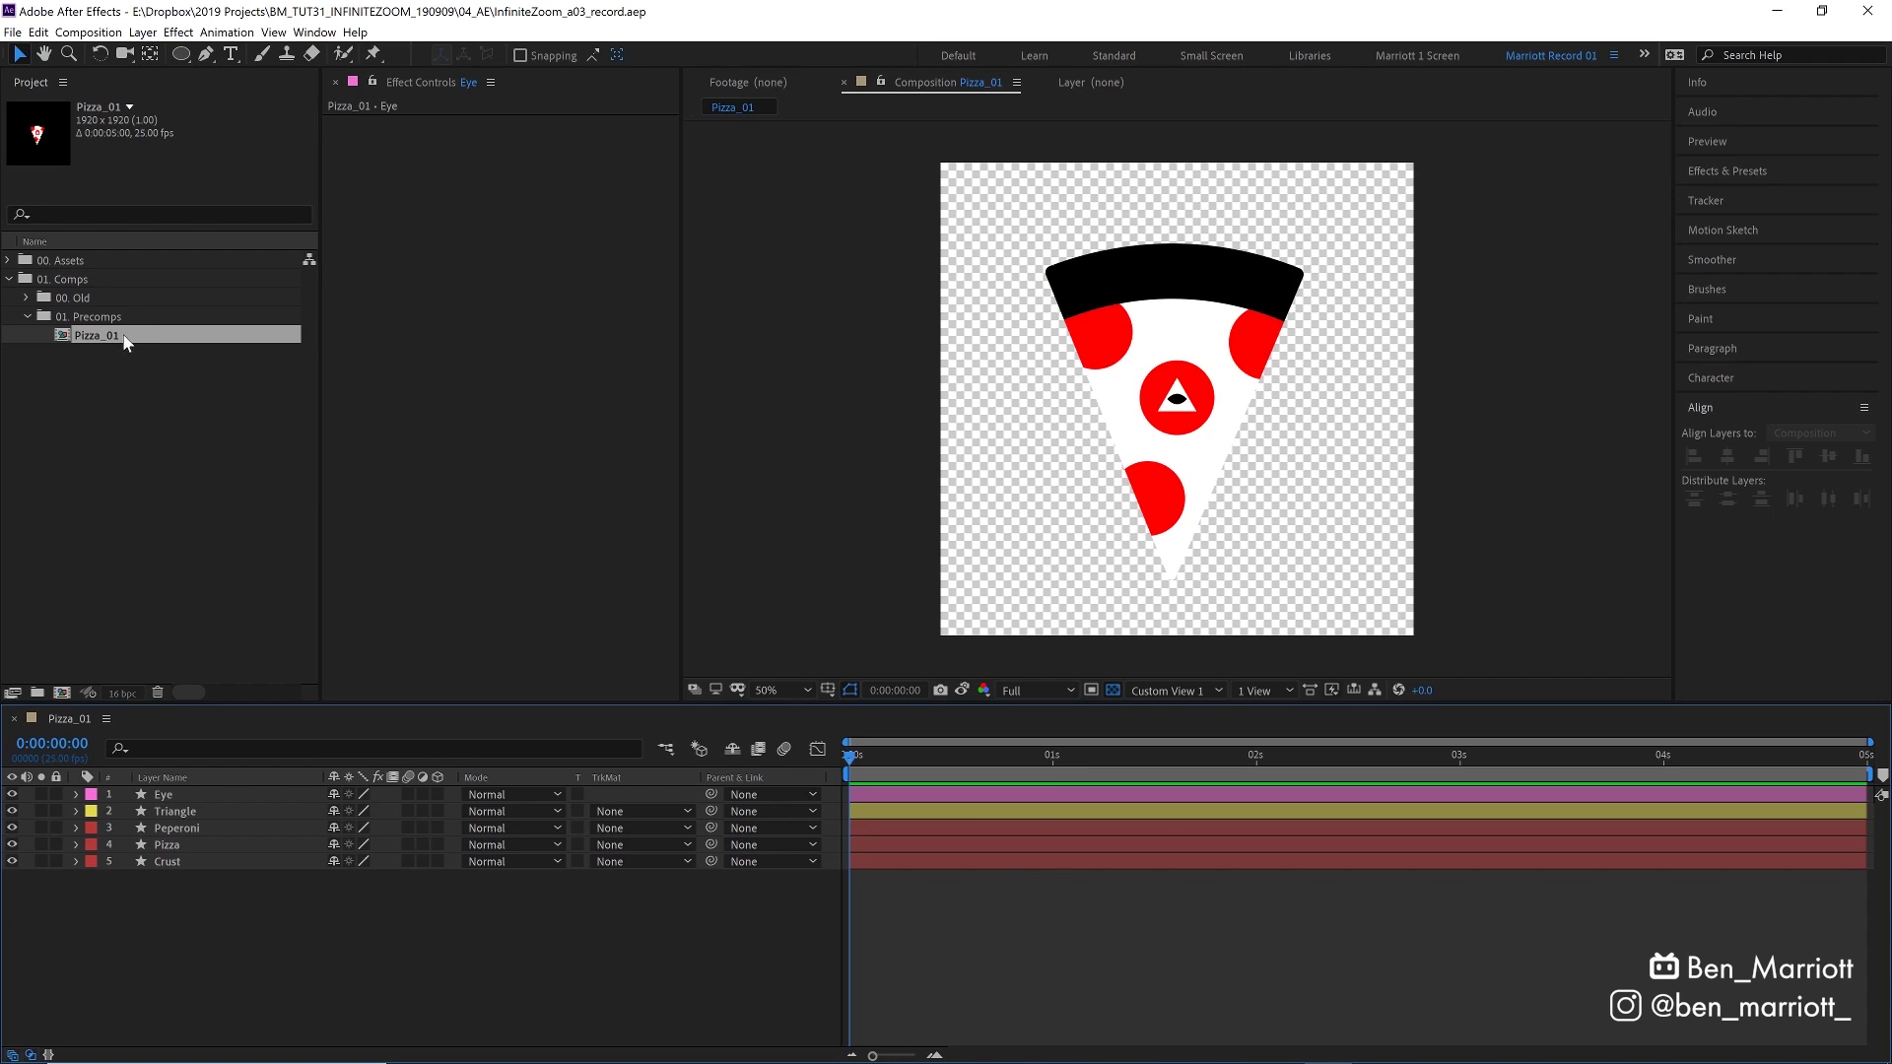
Build a 1920×1920 composition from Pizza_01 and name it Zoom_Main
left_click_drag(103, 340, 105, 575)
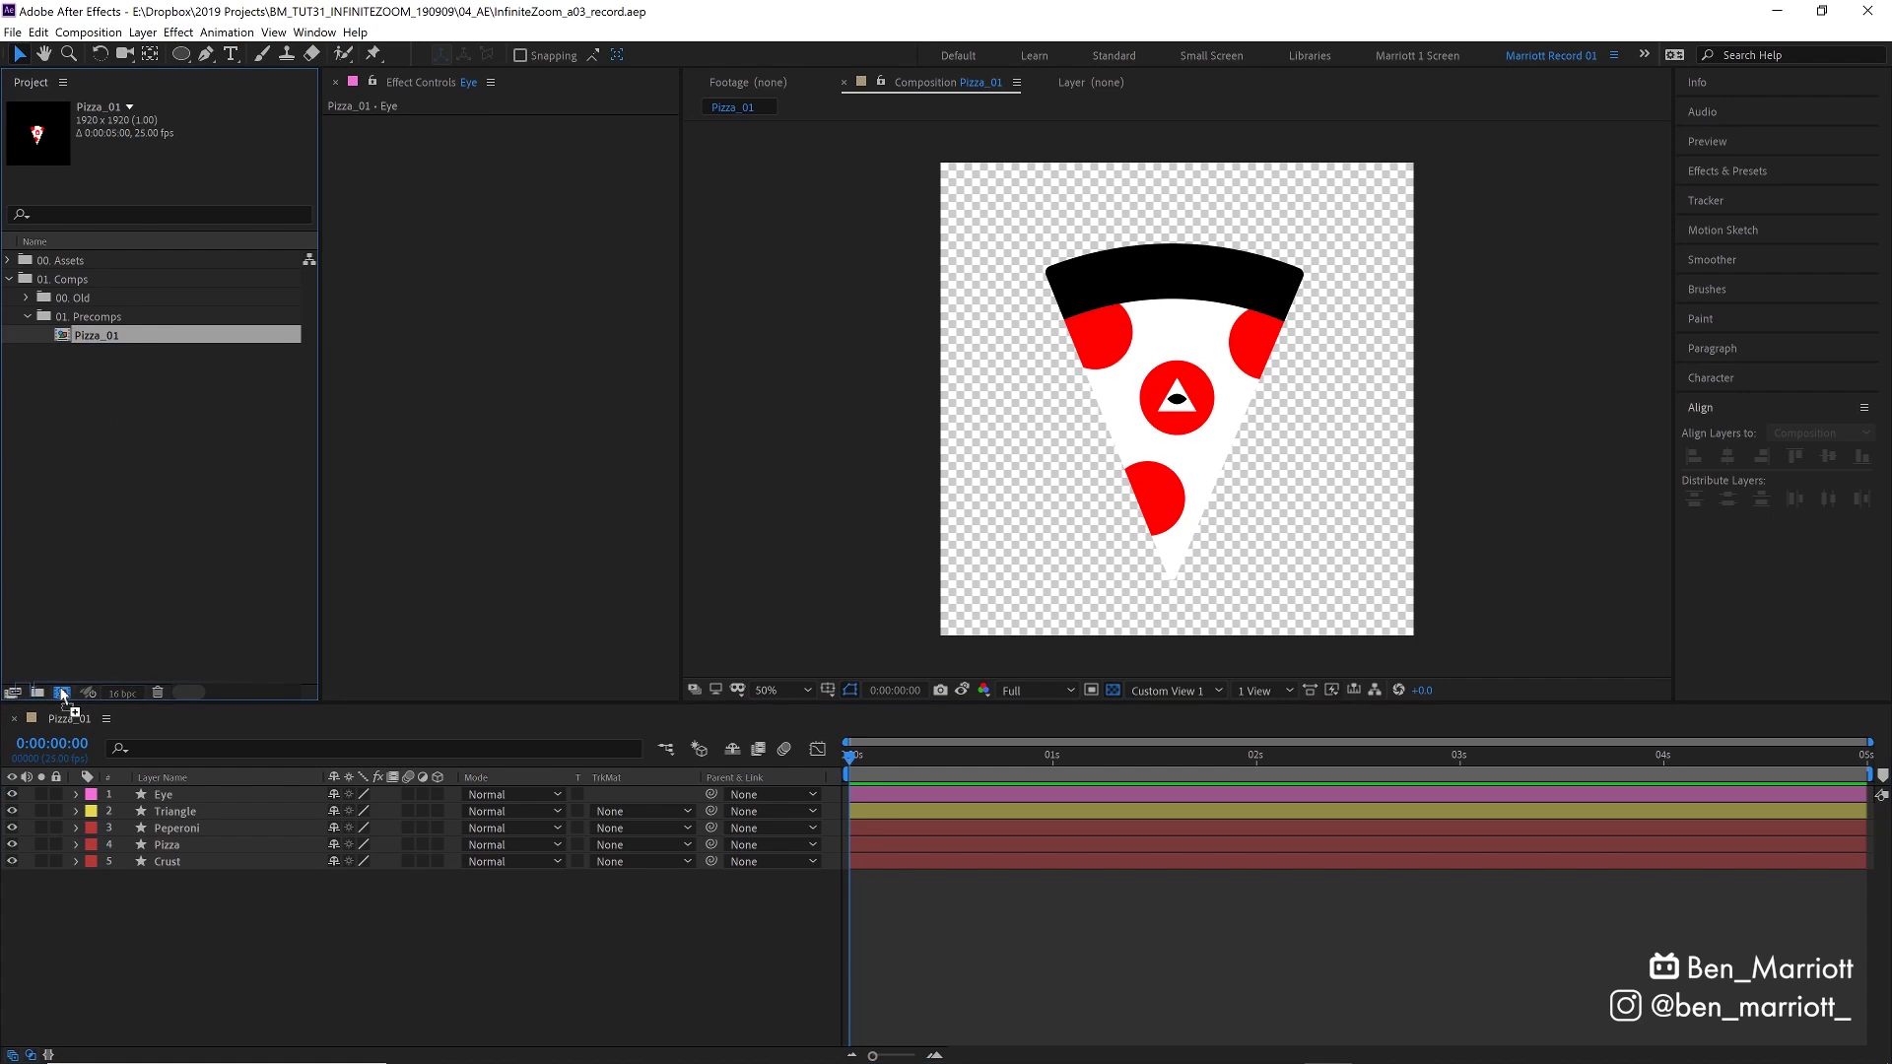
left_click_drag(62, 693, 62, 694)
key("Return")
type("Zo")
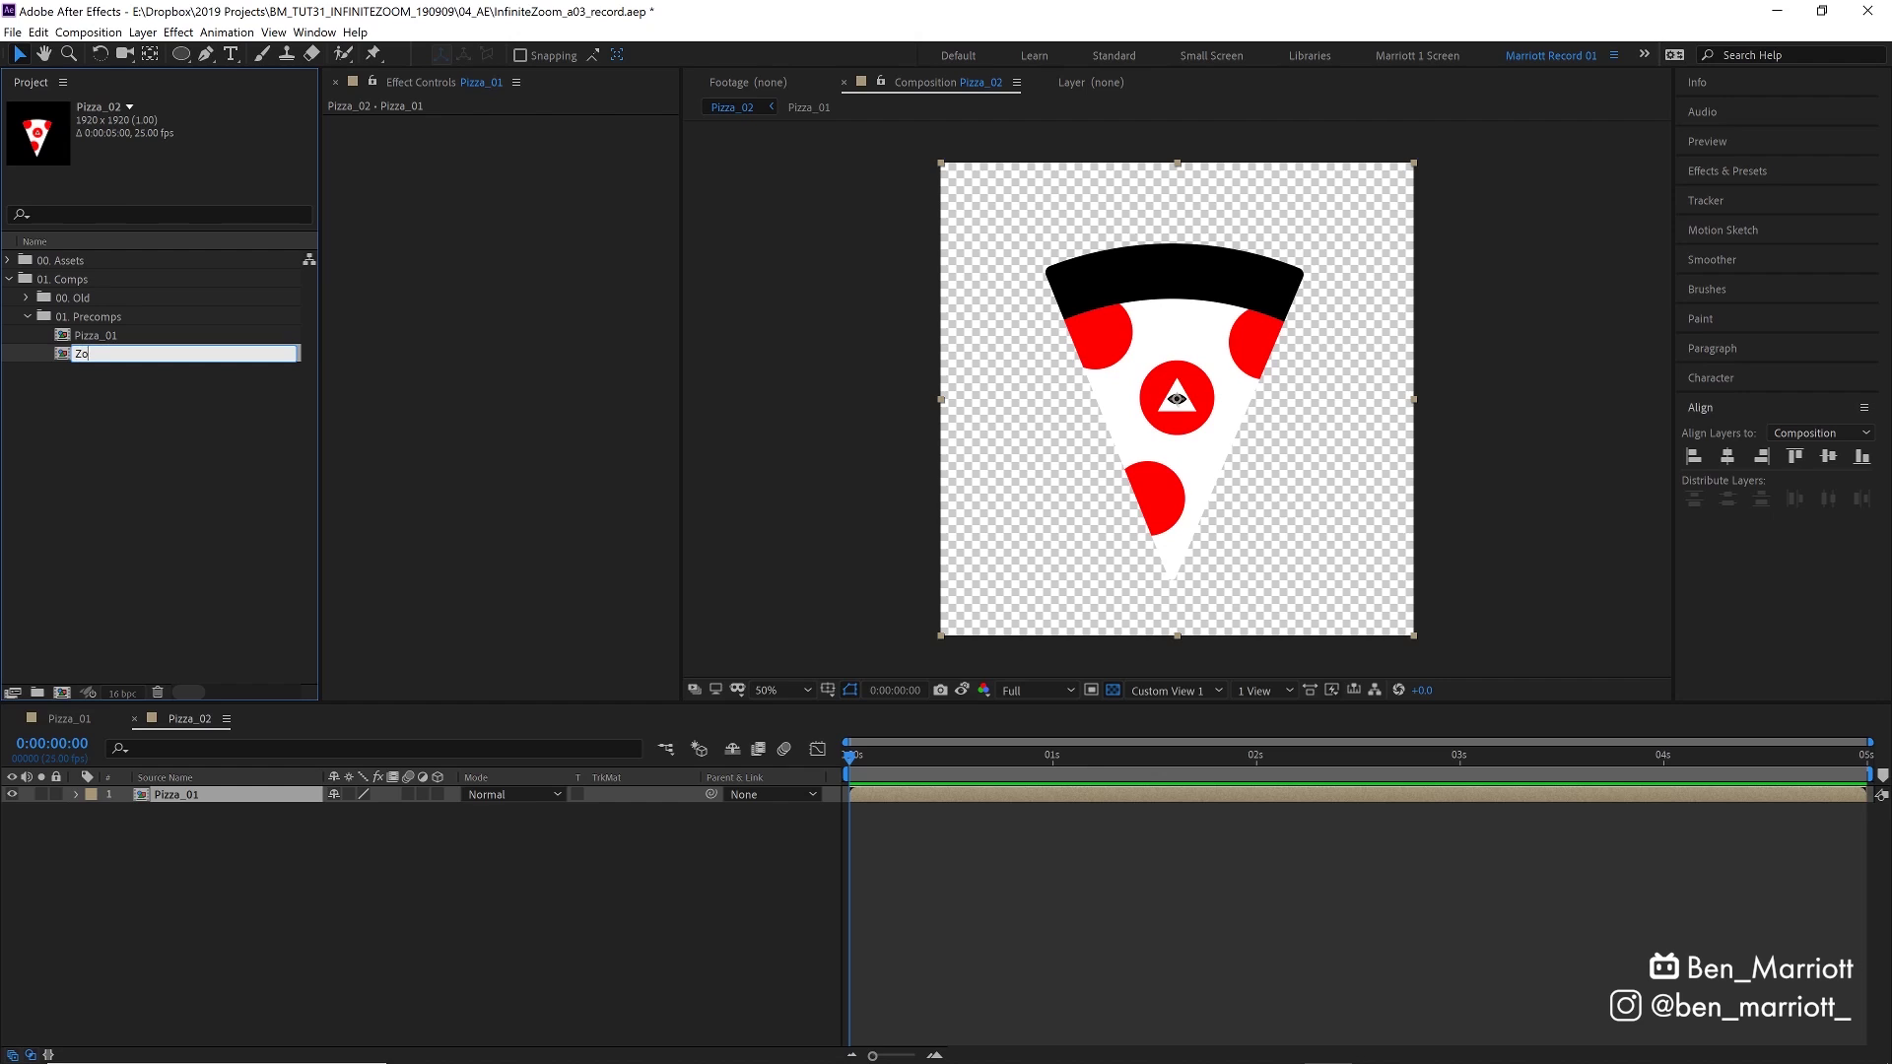
type("om)M_Main")
key("Return")
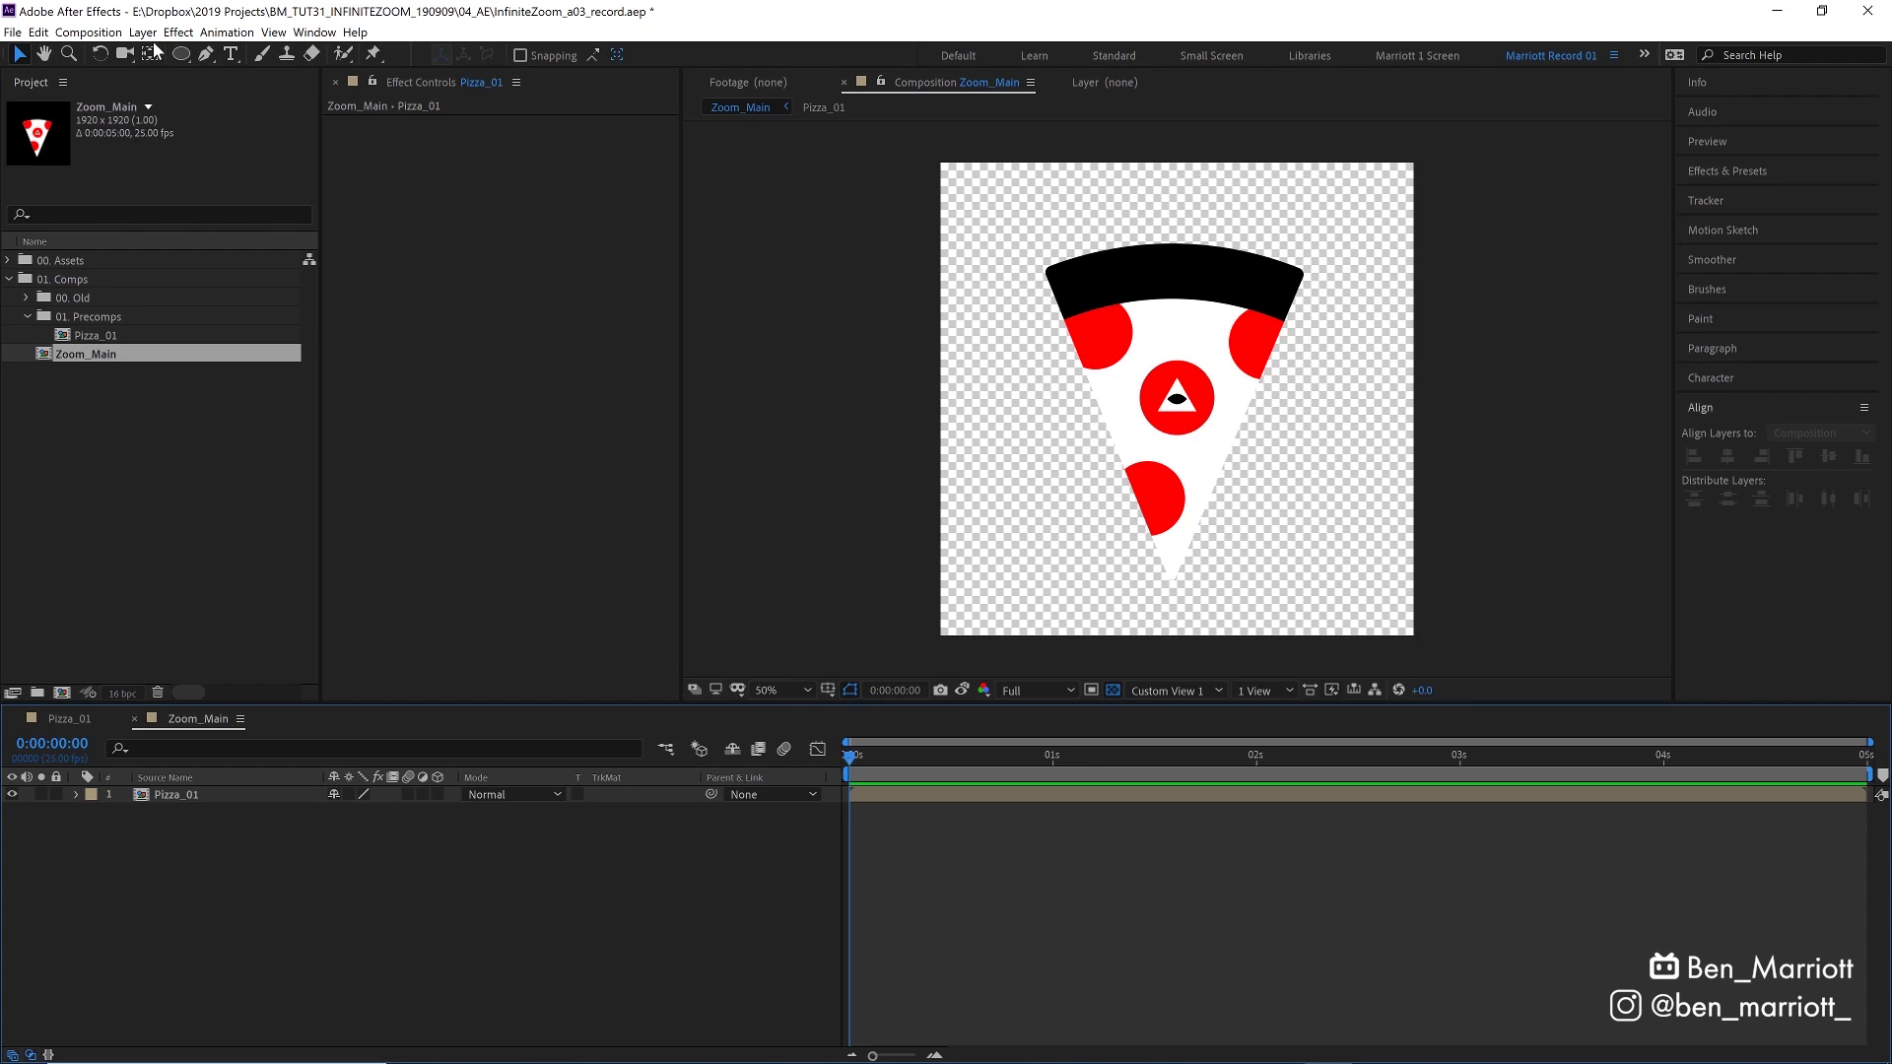
Add a null object layer to Zoom_Main, deleting the extra duplicate null
left_click(143, 33)
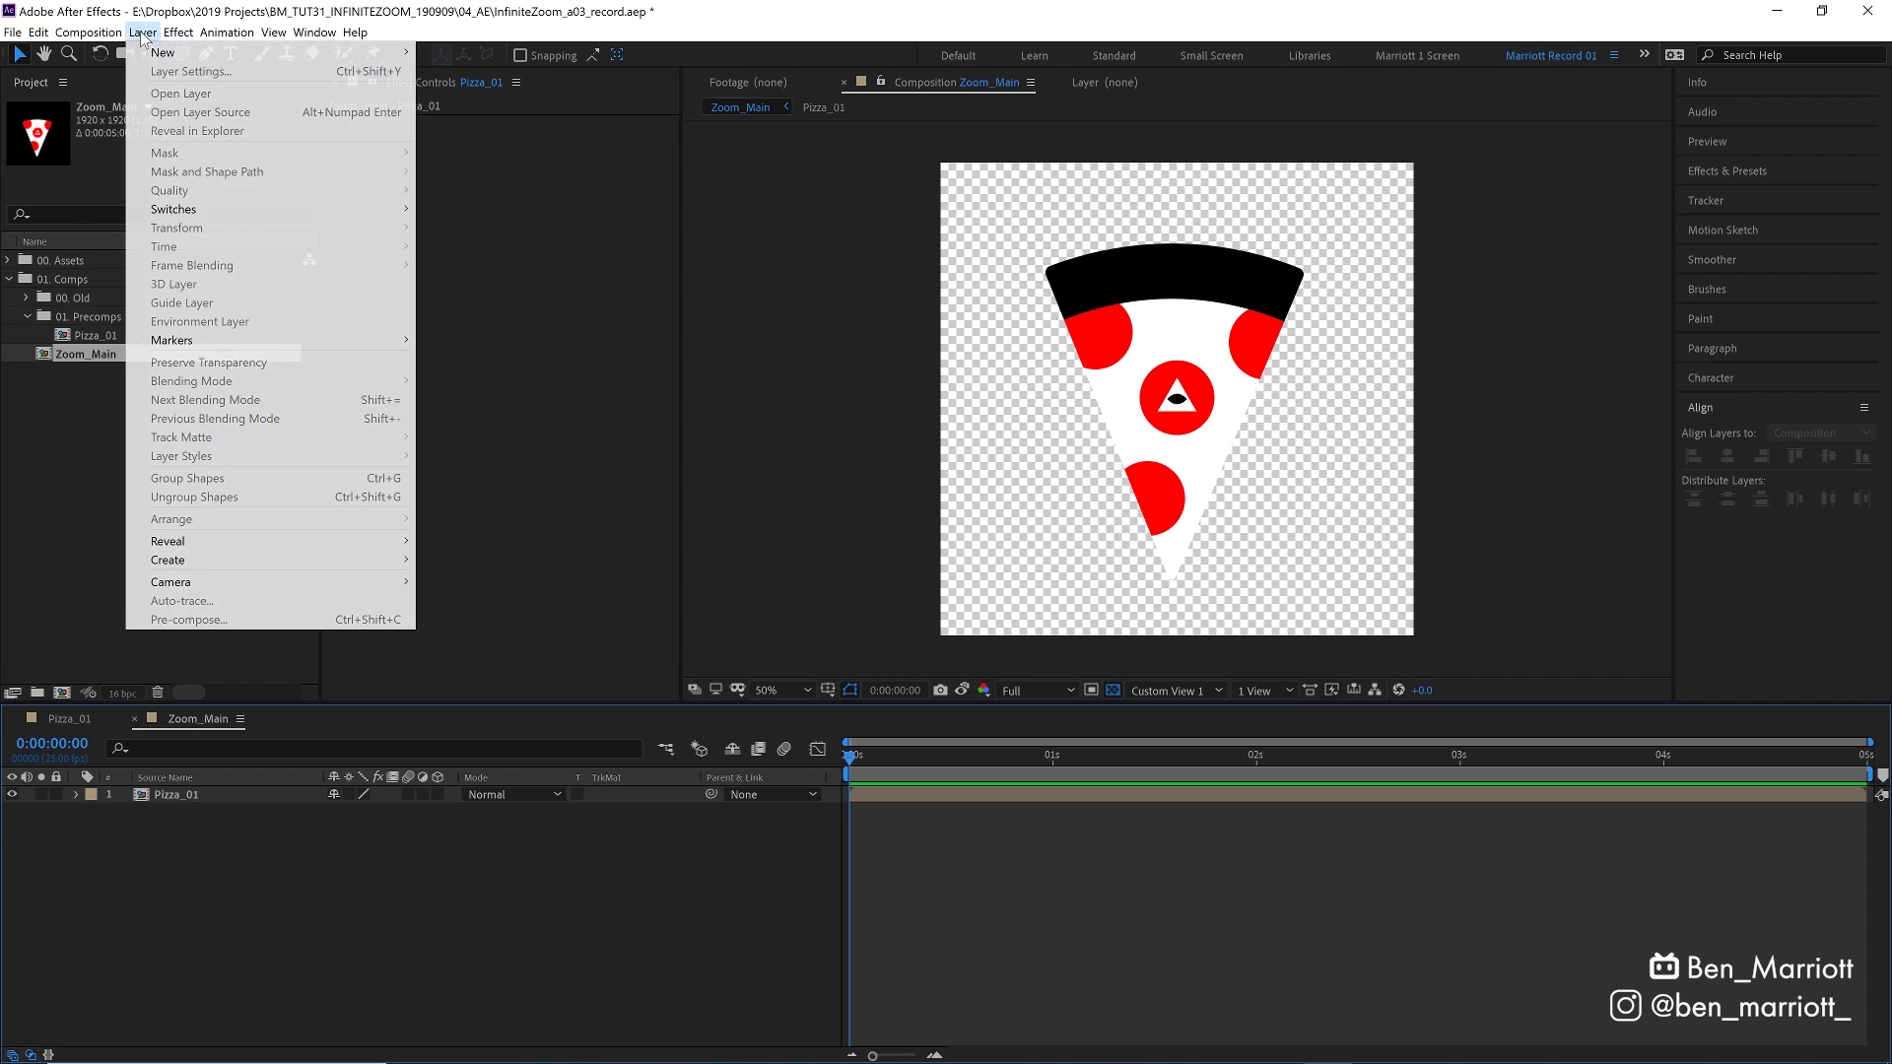
mouse_move(256, 52)
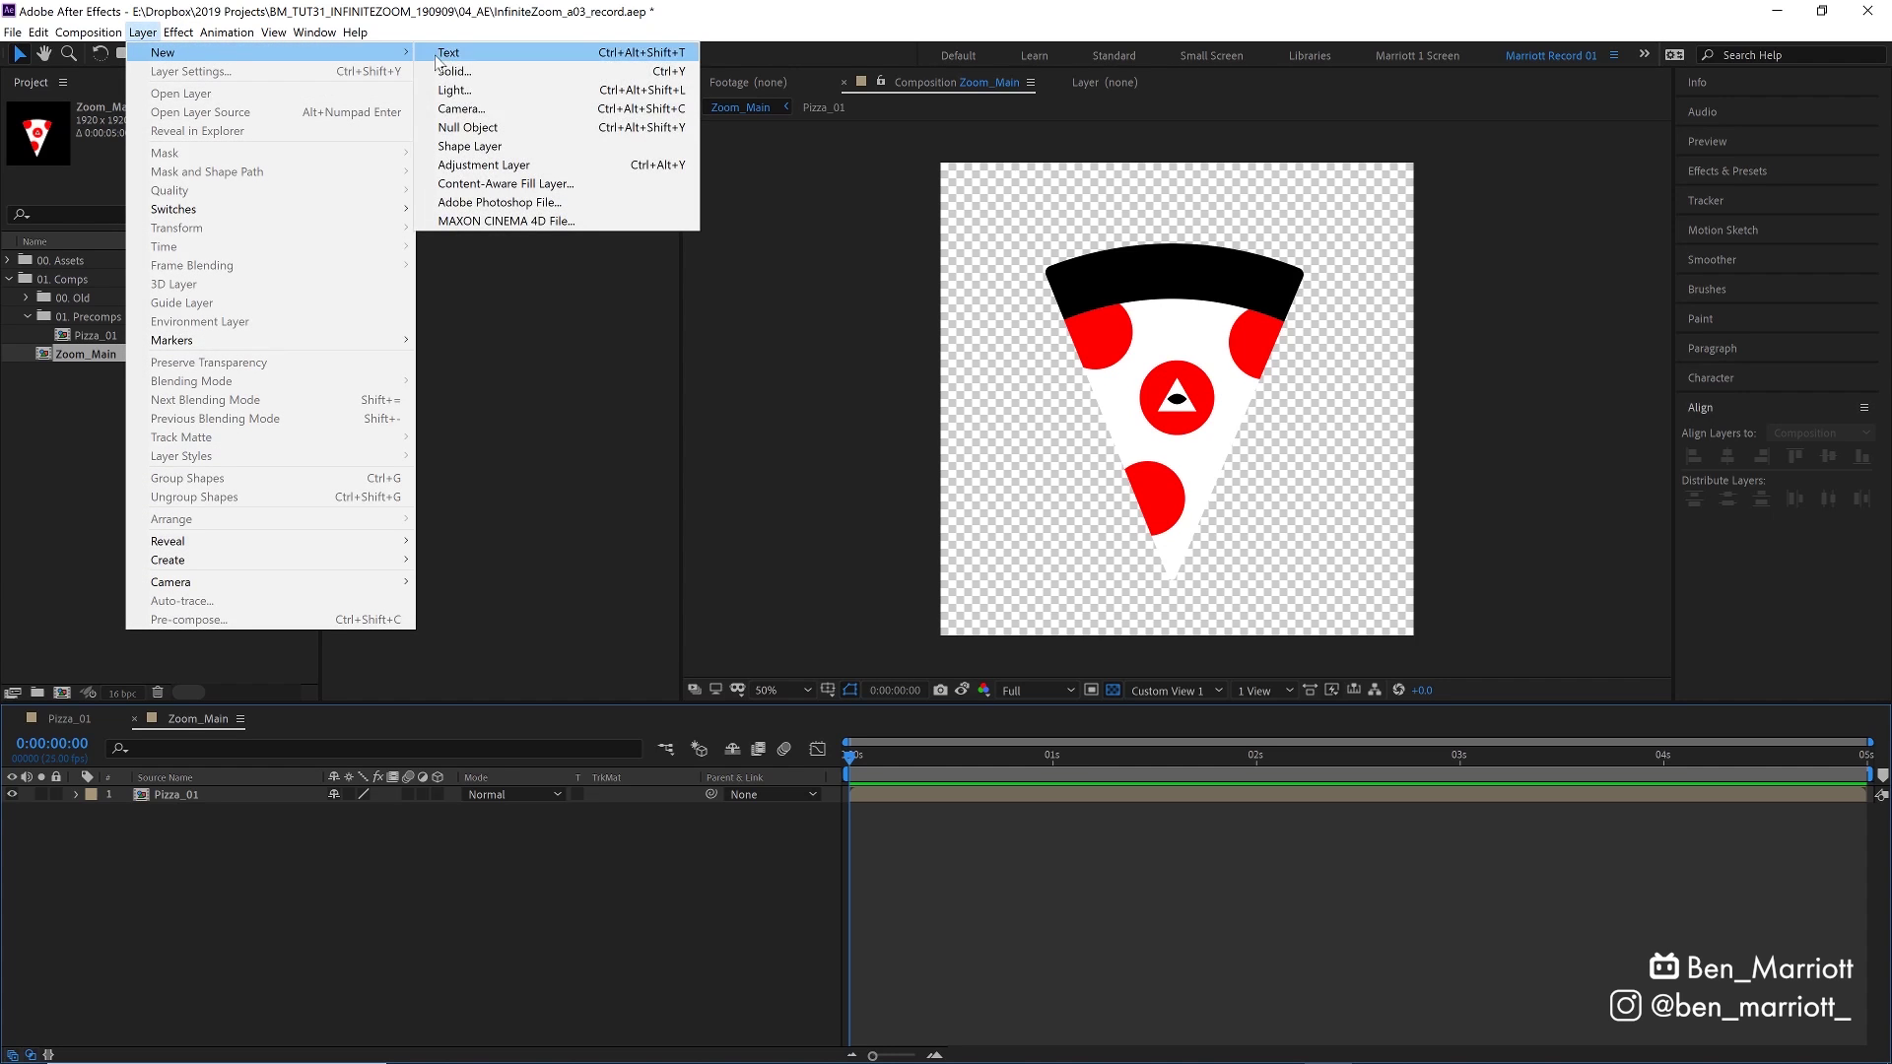
left_click(515, 127)
key("F2")
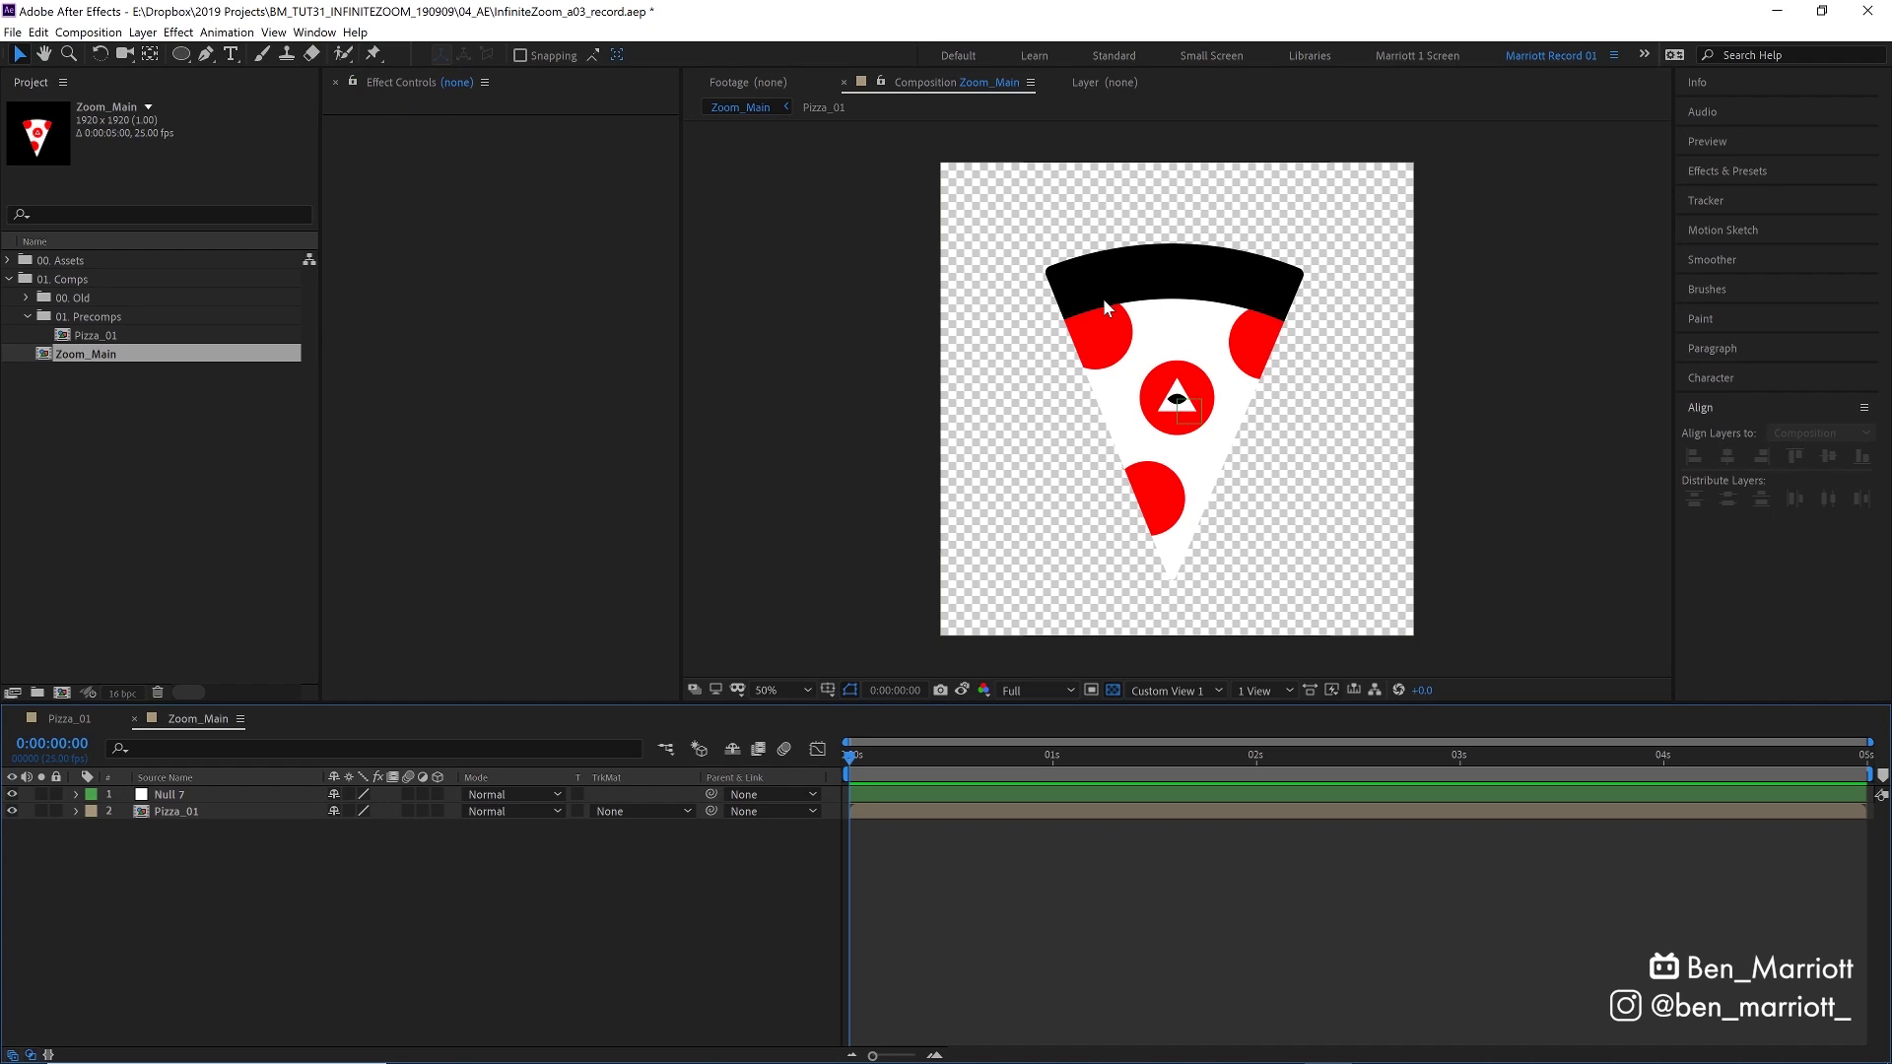
key("ctrl+alt+shift+y")
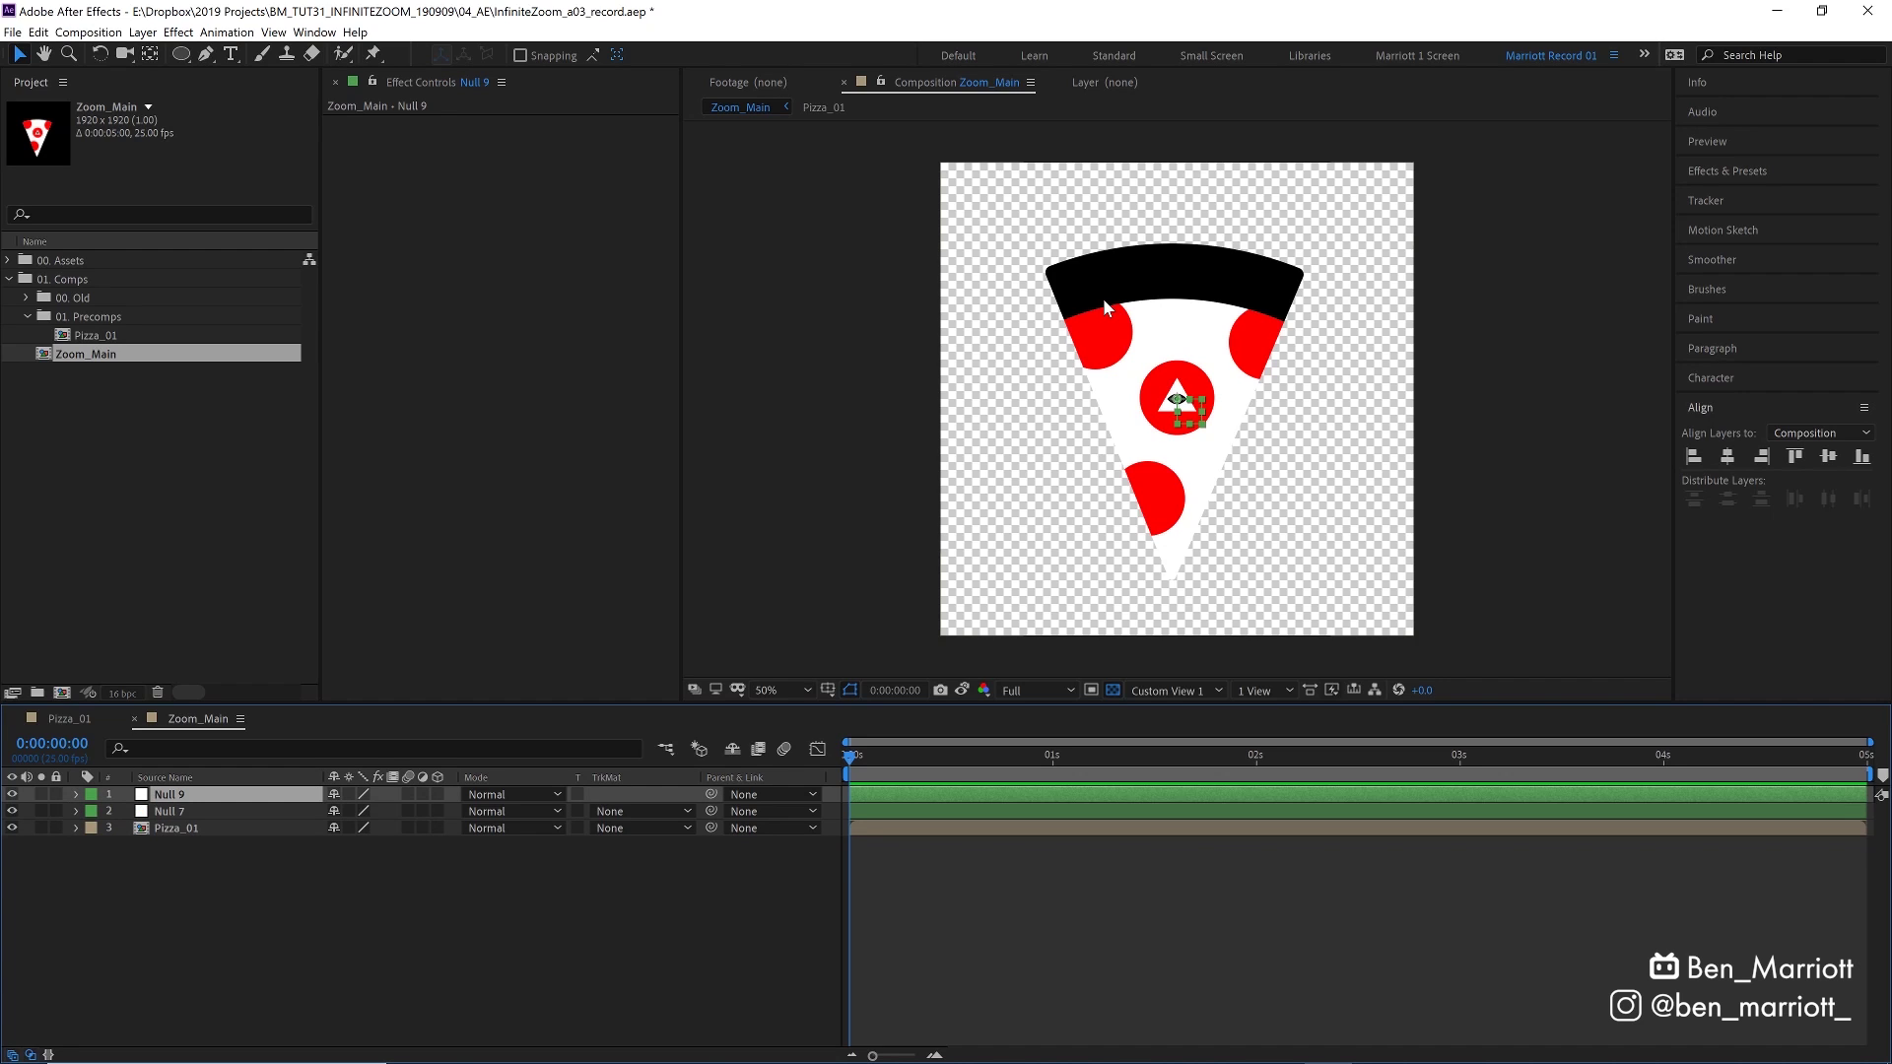
key("Delete")
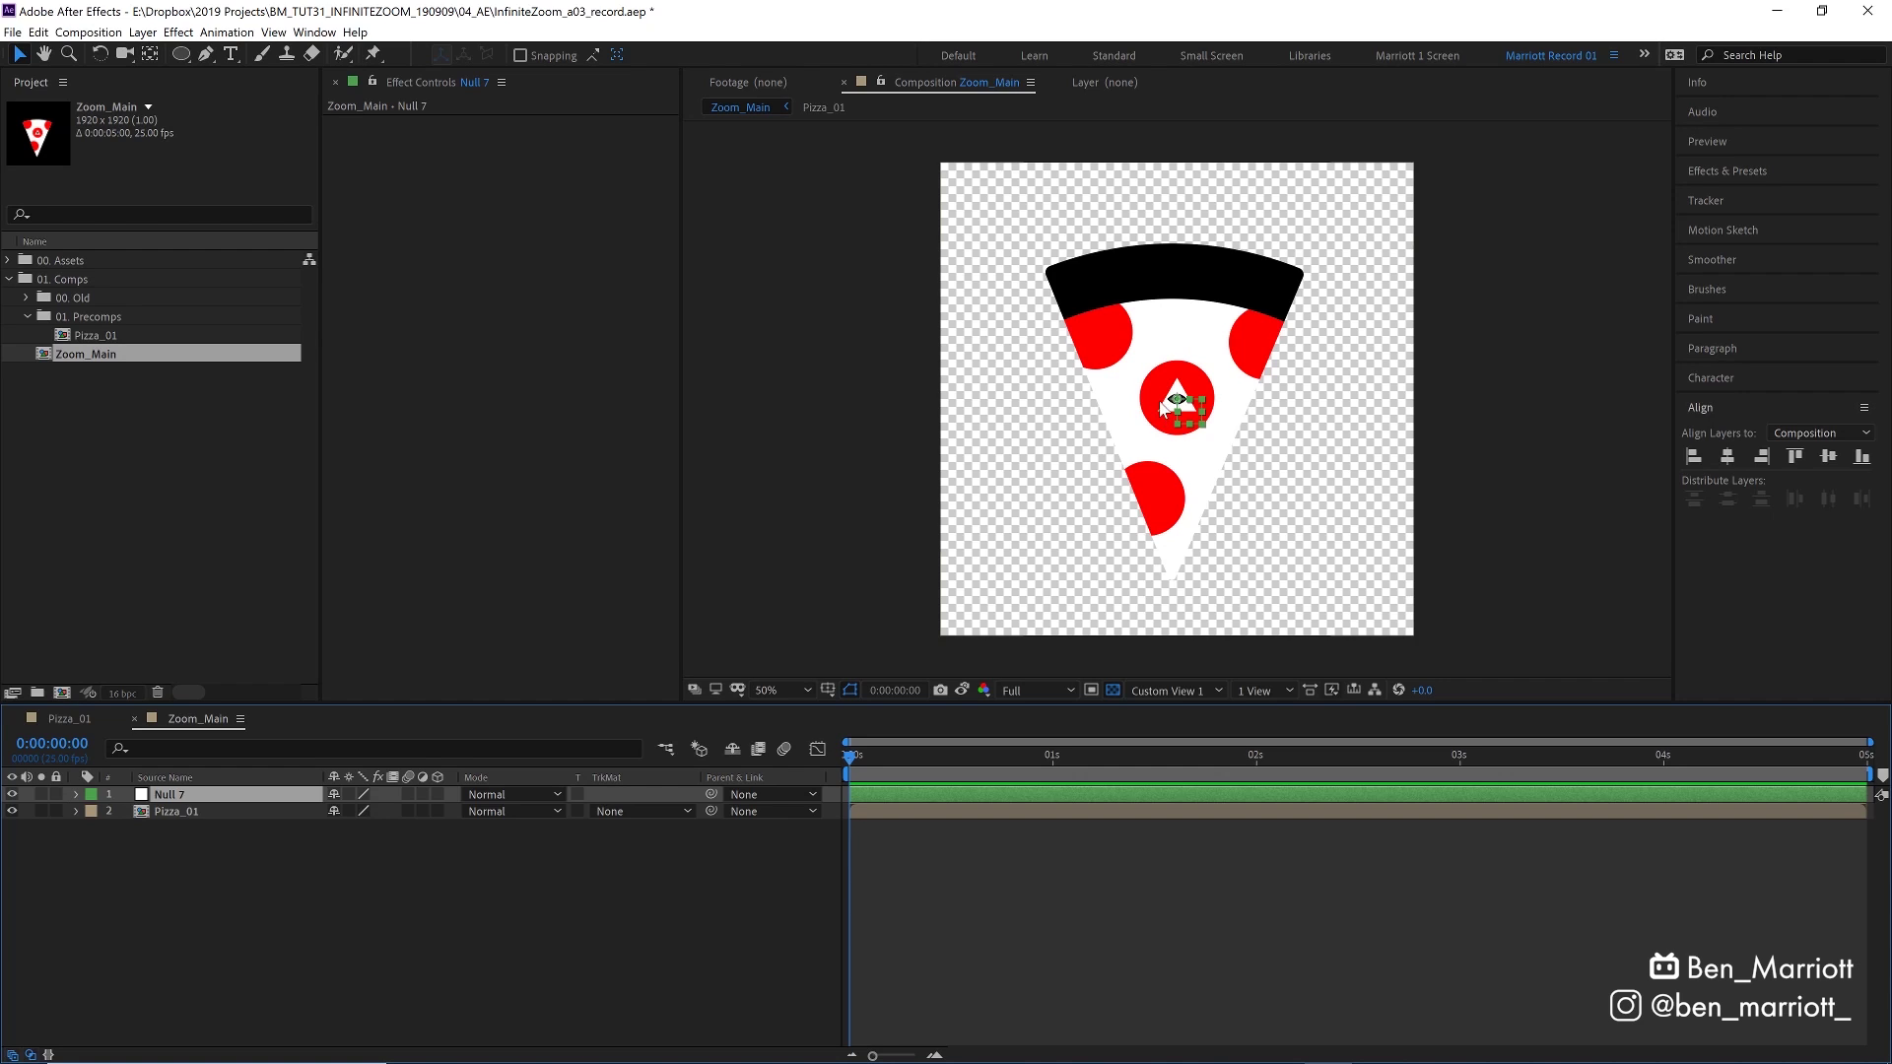
Rename the null layer to 'Master Scale'
left_click(1251, 392)
left_click(221, 796)
key("Return")
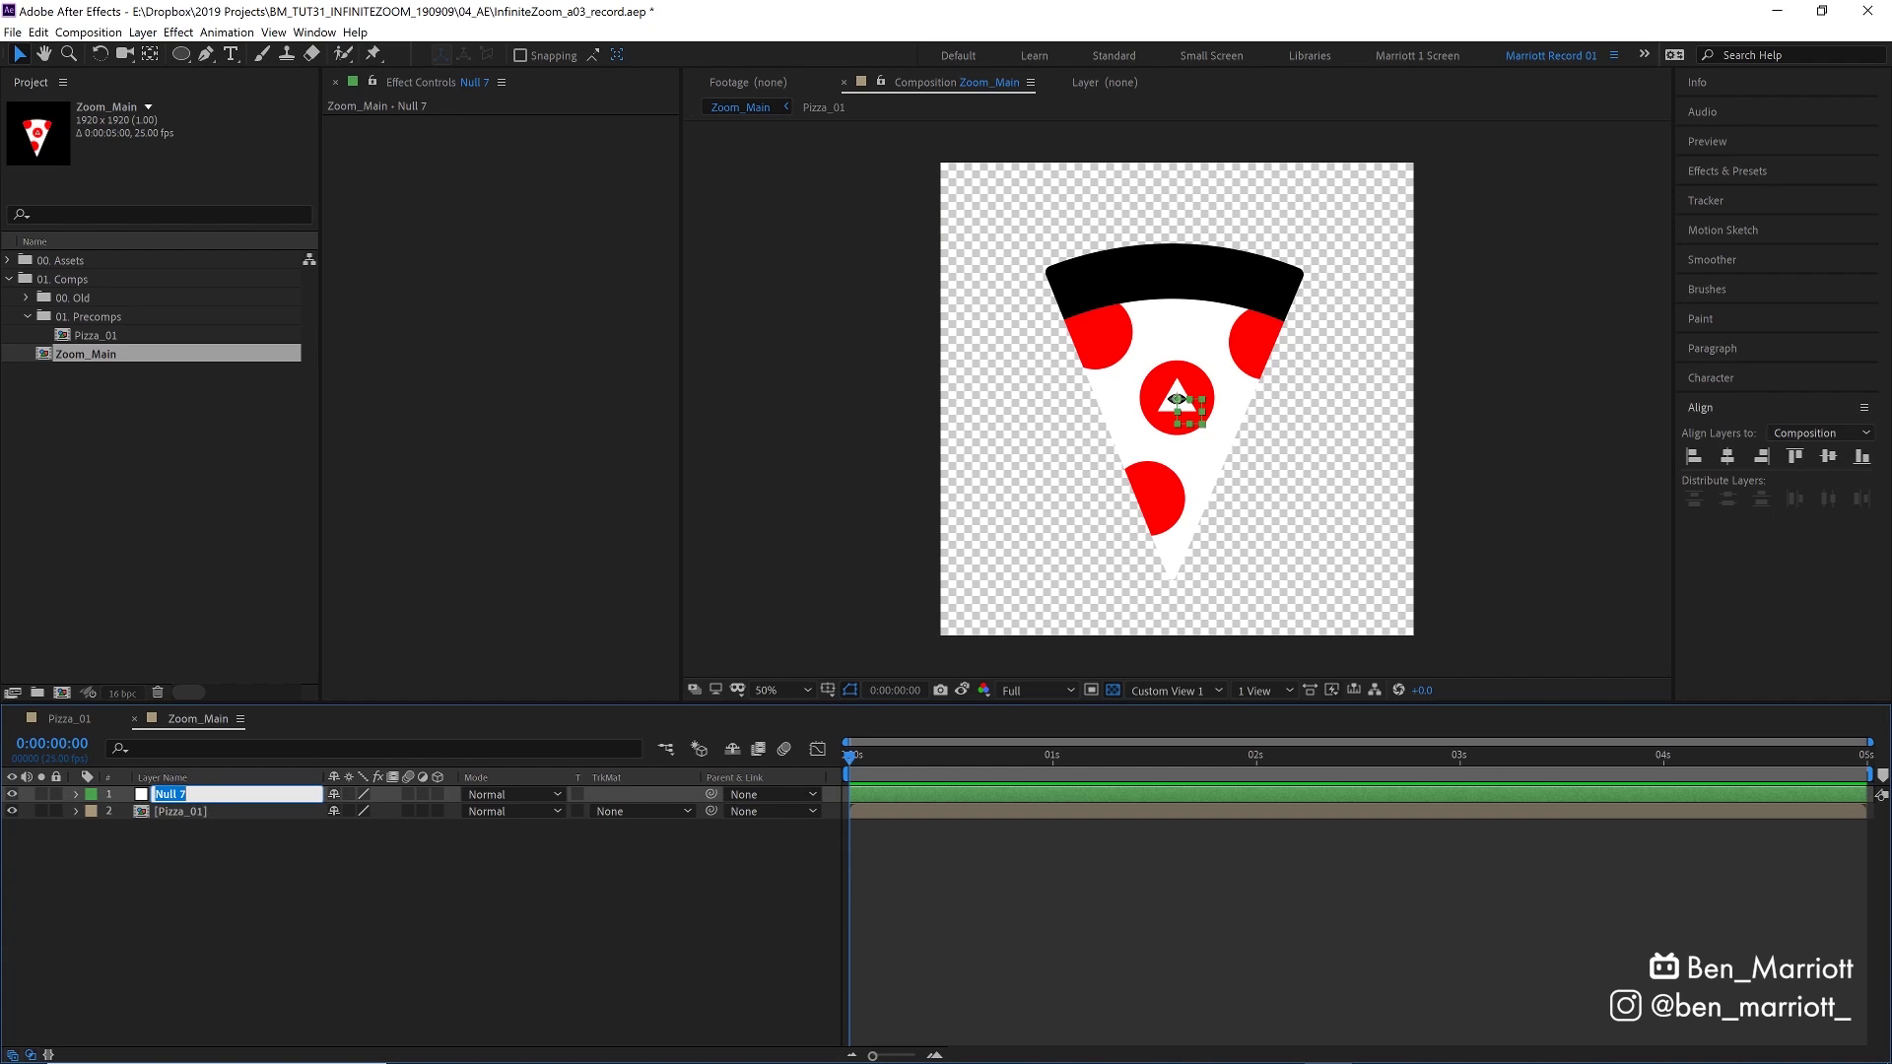
type("Master Scale")
Confirm the Master Scale name and parent Pizza_01 to Master Scale
key("Return")
left_click(871, 816)
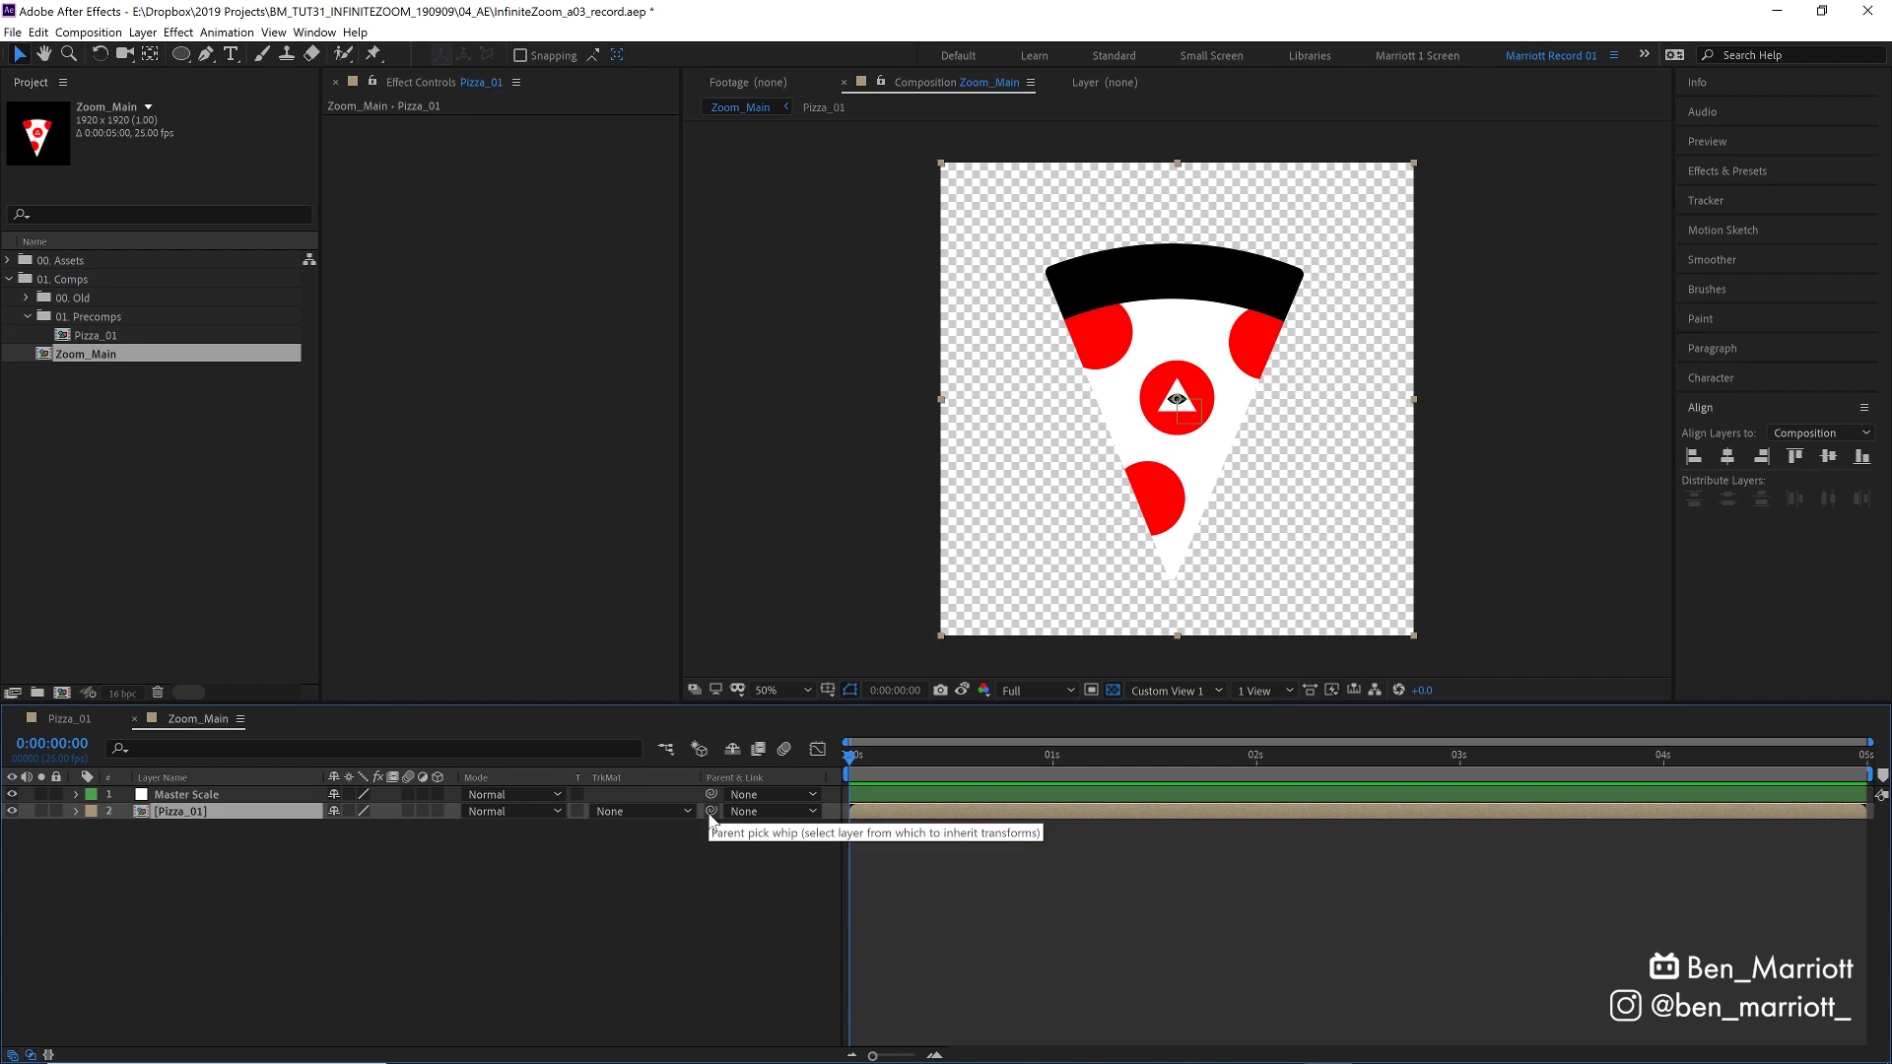
left_click_drag(711, 811, 203, 790)
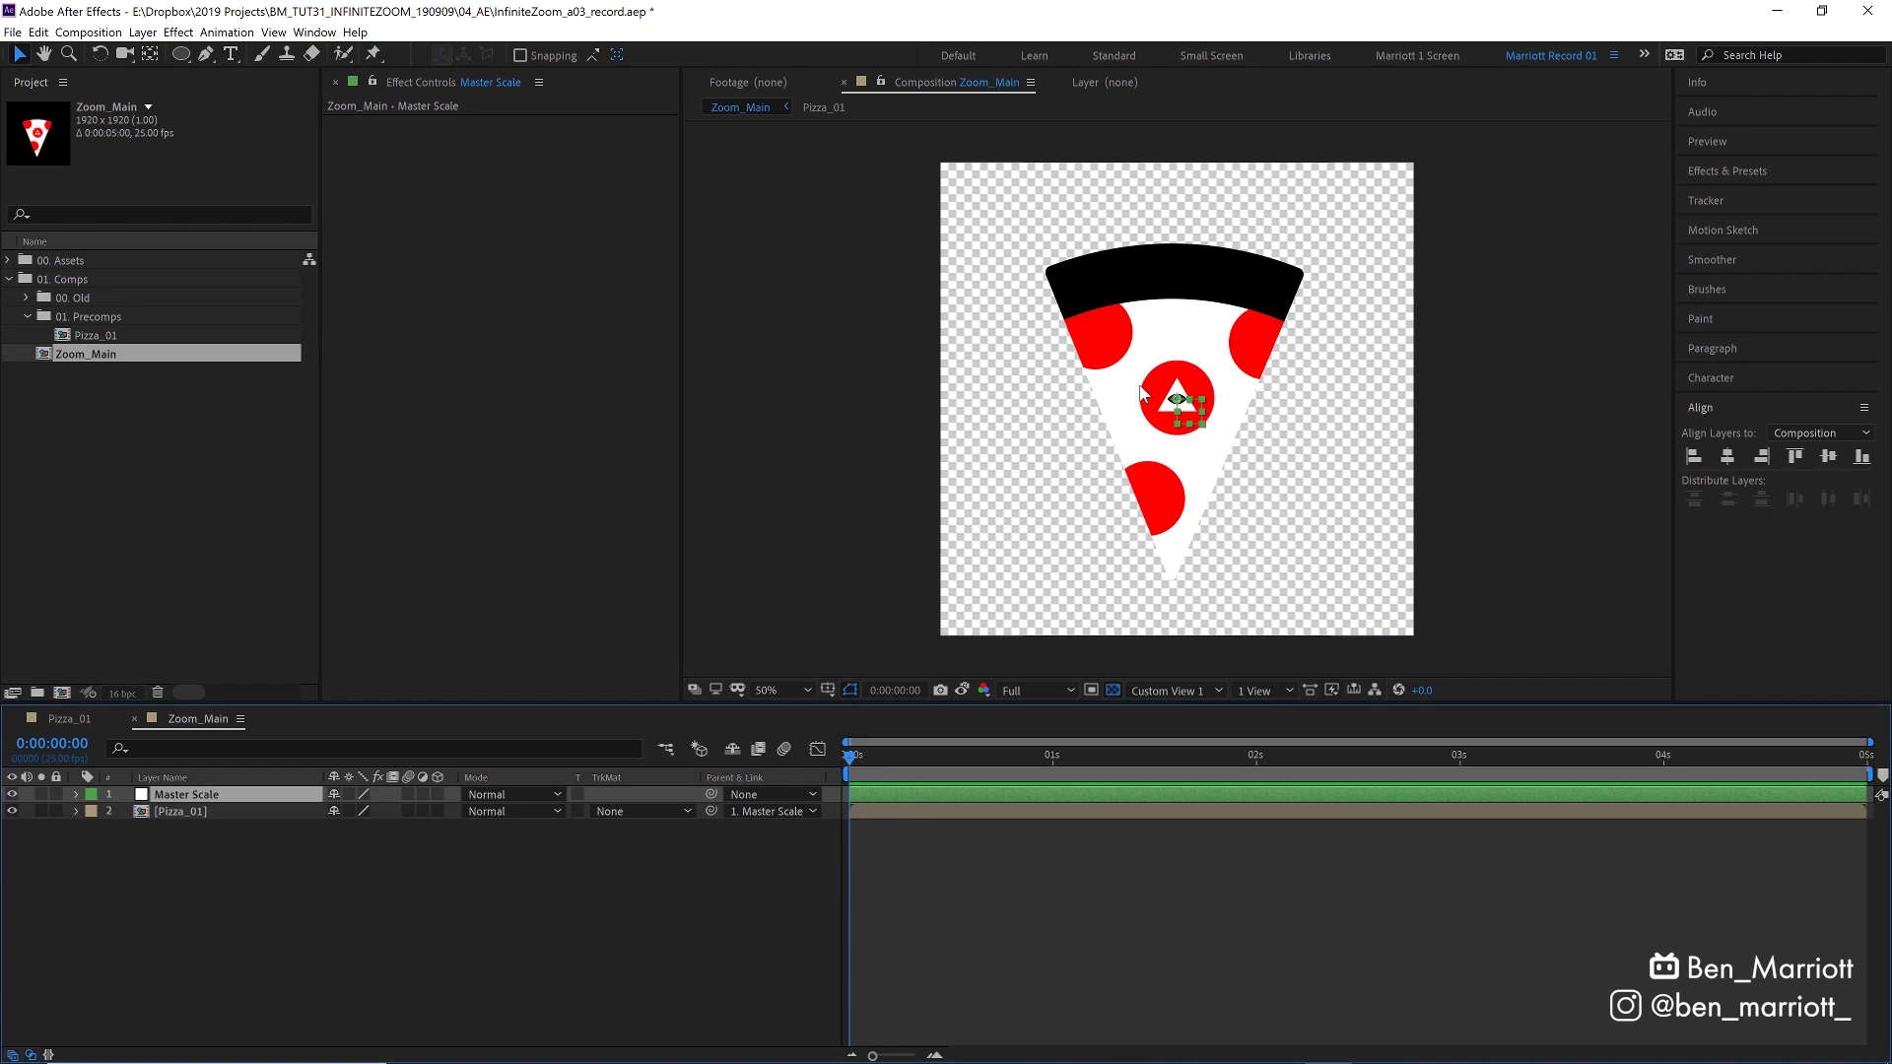
Keyframe Master Scale's Scale from 100% at 0s to 5769% at 2:12
key("s")
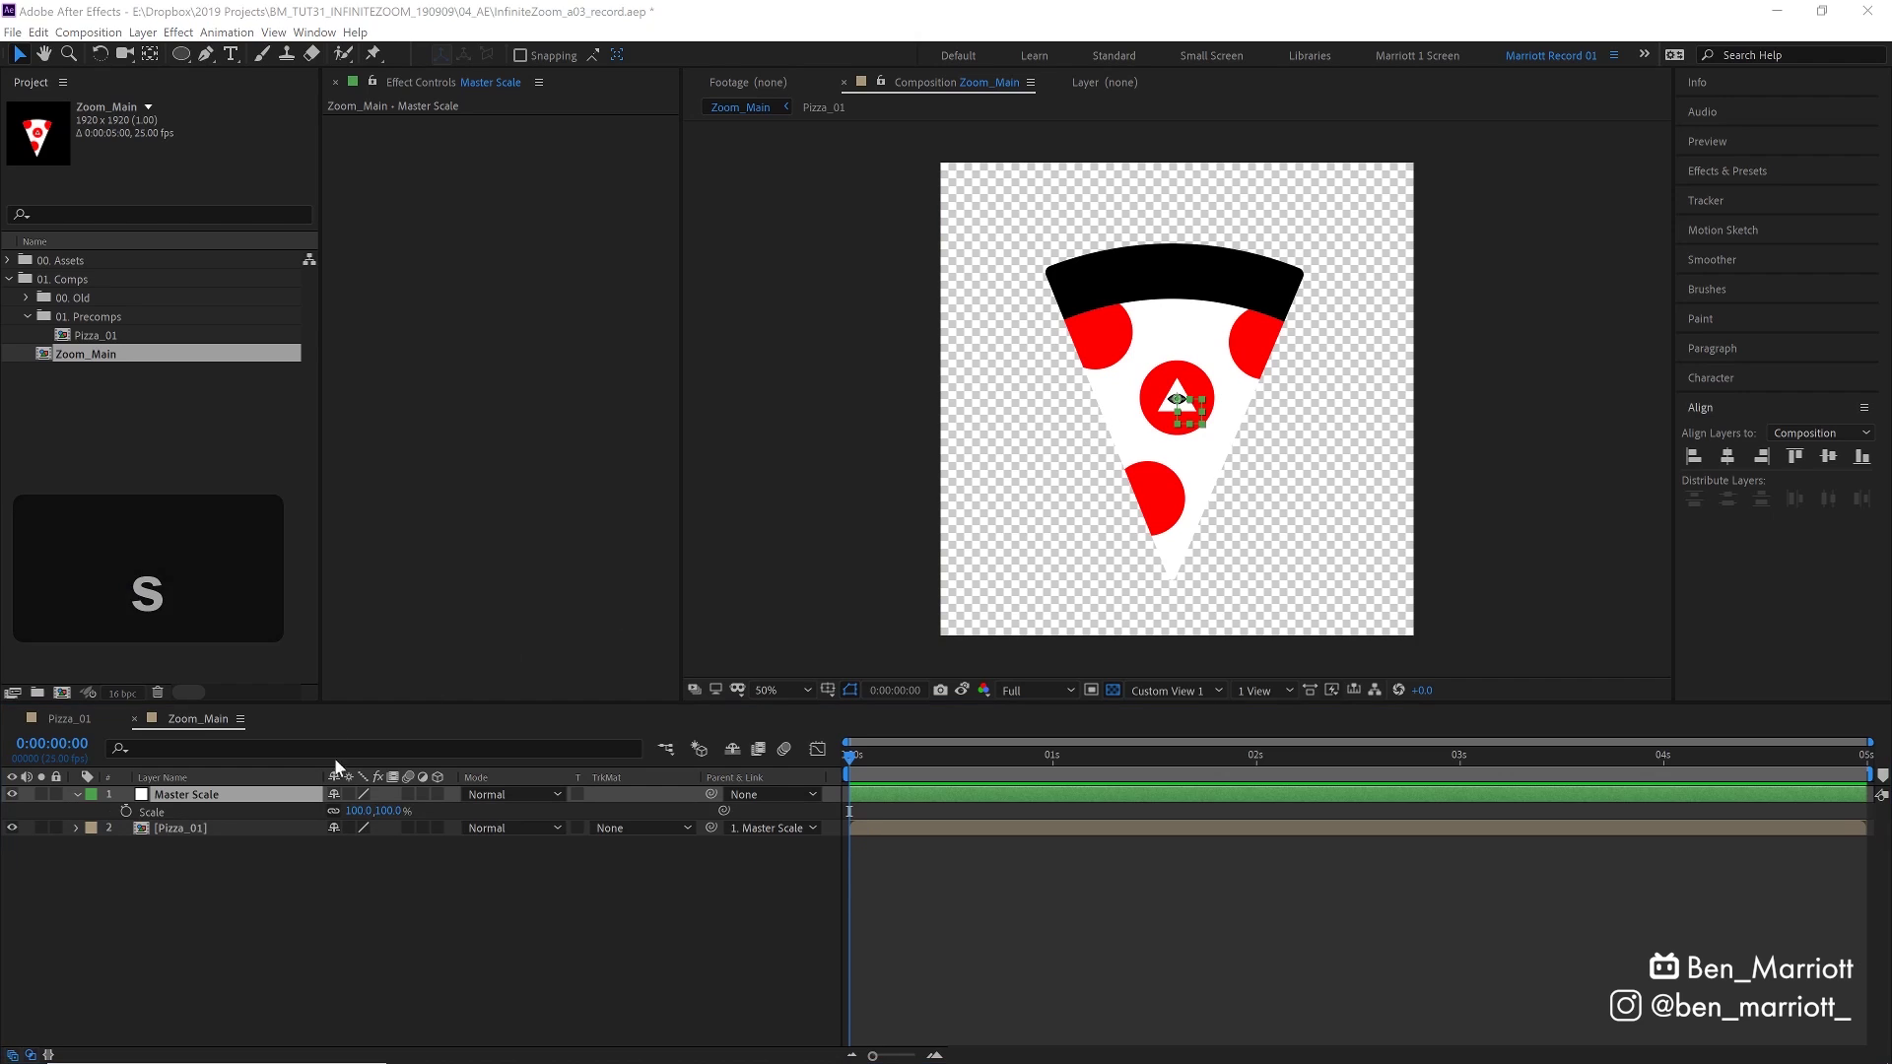
left_click(125, 811)
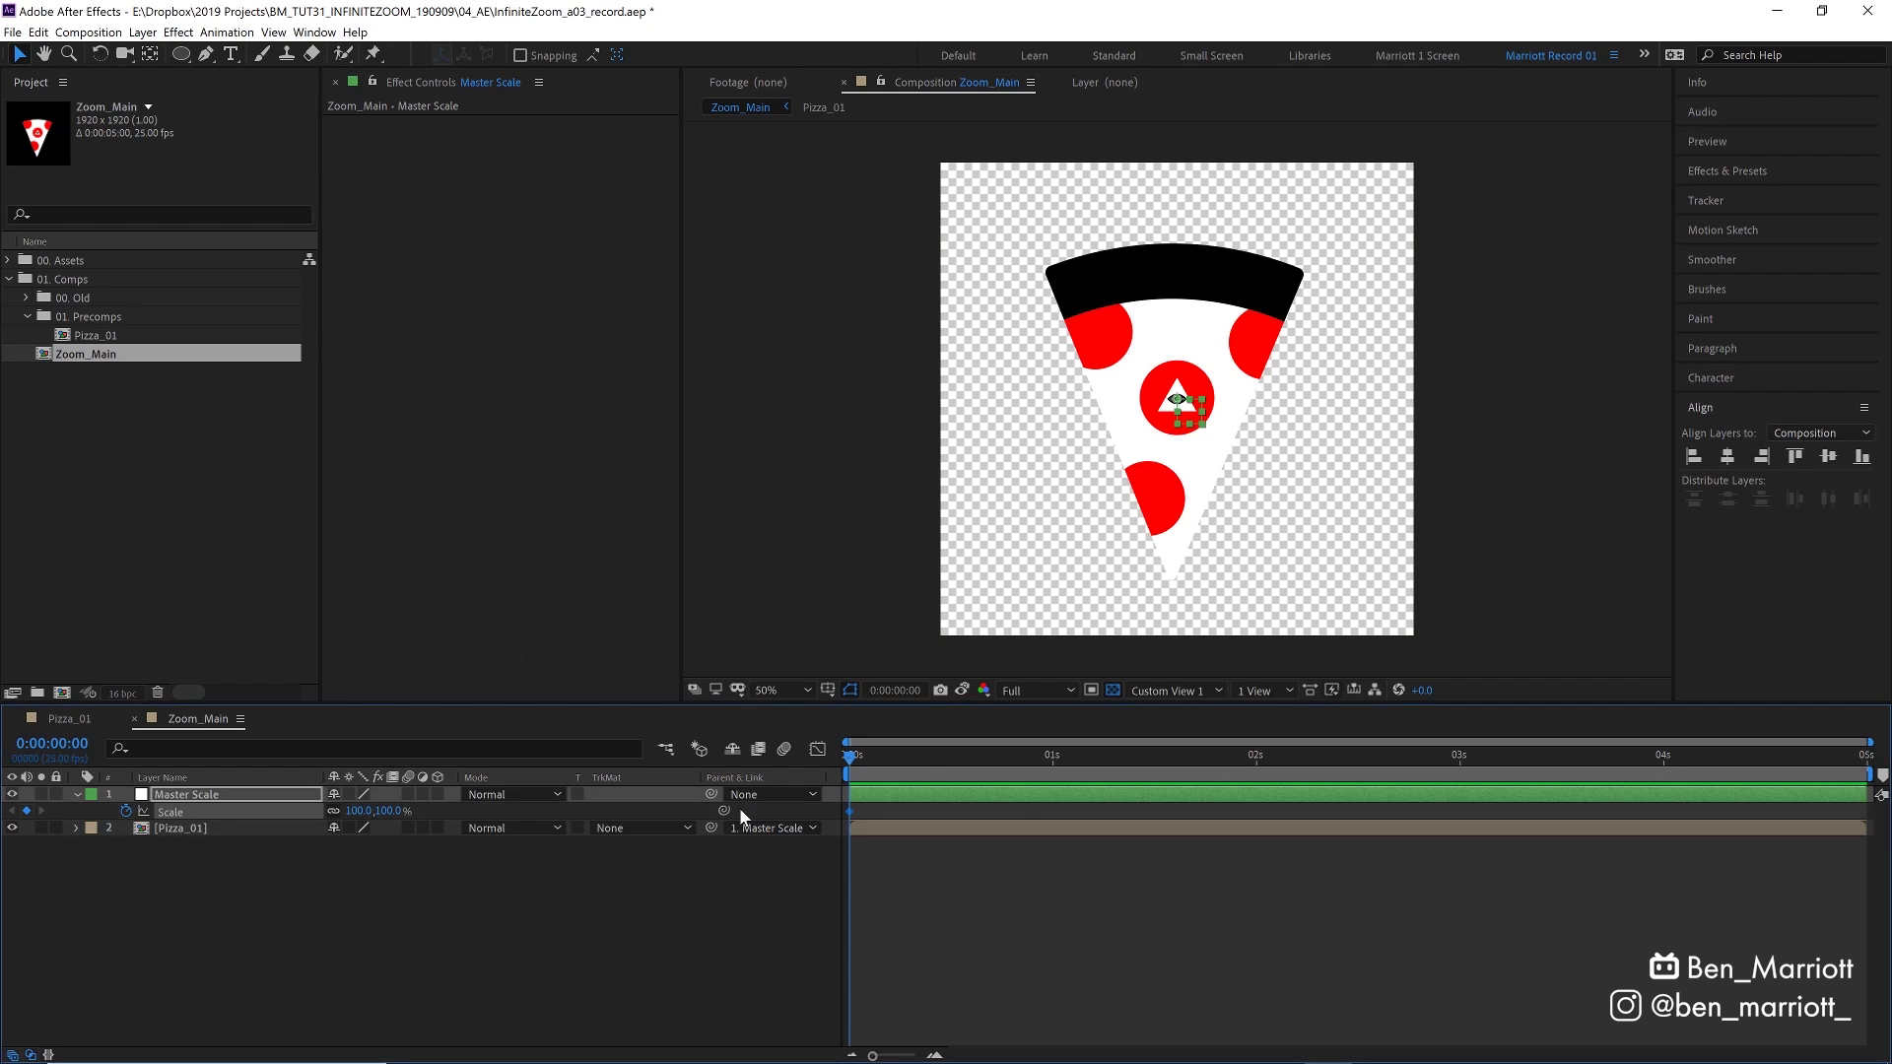
left_click_drag(914, 776, 1358, 775)
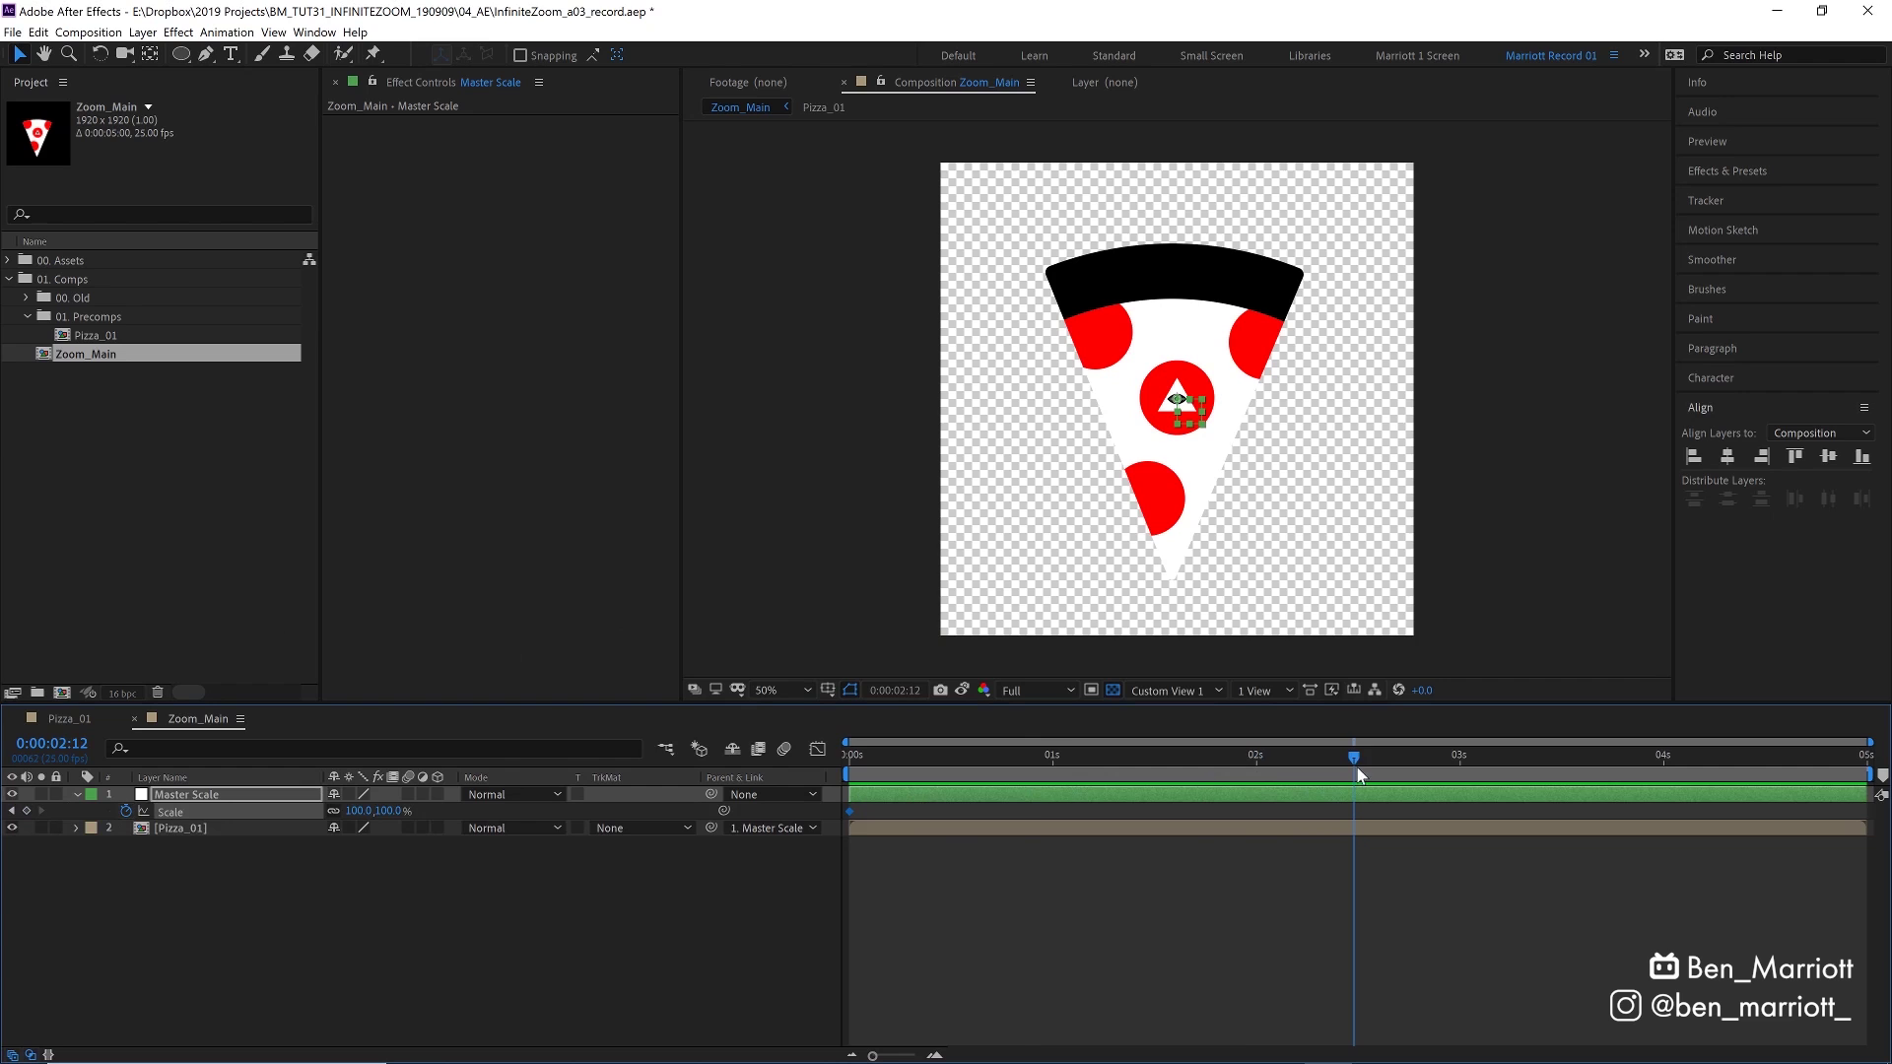
left_click_drag(389, 811, 491, 838)
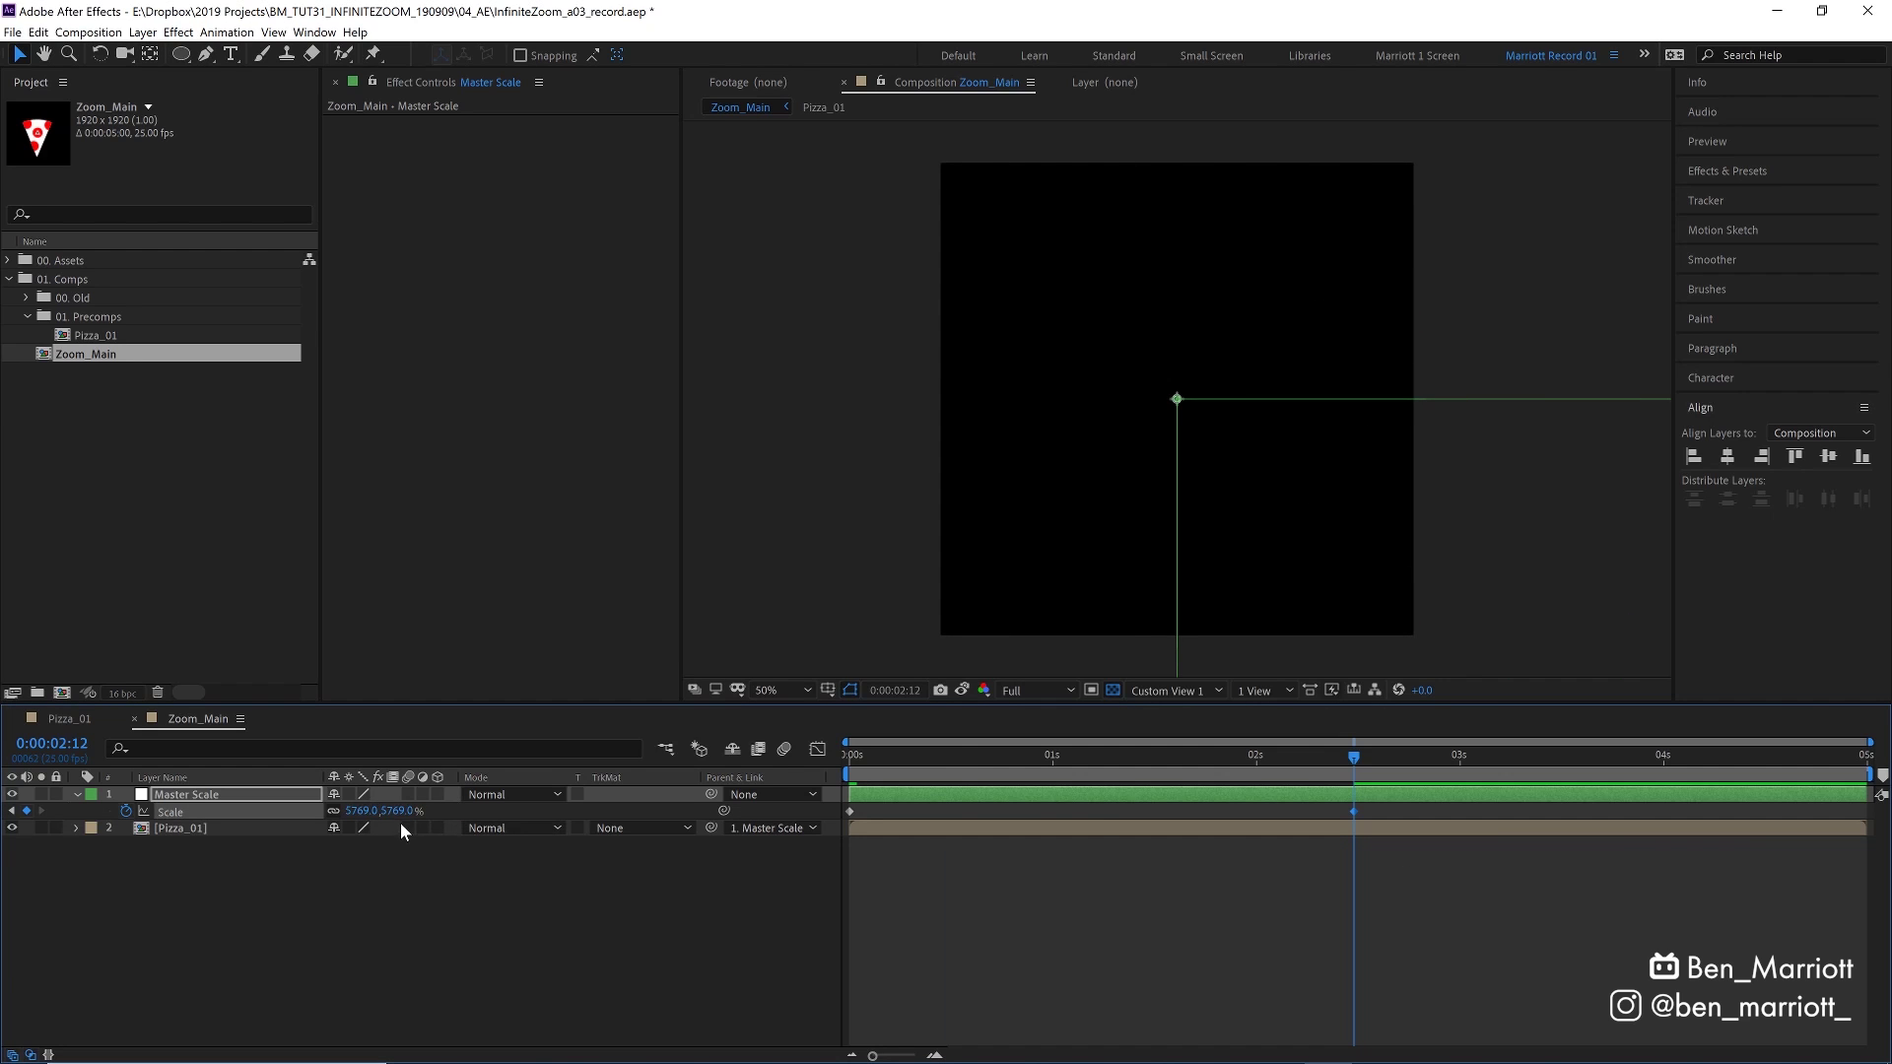
Enable Collapse Transformations on Pizza_01 so the enlarged slice renders sharp
left_click_drag(1354, 757, 1017, 782)
left_click(1017, 828)
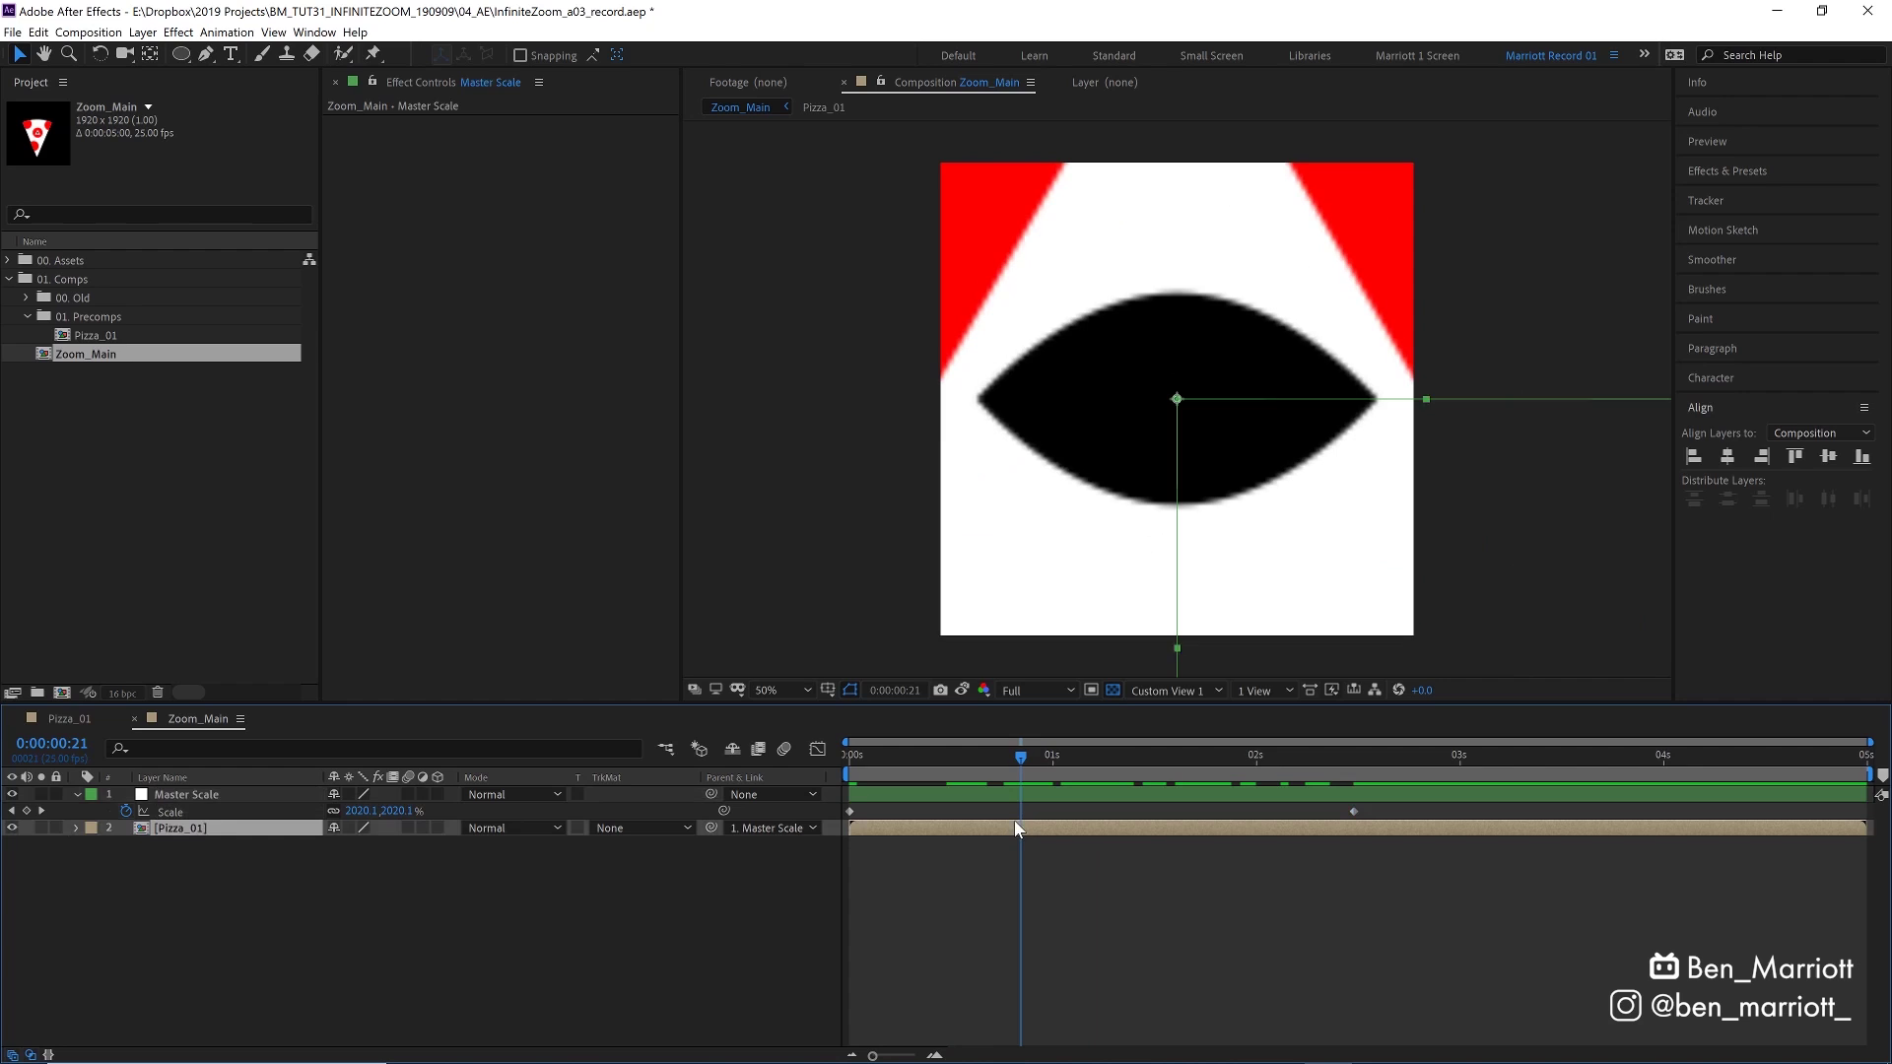
left_click(349, 828)
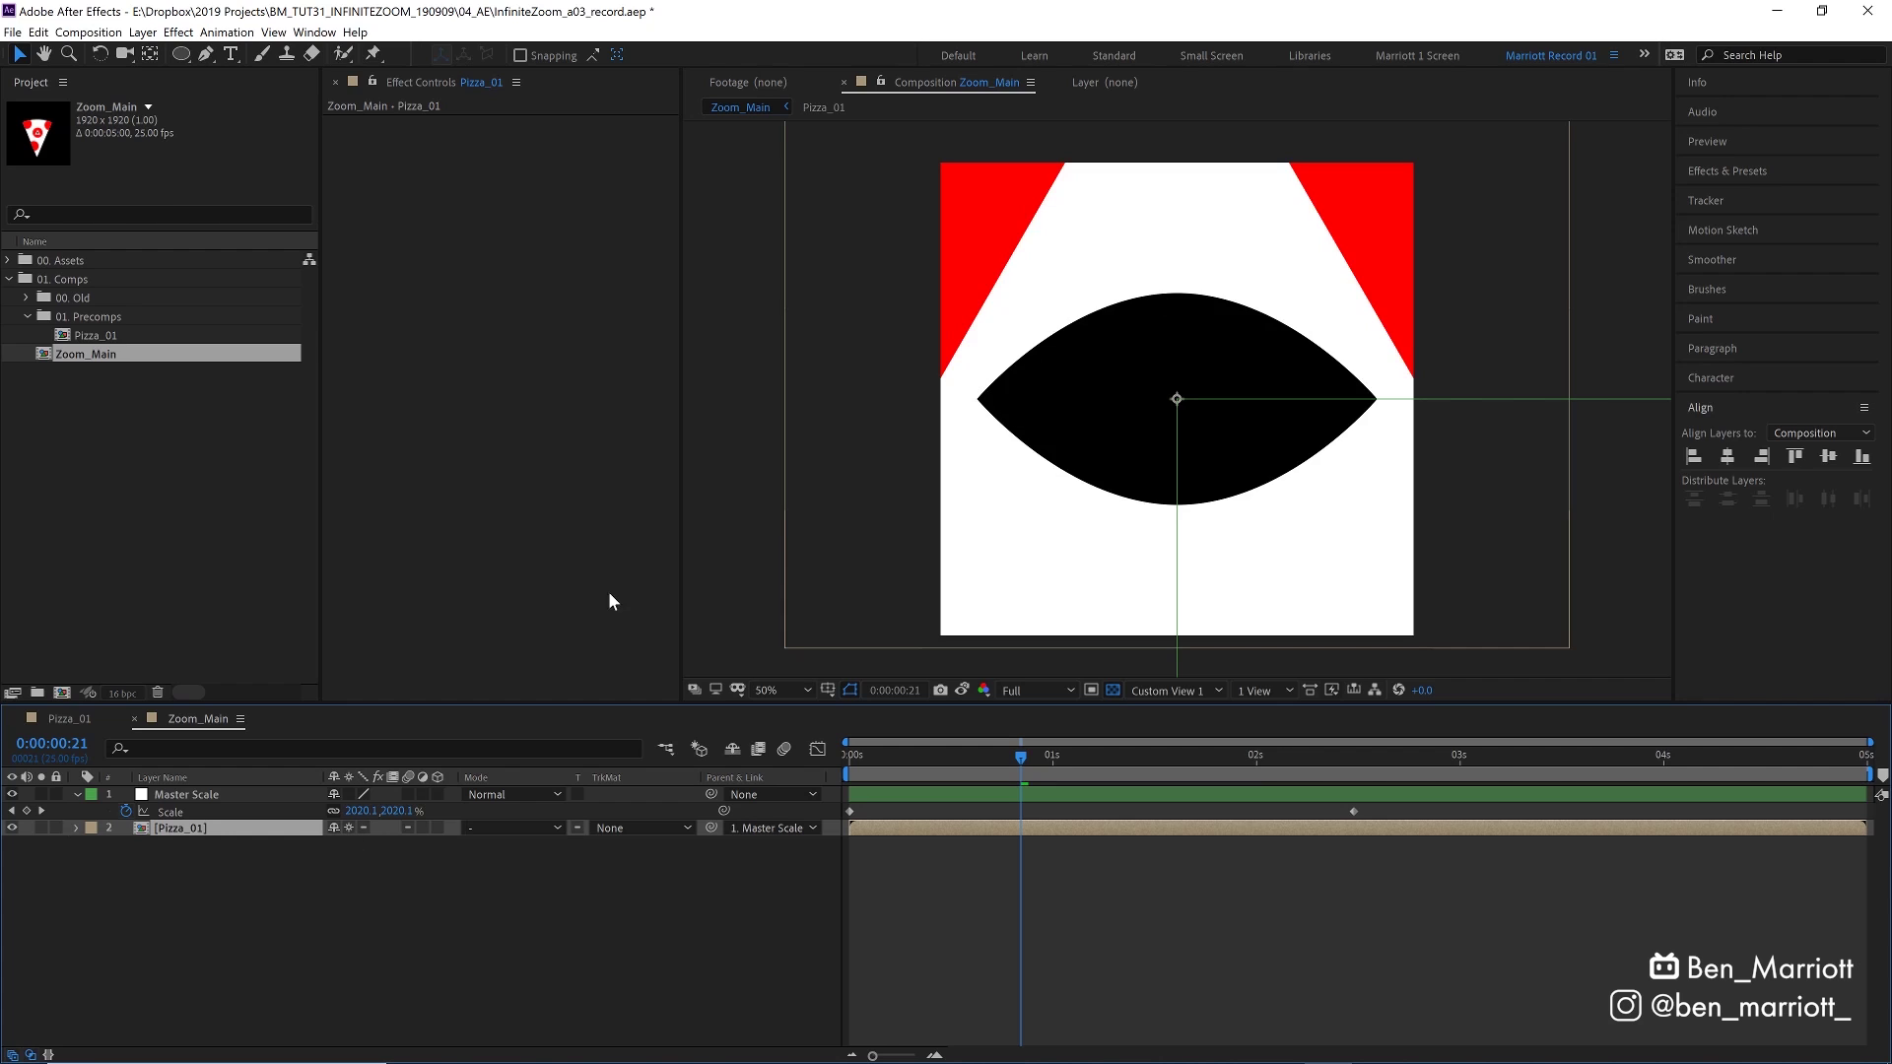
End the work area at 2:12 and preview the zoom
left_click_drag(1021, 781, 1350, 781)
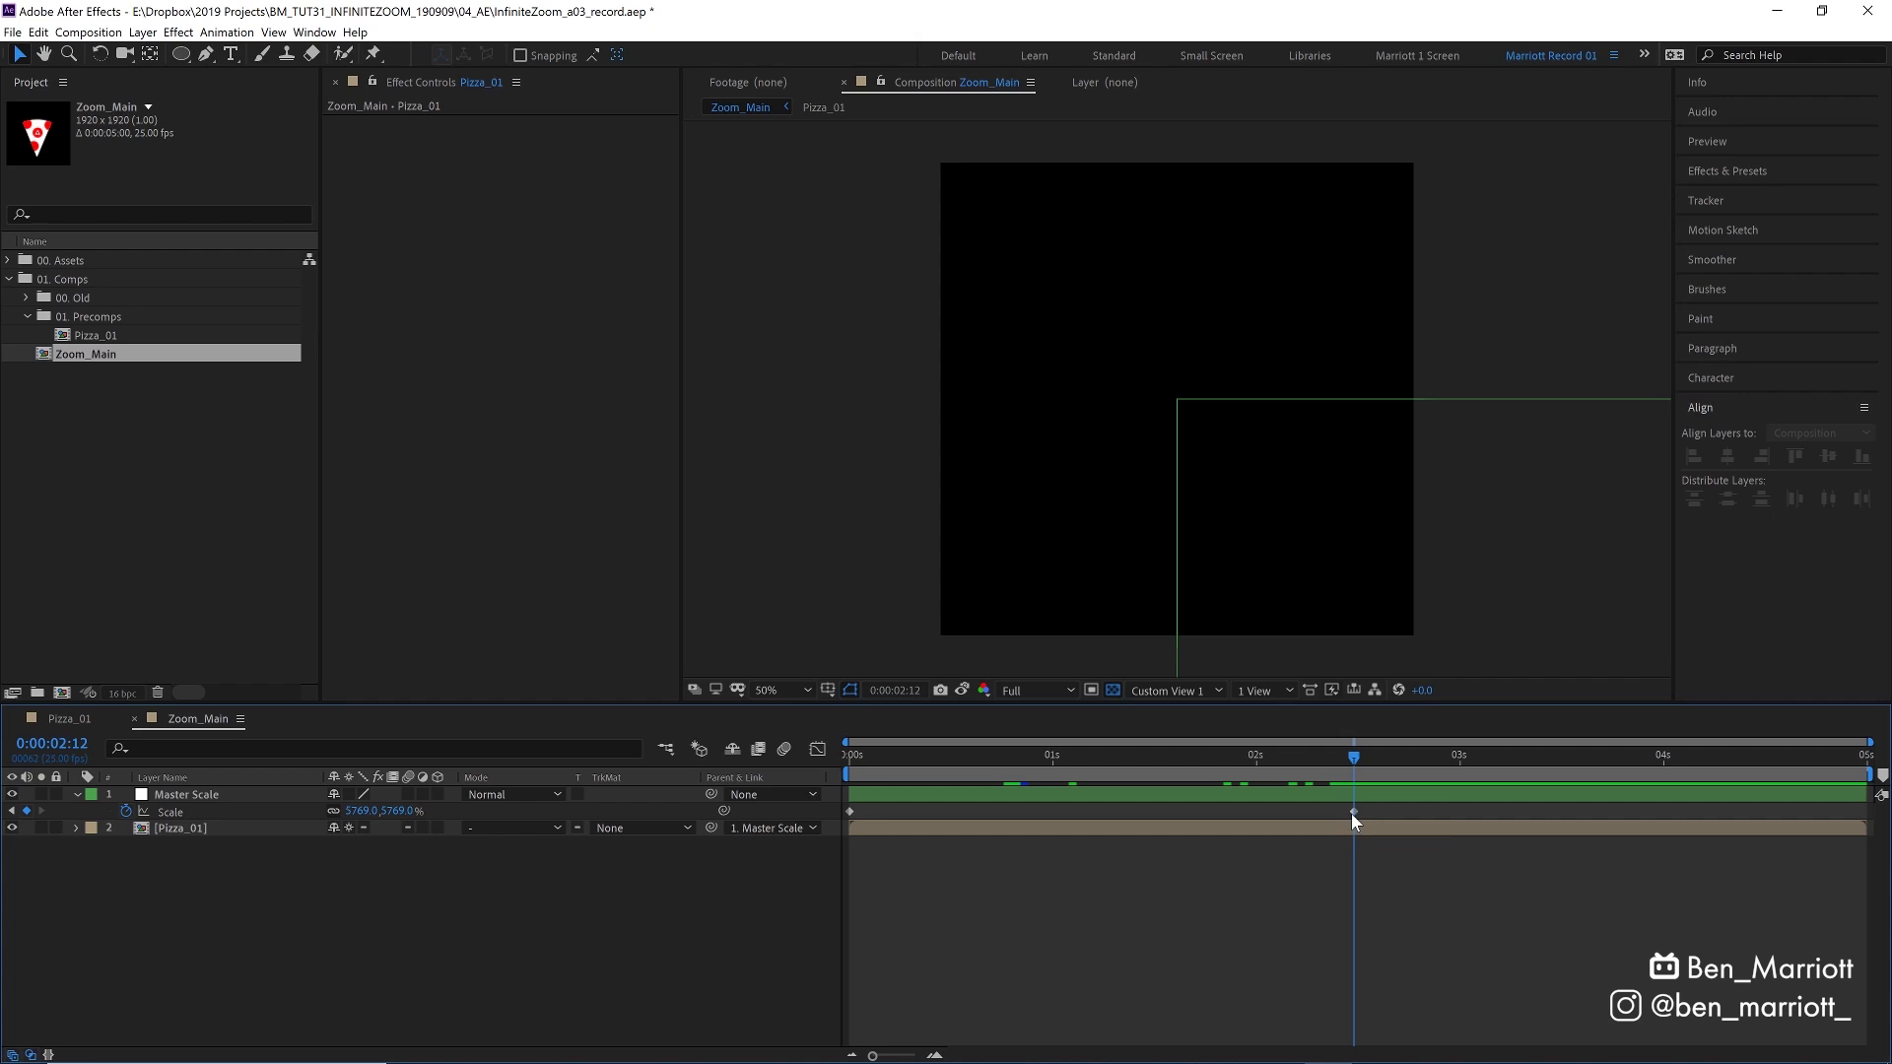
key("n")
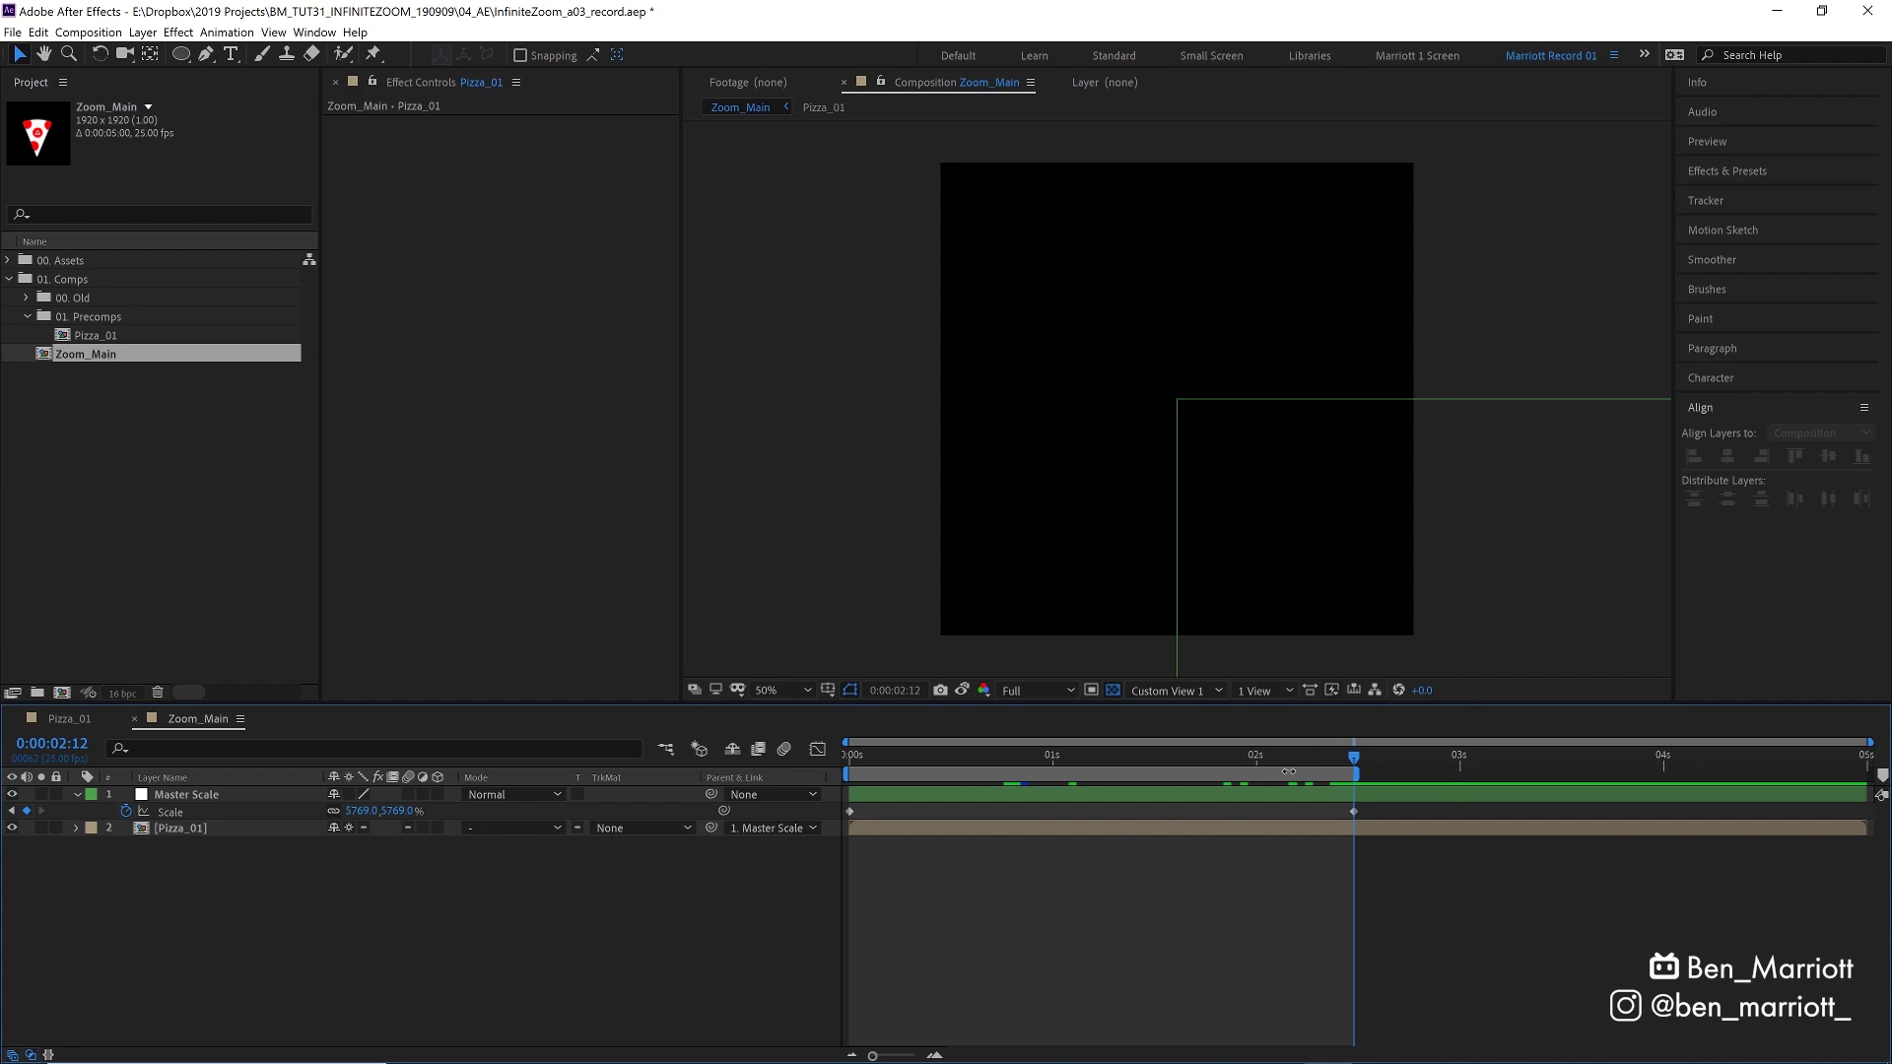
key("space")
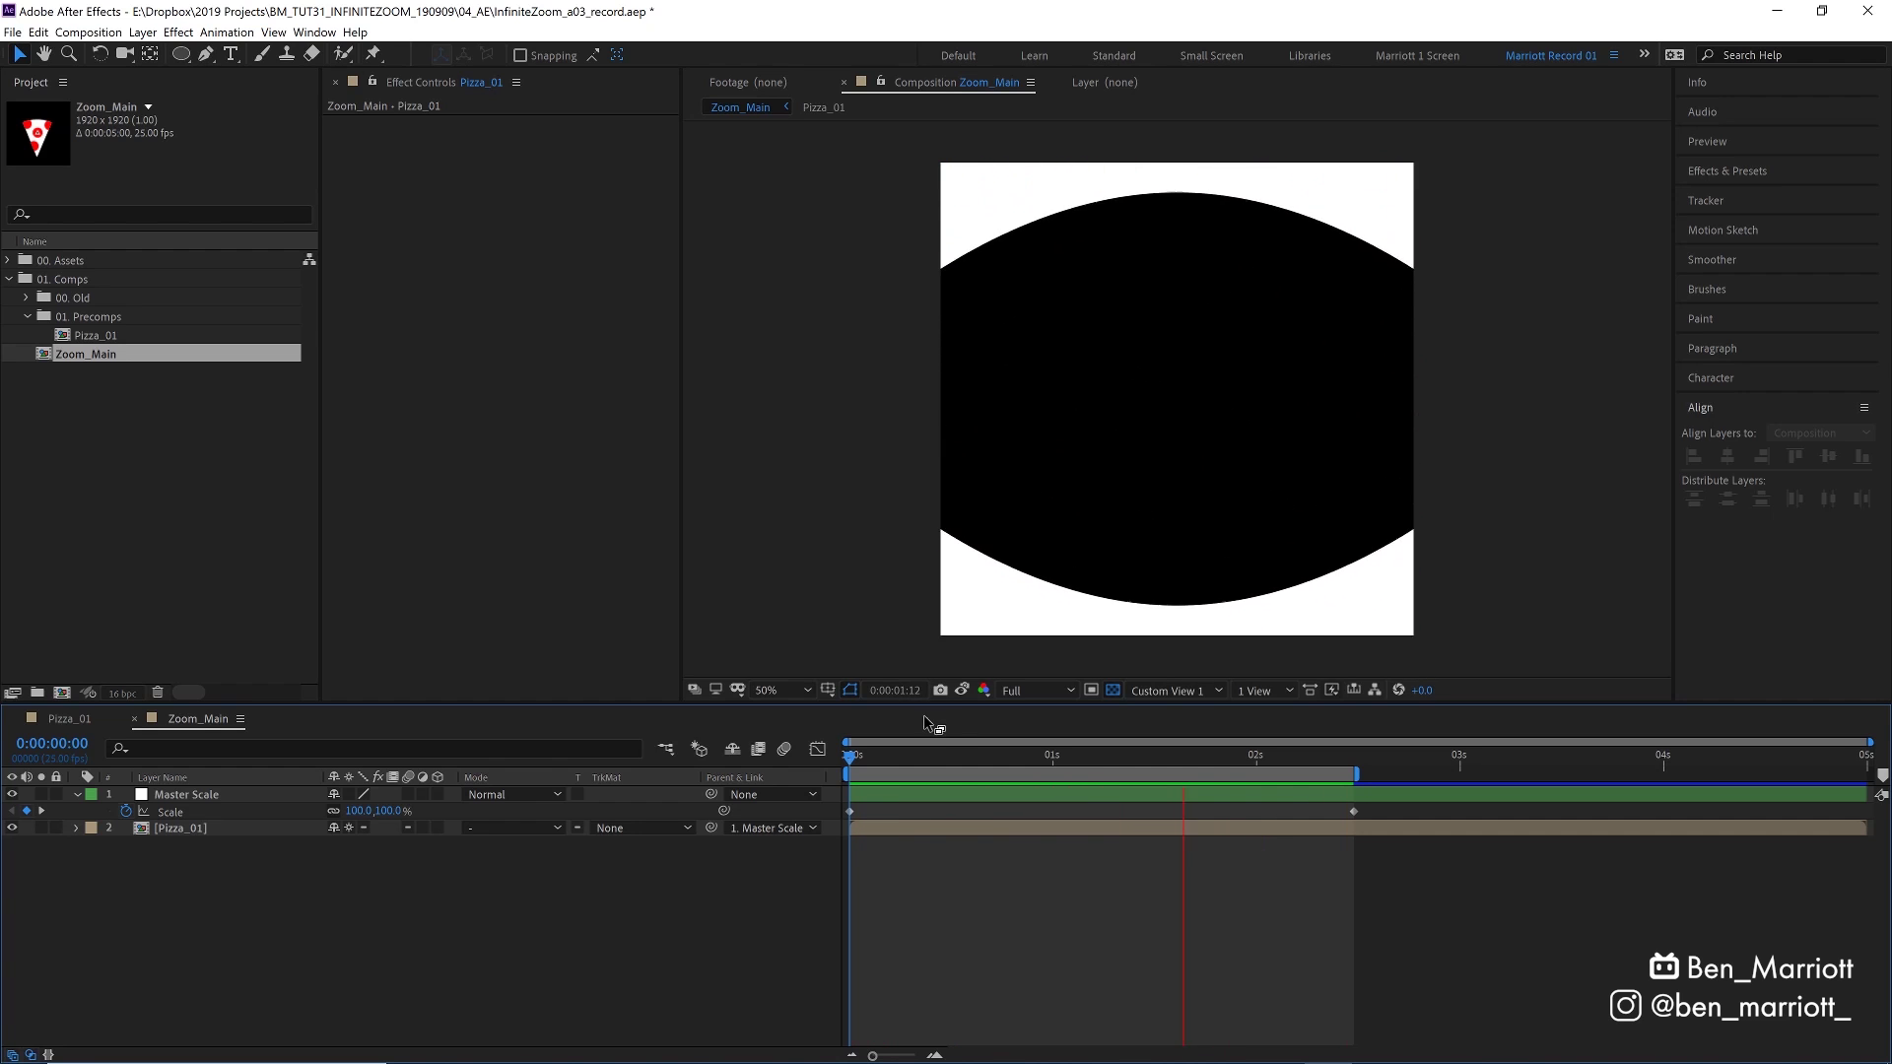
Apply Exponential Scale to both Master Scale keyframes and check the curve in the Graph Editor
left_click(964, 755)
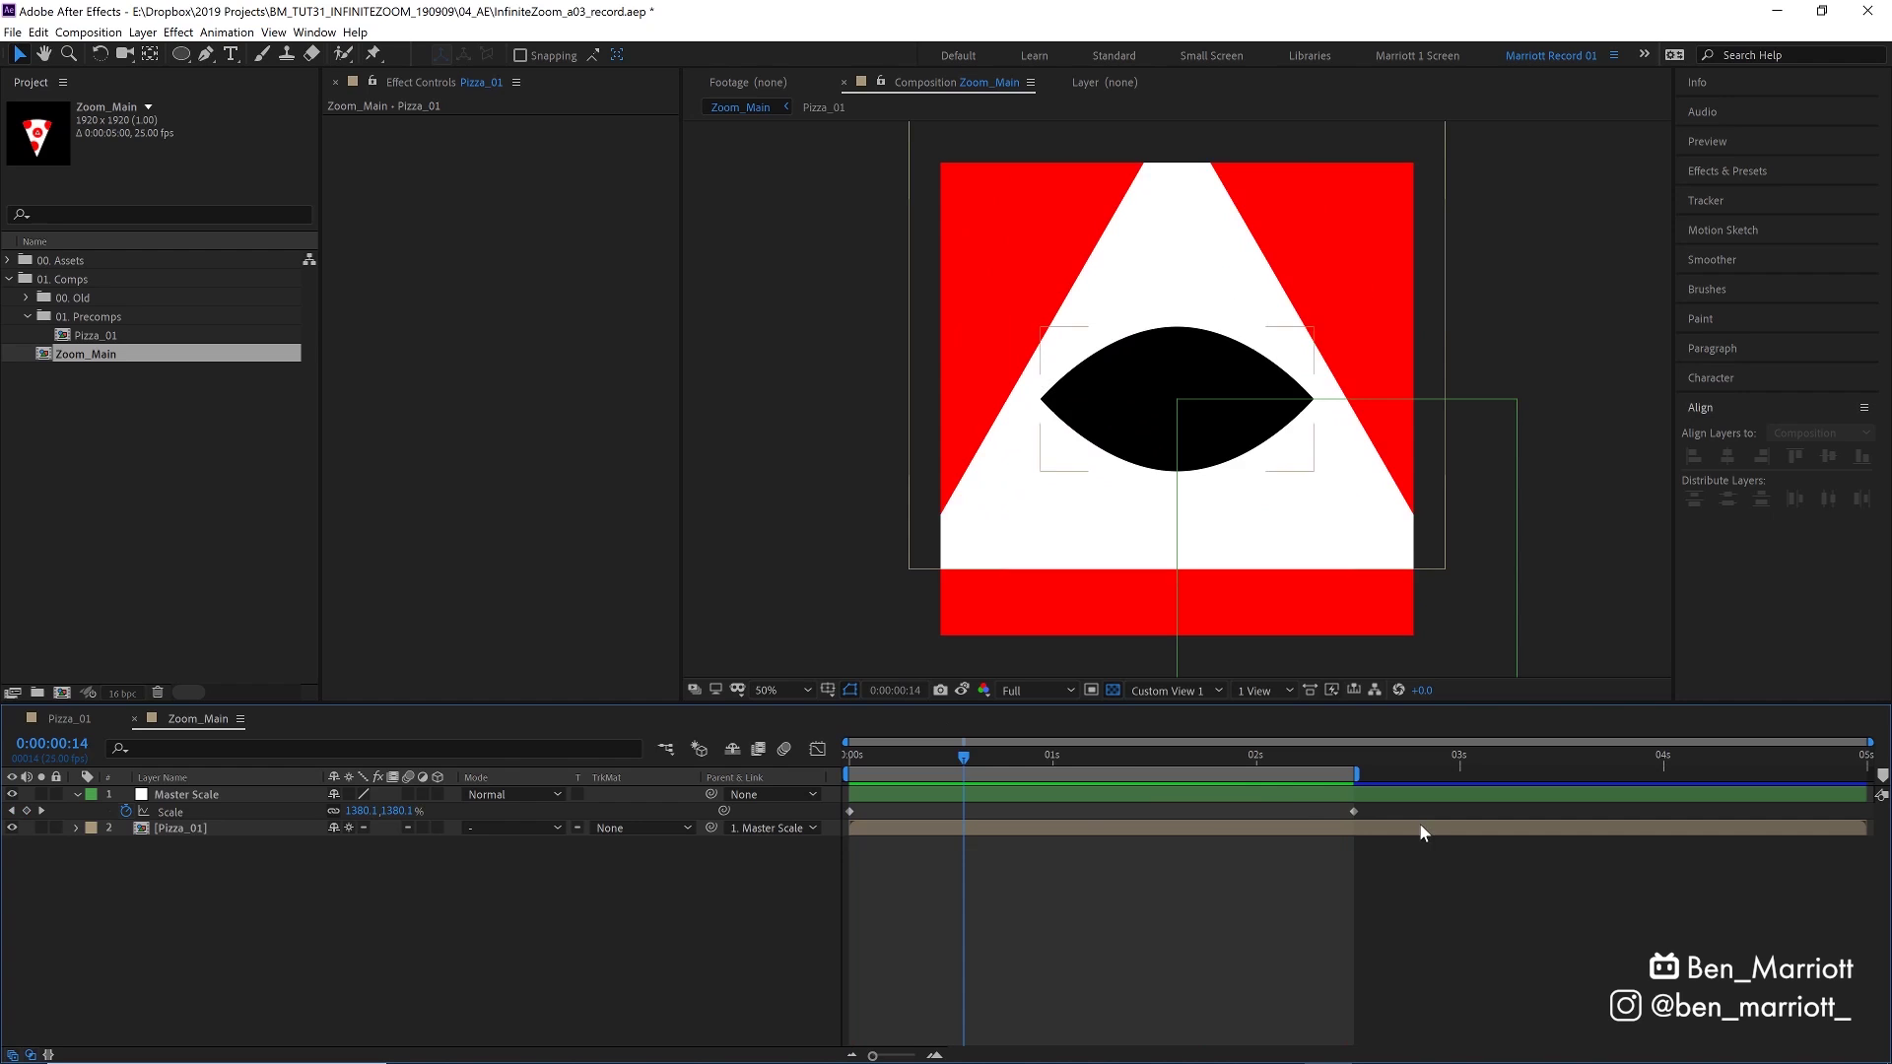
left_click_drag(1429, 809, 837, 832)
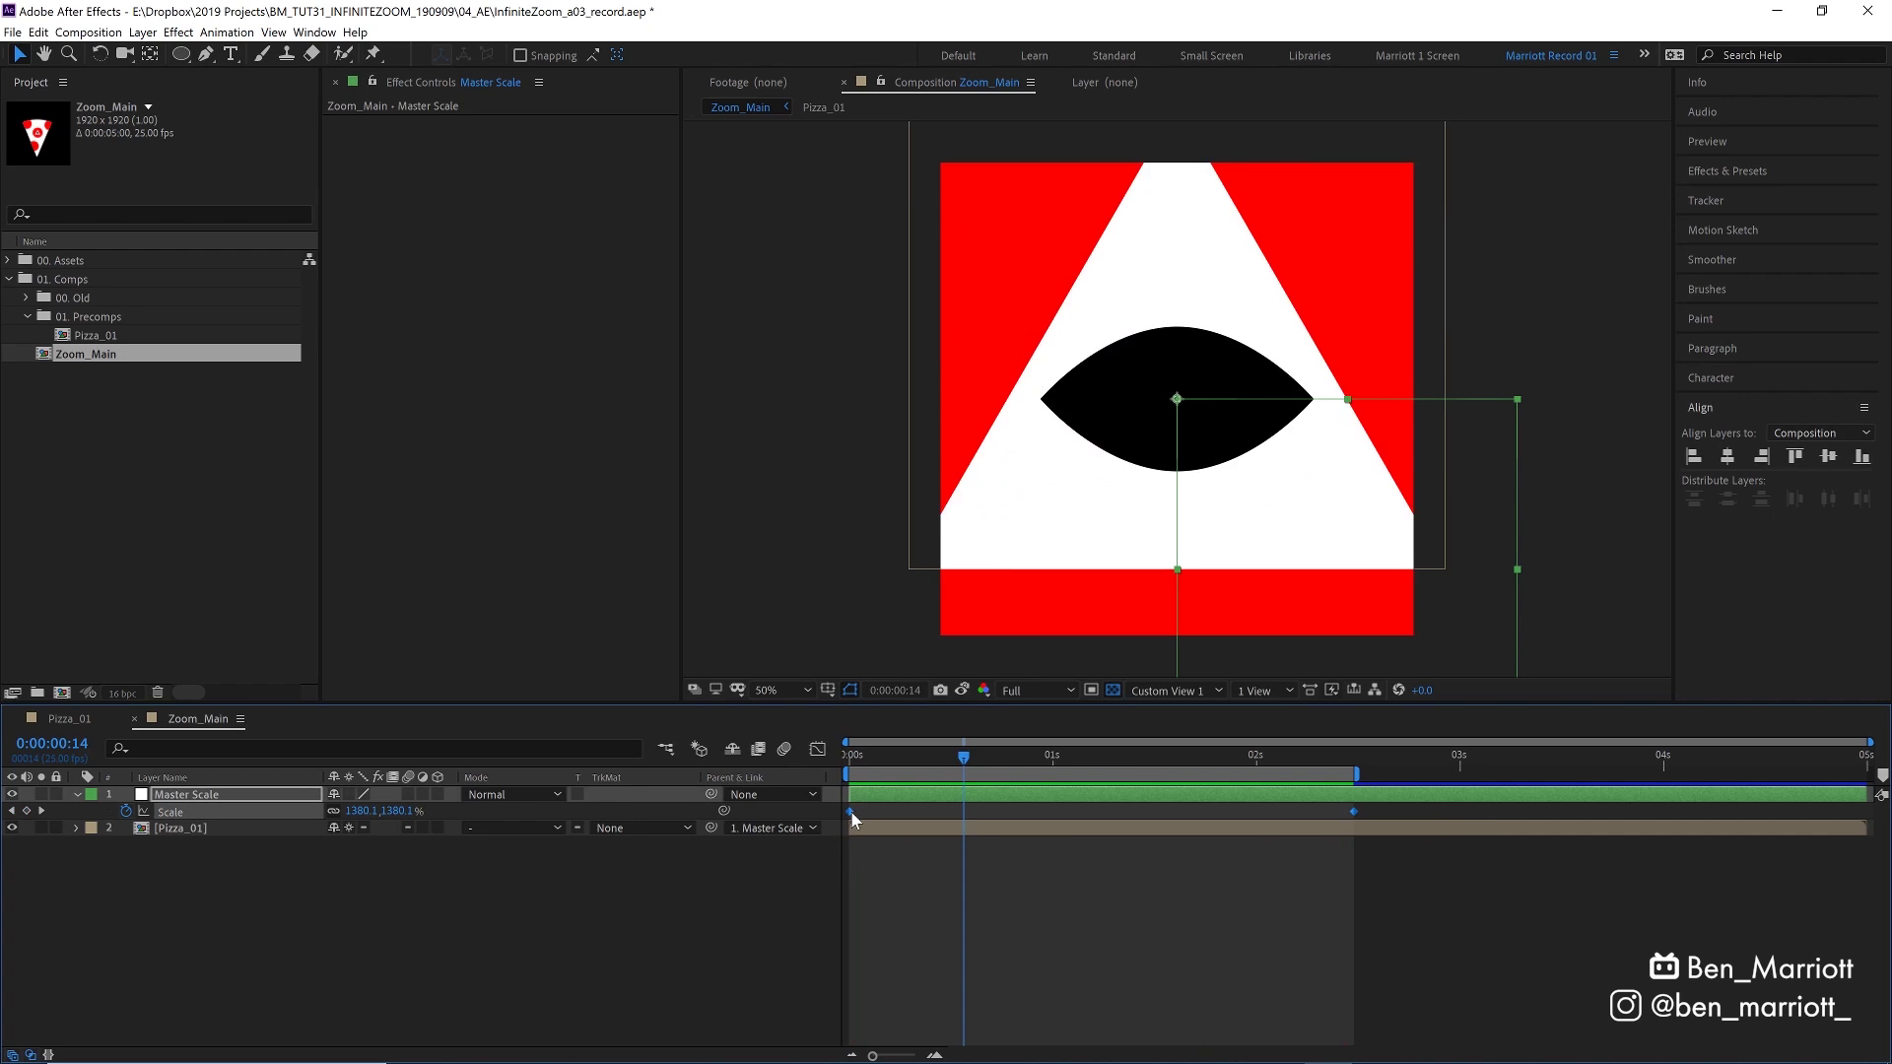
right_click(852, 814)
mouse_move(1014, 1025)
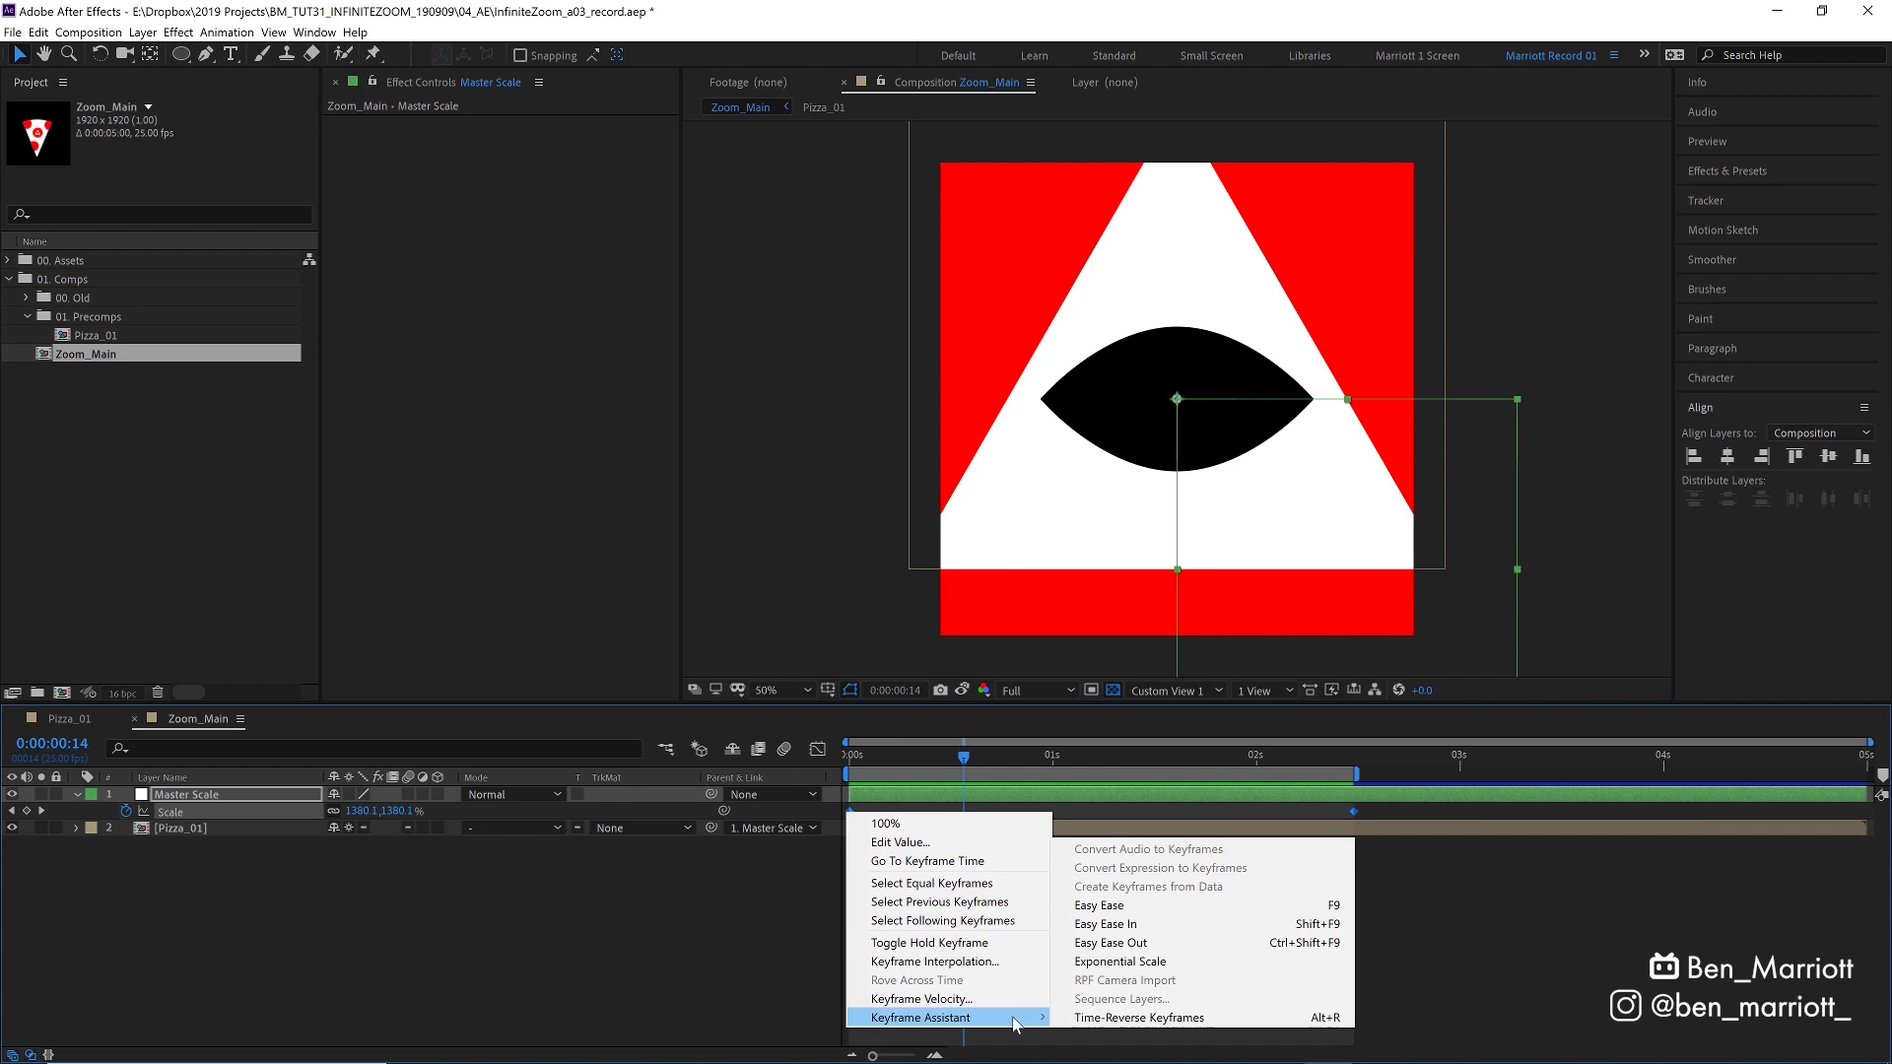
left_click(1132, 961)
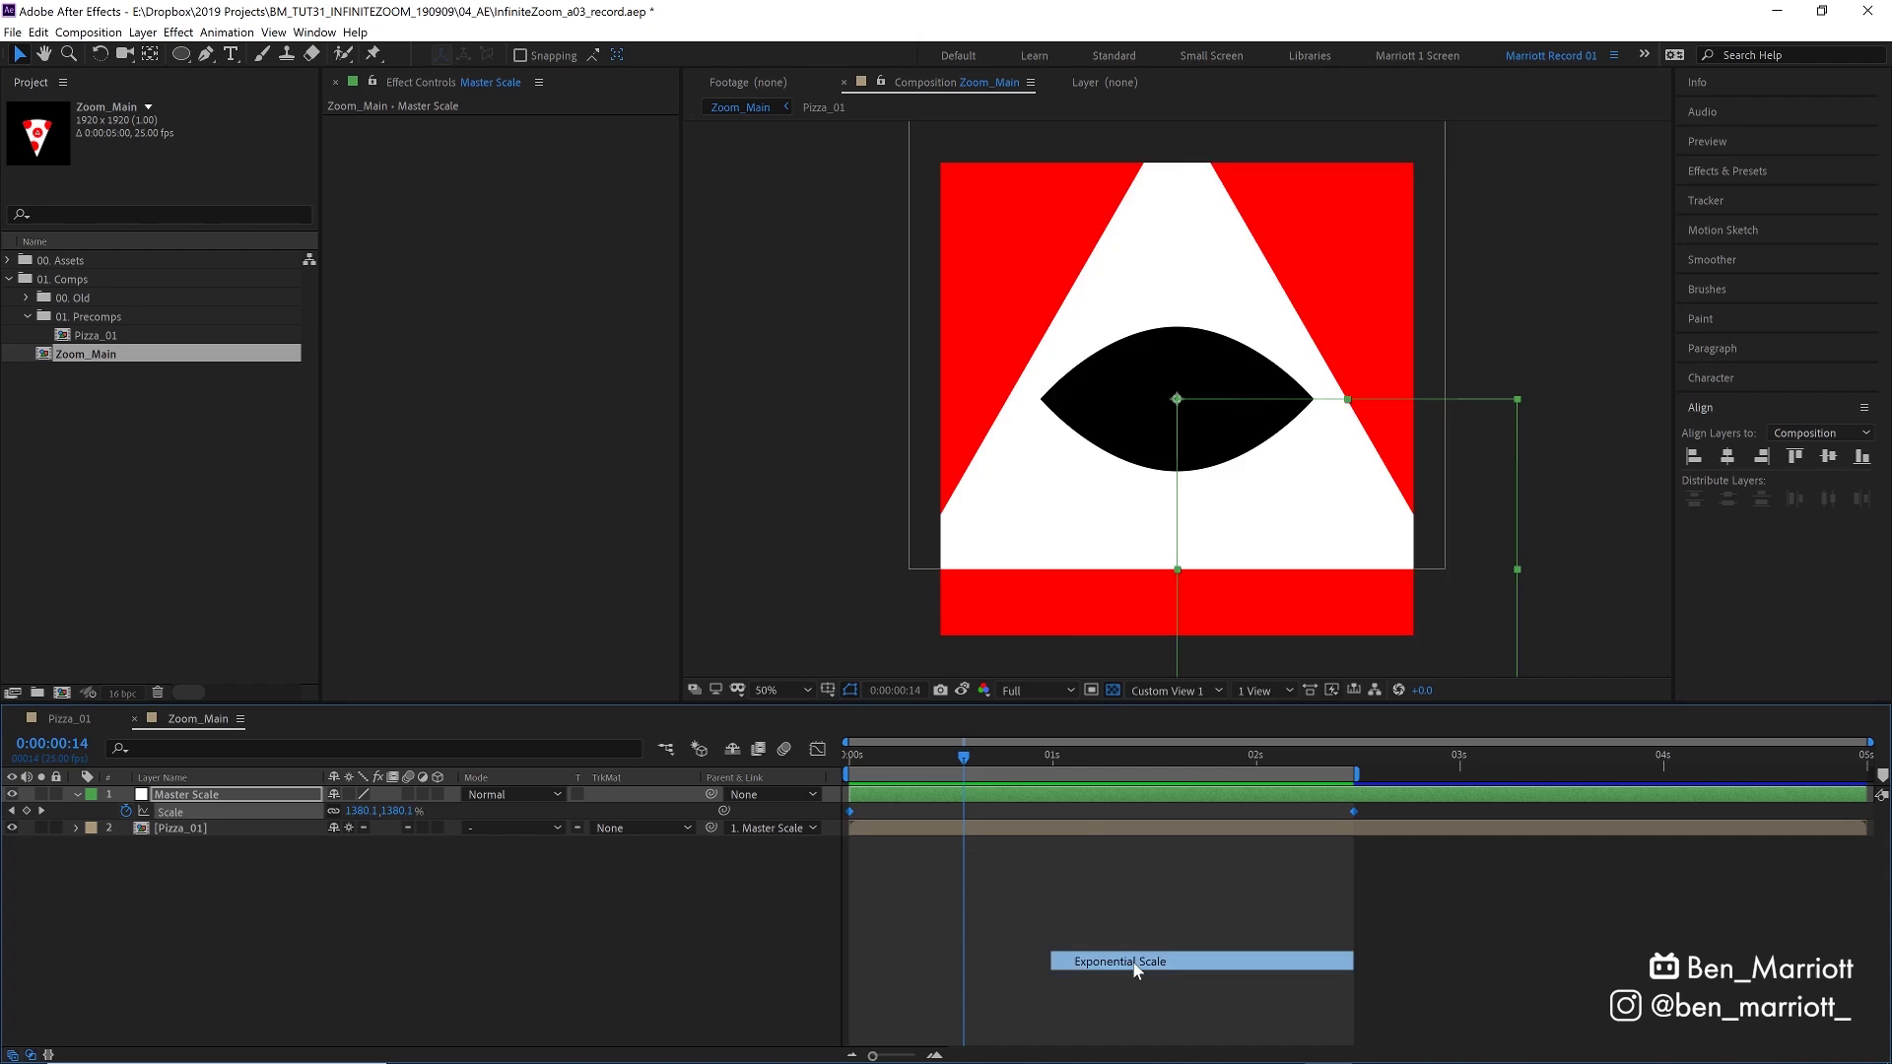
left_click(817, 749)
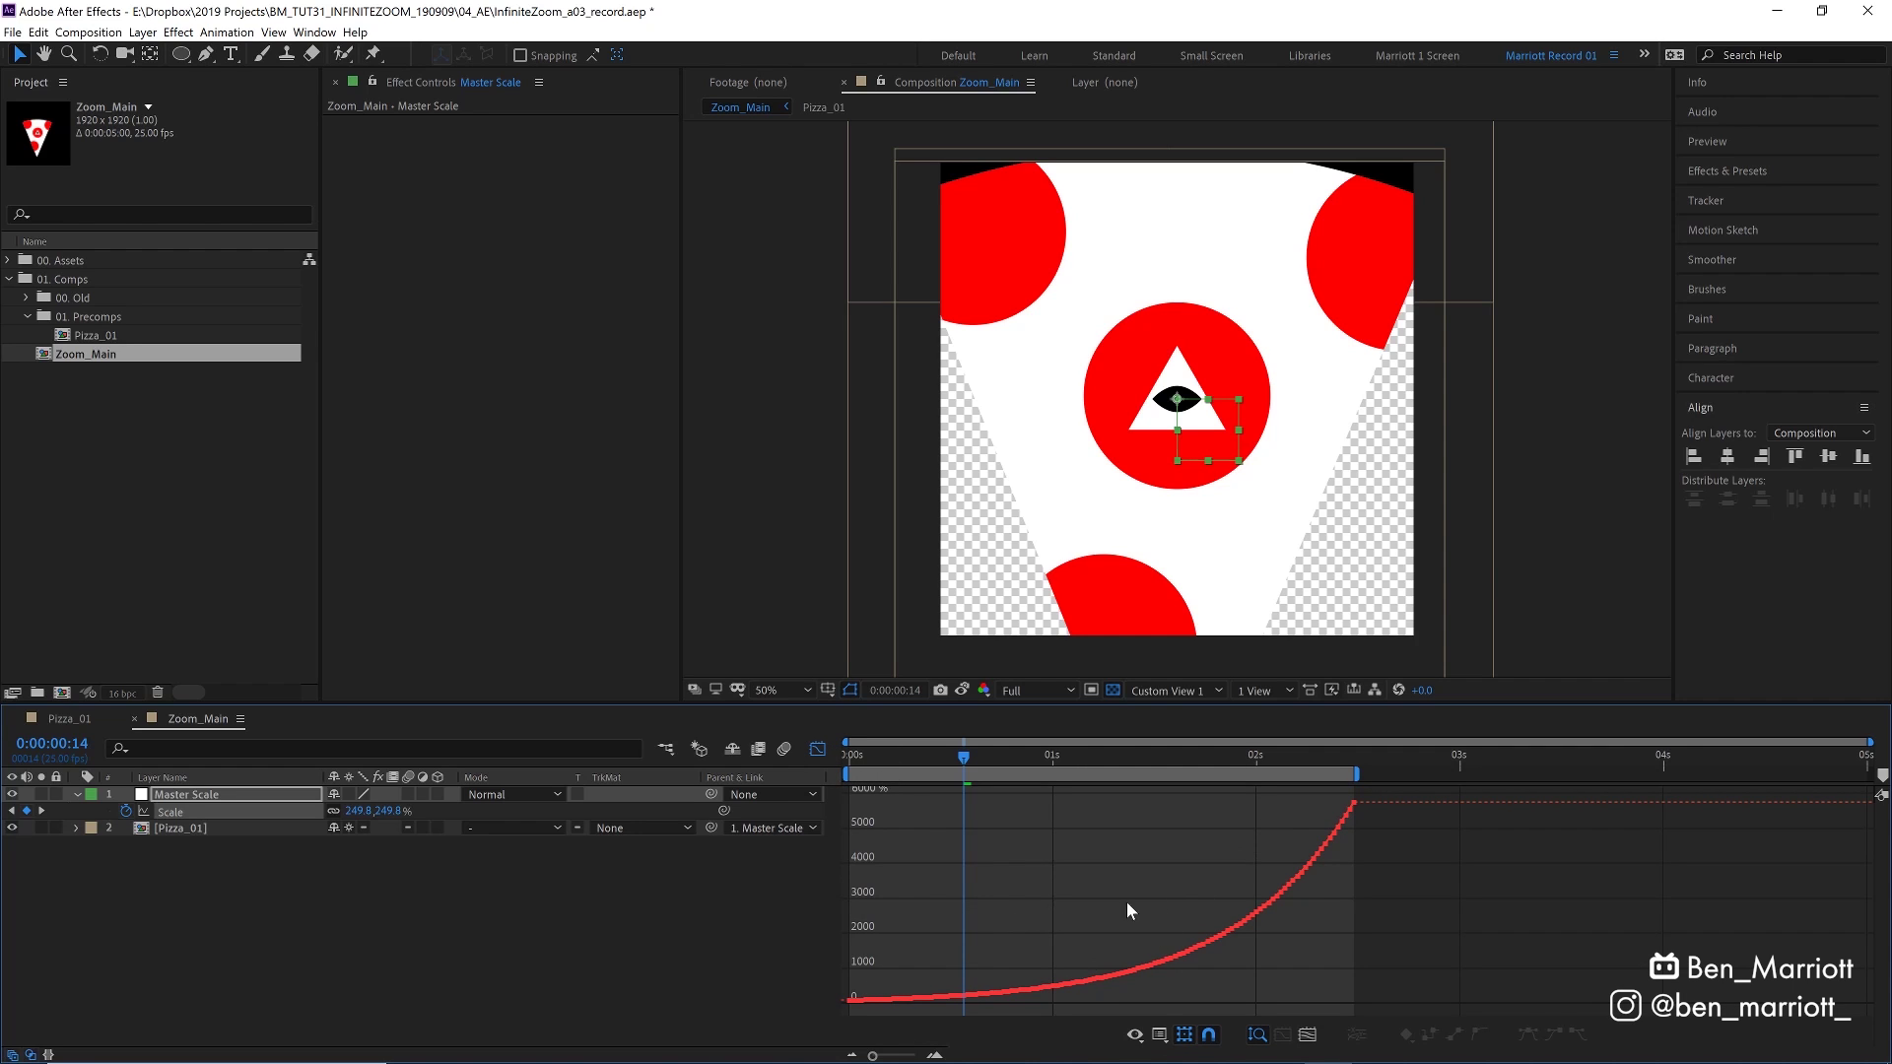
left_click(817, 749)
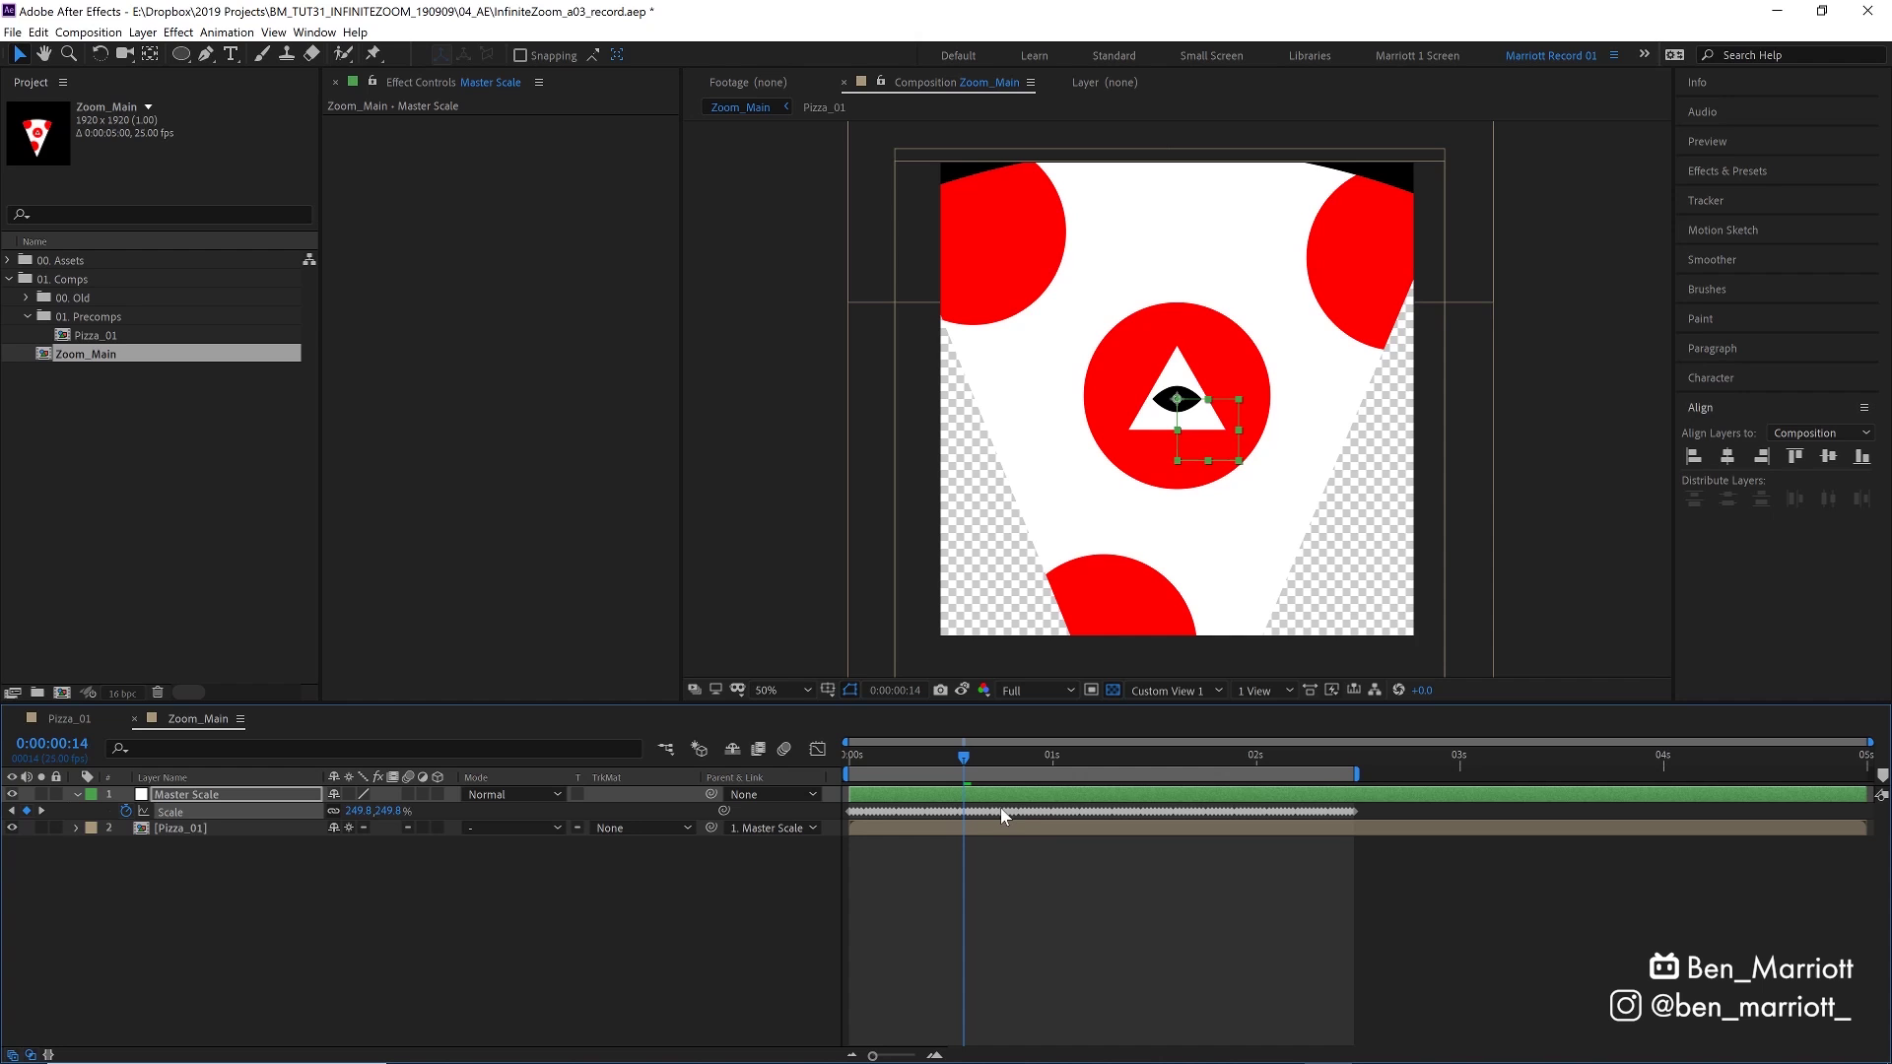
mouse_move(990, 812)
Preview the exponential zoom, add a white BG solid beneath Pizza_01, and preview again
key("space")
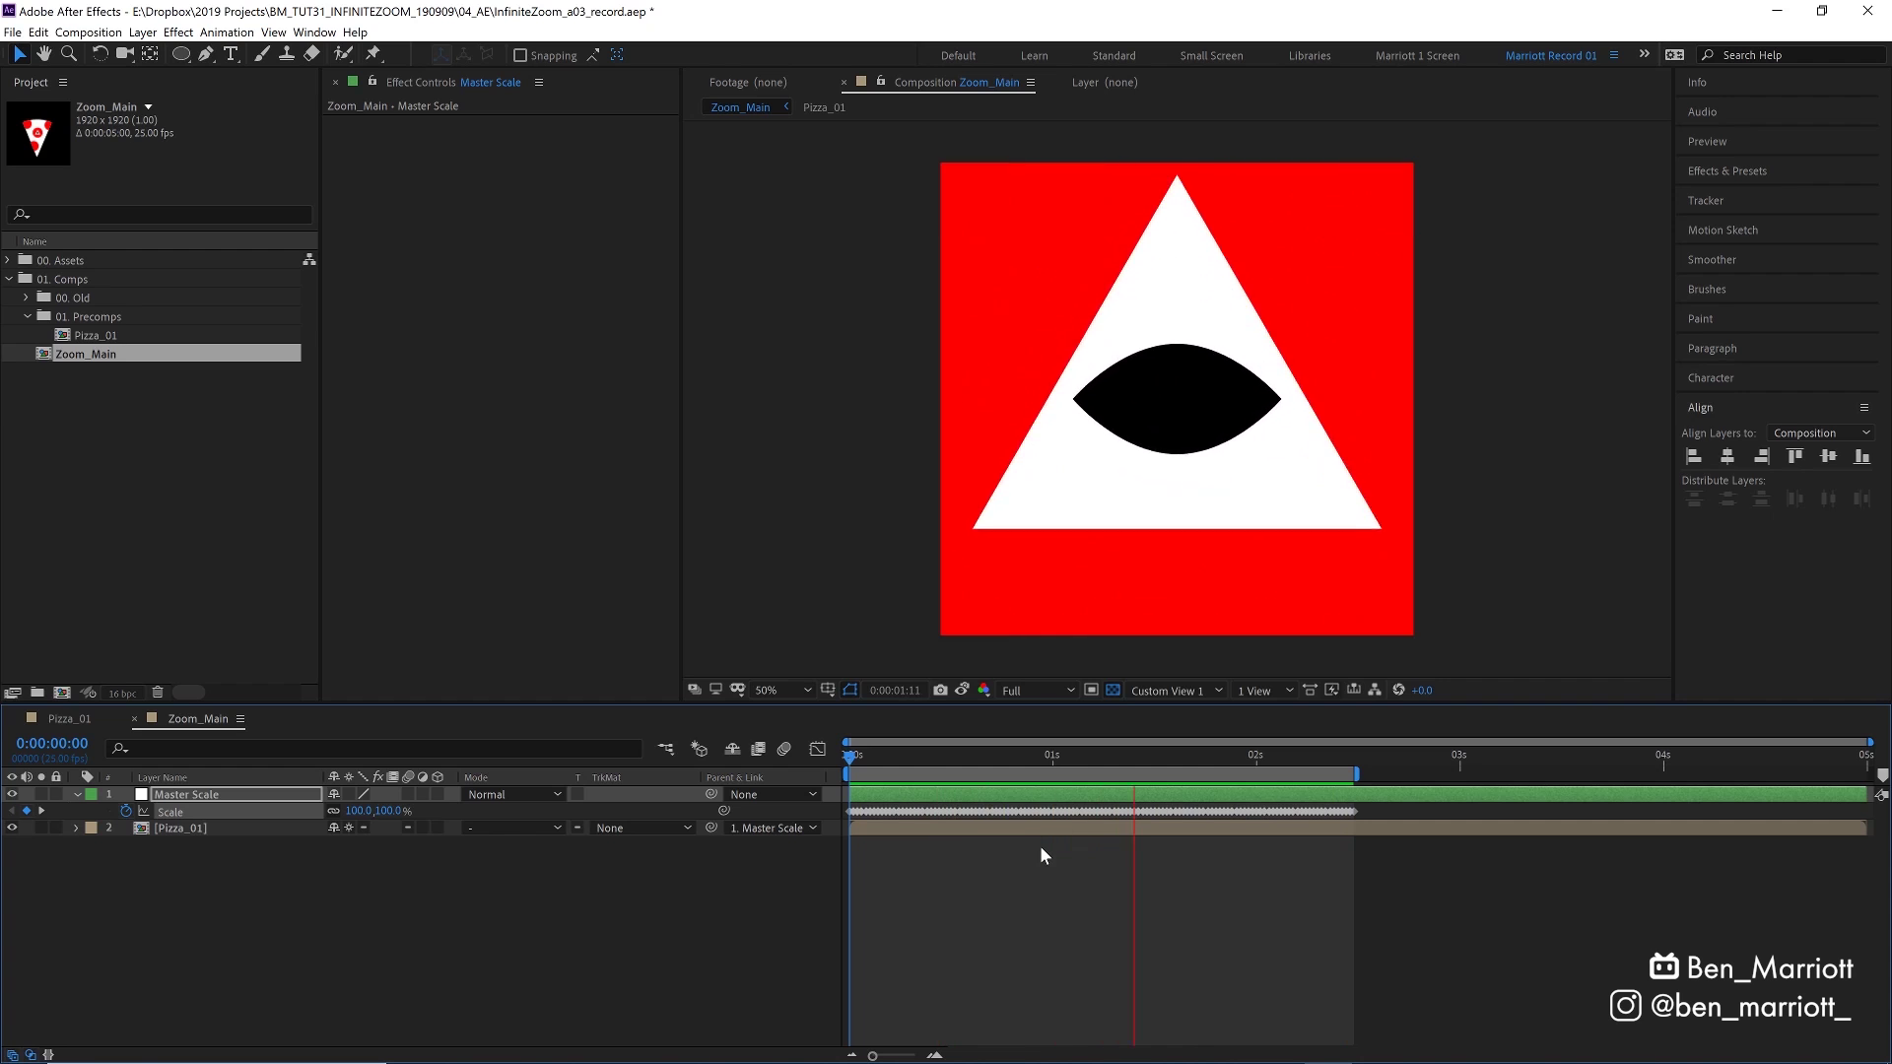
key("space")
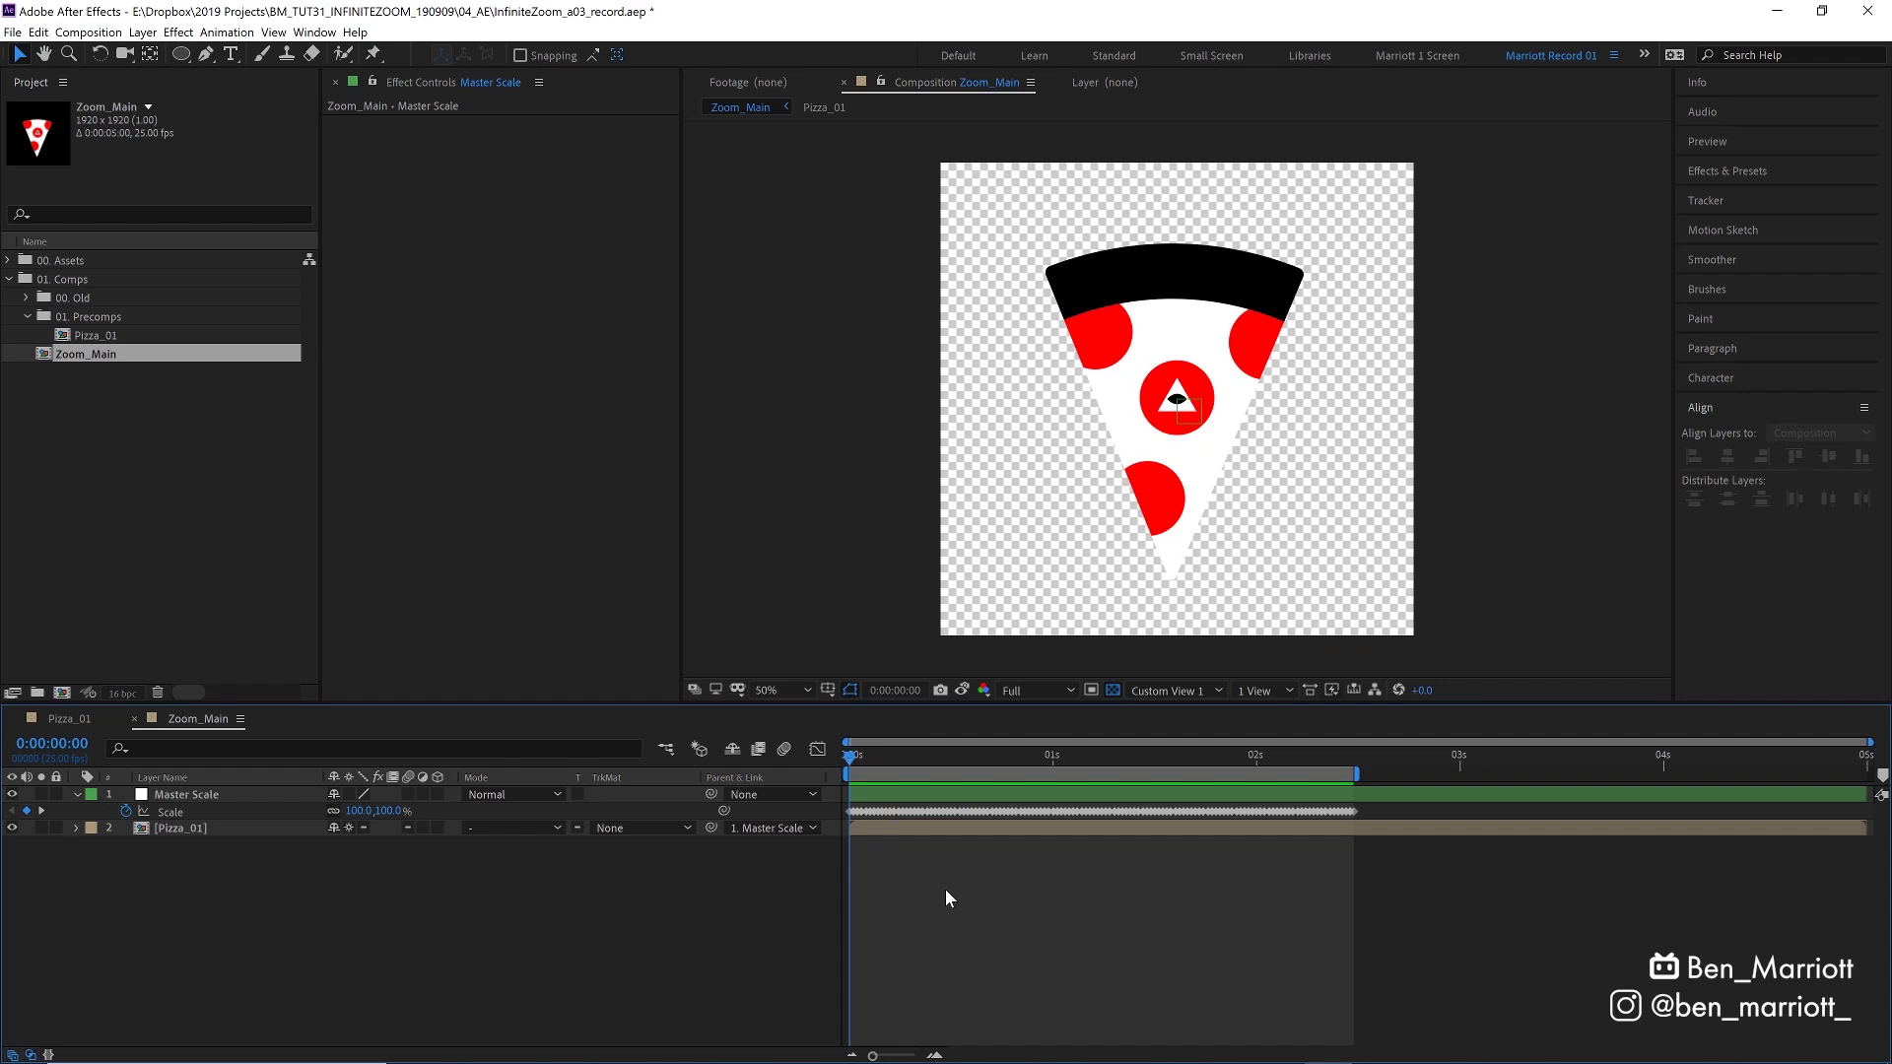
key("ctrl+y")
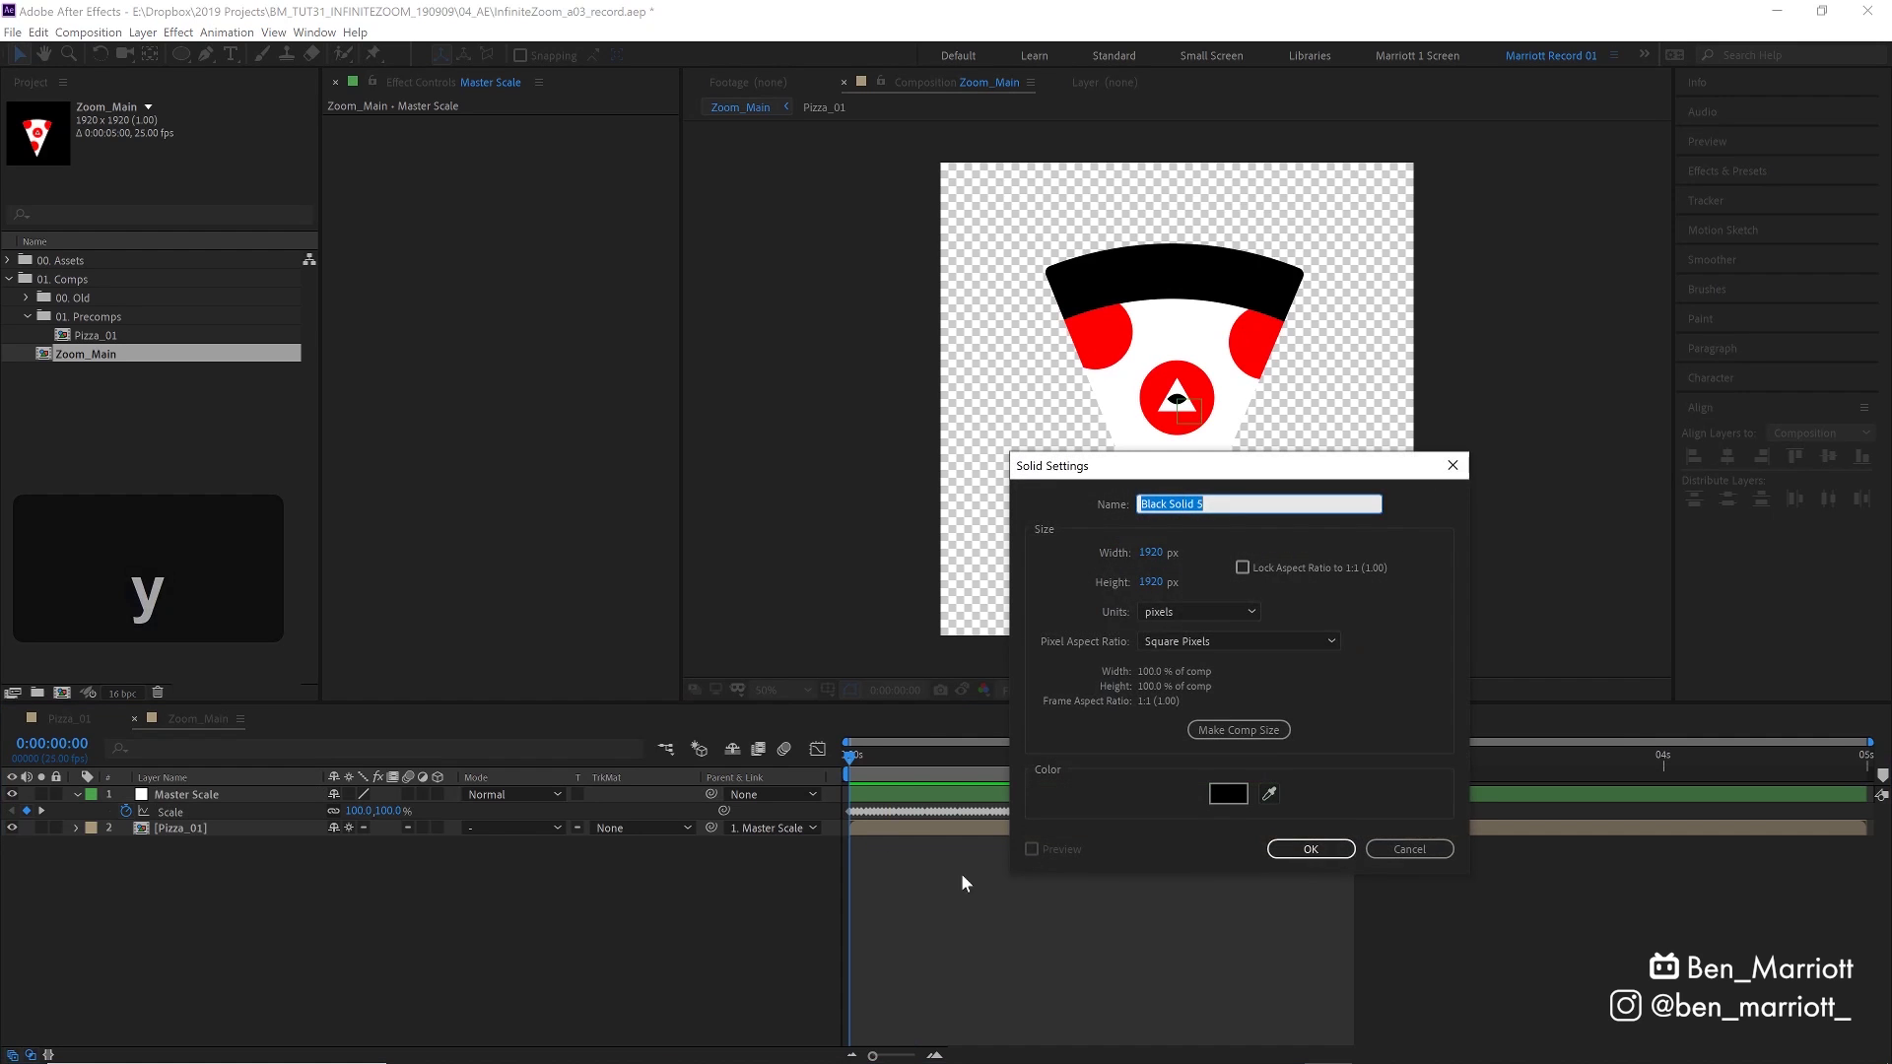
left_click(1305, 850)
left_click(1155, 751)
left_click_drag(1155, 749, 1321, 757)
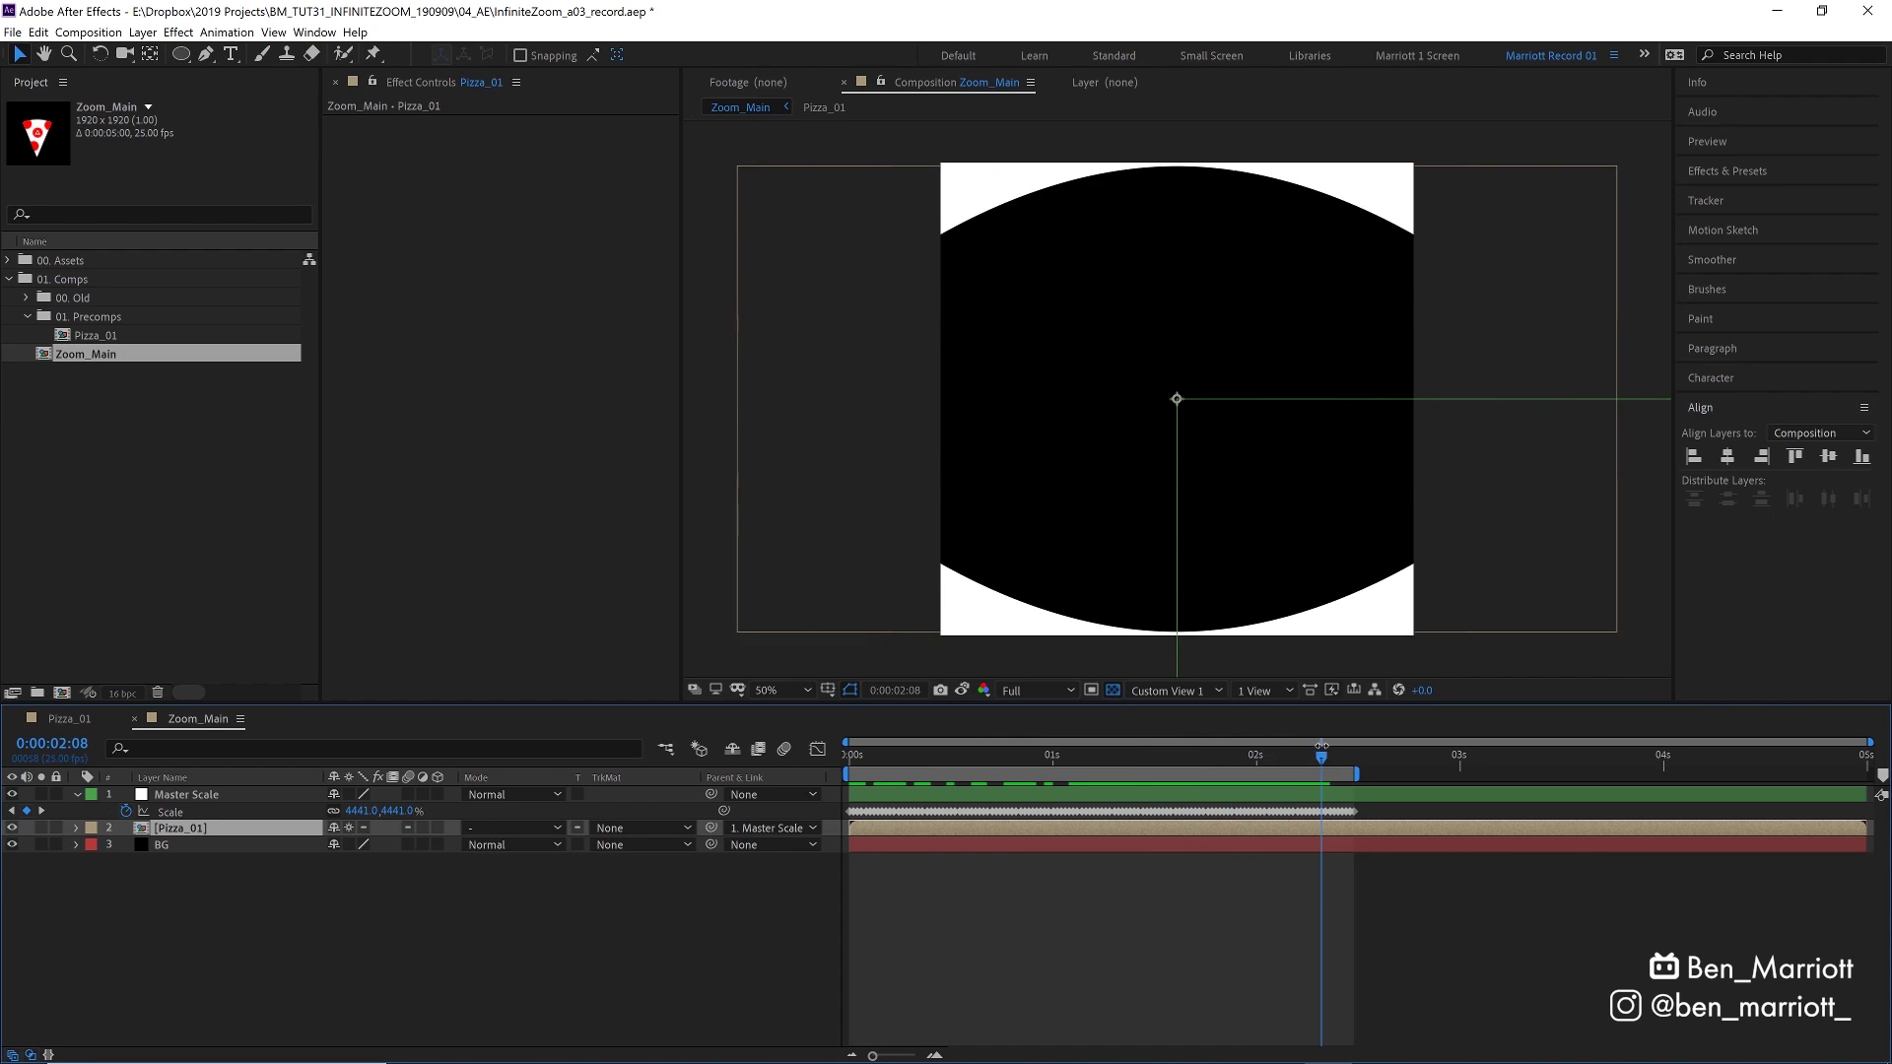
key("space")
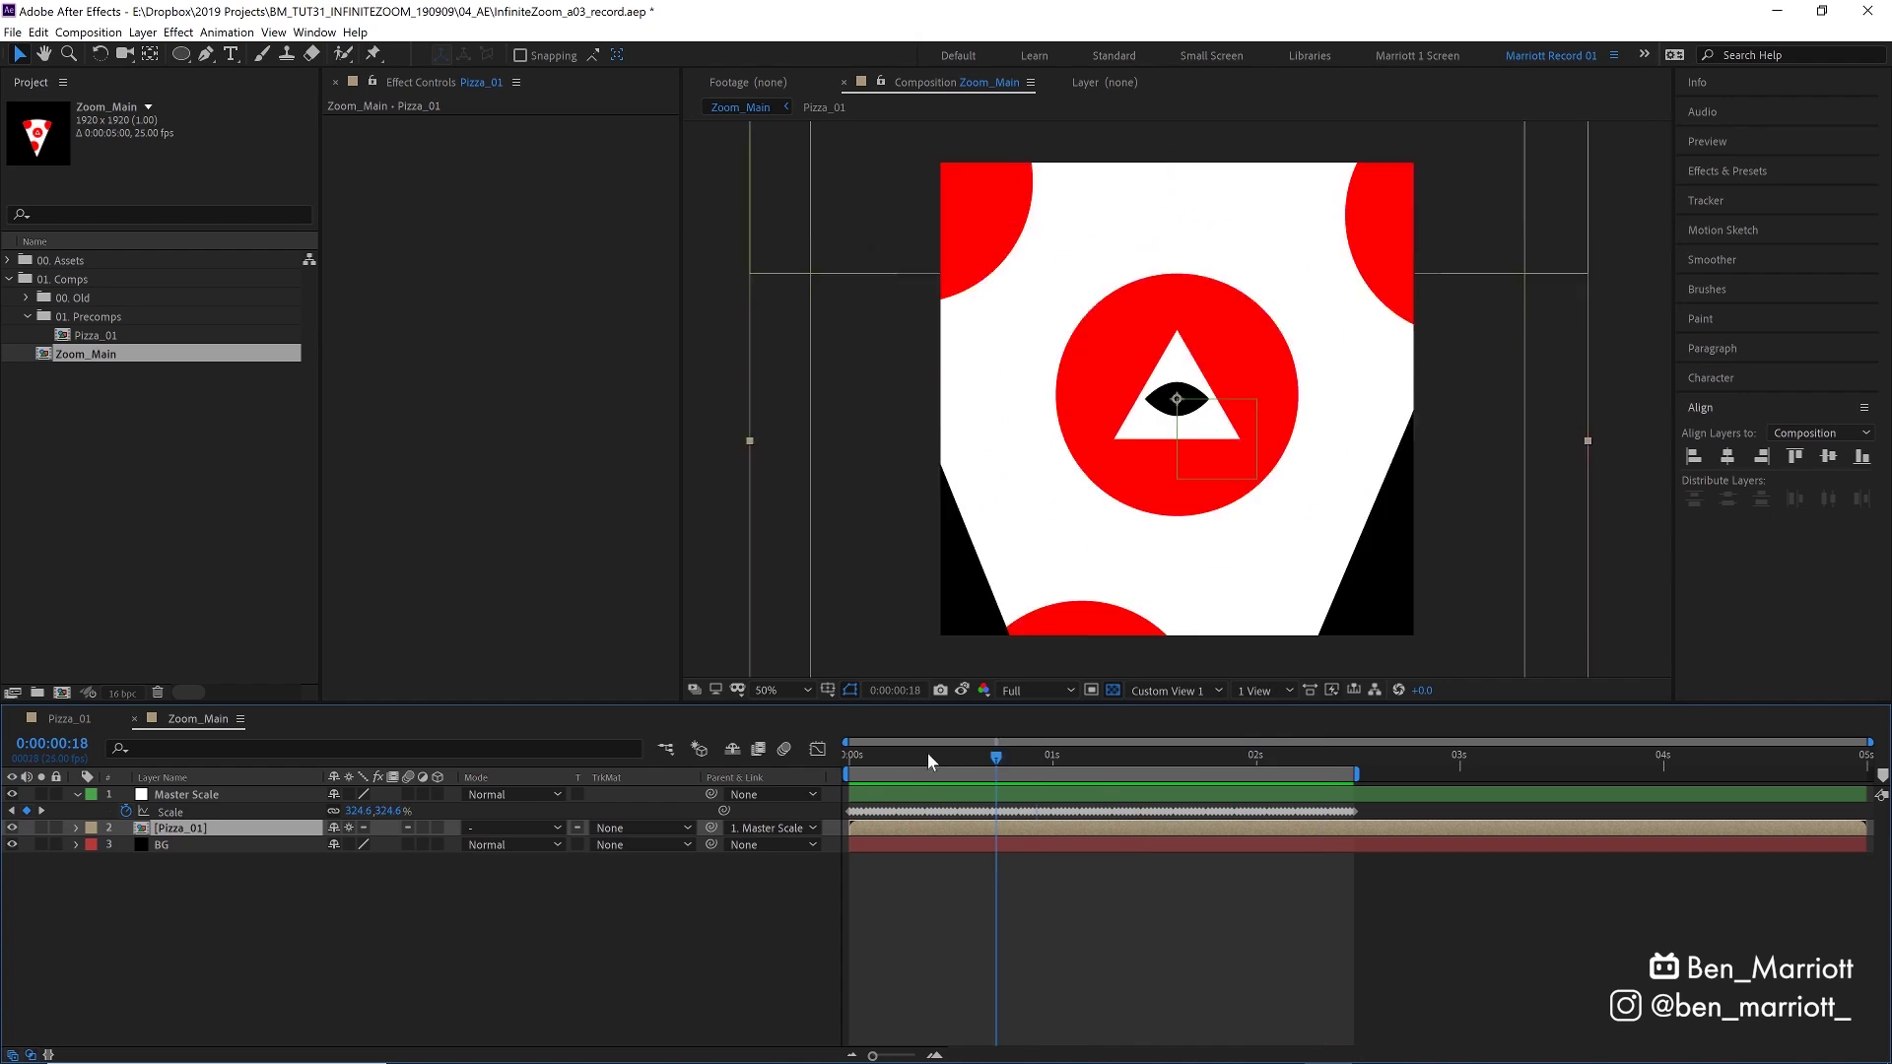
Duplicate Pizza_01, unparent the copy, and re-parent it to Master Scale at 2:12
key("Home")
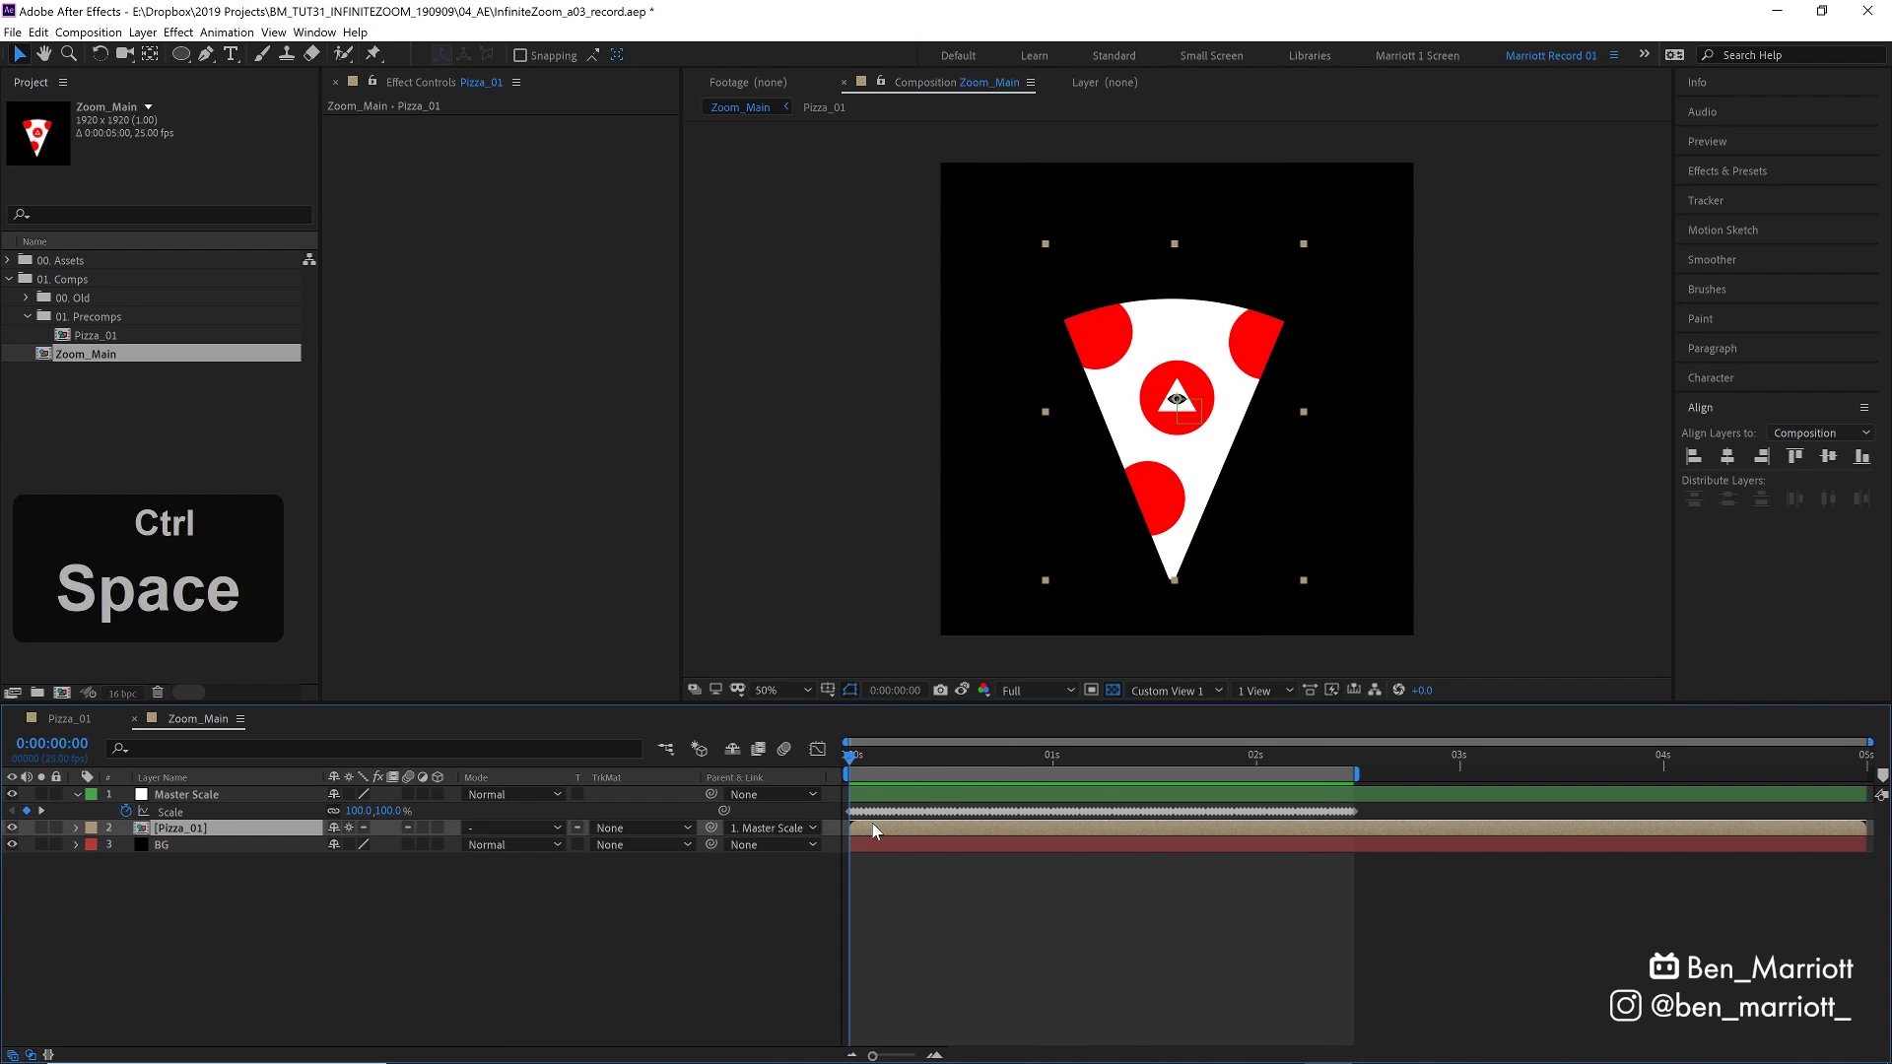
key("ctrl+d")
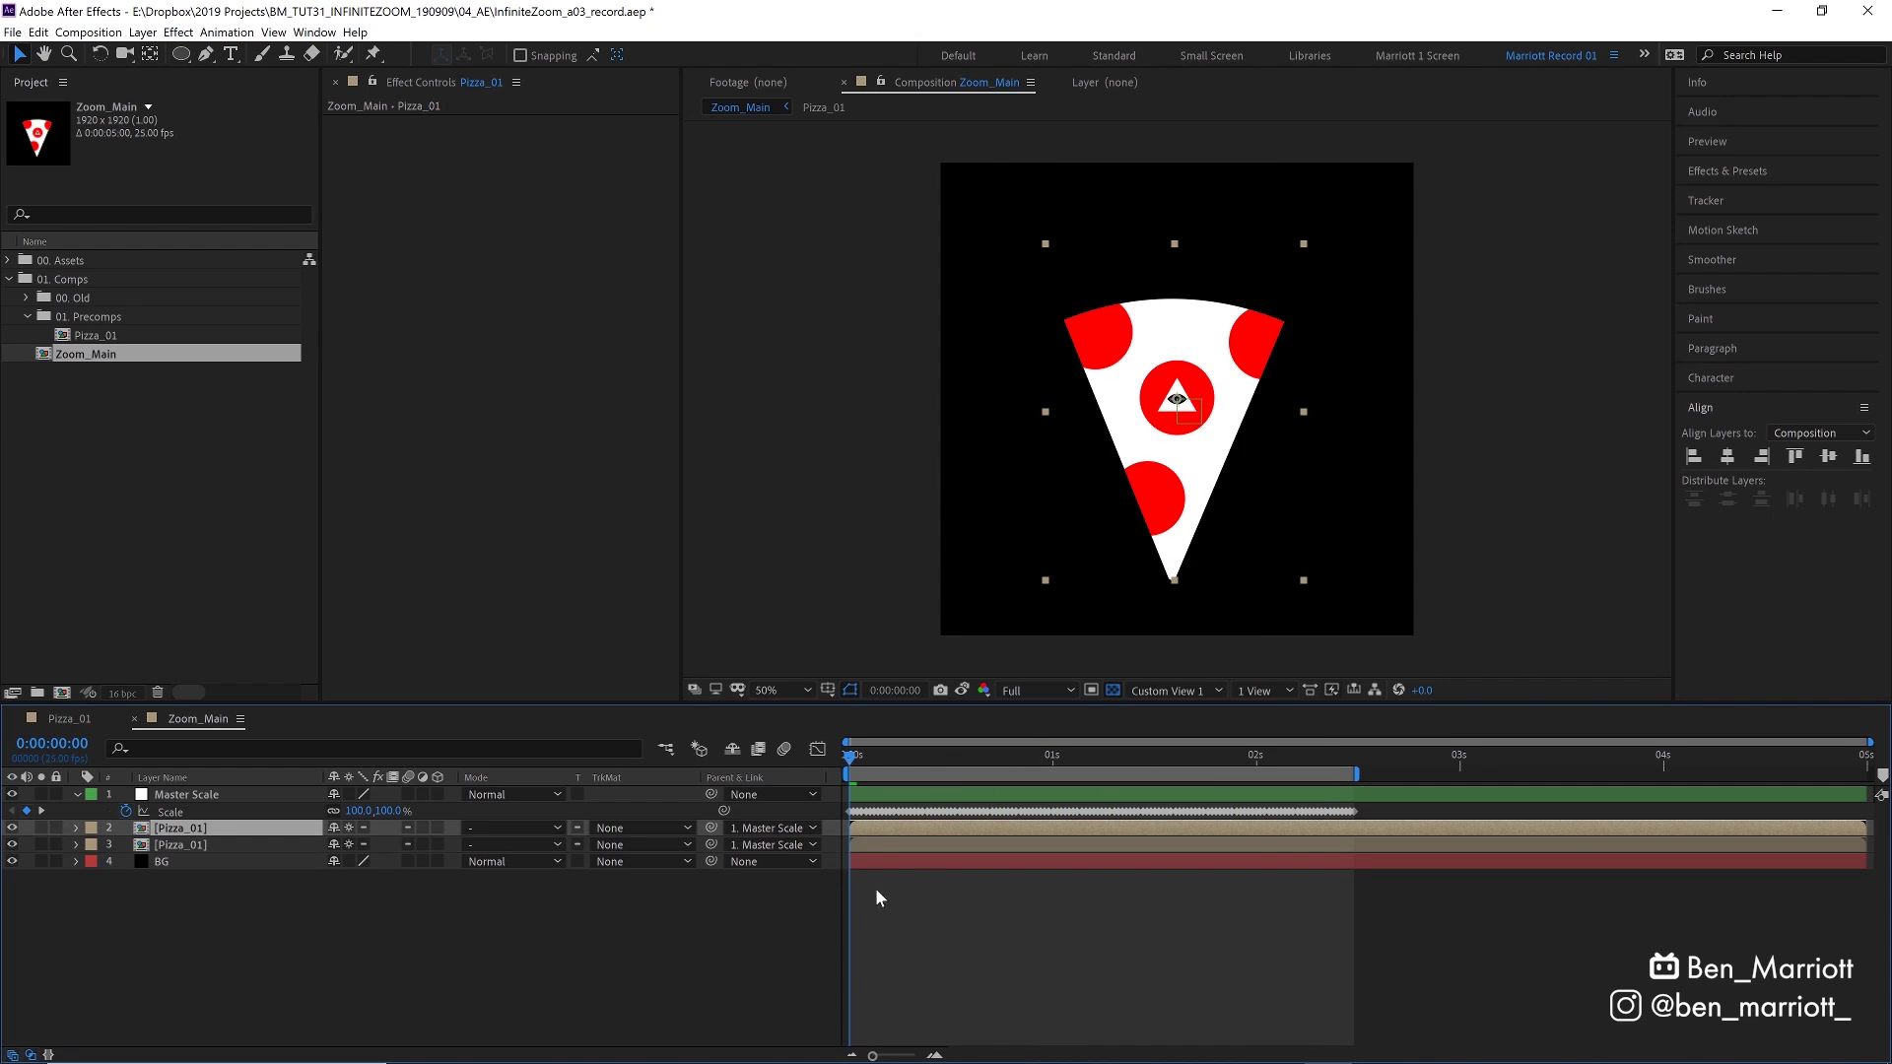
left_click(770, 830)
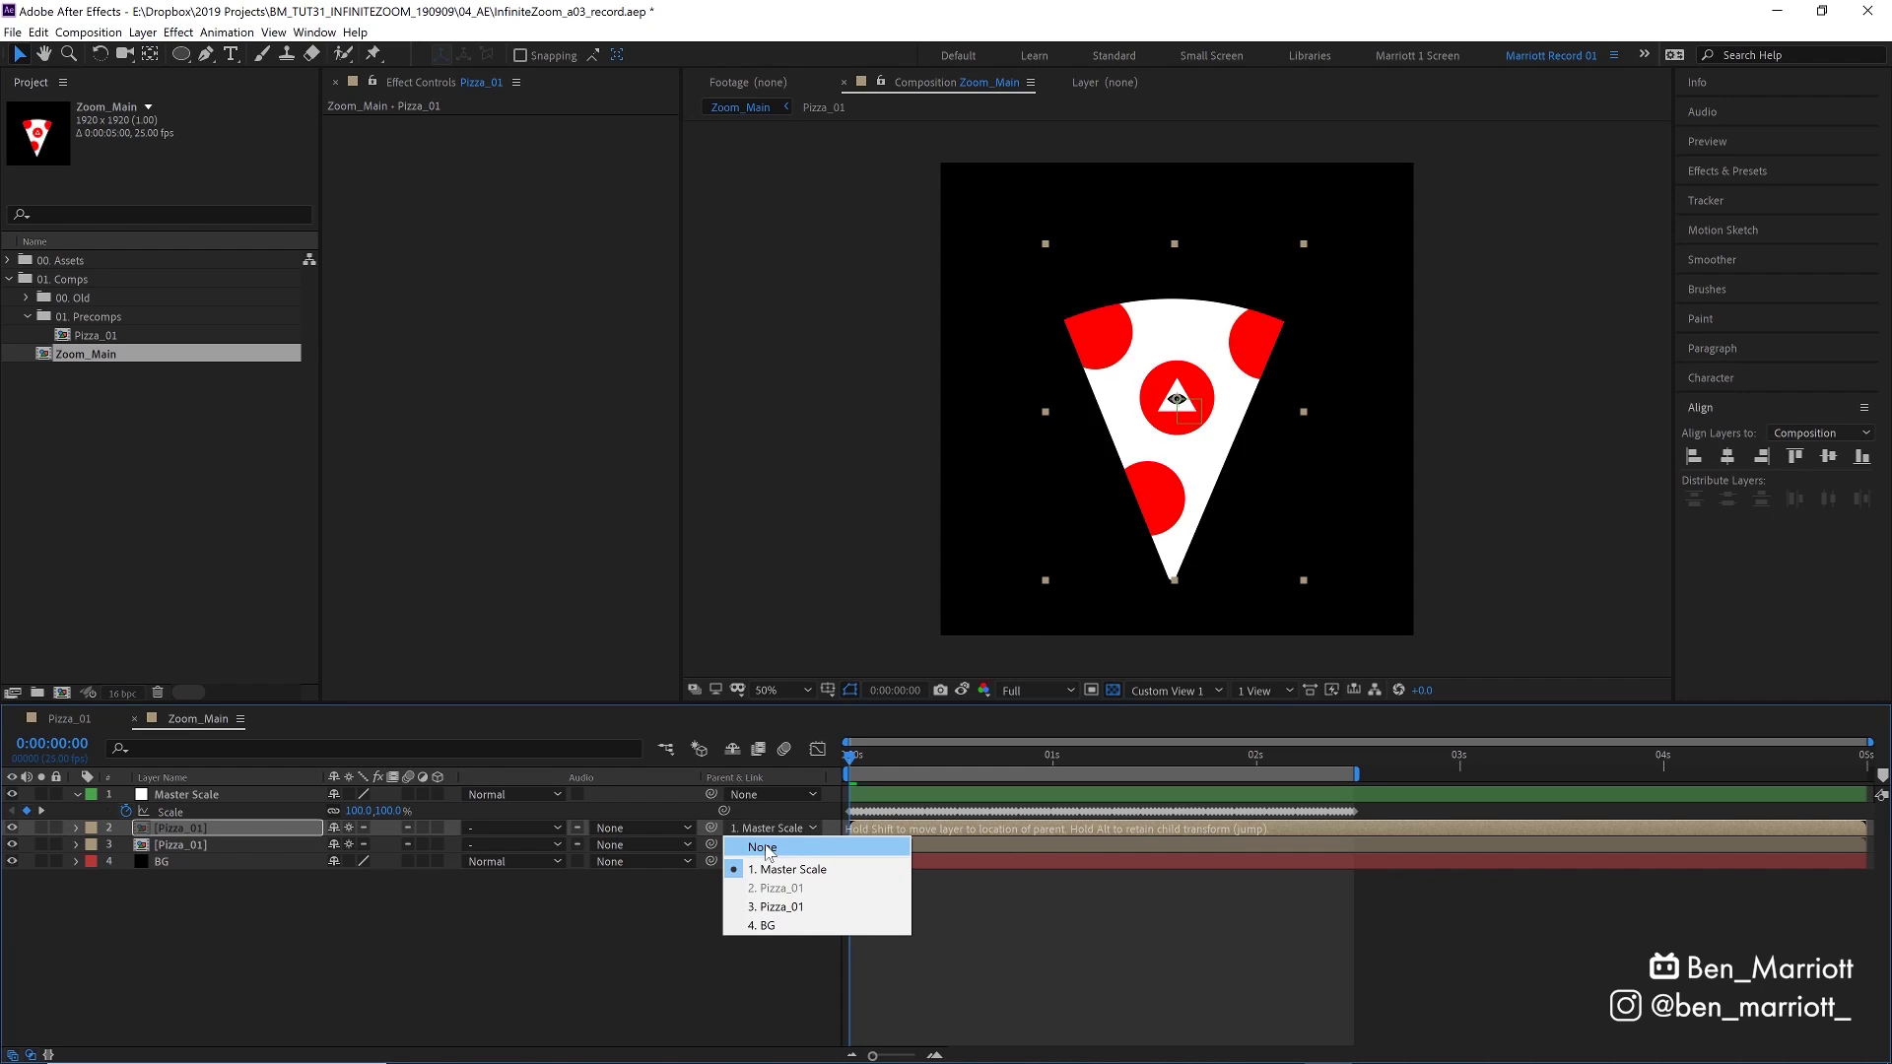
left_click(763, 849)
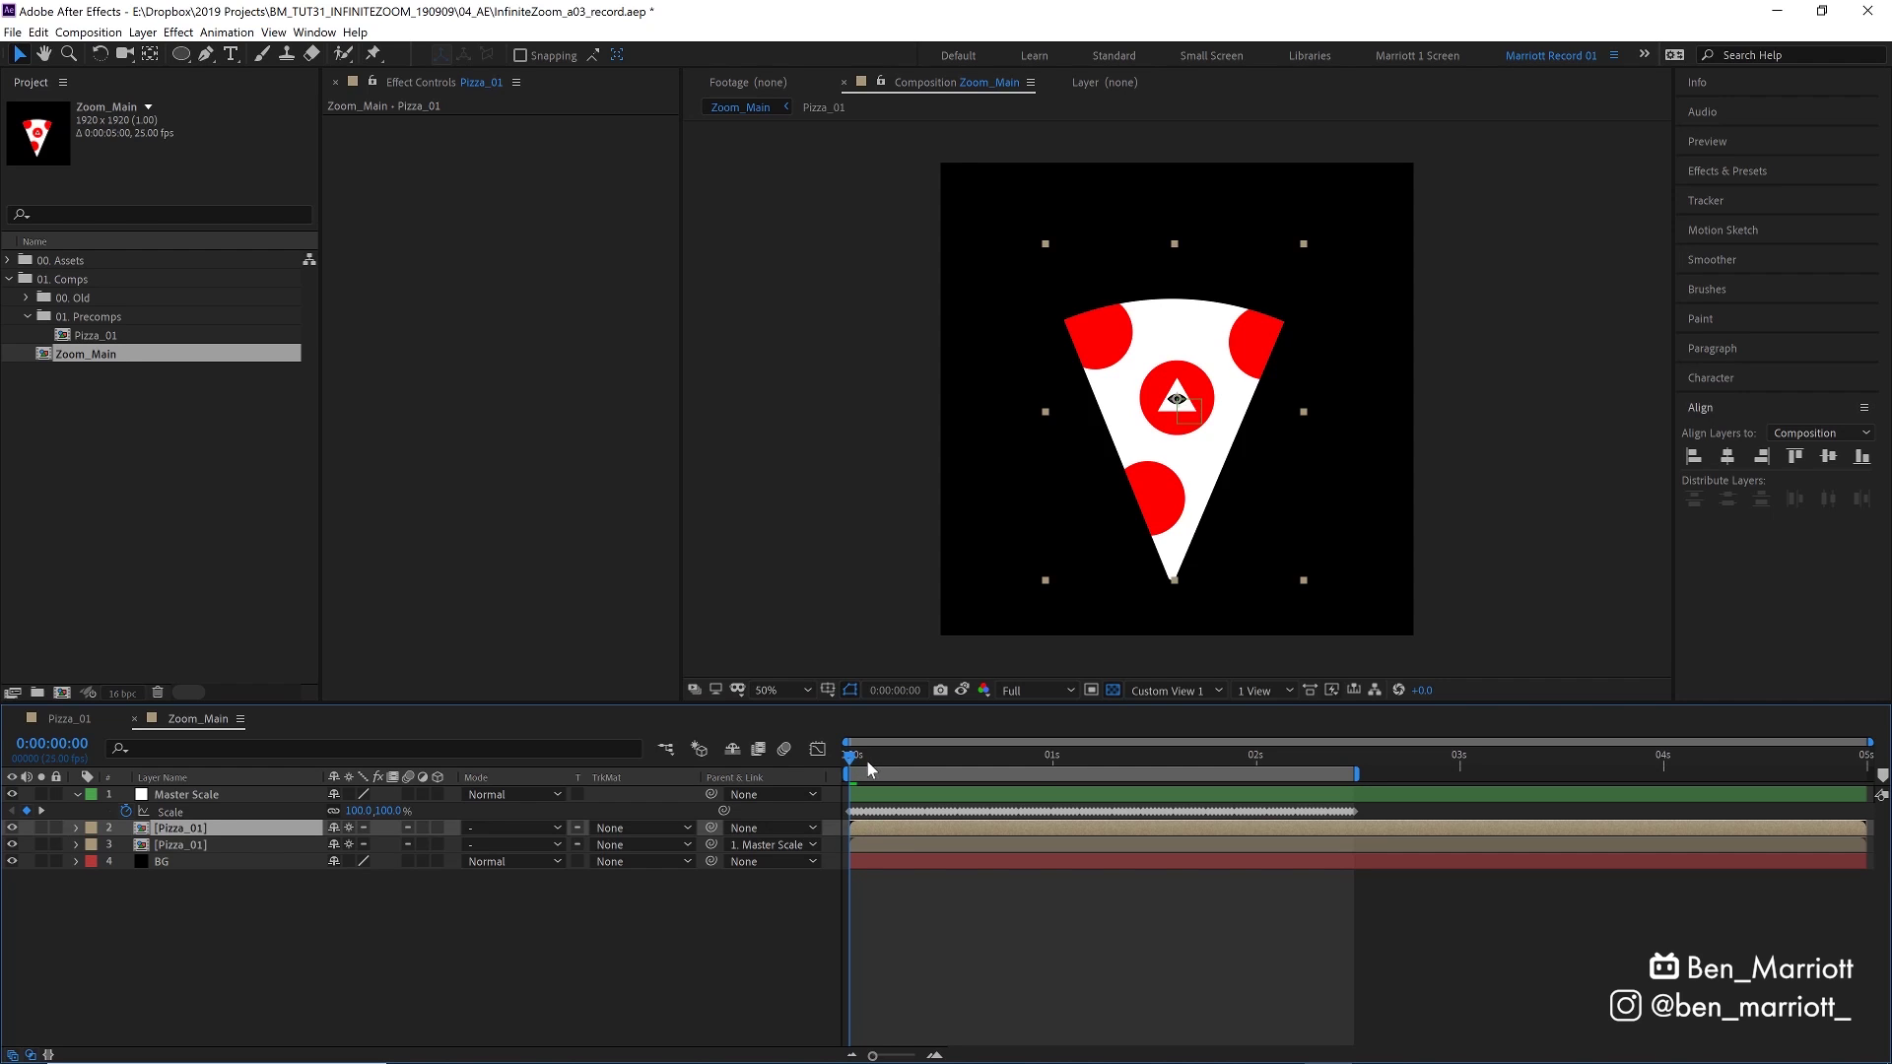
left_click_drag(863, 761, 1354, 793)
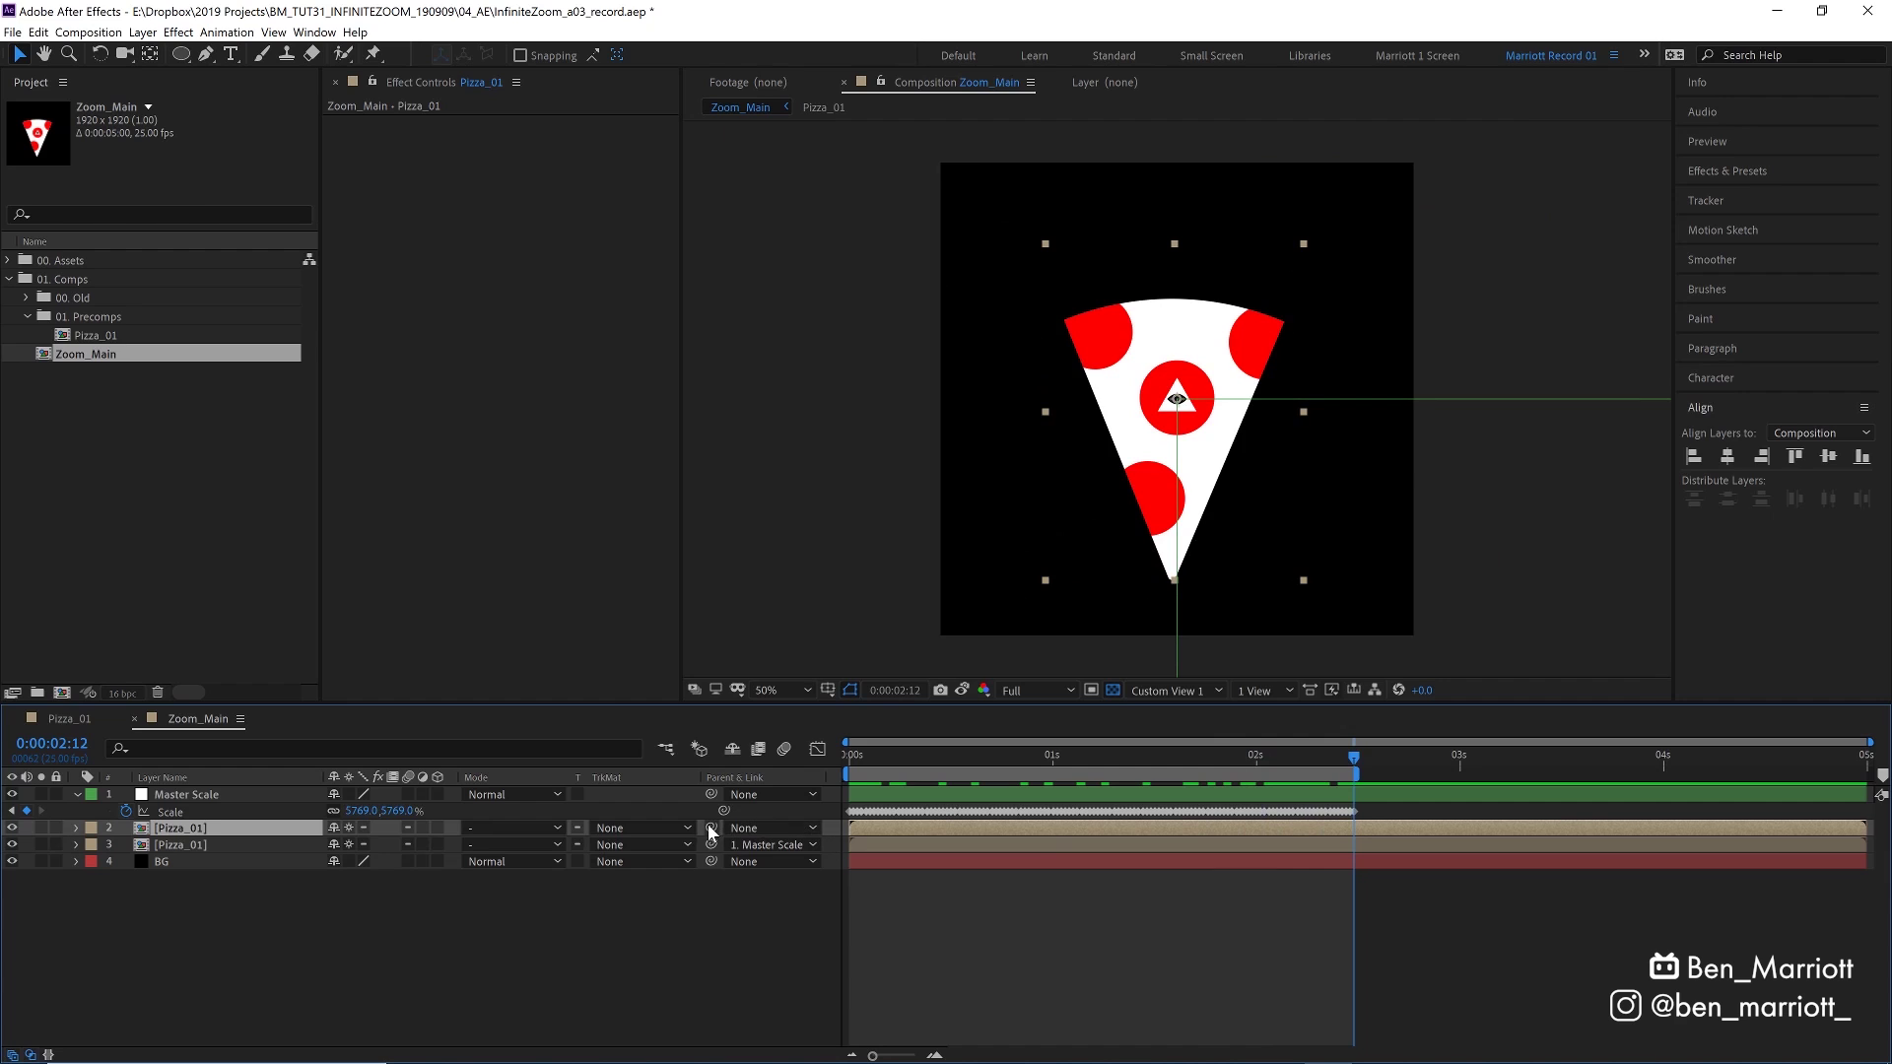
left_click_drag(712, 828, 238, 798)
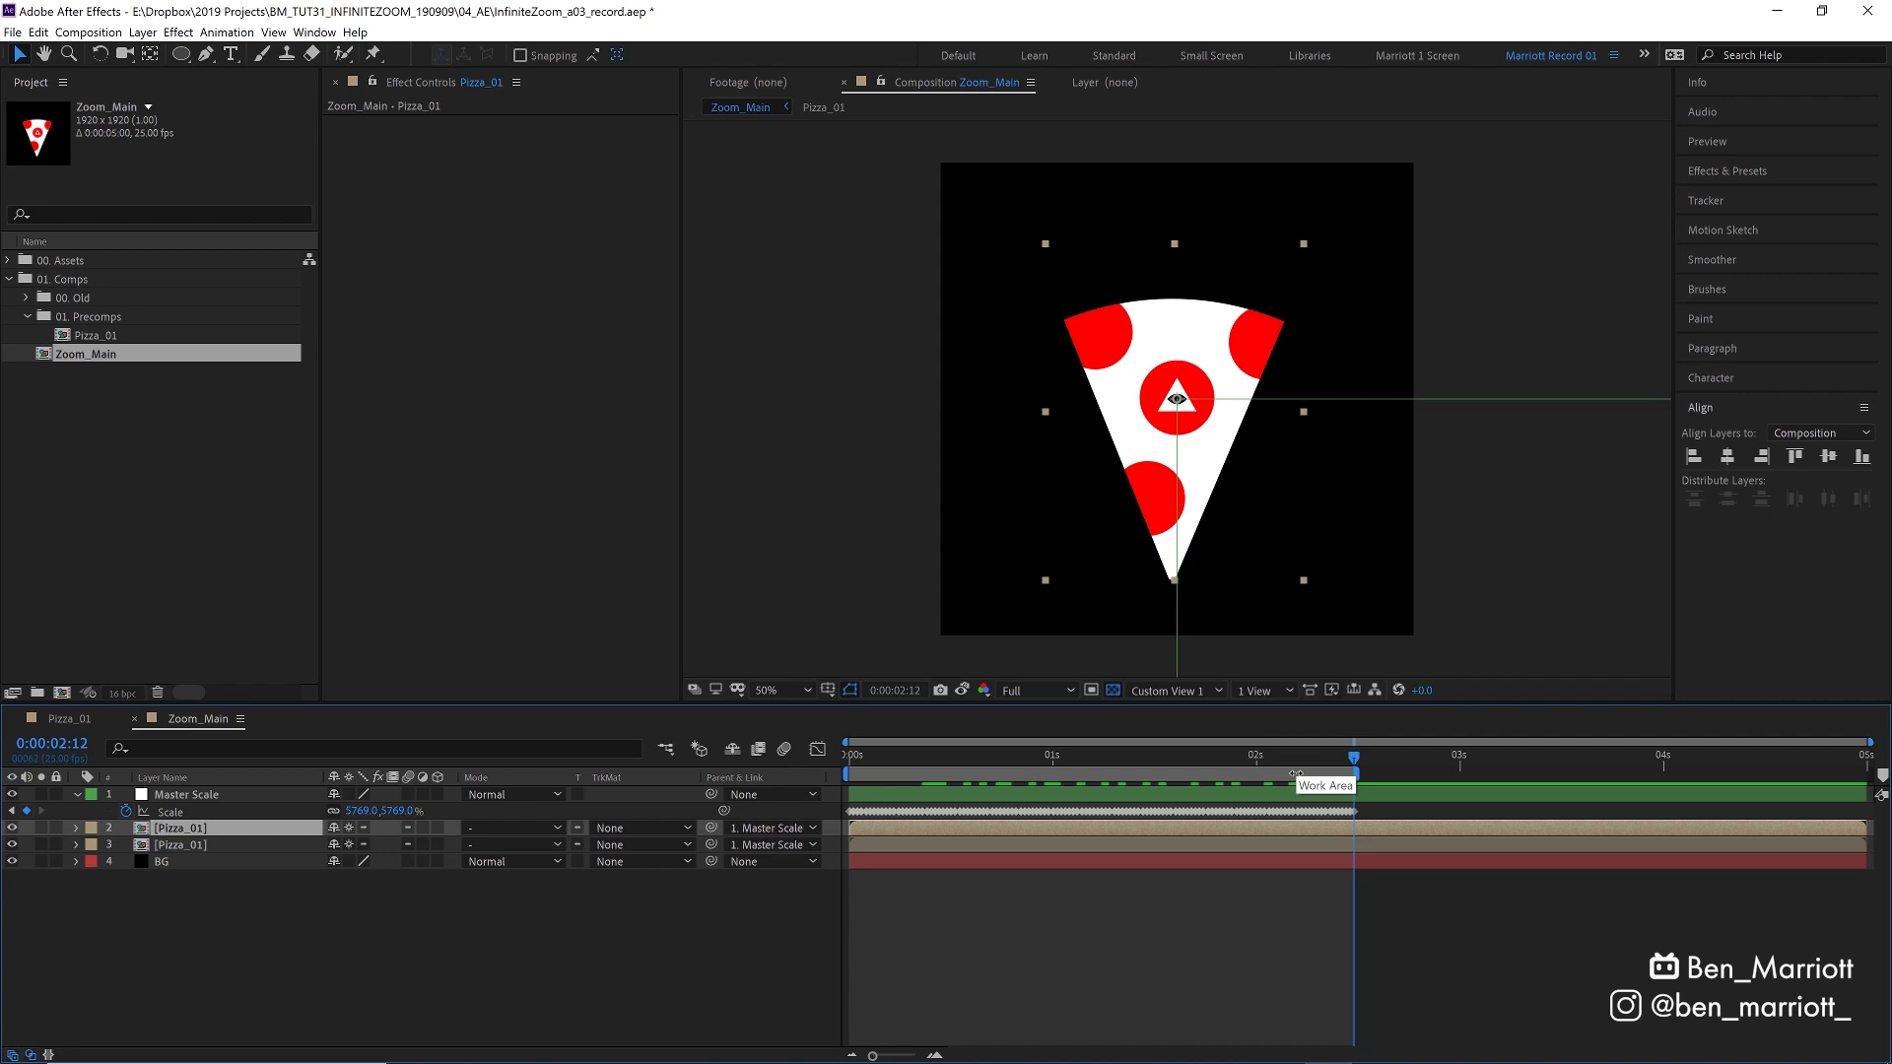
key("space")
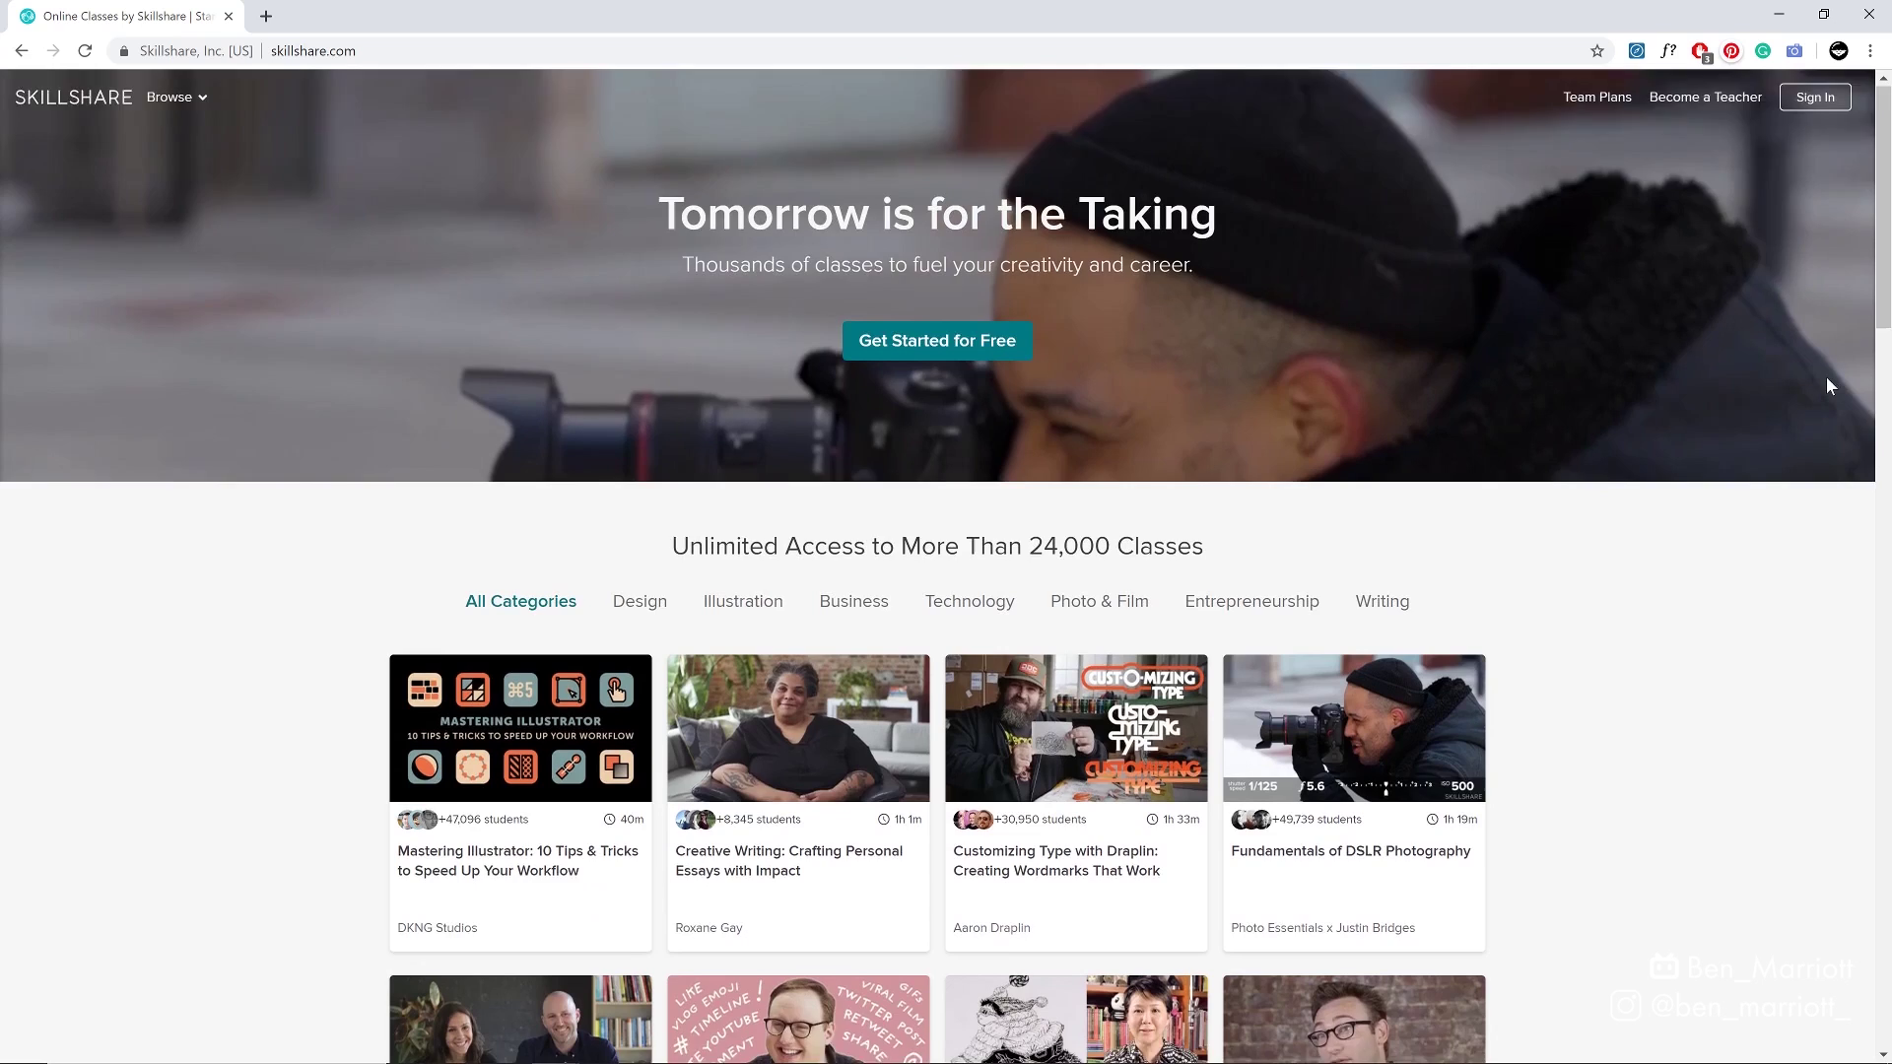
Scroll through the Skillshare homepage classes and return to the top
scroll(1828, 383, "down", 4)
scroll(1830, 386, "down", 1)
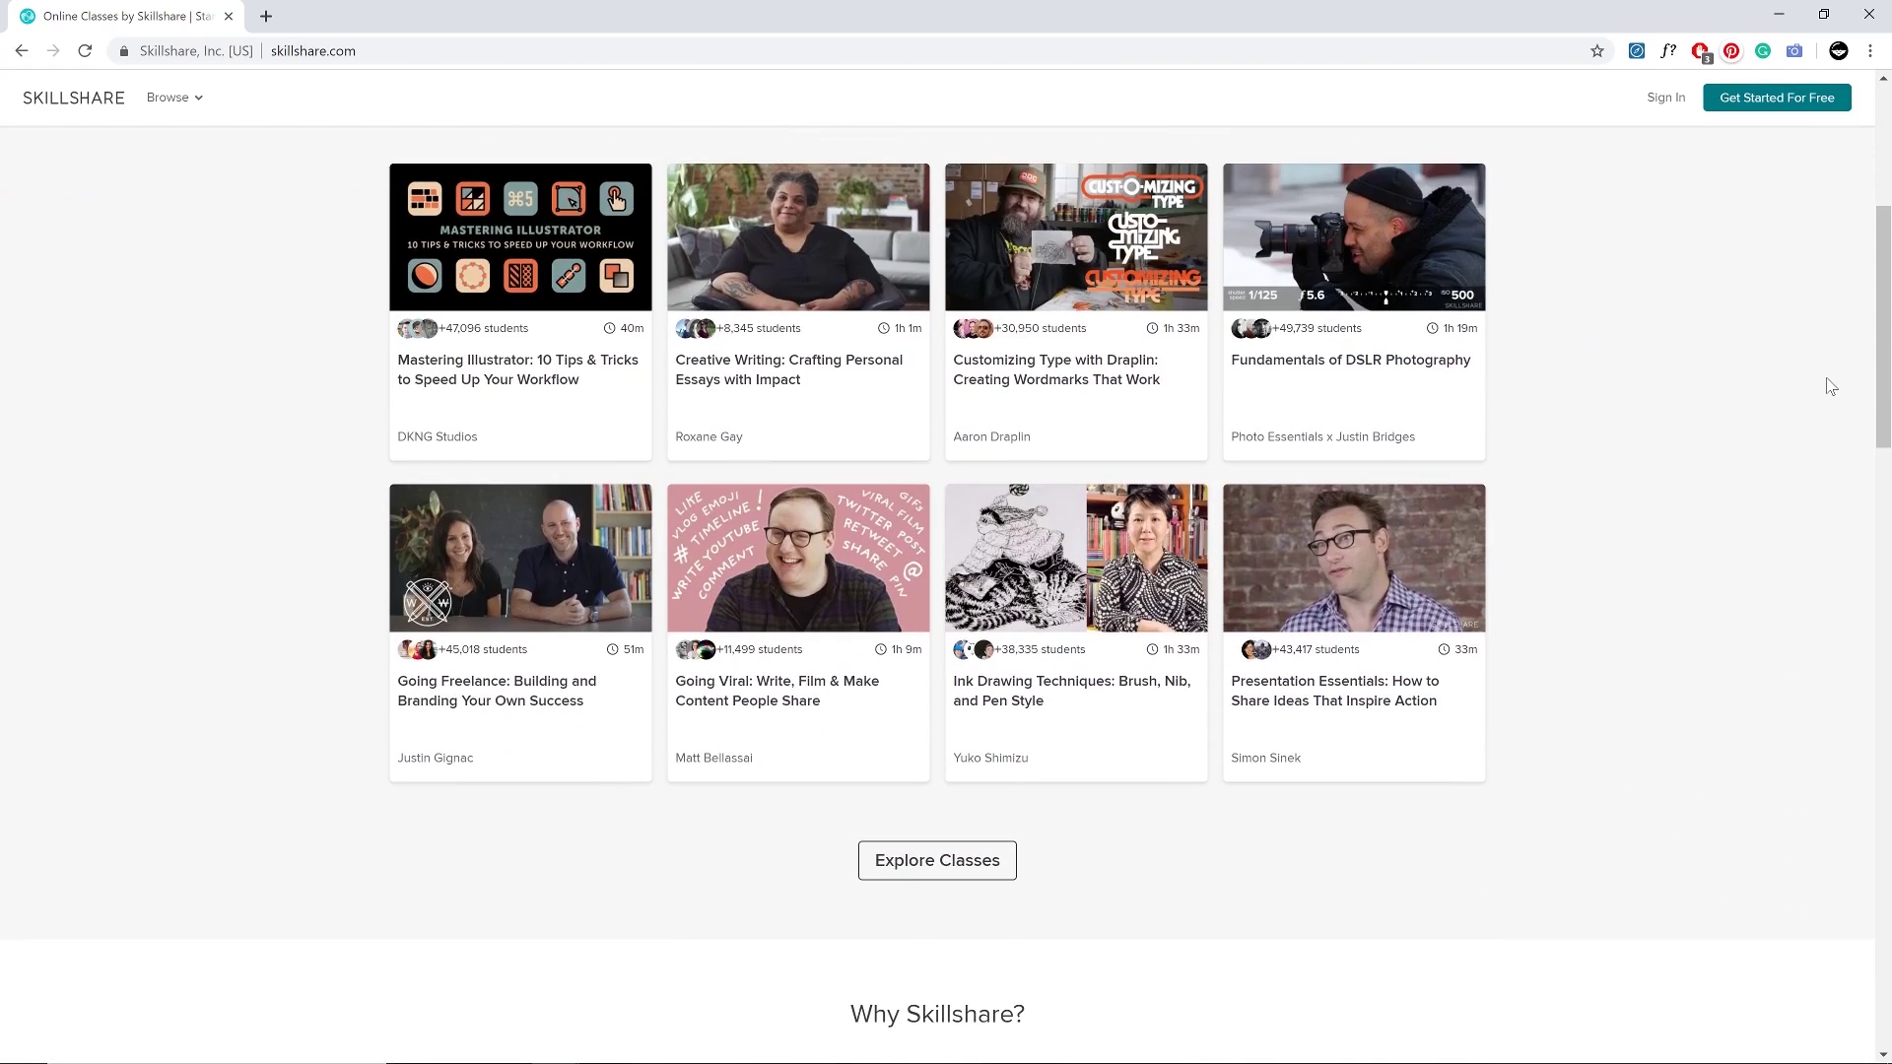
scroll(1830, 385, "down", 3)
scroll(1830, 387, "down", 6)
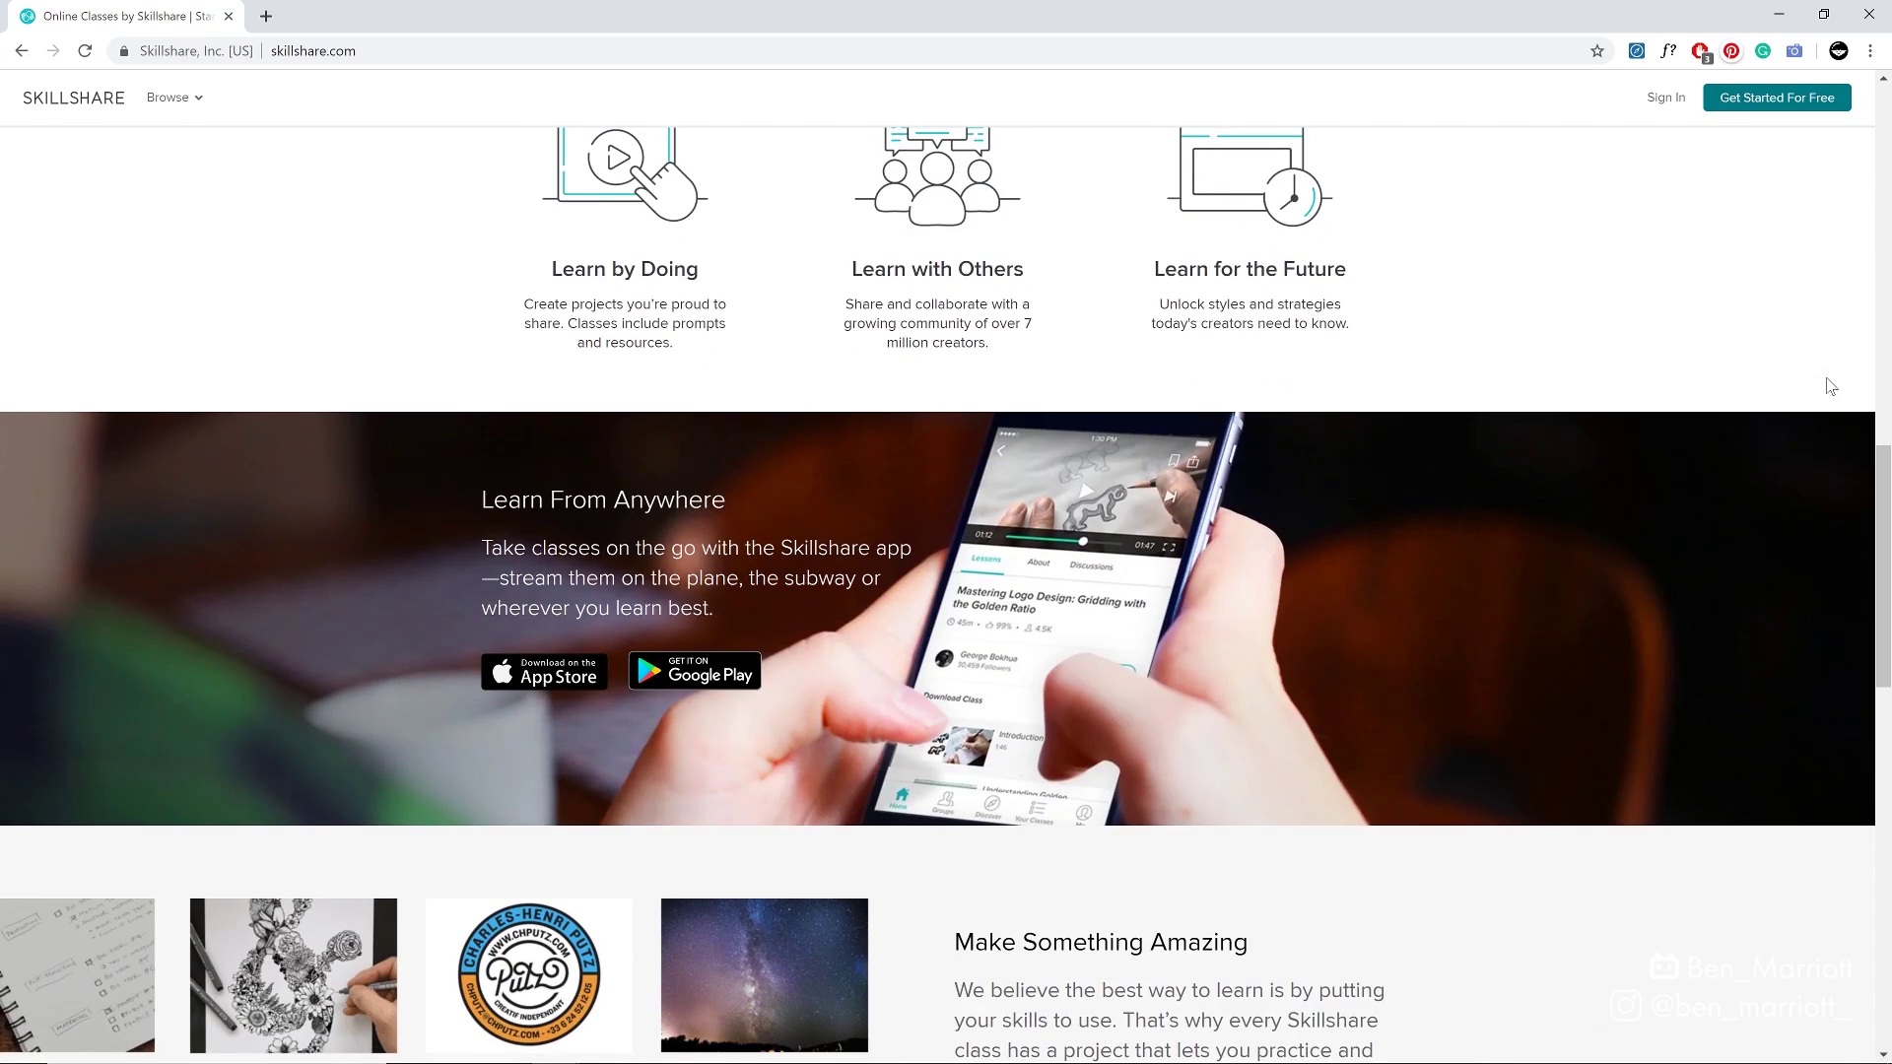
scroll(1830, 386, "down", 6)
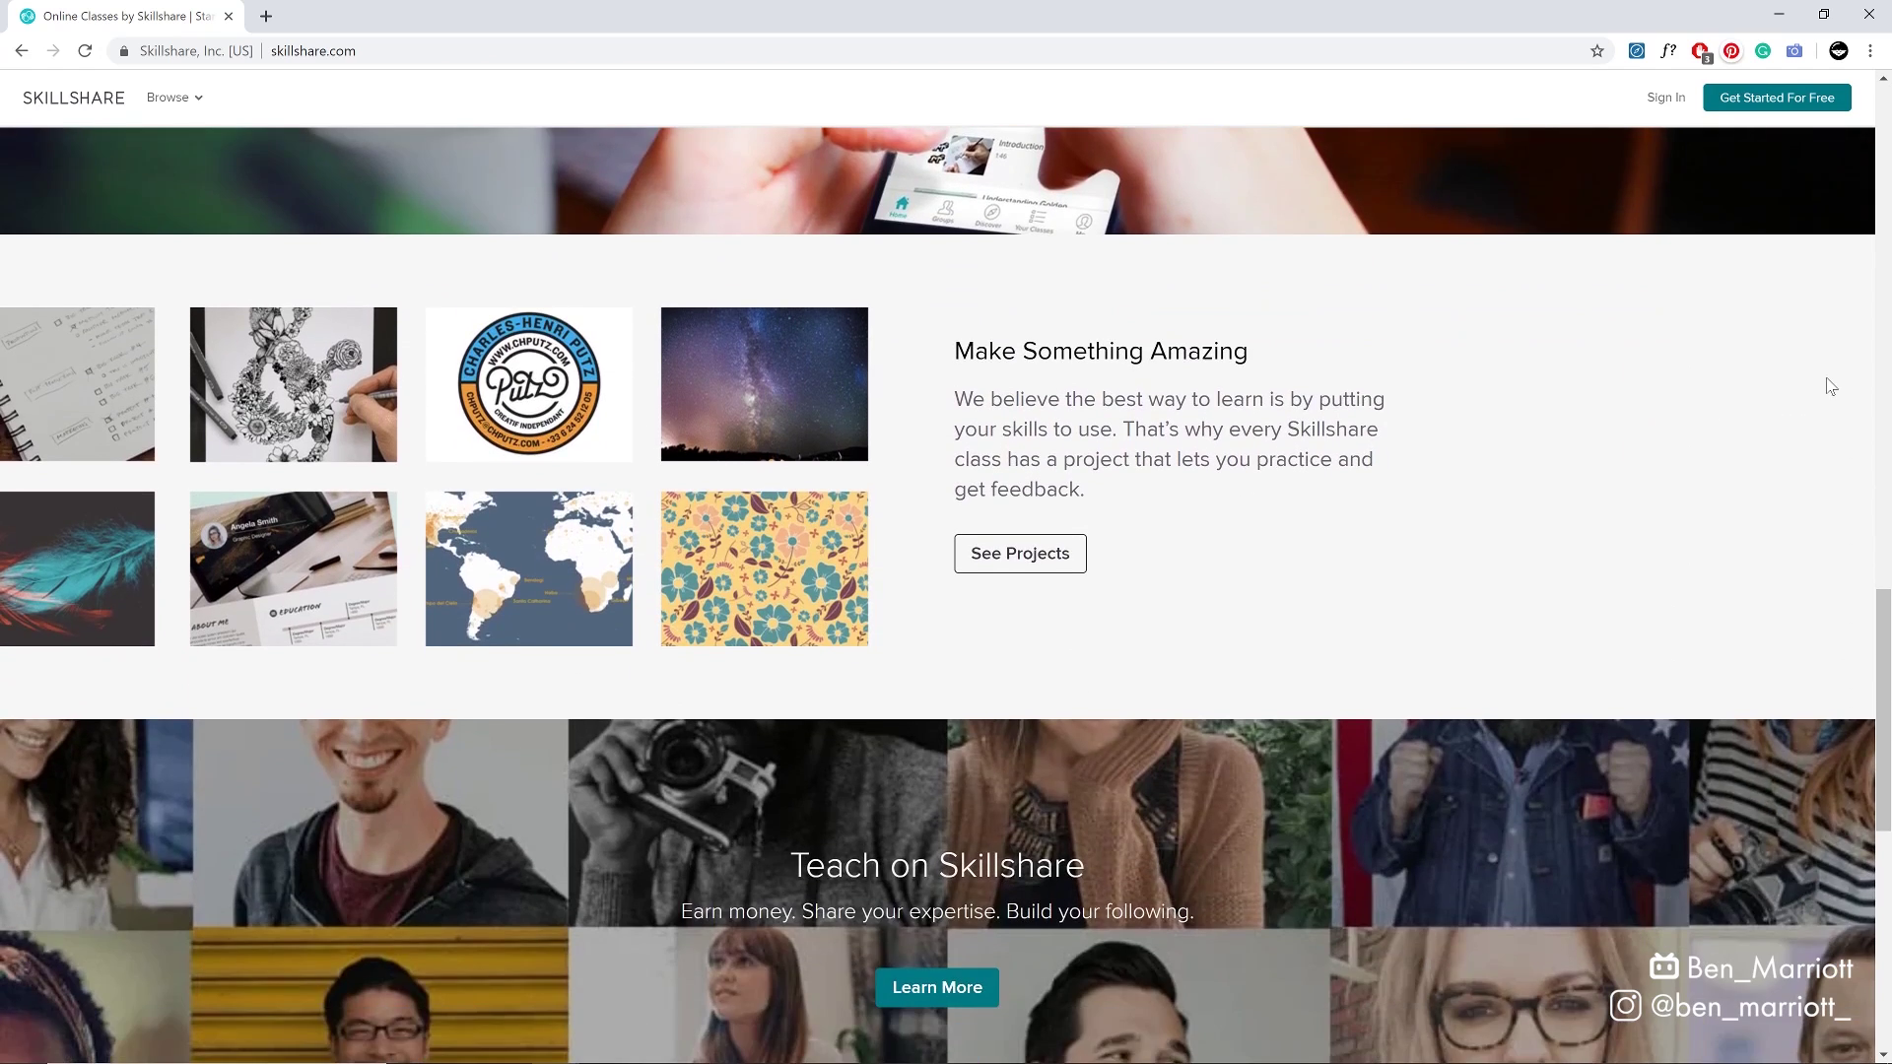
key("Home")
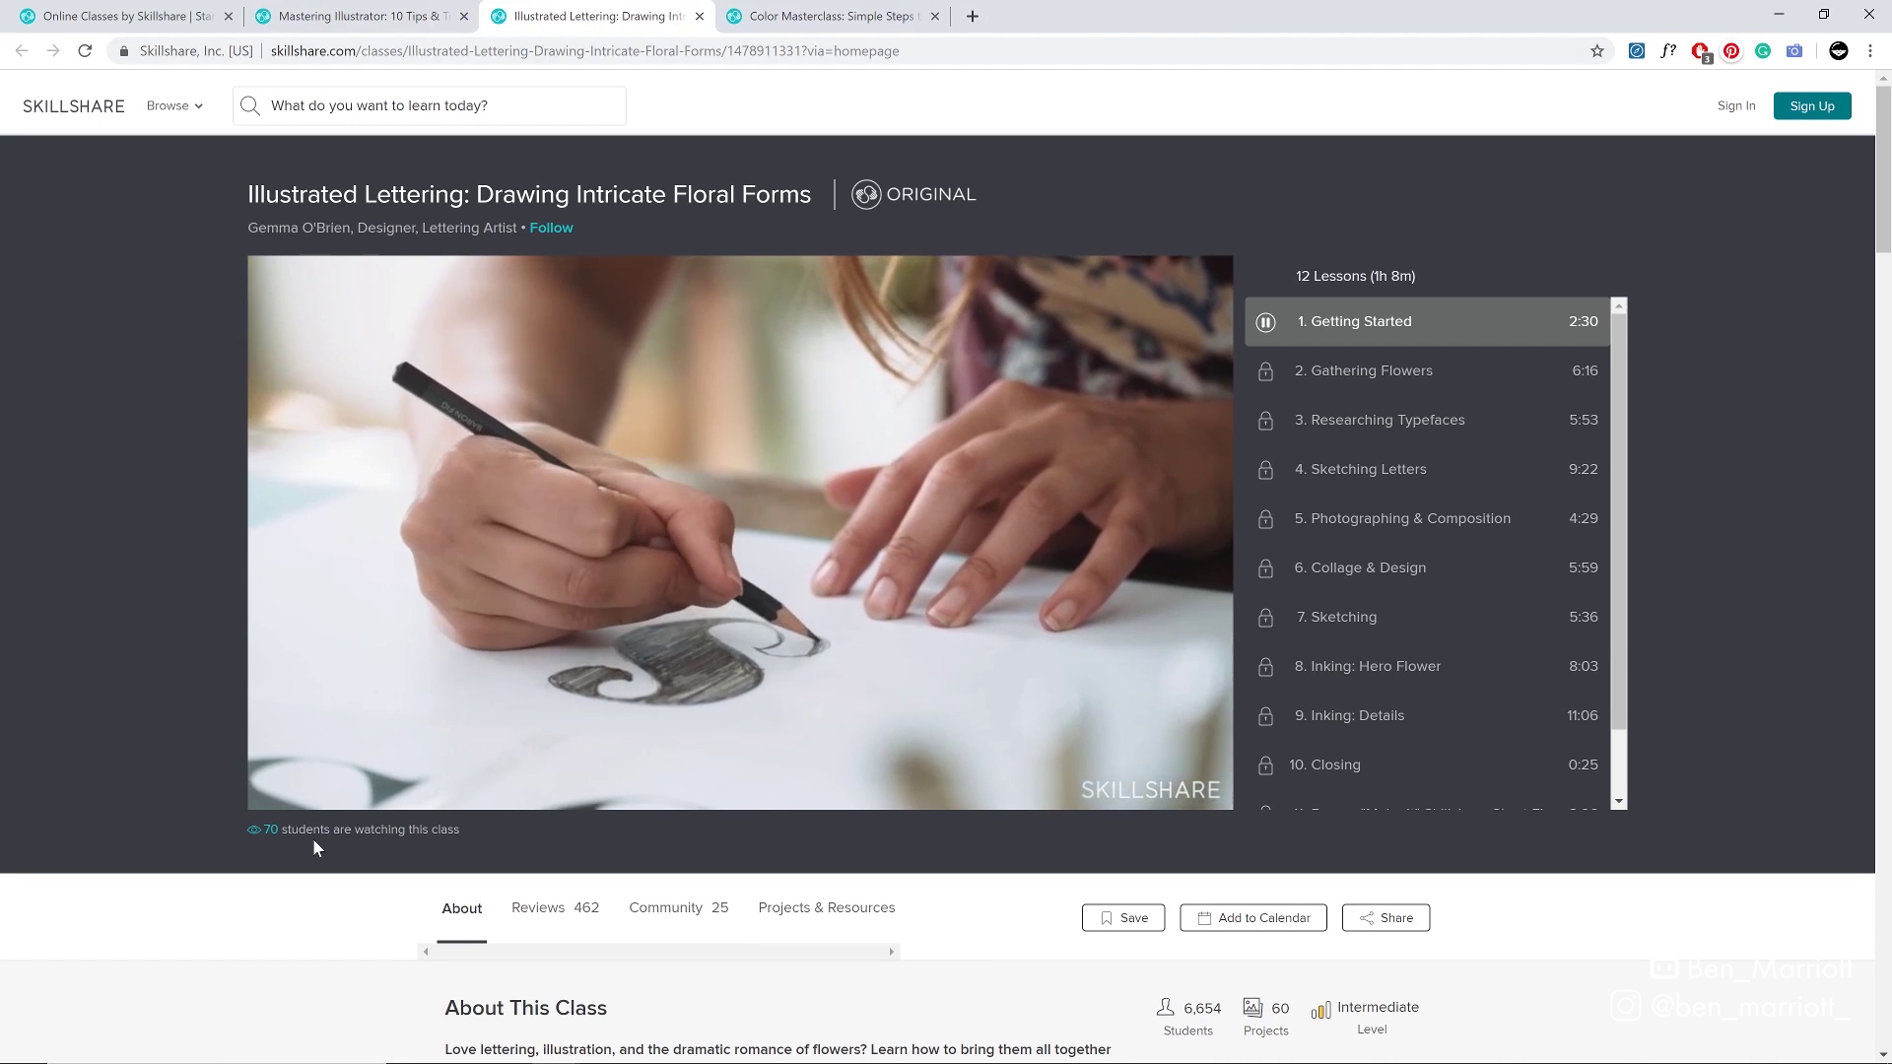
mouse_move(298, 798)
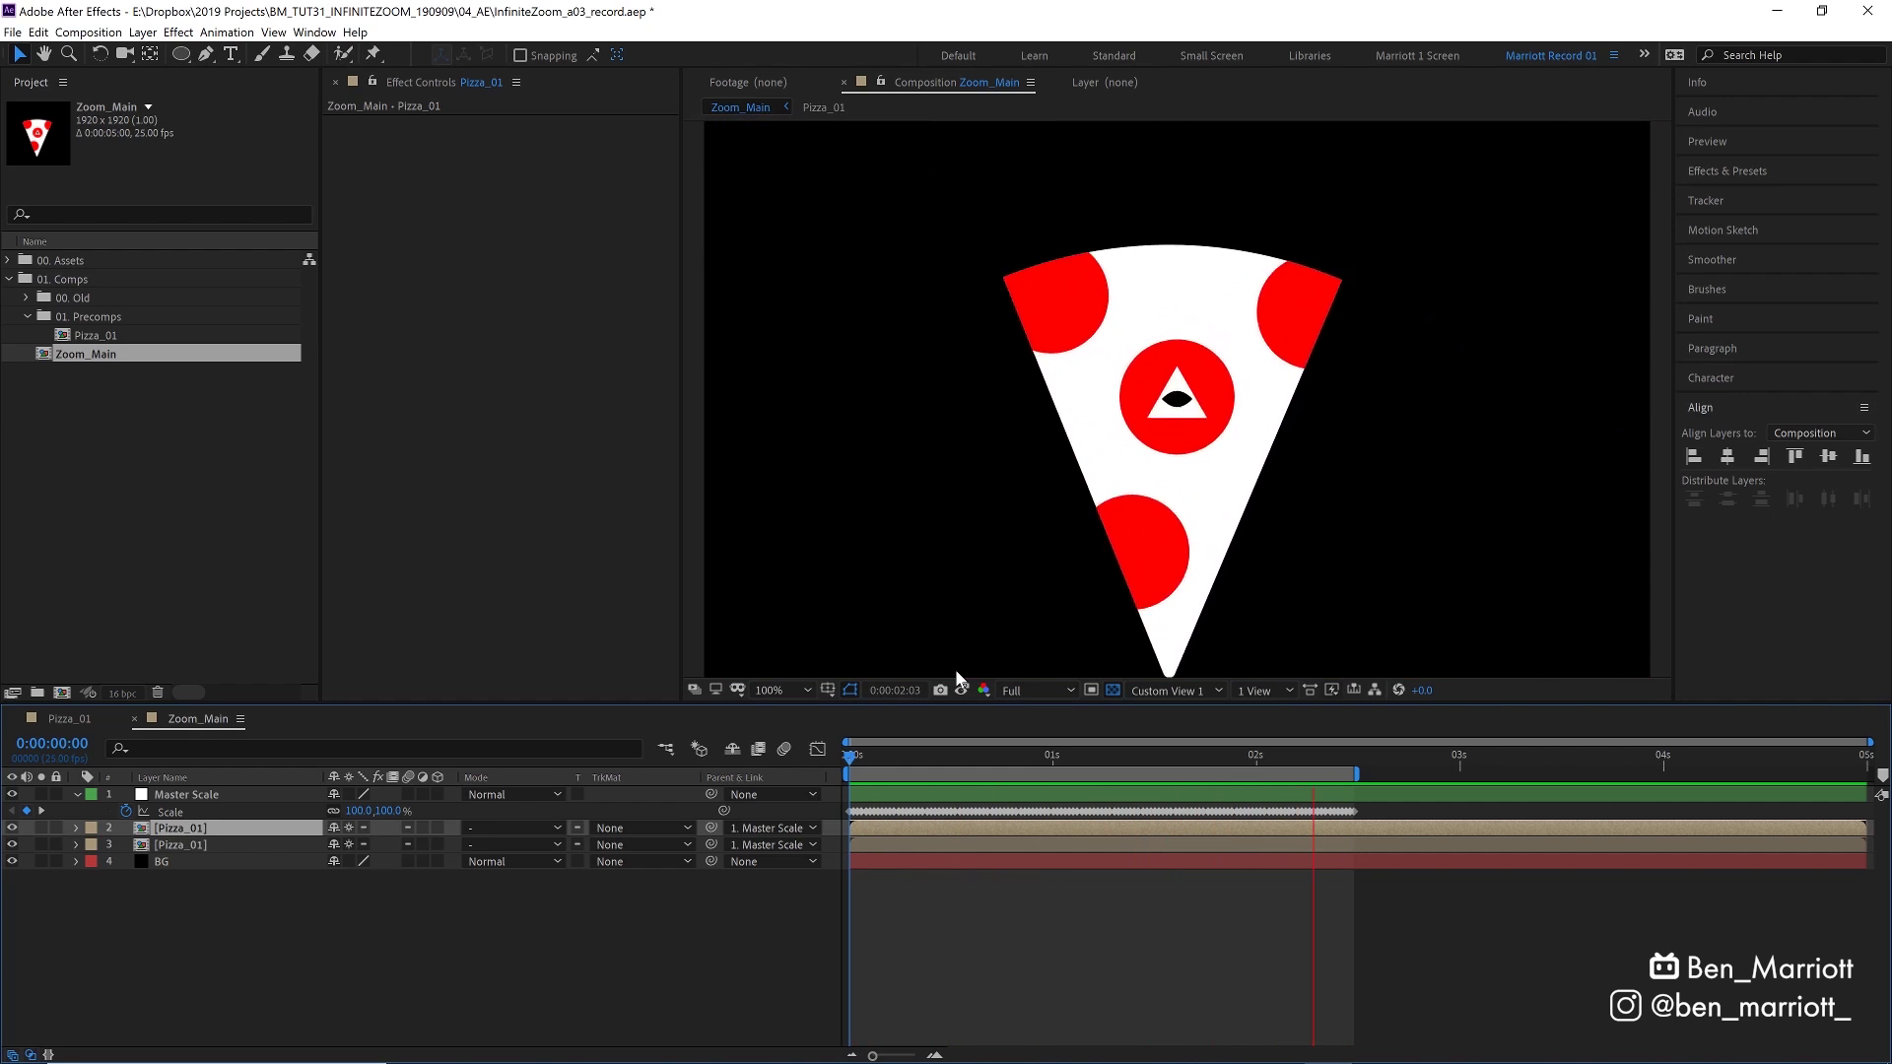
Inside the Pizza_01 precomp, create a black solid named Reveal
key("space")
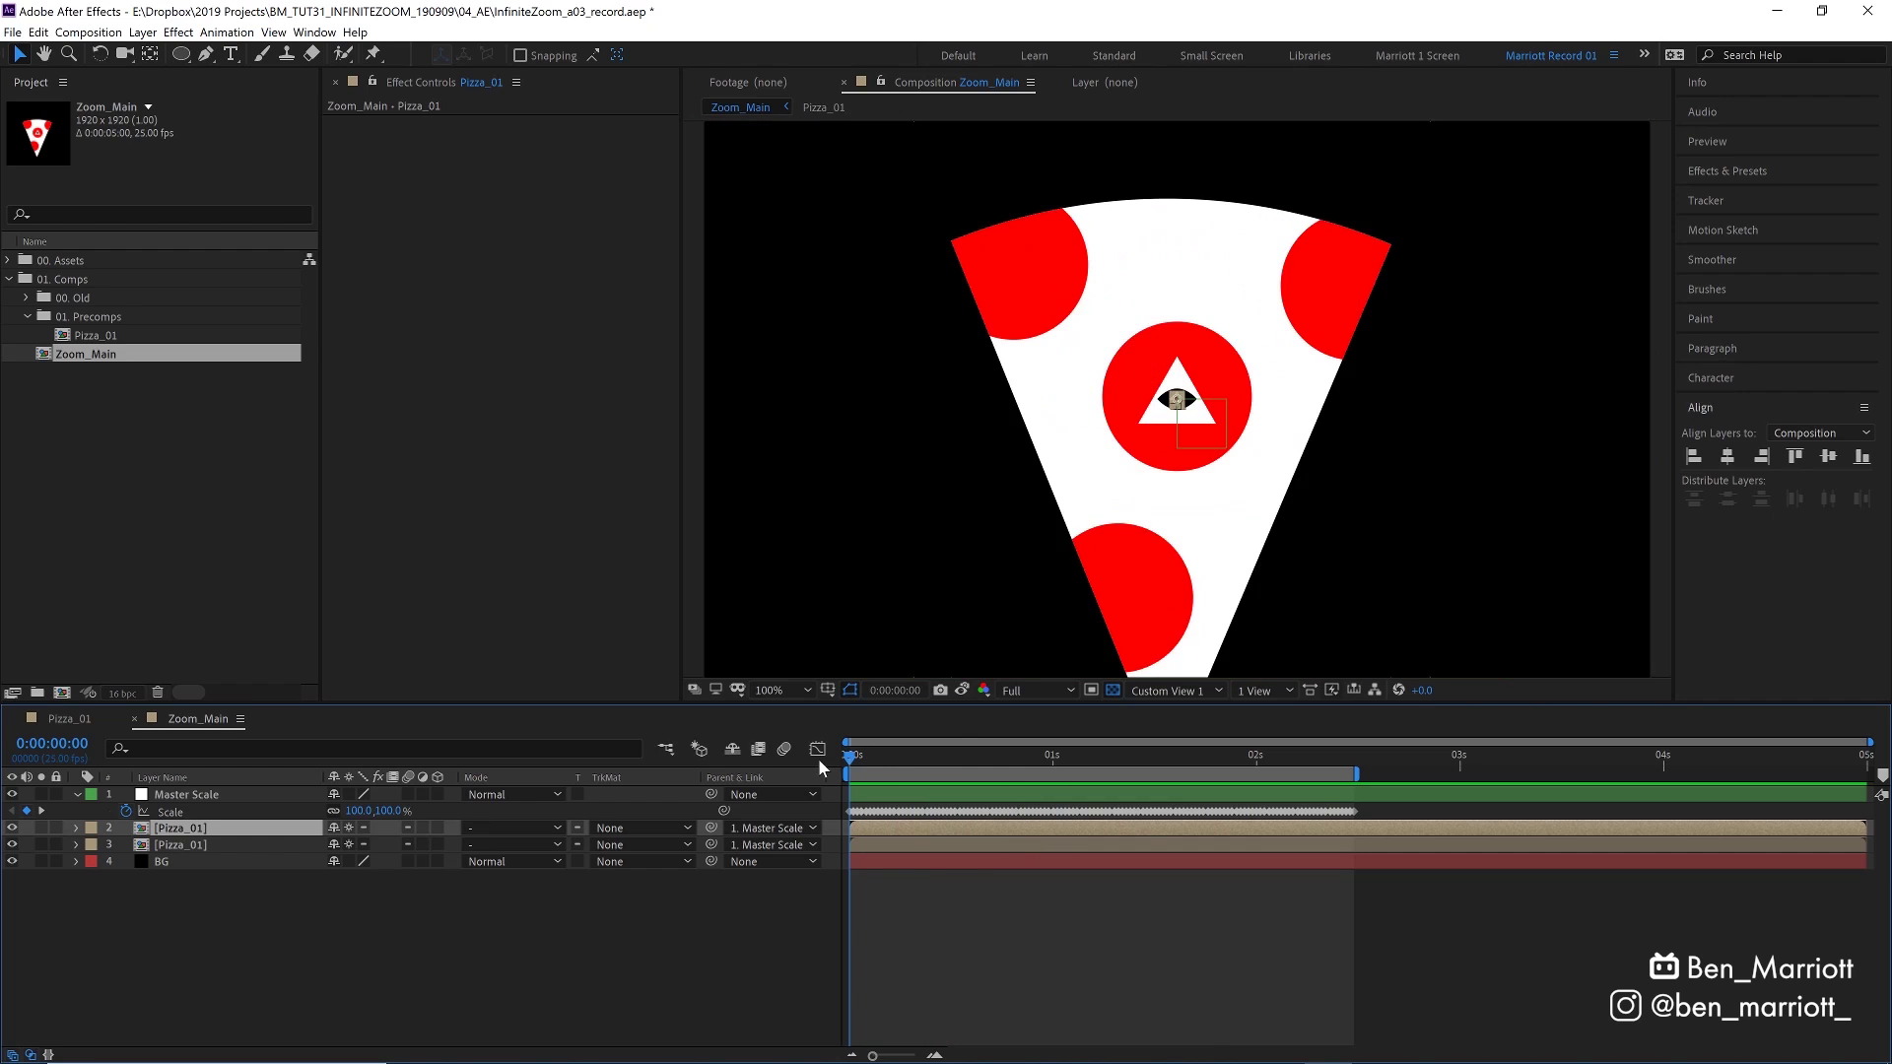
double_click(859, 830)
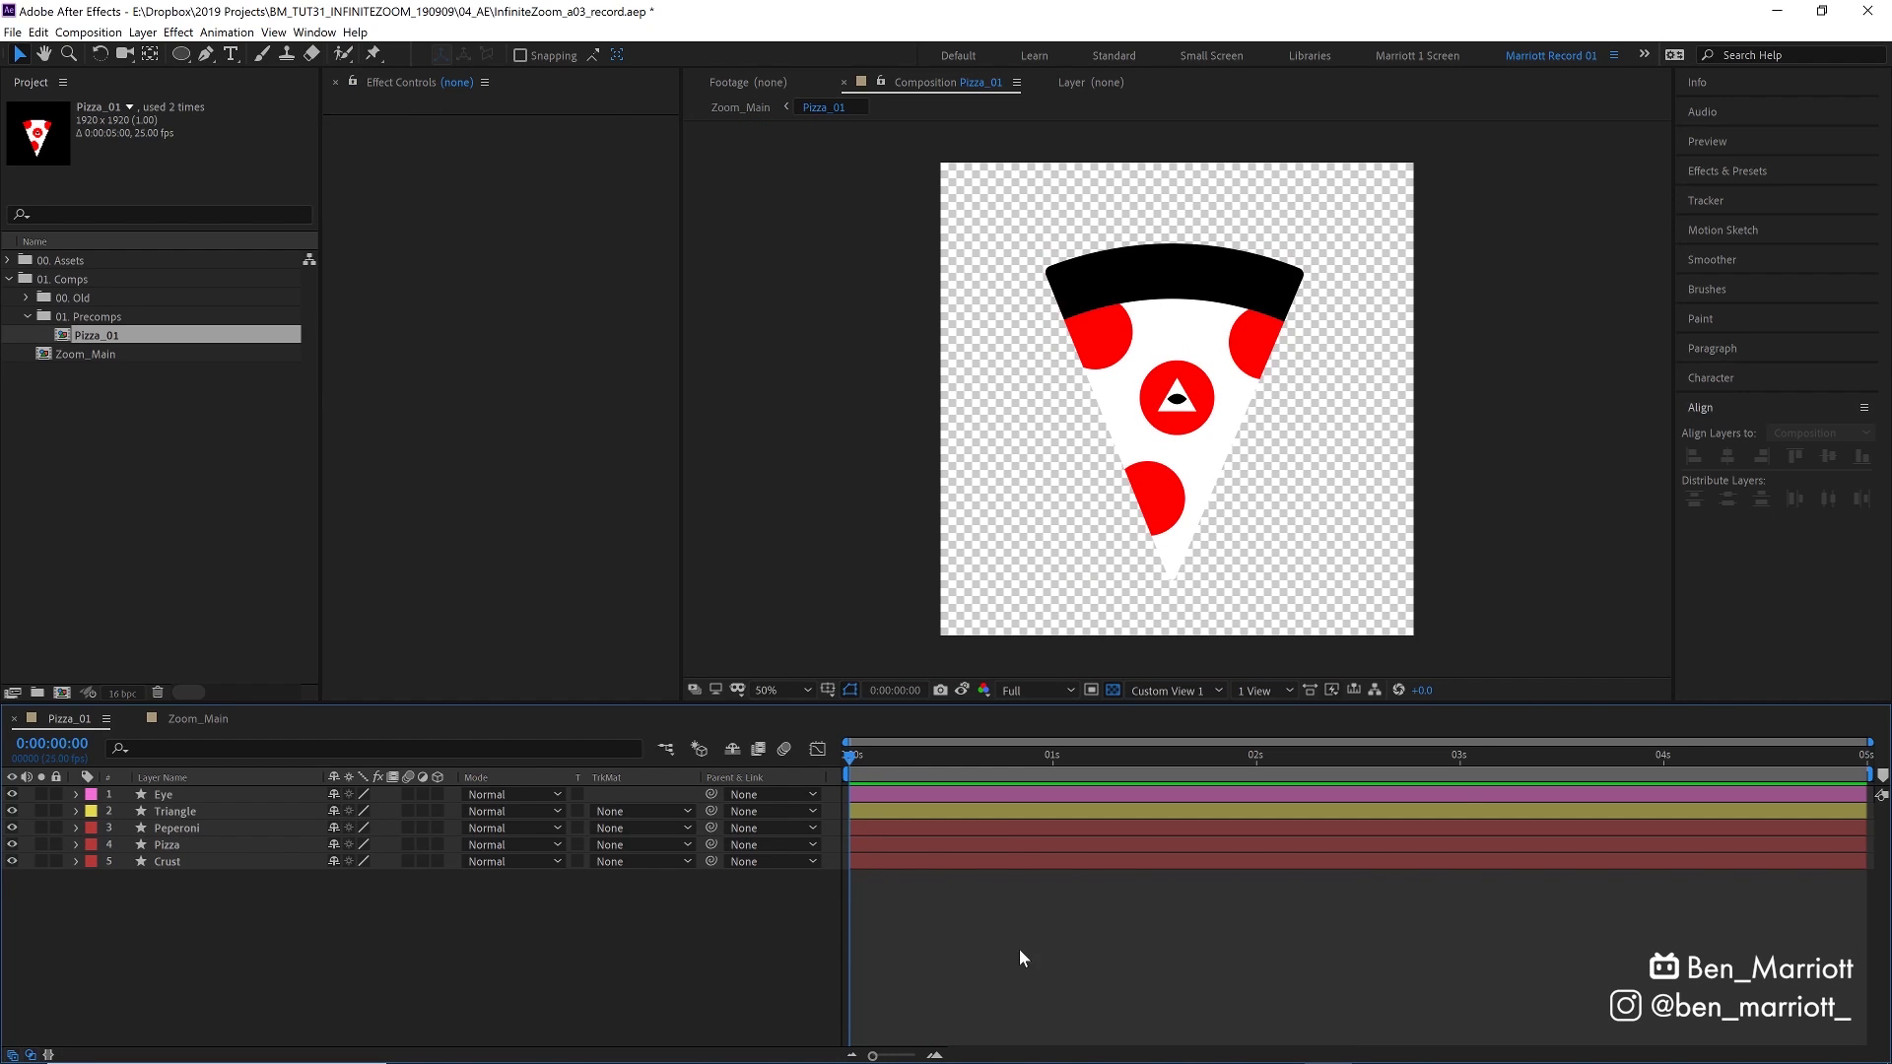
key("ctrl+y")
type("Reveal")
key("Return")
left_click(205, 55)
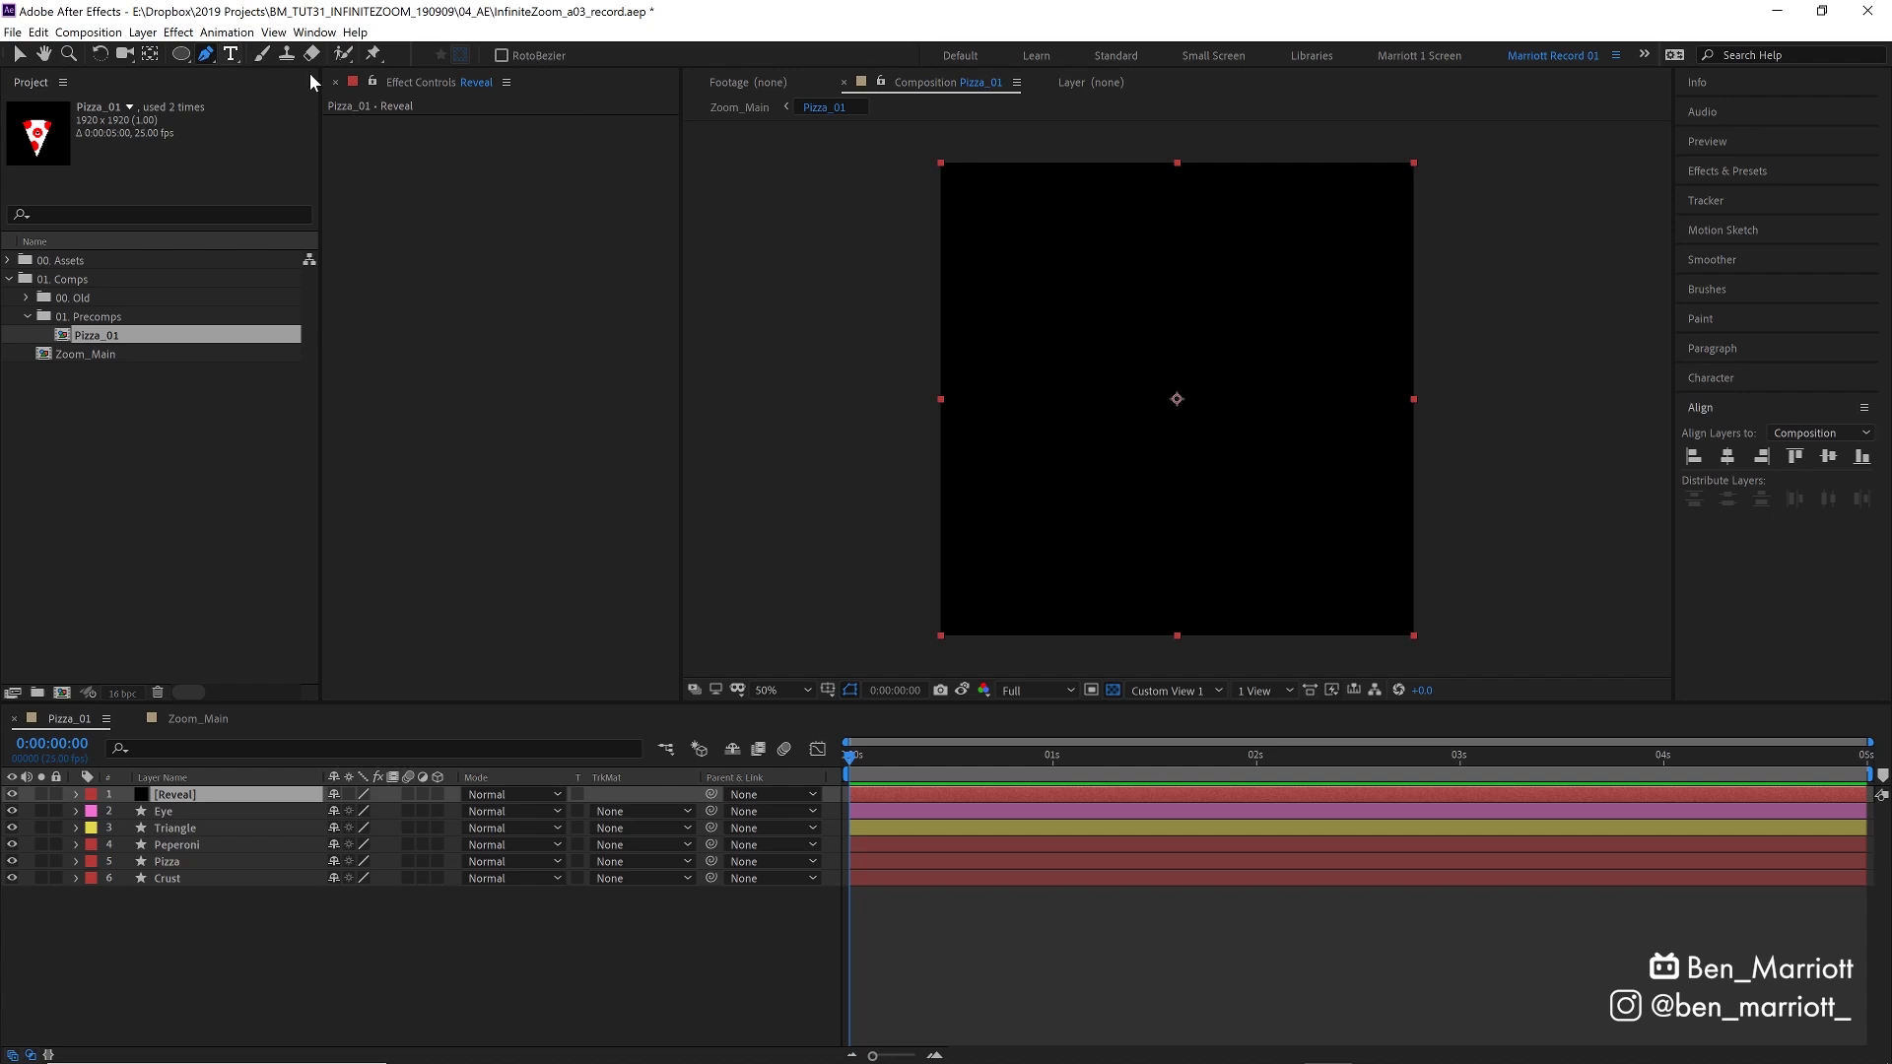
Draw a closed Pen mask on Reveal covering the pizza slice
left_click_drag(1028, 223, 1047, 210)
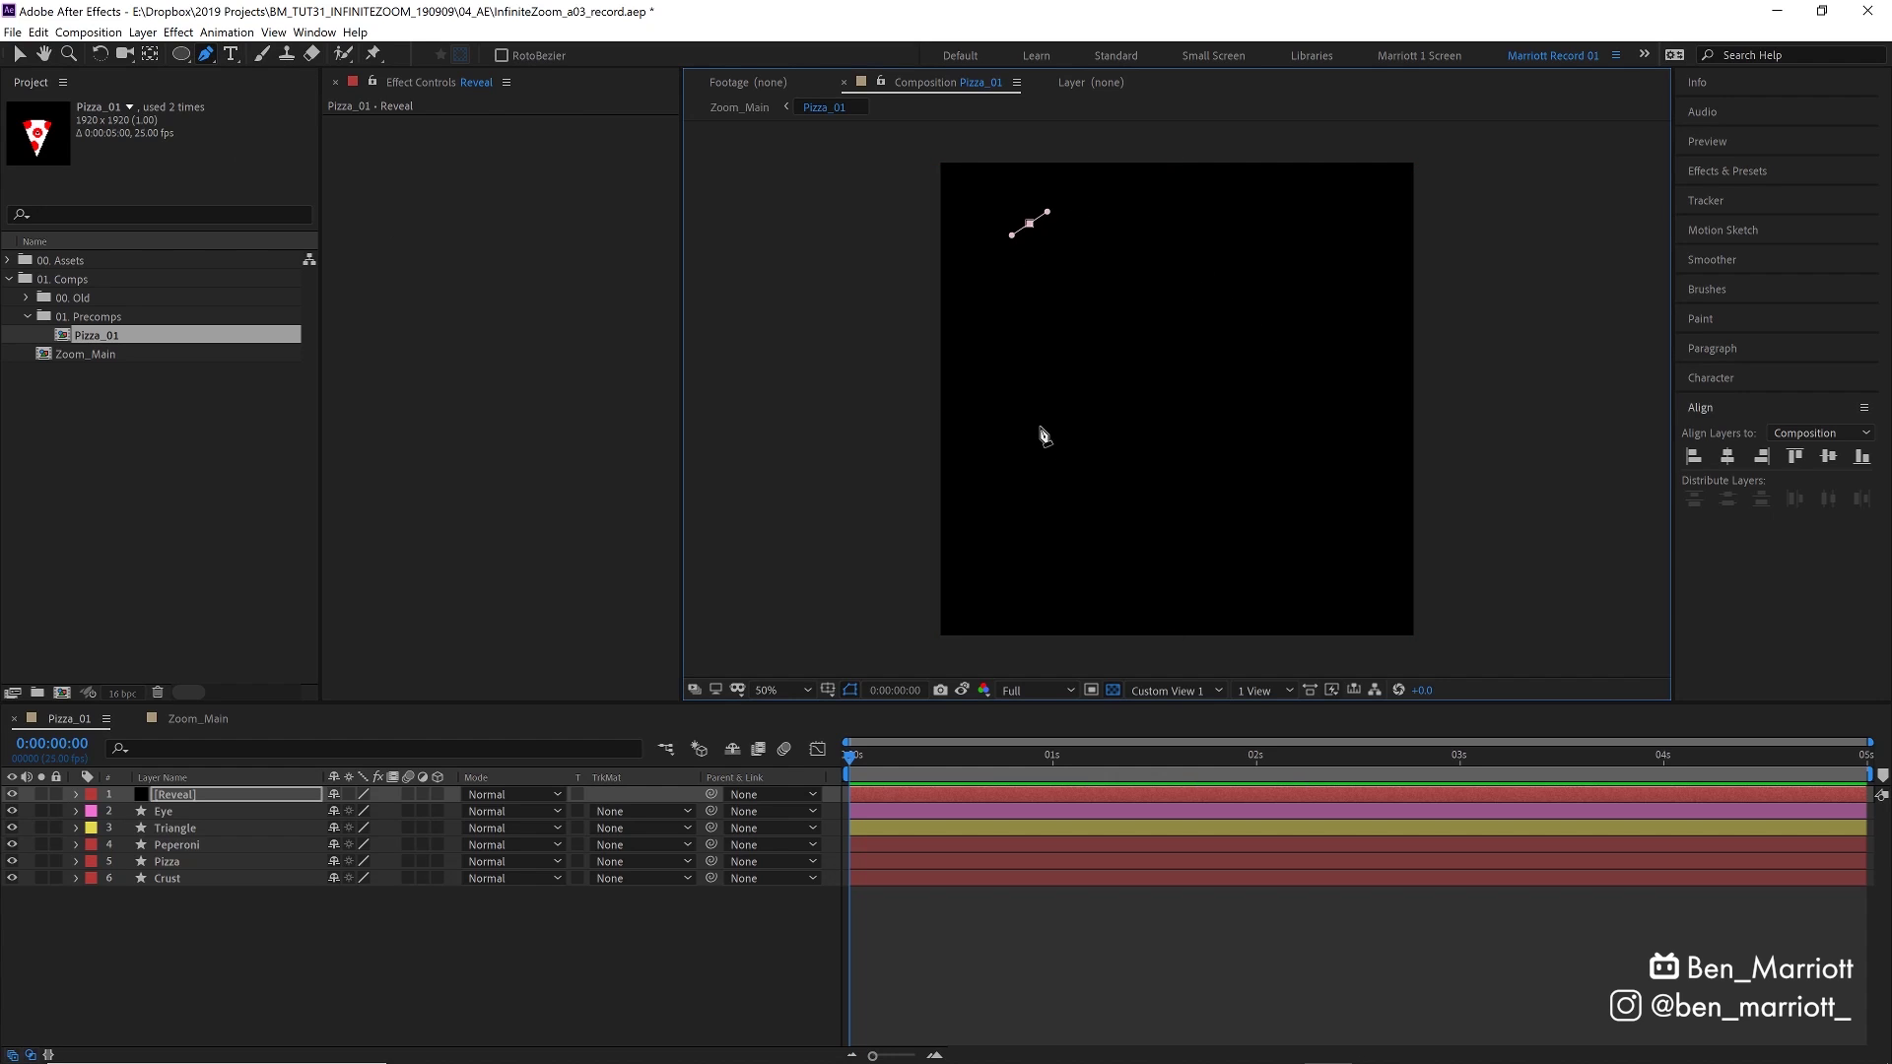
mouse_move(1056, 483)
left_mouse_down()
mouse_move(1082, 538)
mouse_move(1211, 550)
left_mouse_up()
left_click_drag(1256, 416, 1294, 381)
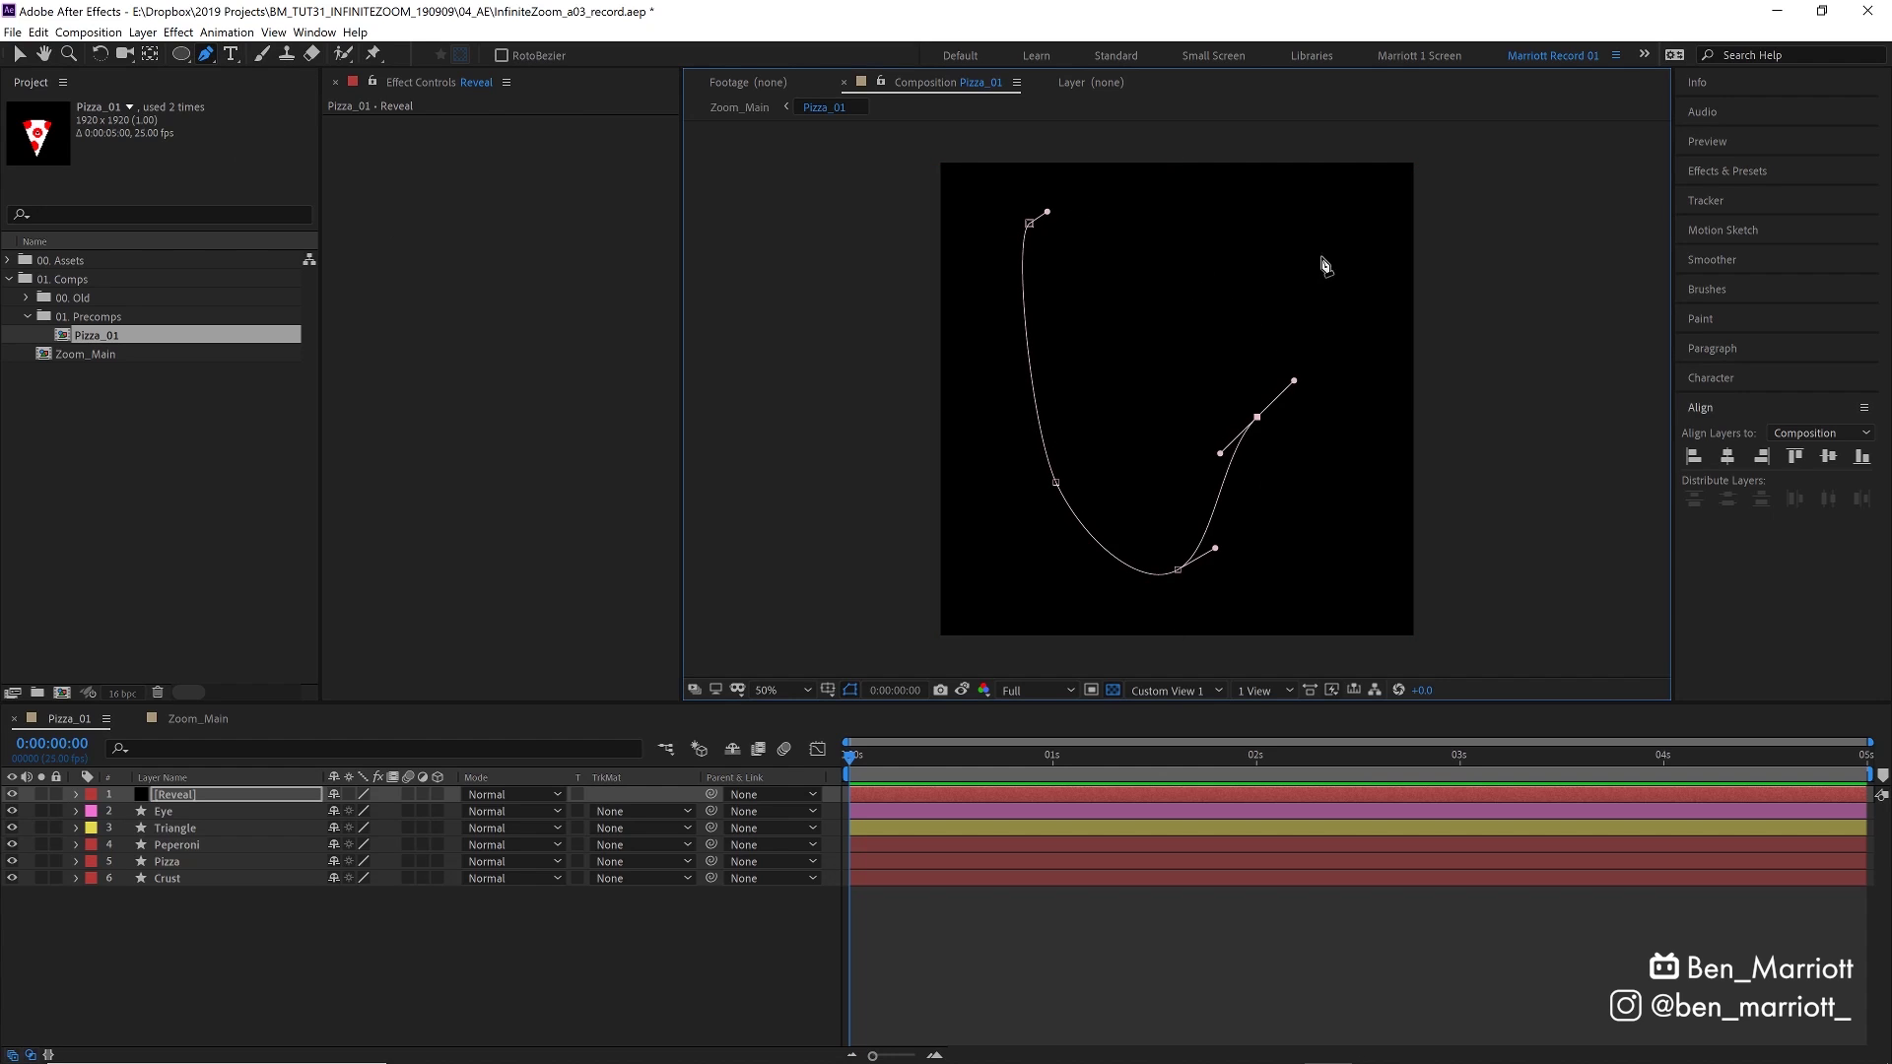
left_click_drag(1321, 255, 1360, 285)
left_click(1031, 225)
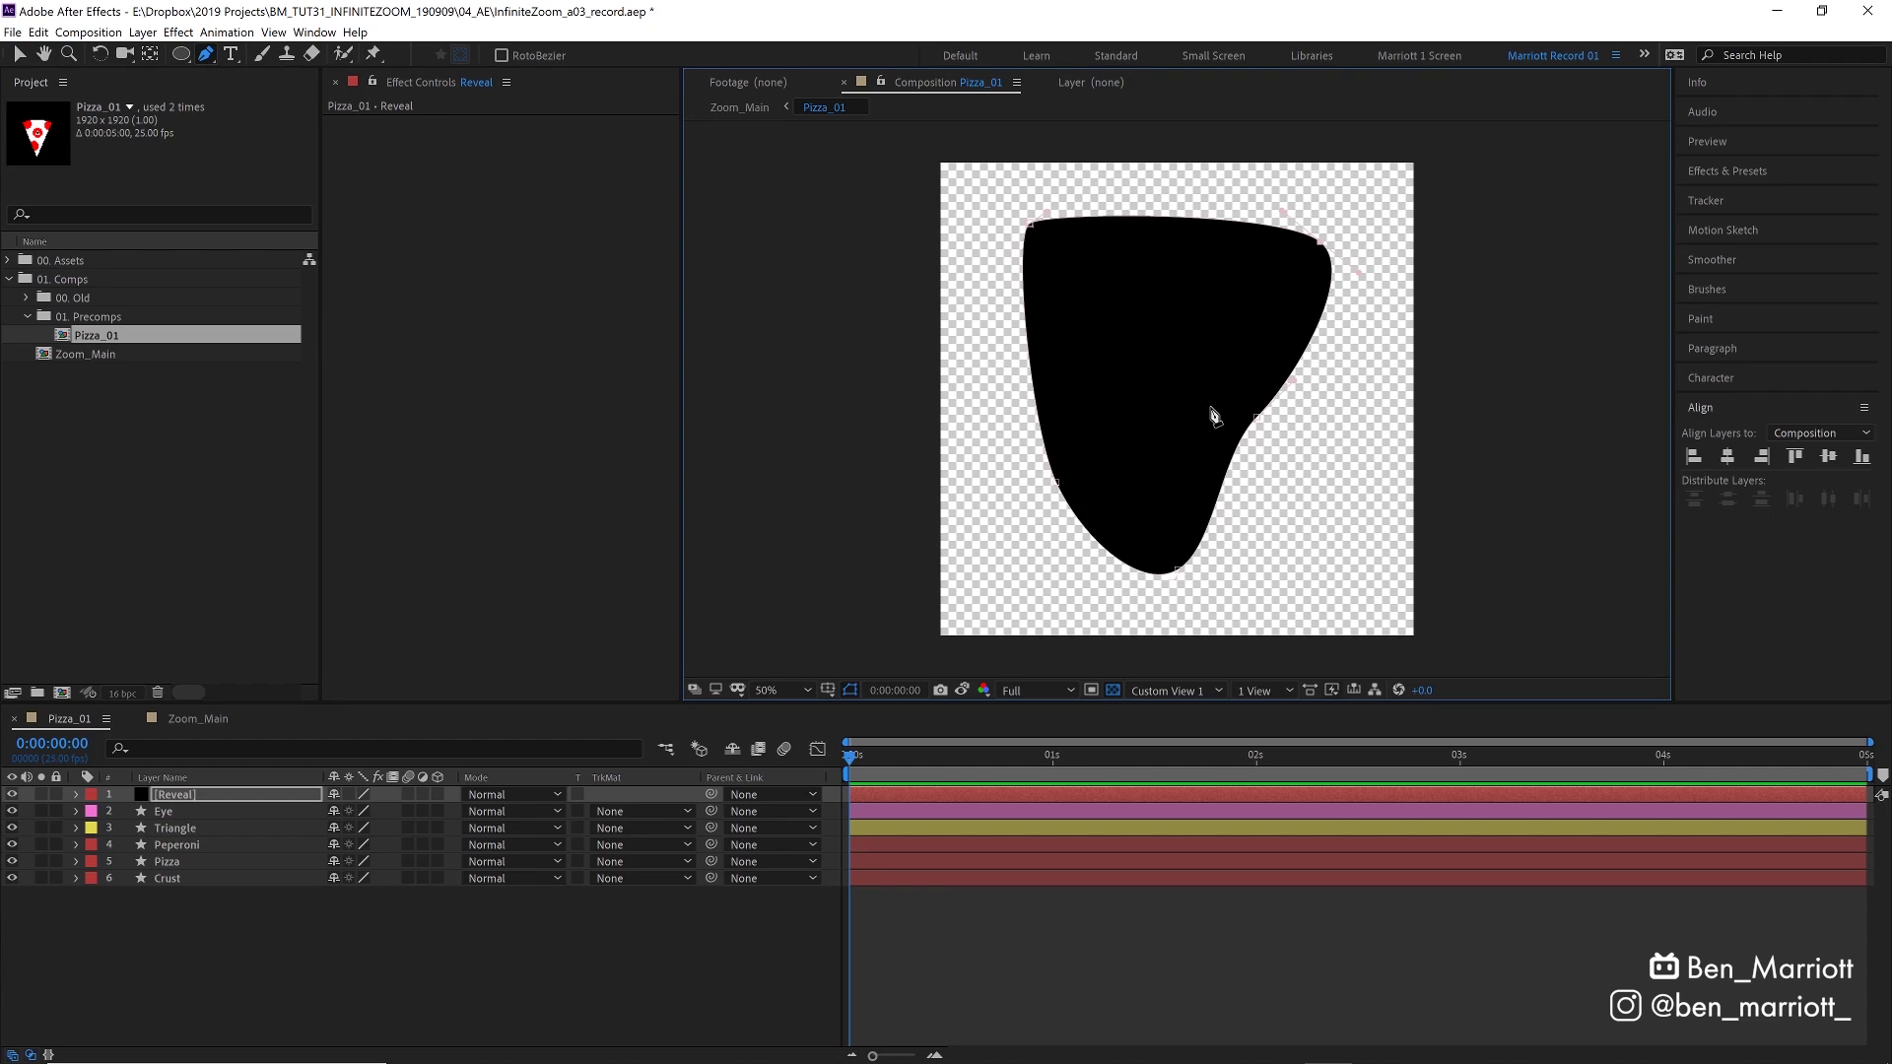
Keyframe the Mask Path at 0s and reshape it at 0:16 to uncover the slice
key("m")
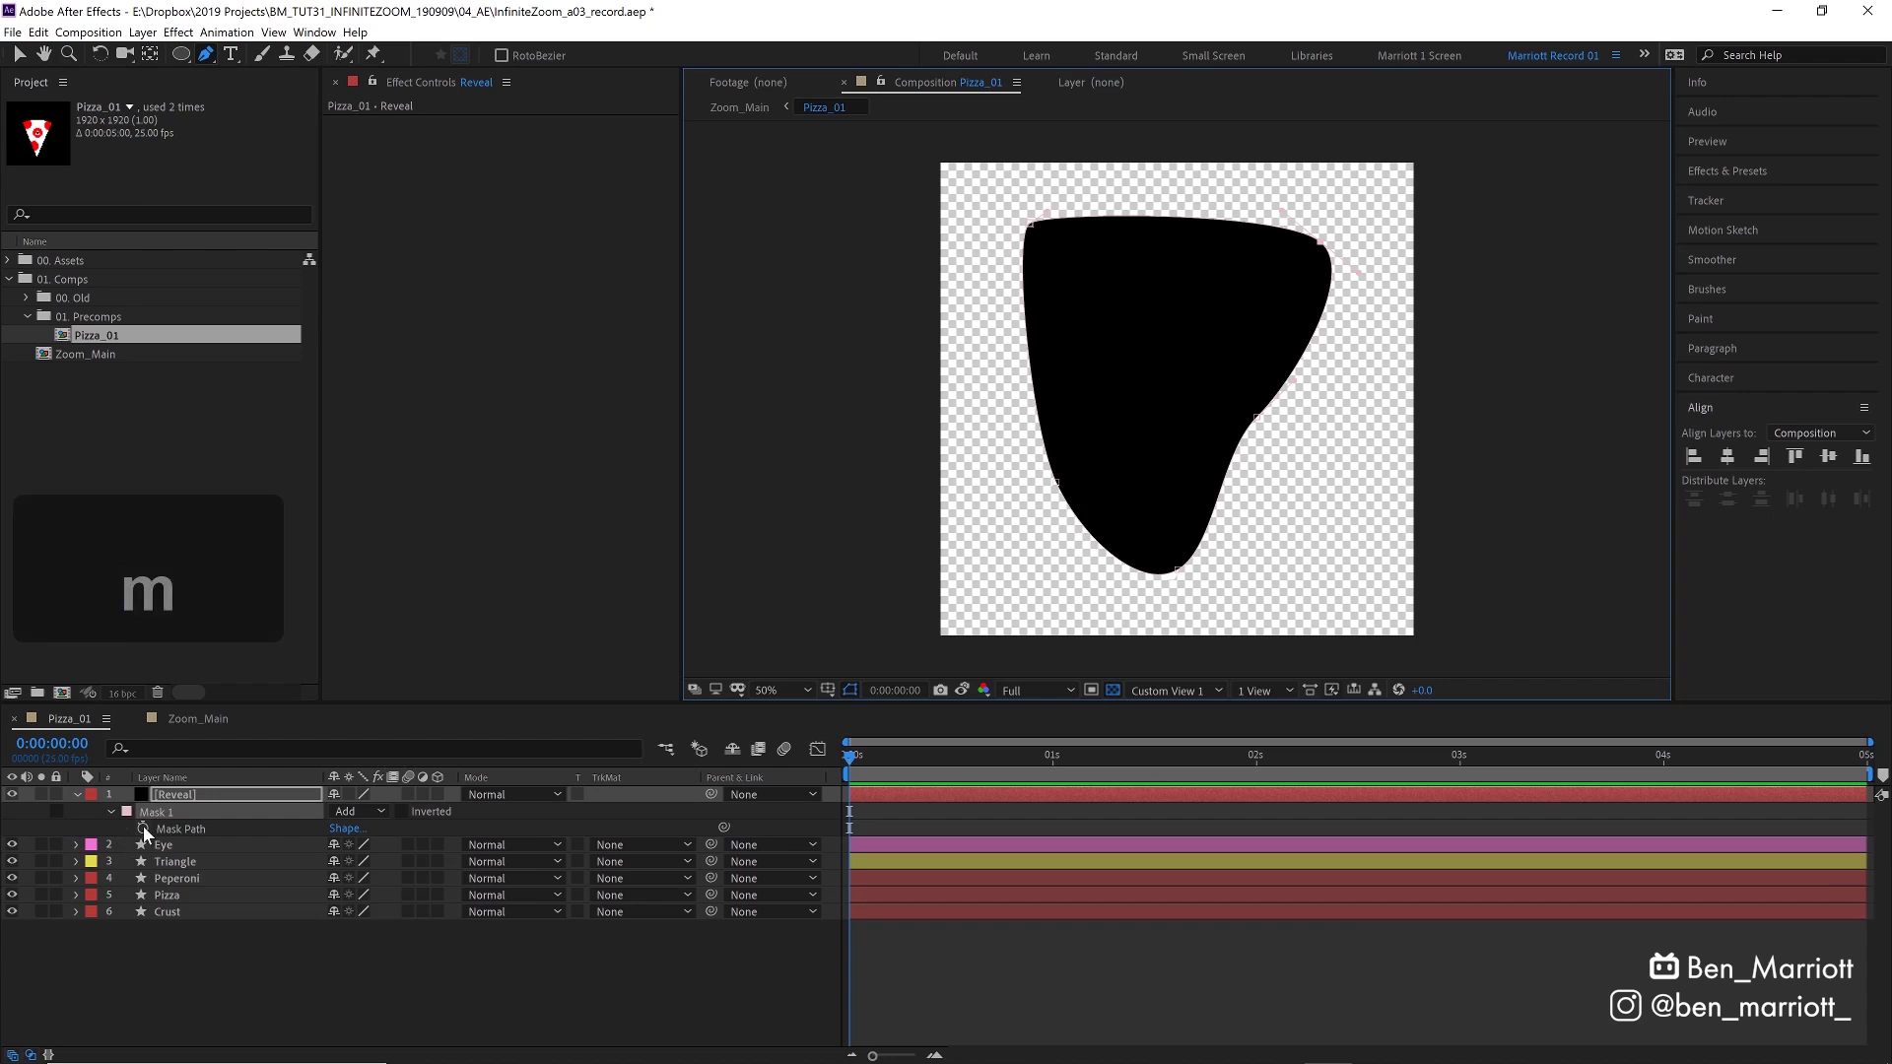
left_click(143, 828)
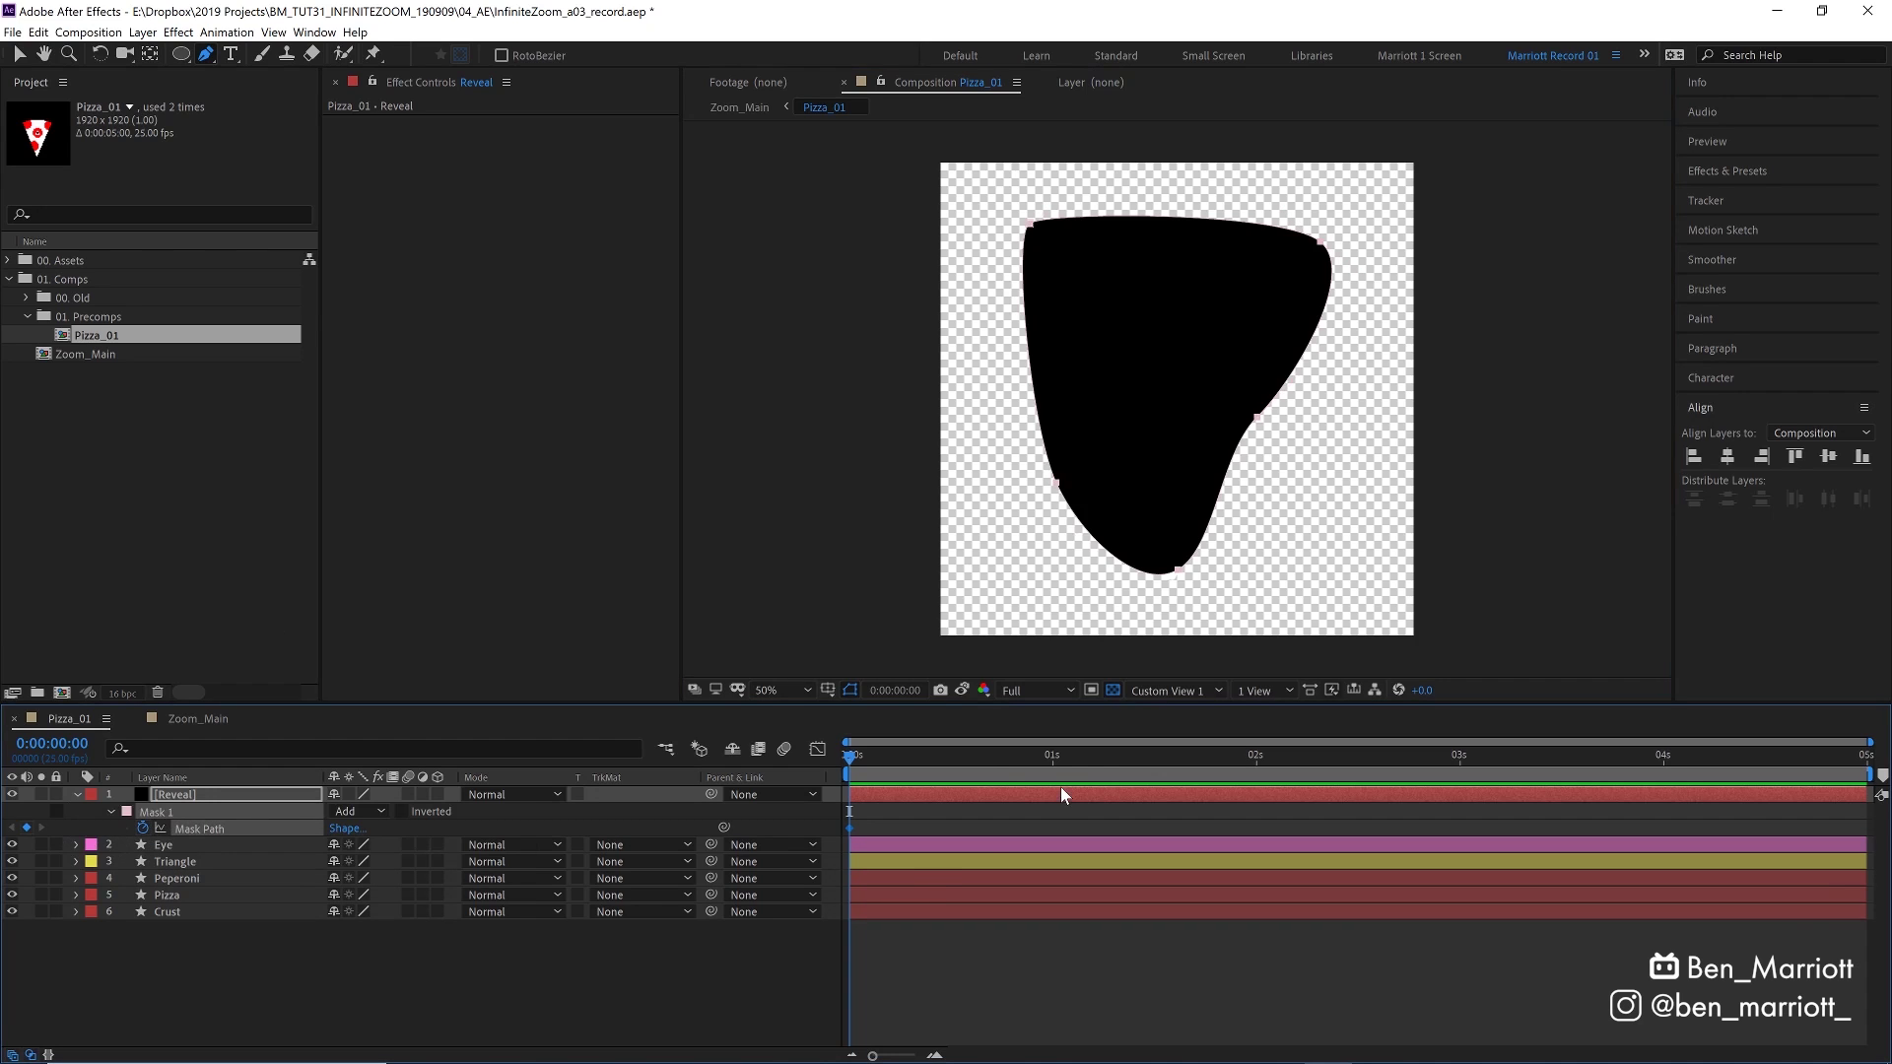
left_click(981, 766)
left_click(972, 794)
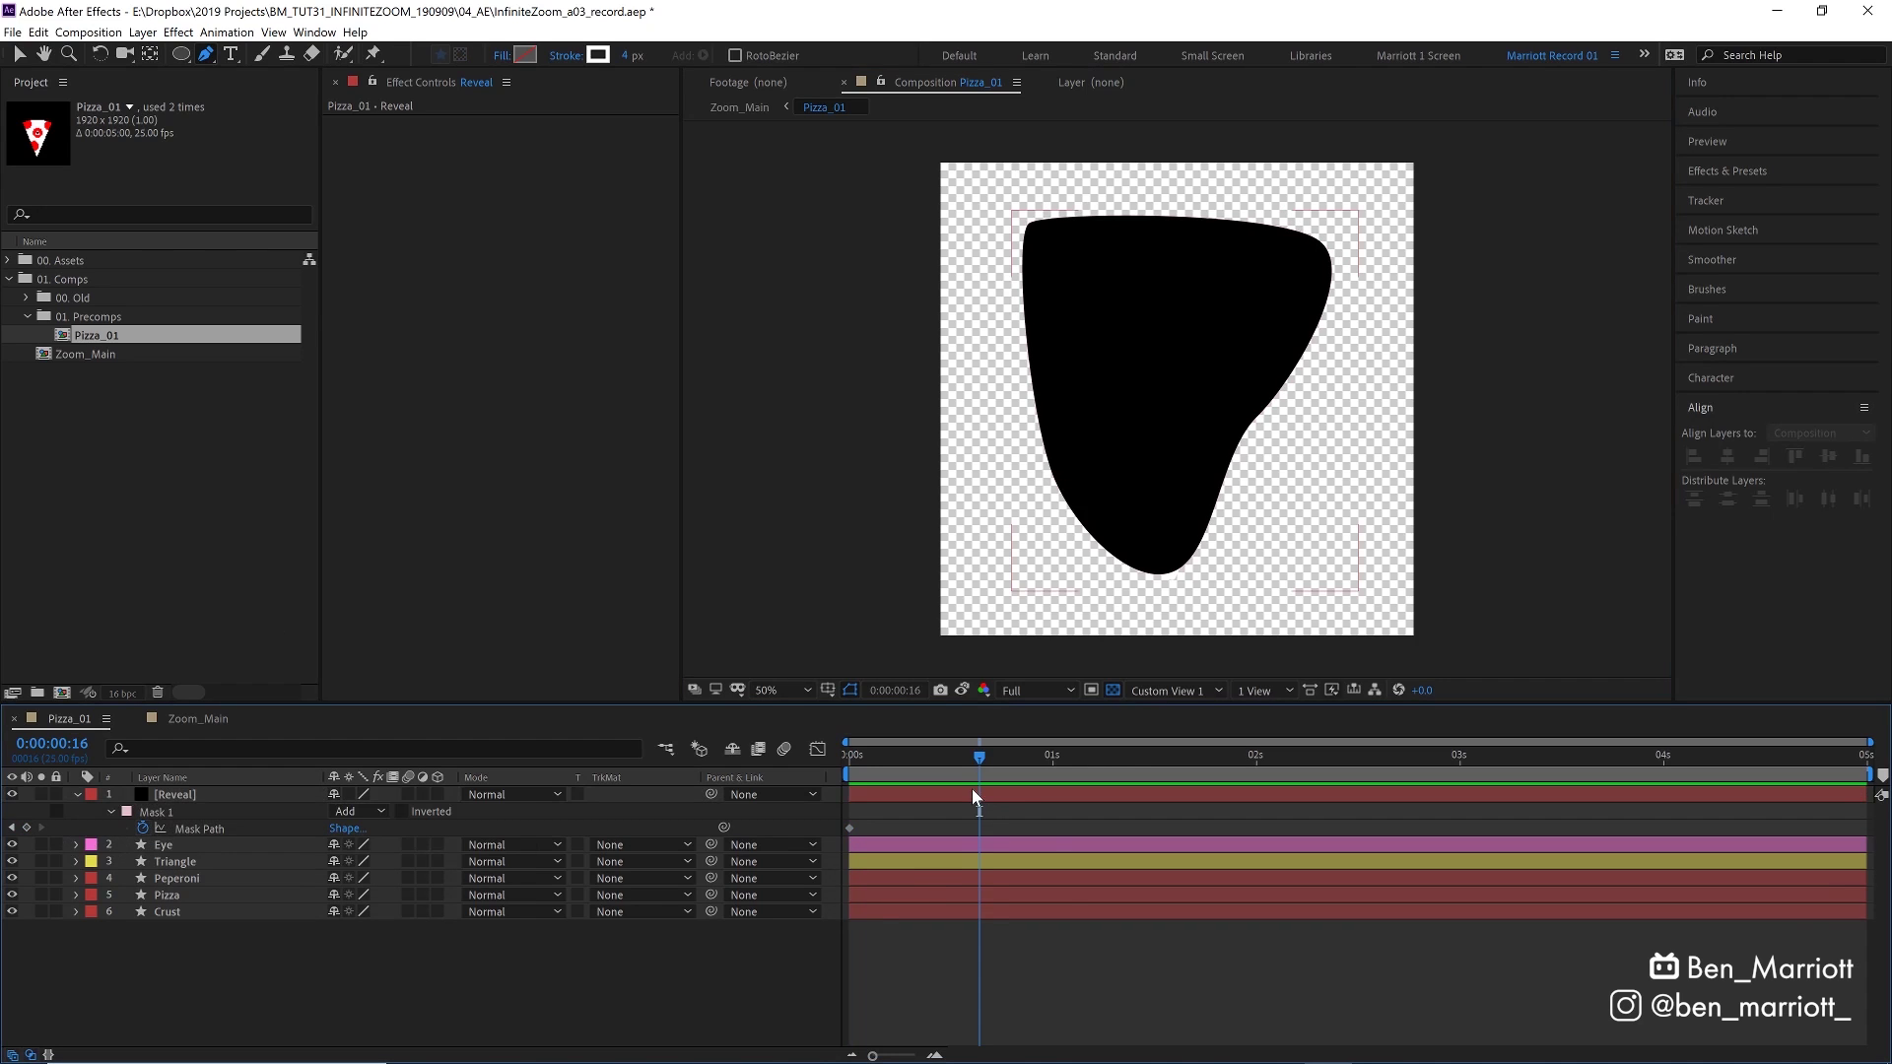
key("ctrl+t")
left_click_drag(1259, 422, 1076, 347)
left_click_drag(1180, 570, 1069, 579)
left_click_drag(1057, 481, 985, 480)
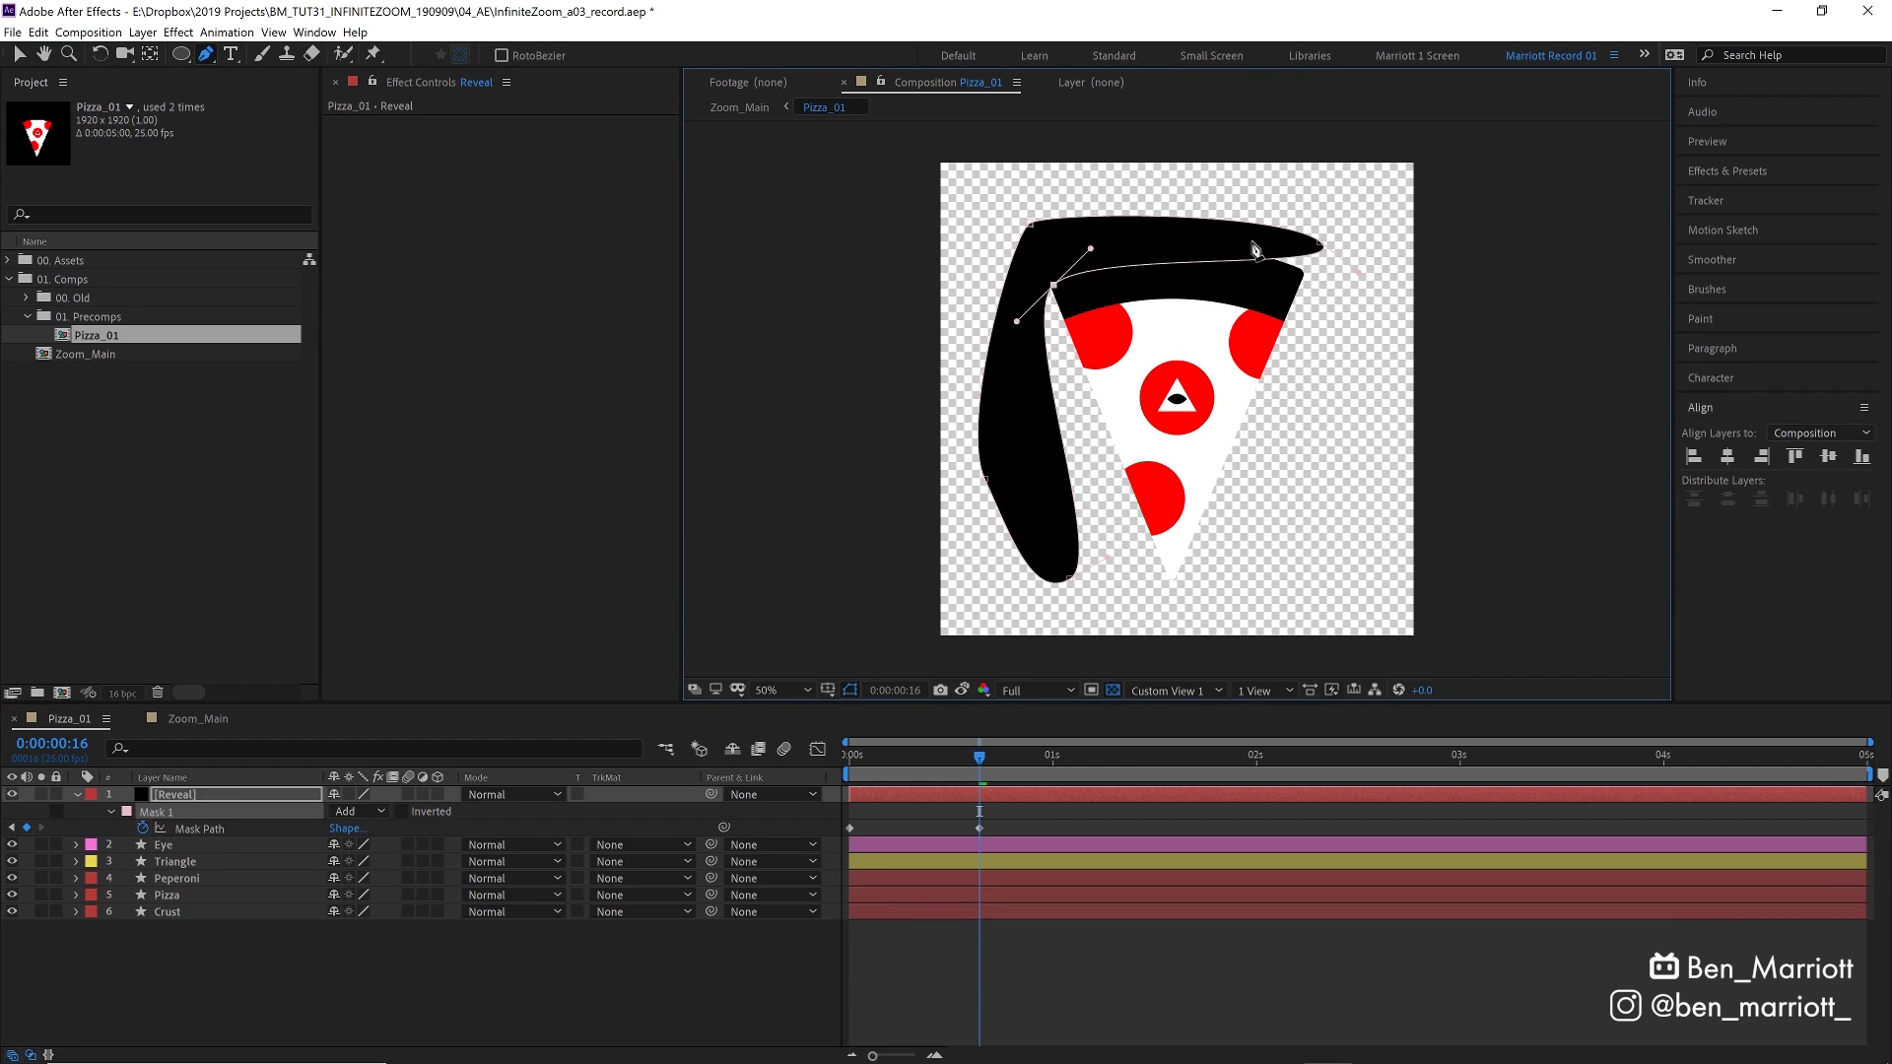
left_click_drag(1321, 242, 1170, 205)
left_click_drag(1030, 224, 976, 226)
Preview the mask reveal from the start and park the playhead at 0:16
left_click(851, 757)
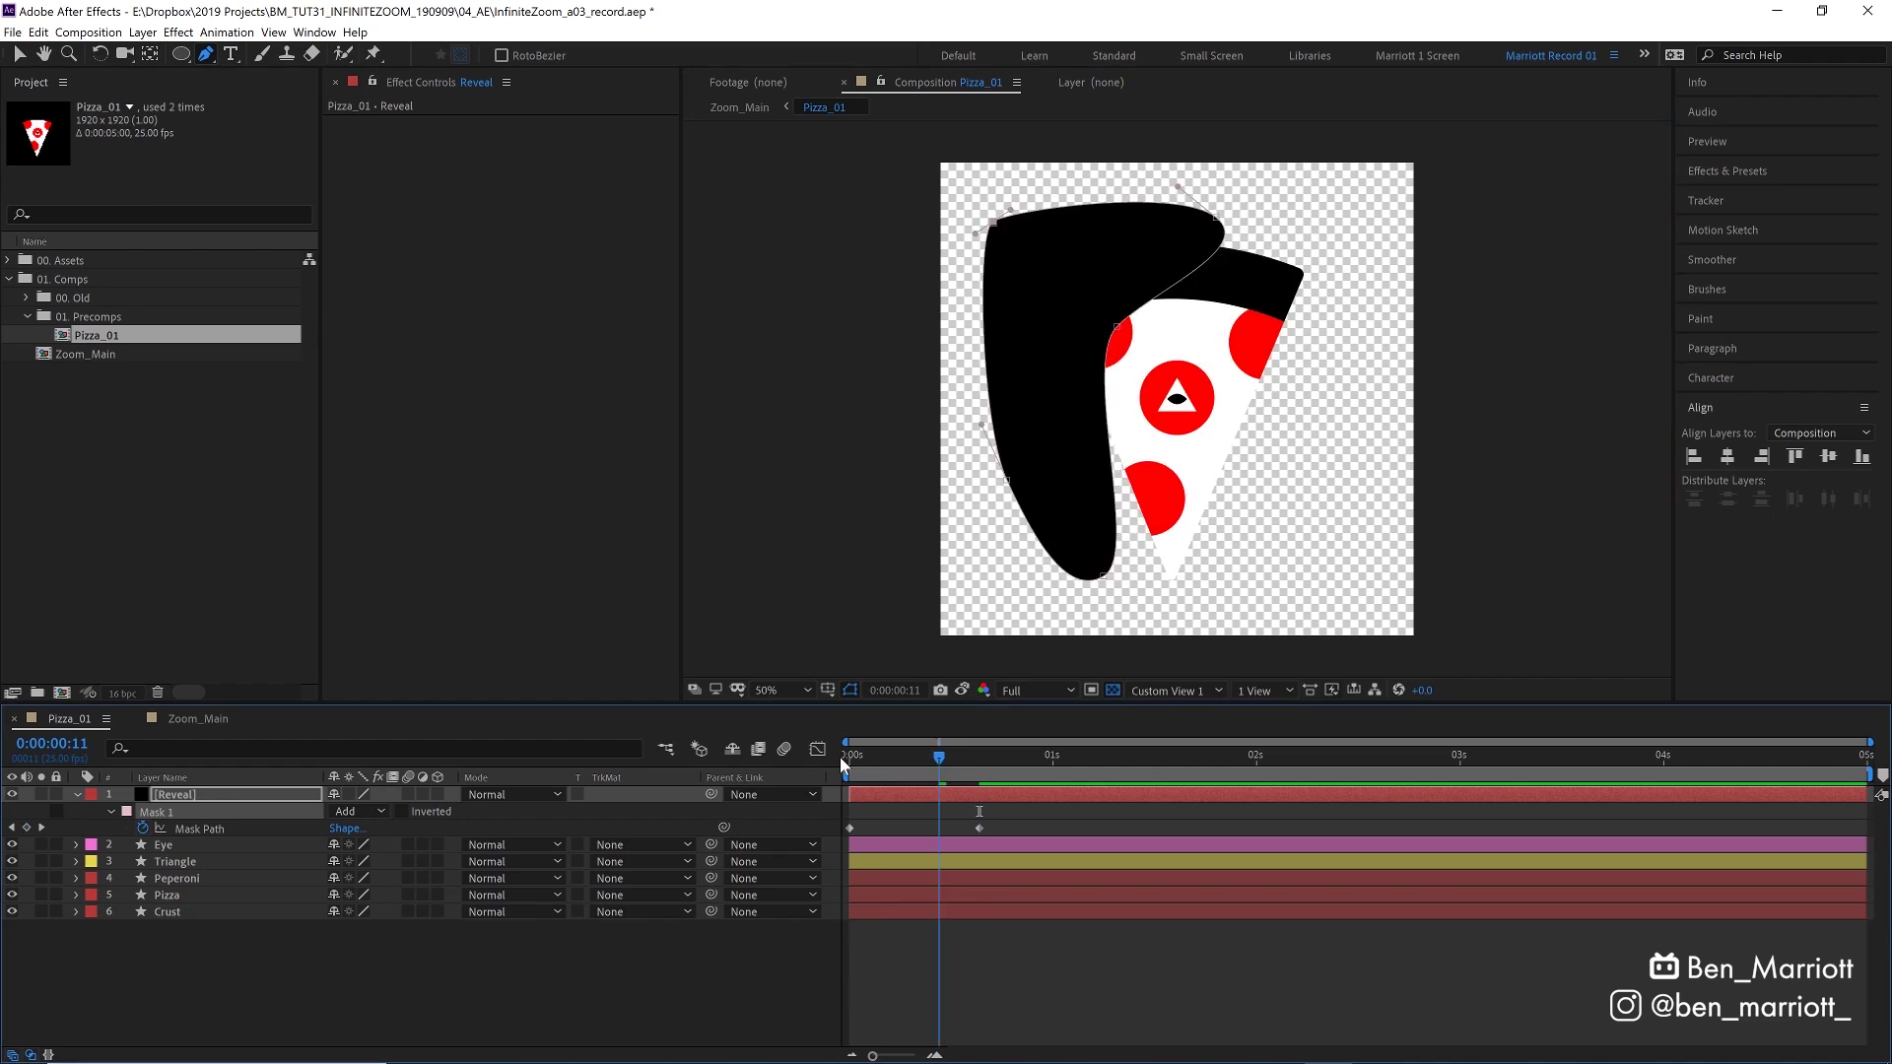
key("space")
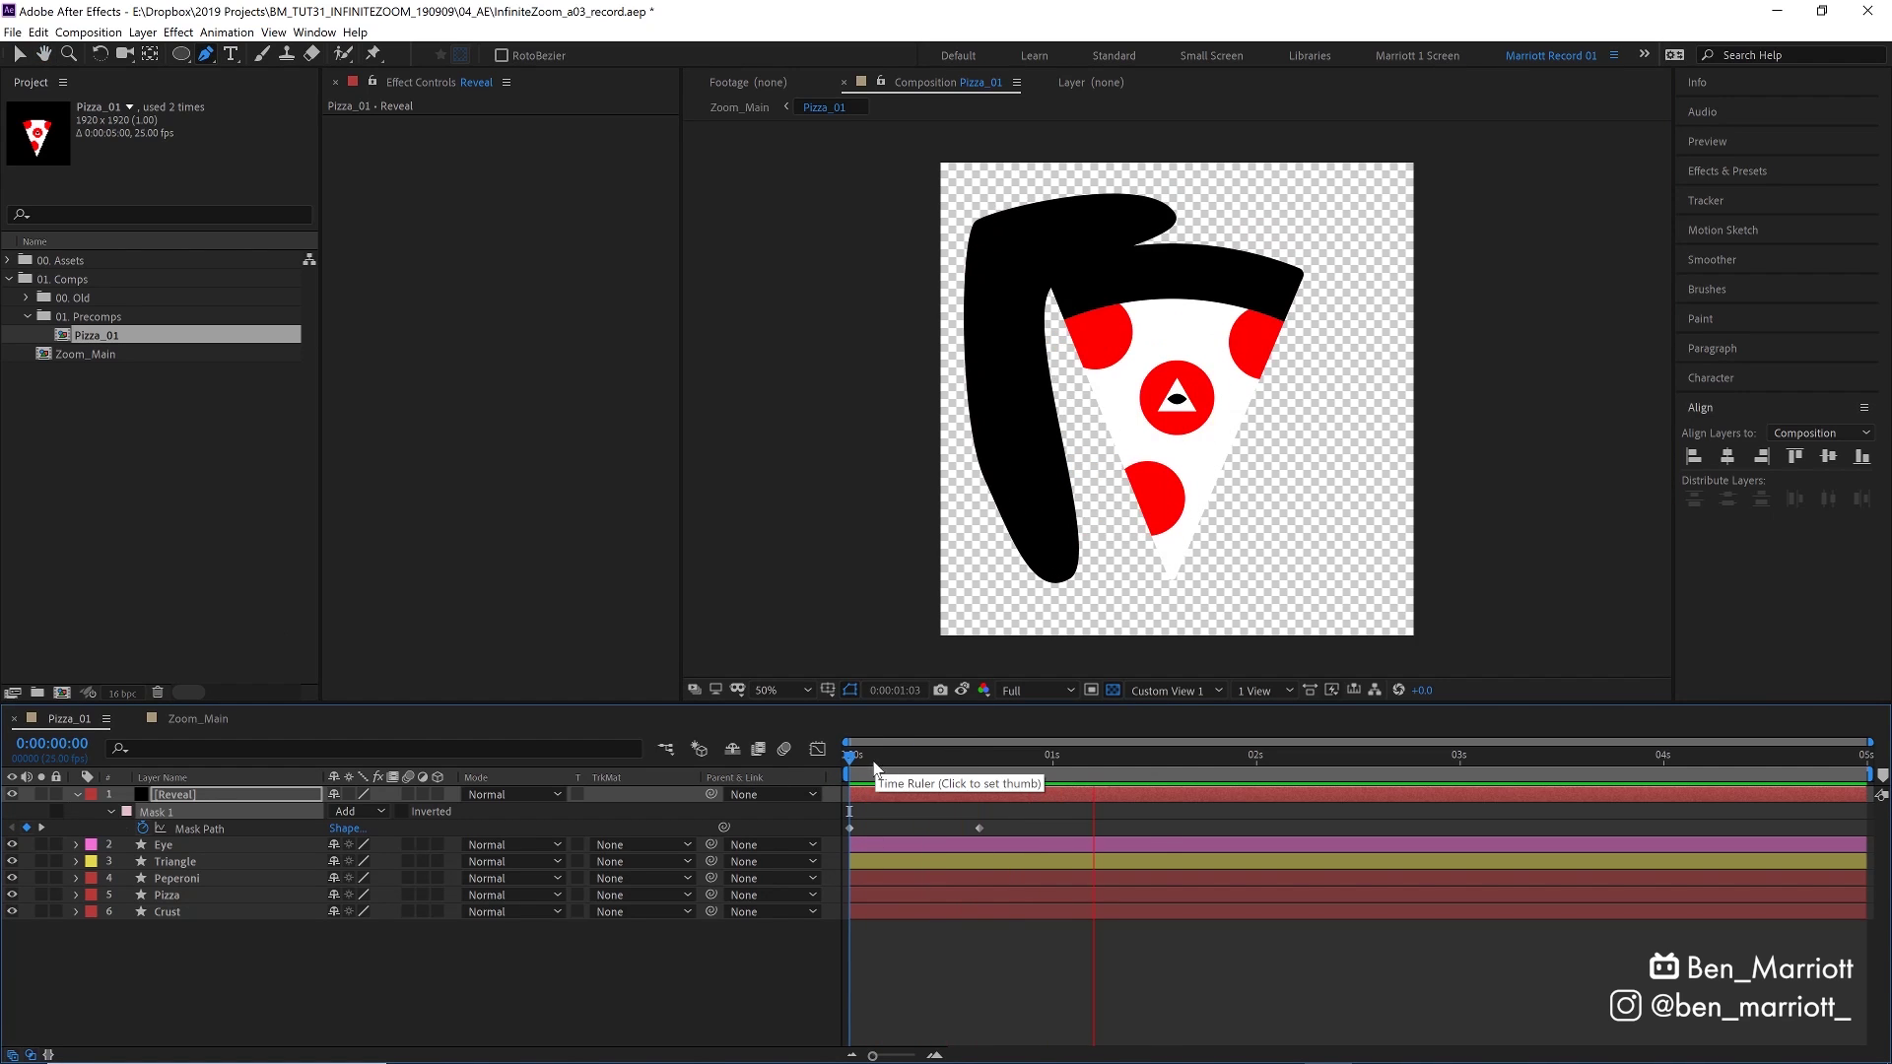
key("space")
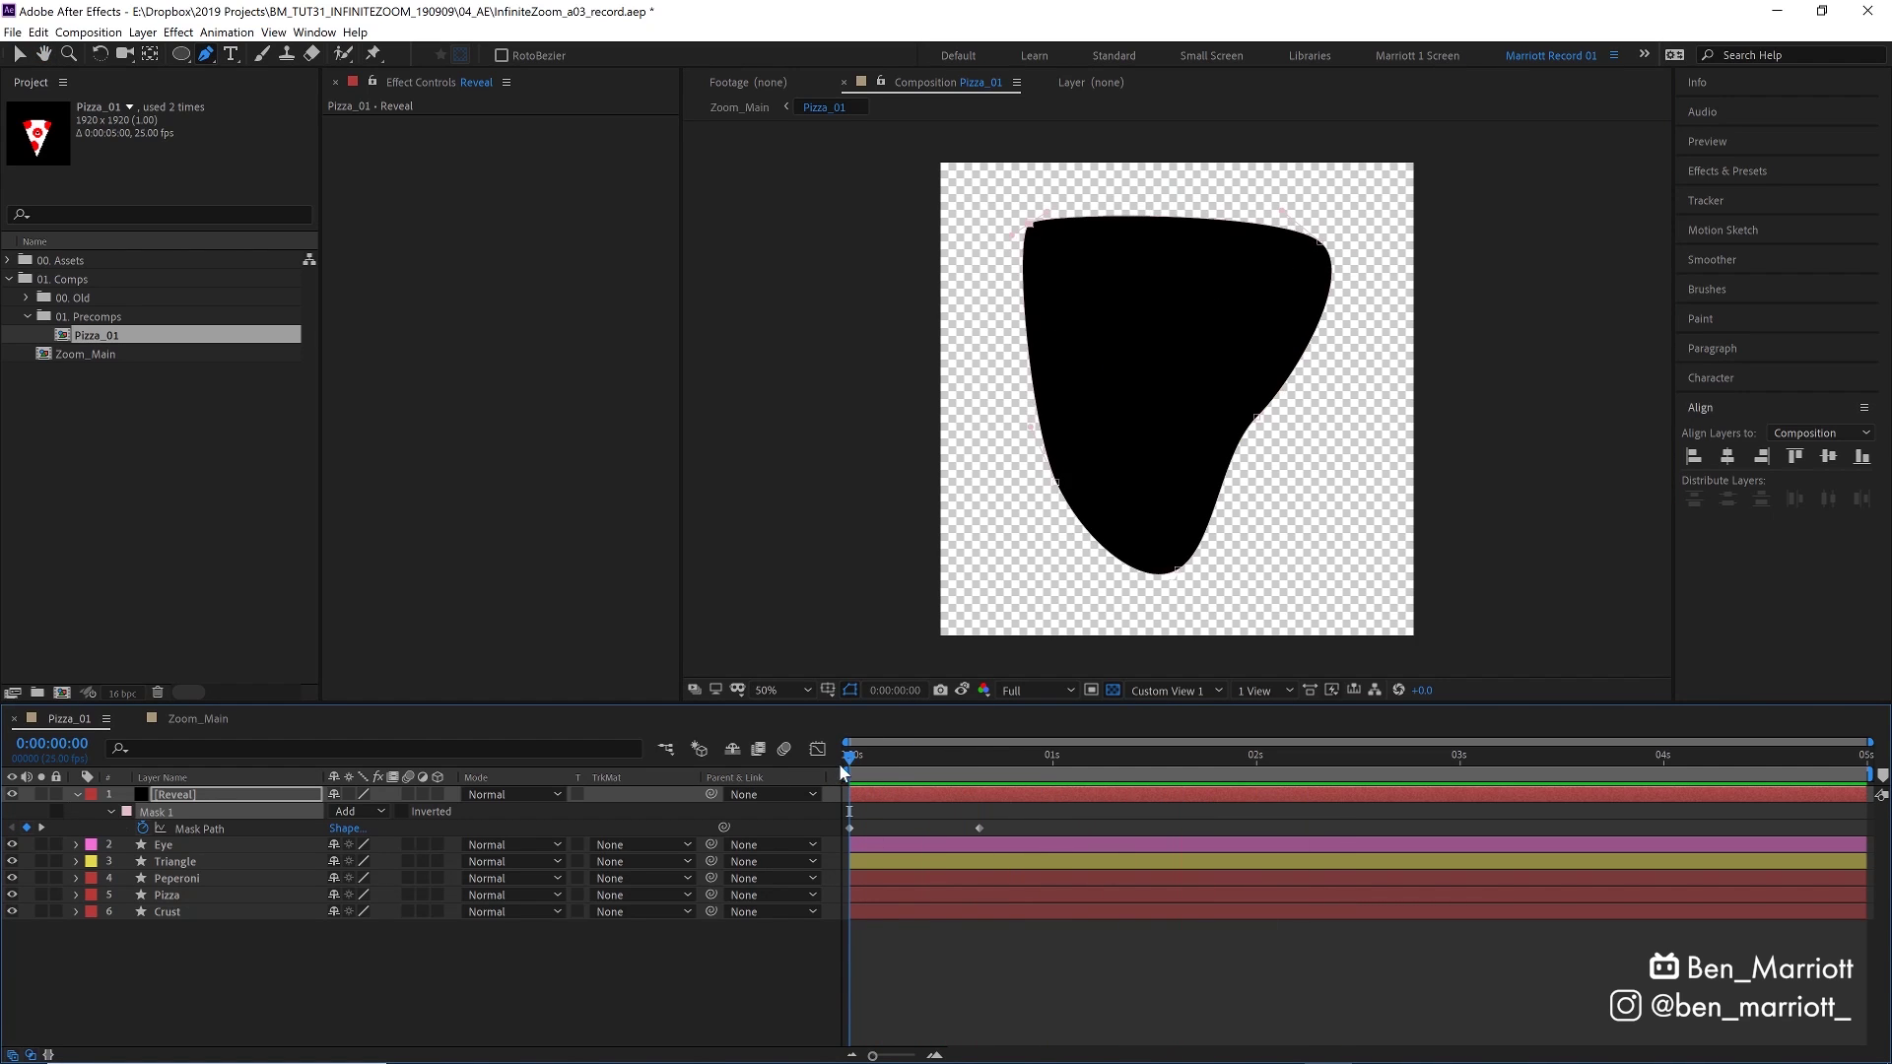
left_click_drag(844, 772, 979, 758)
Return to Zoom_Main and preview the zoom with the new reveal
left_click(205, 719)
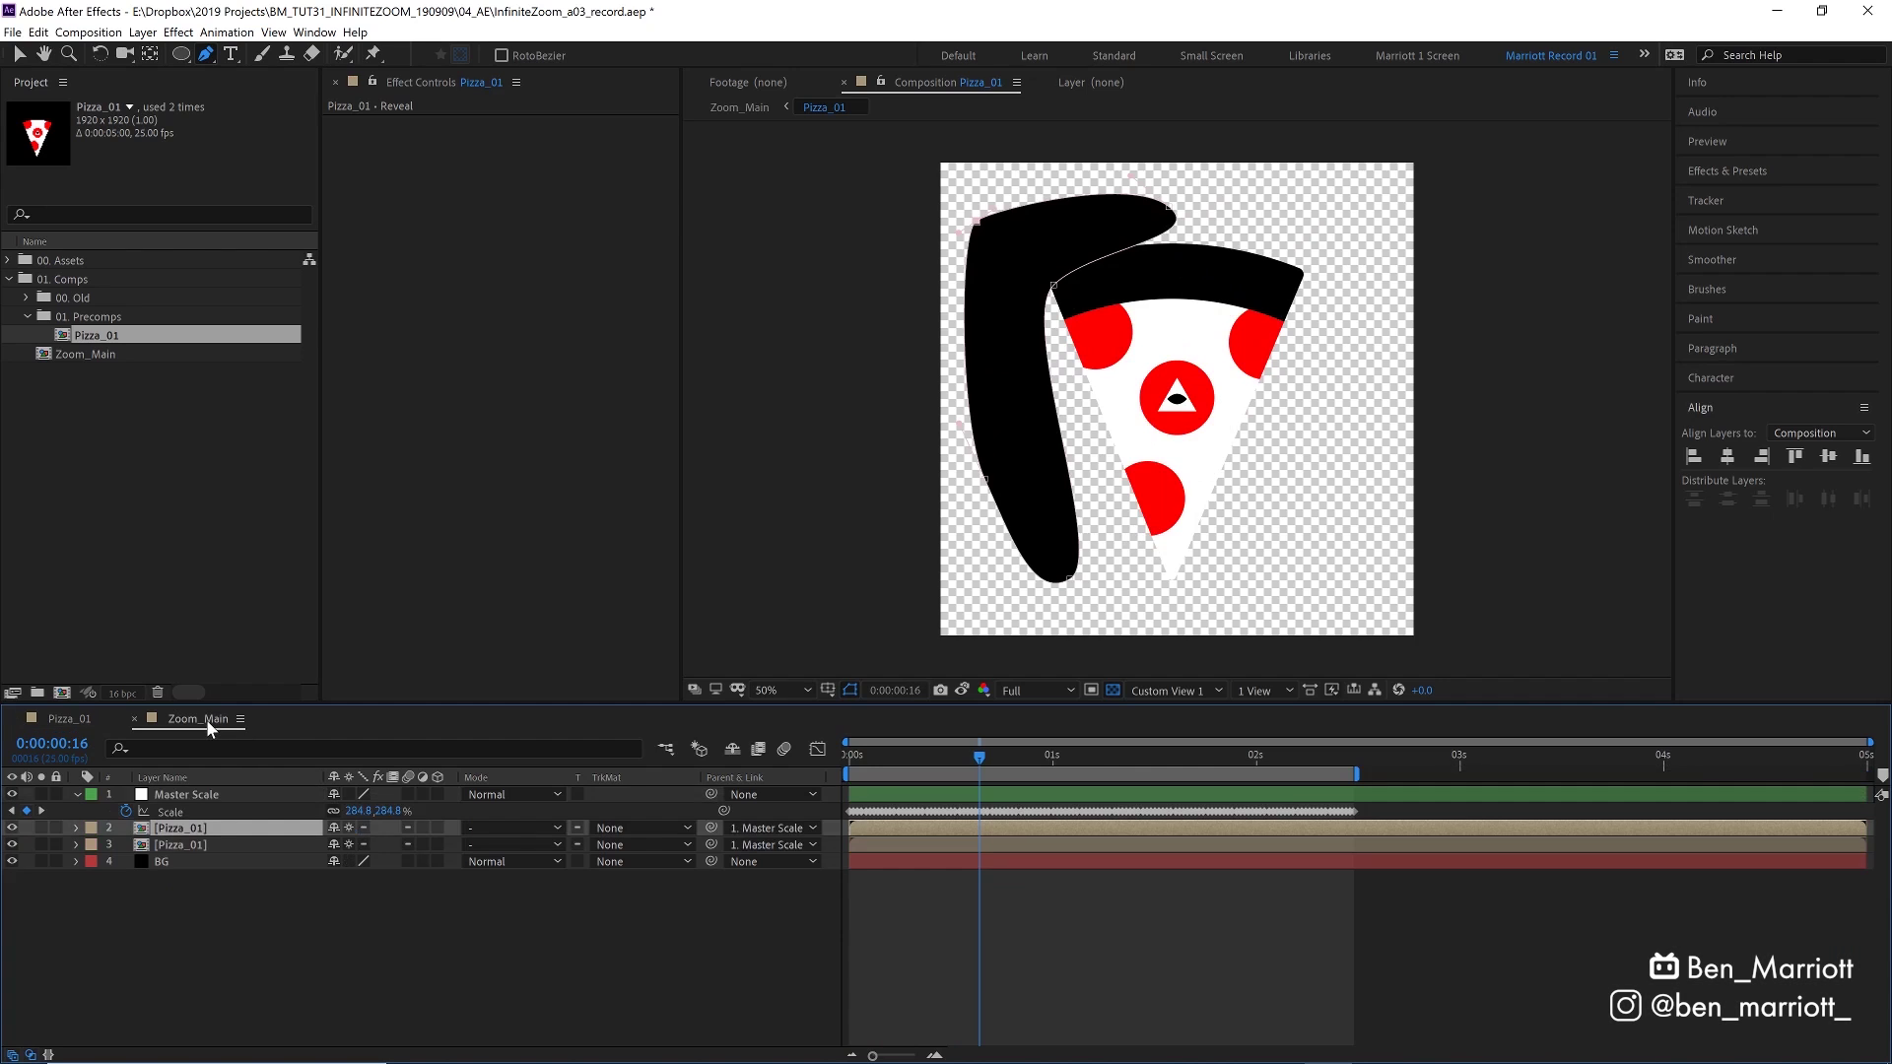
left_click_drag(1294, 757, 809, 753)
key("space")
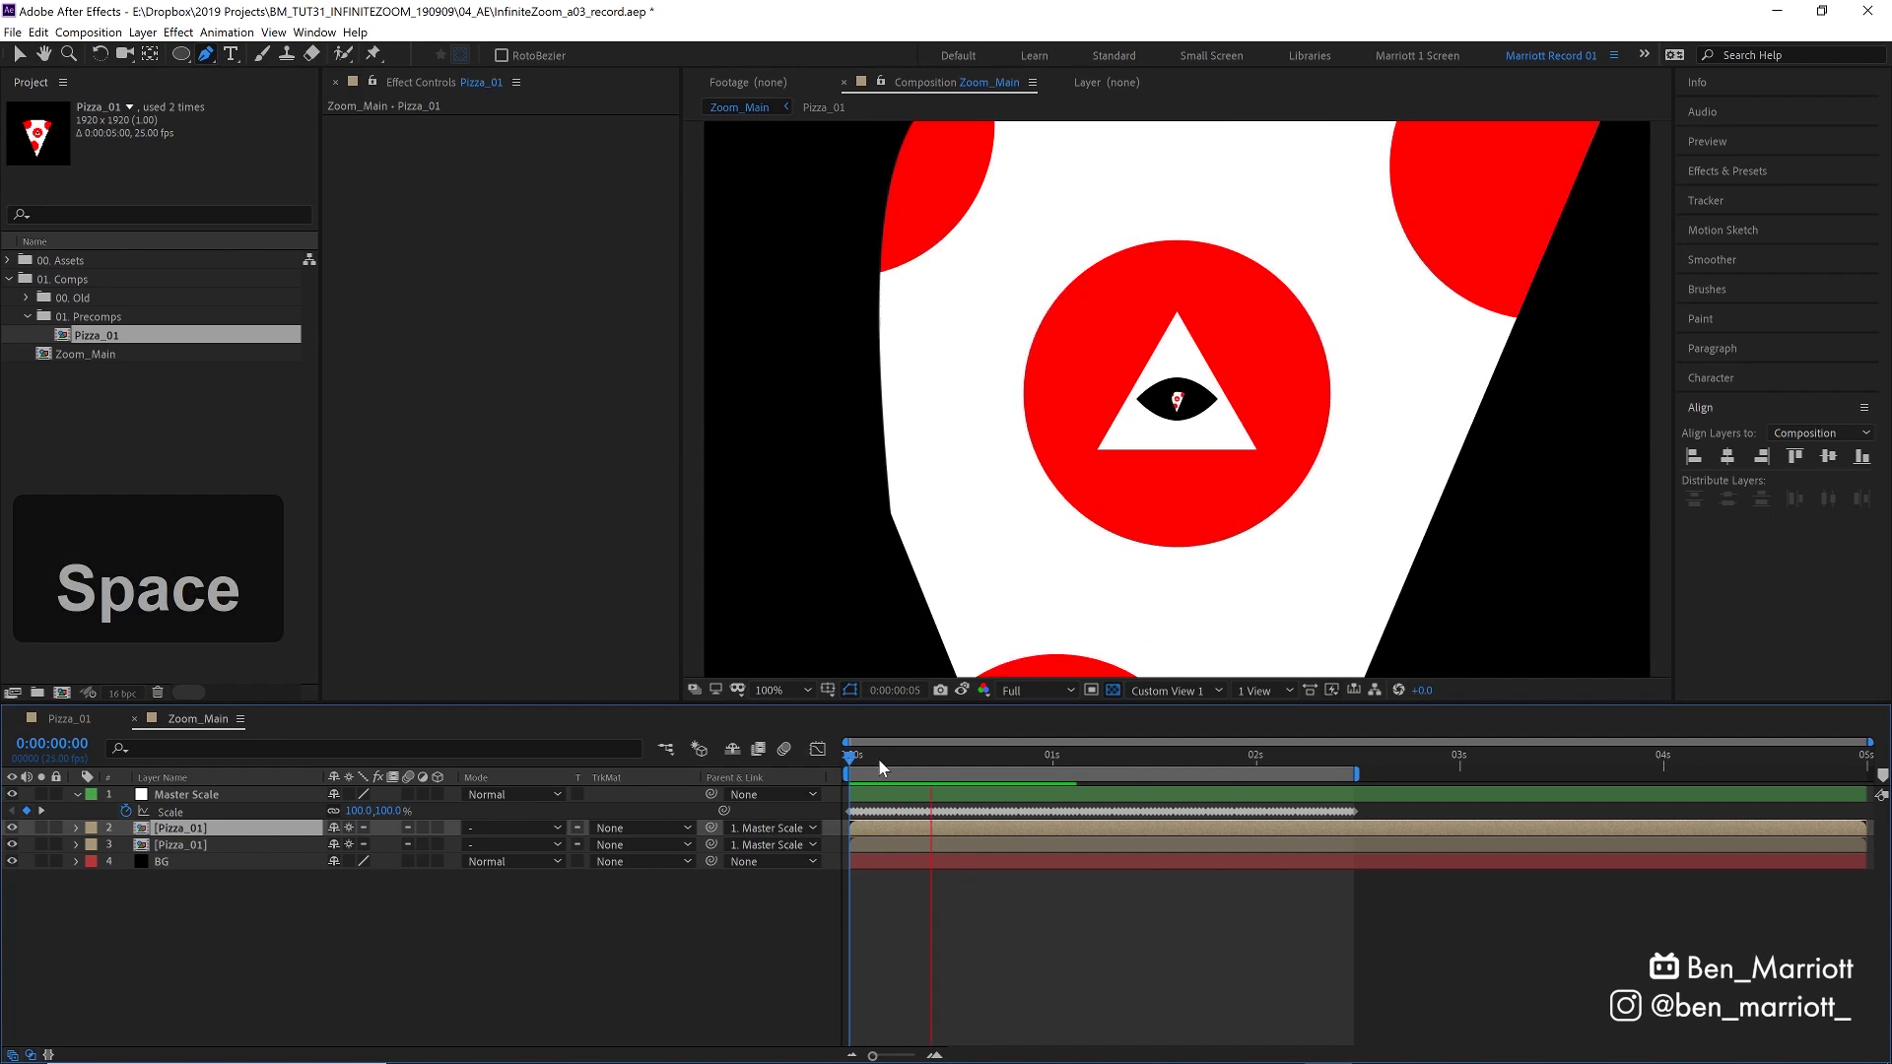
left_click(810, 749)
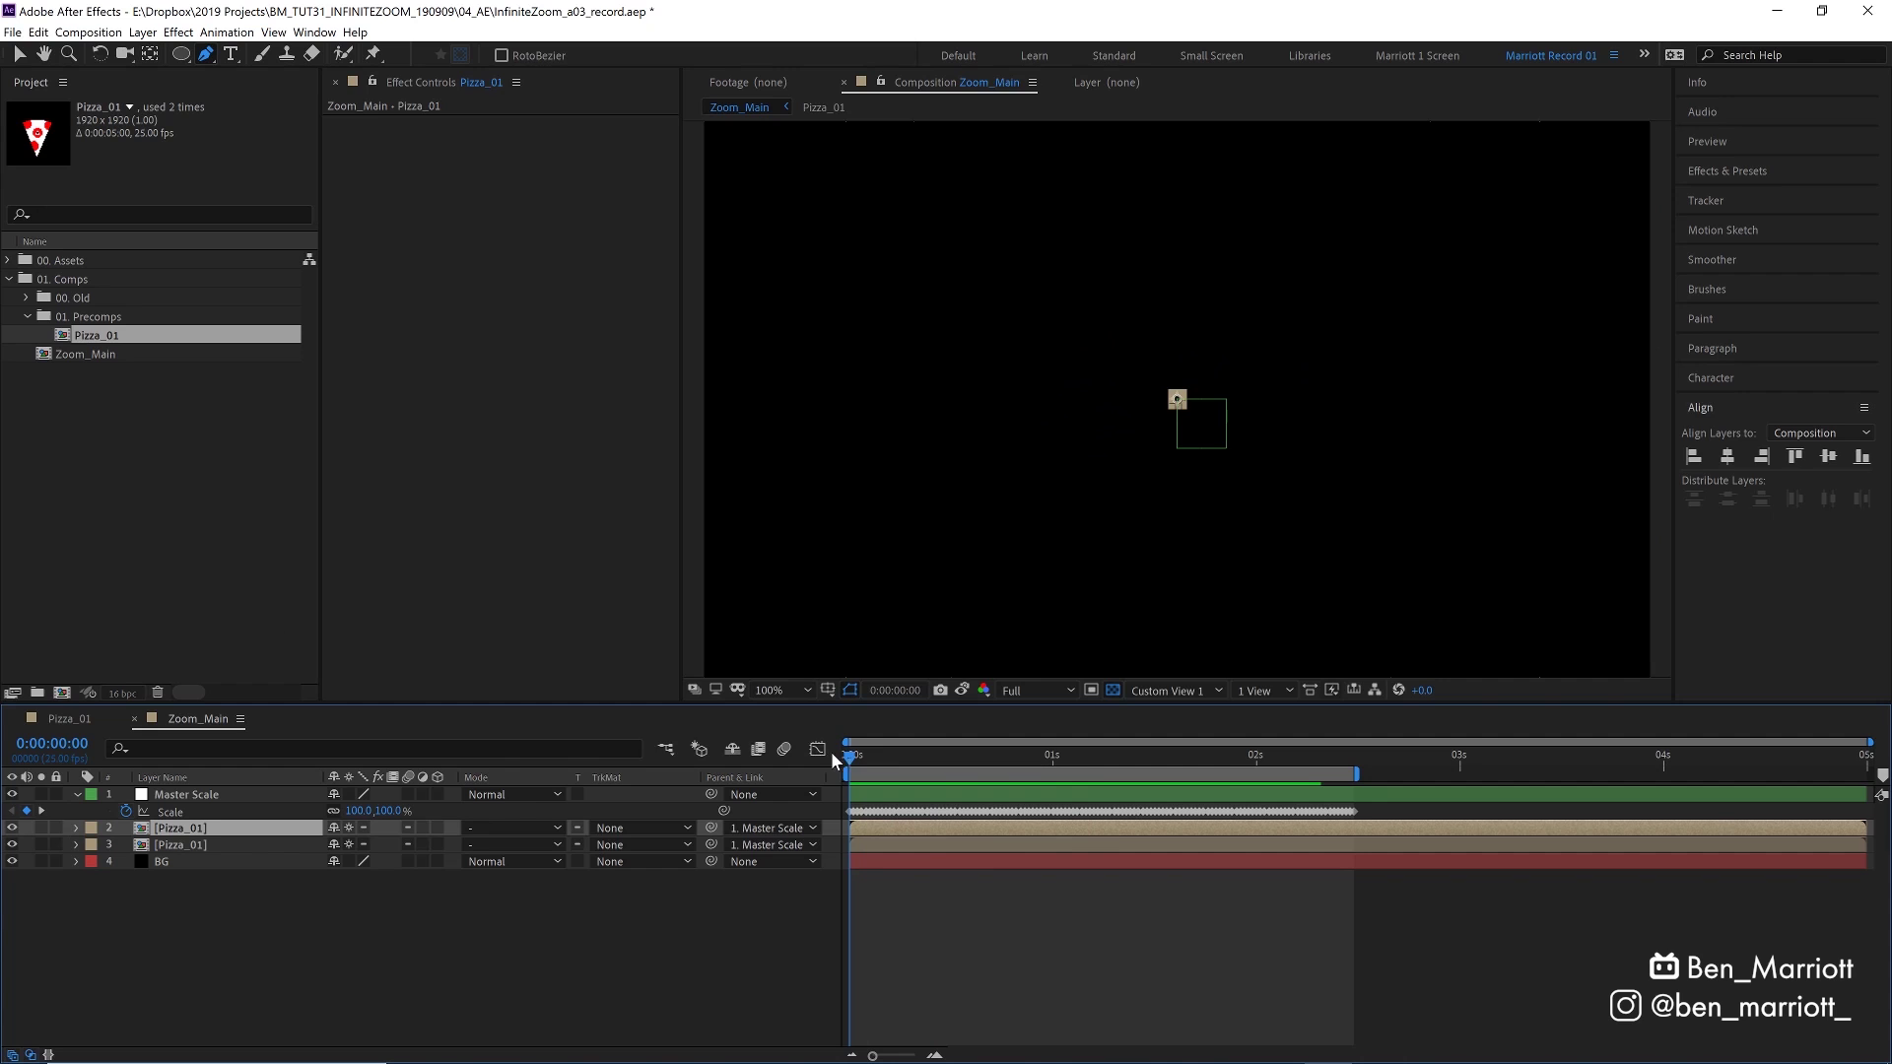
left_click_drag(861, 755, 924, 757)
Toggle the second pizza layer's visibility to compare, then scrub the zoom to 0:00:02:11
left_click(181, 845)
left_click(12, 845)
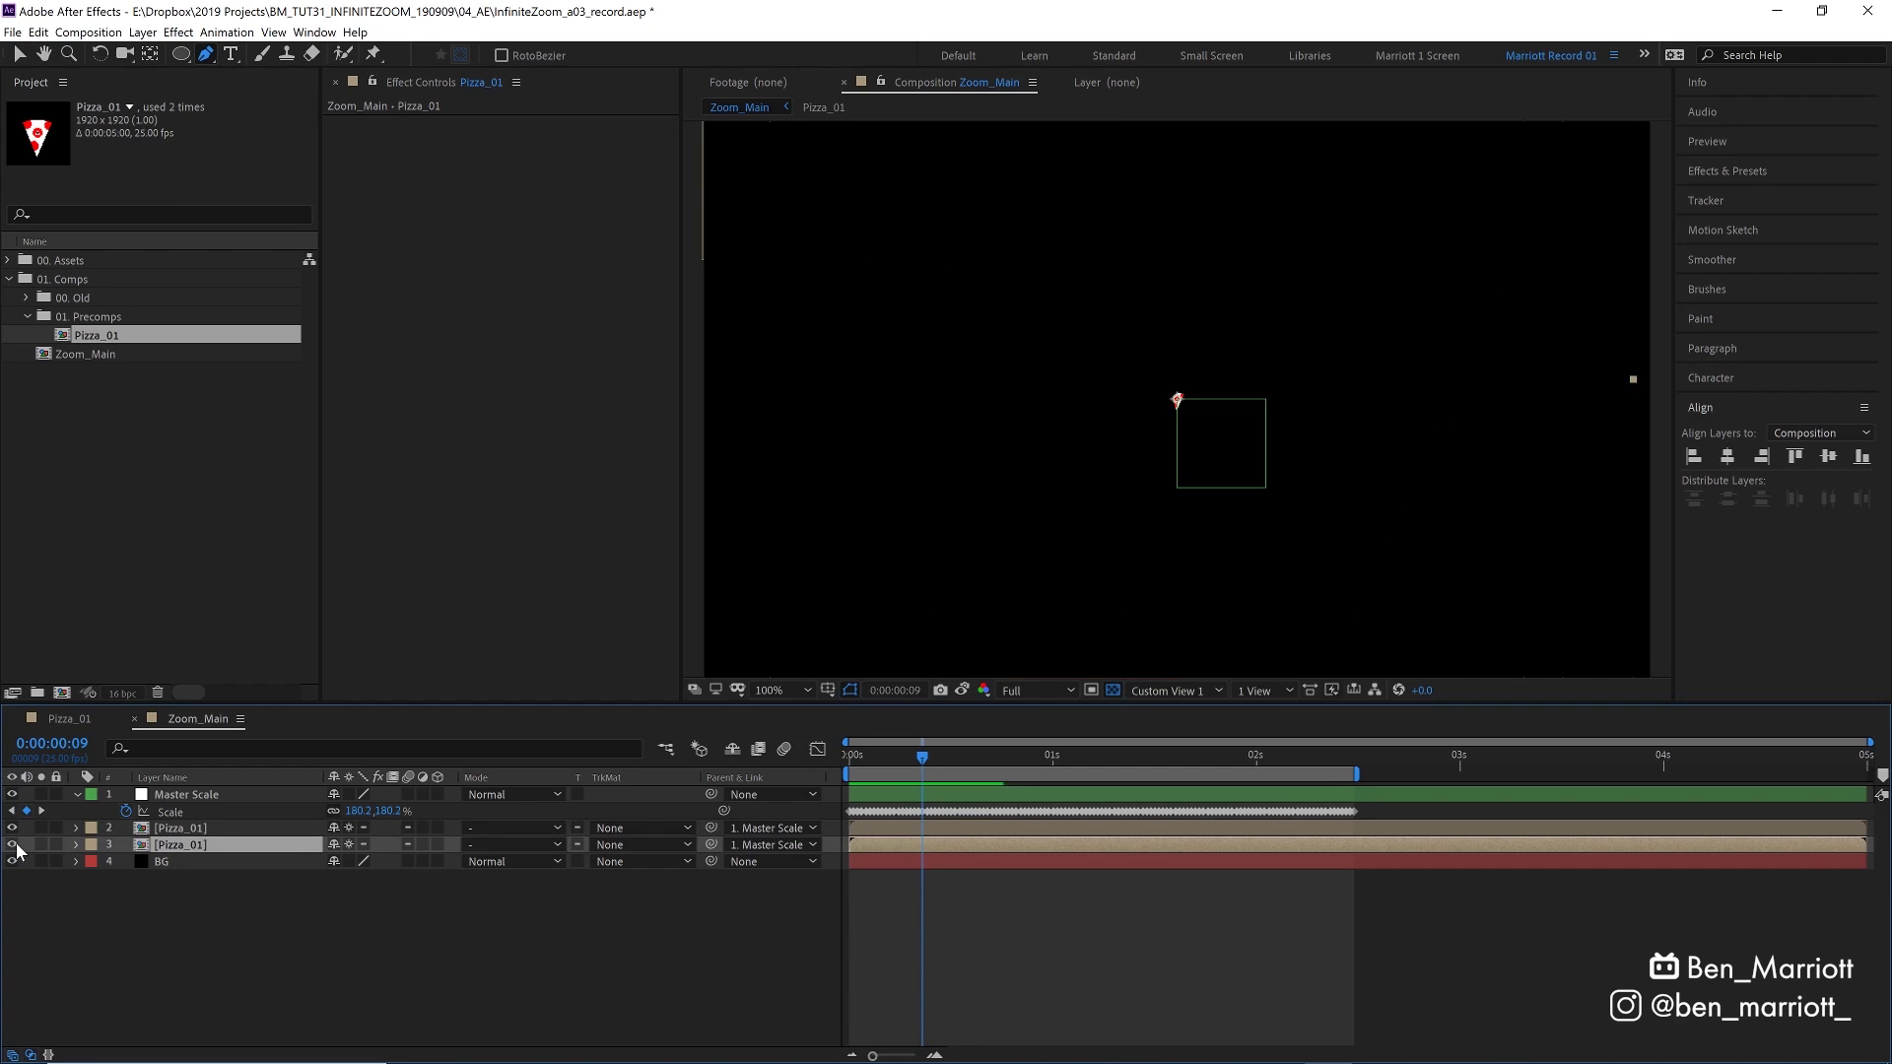
left_click(12, 845)
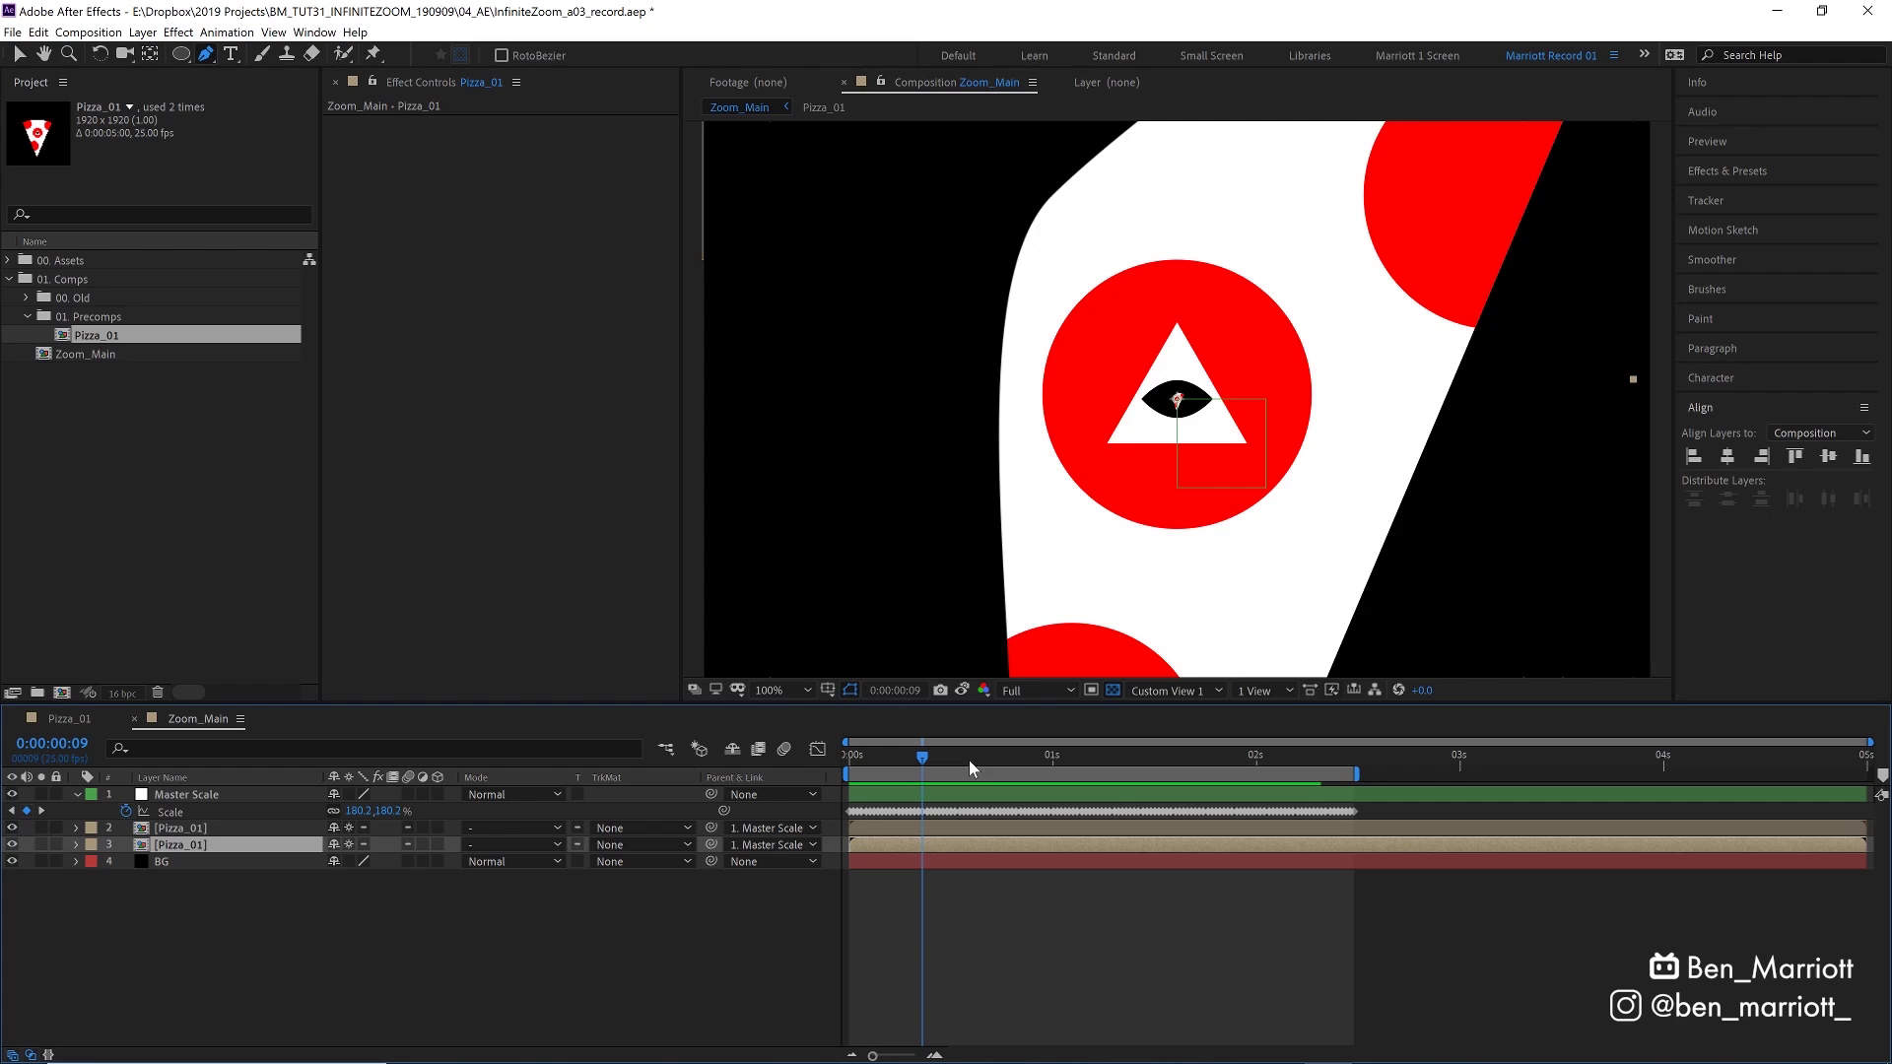
key("Page_Down")
key("Page_Down")
key("Page_Down")
key("Page_Down")
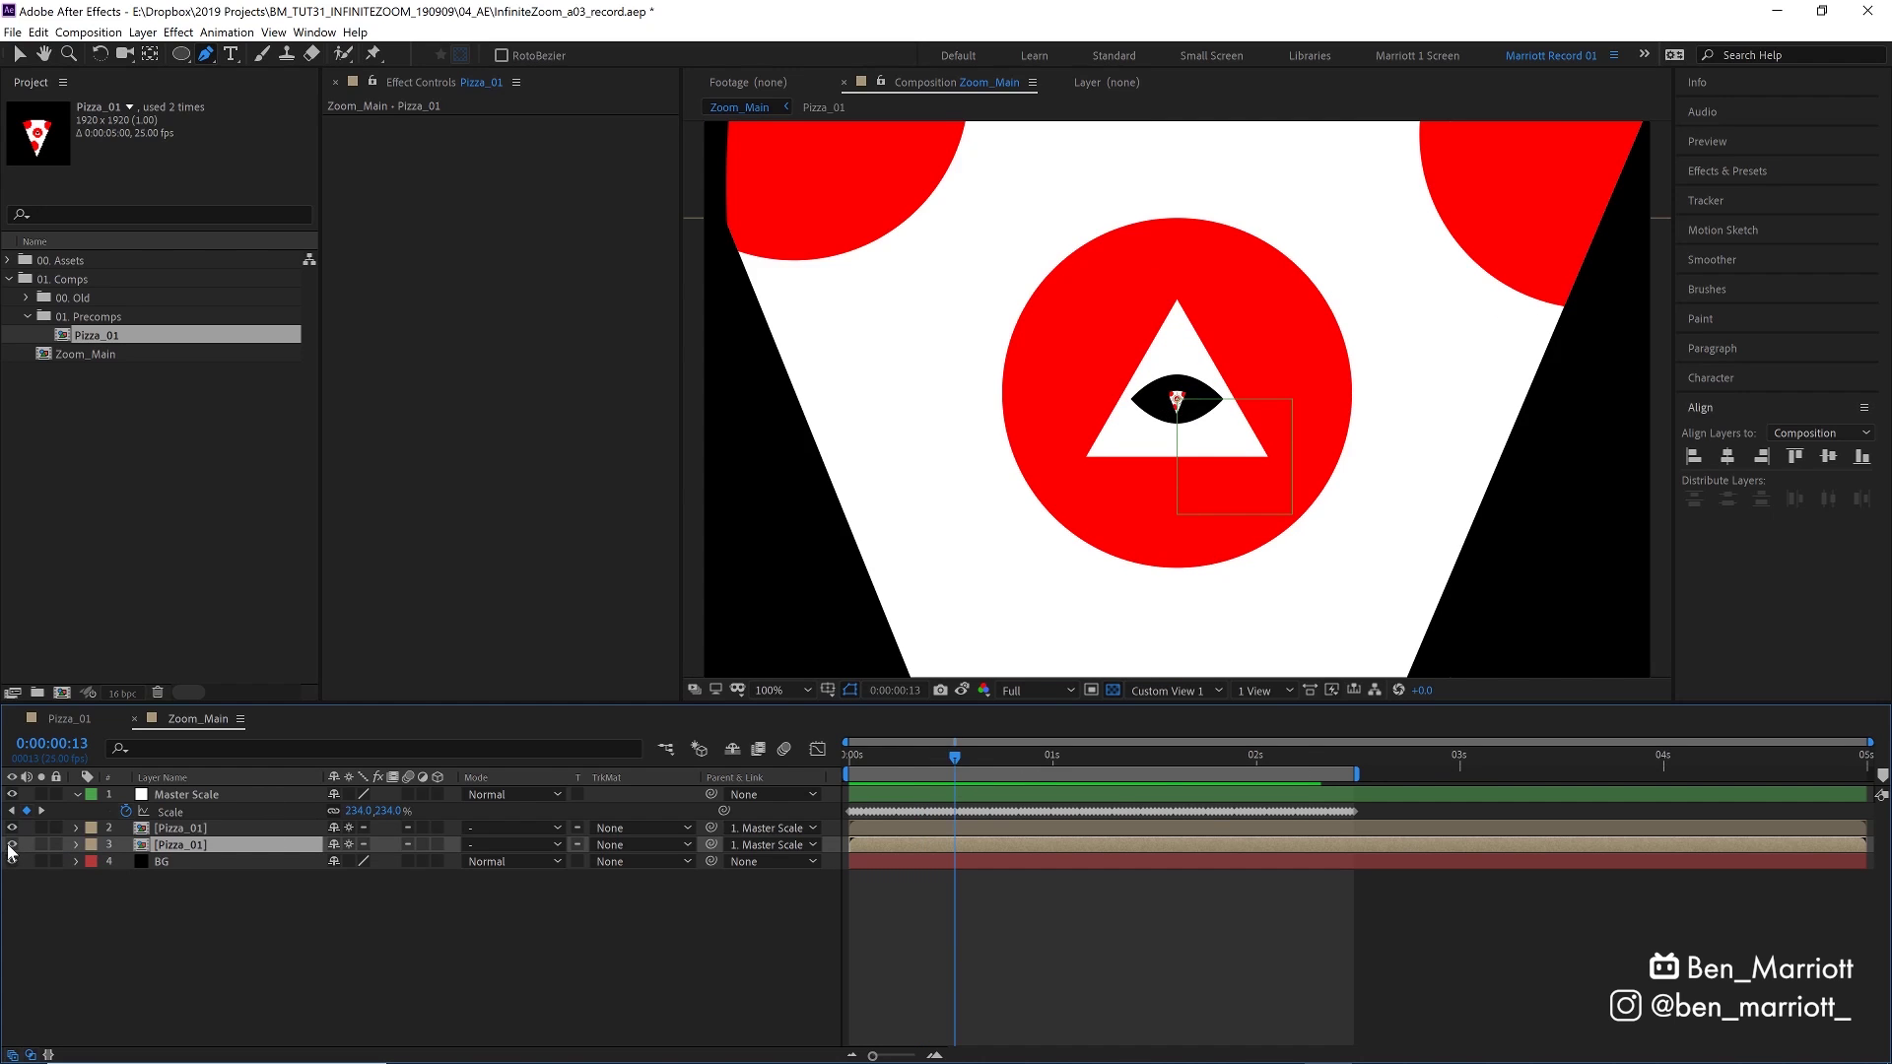
left_click(12, 845)
left_click(12, 844)
left_click_drag(879, 749, 1350, 741)
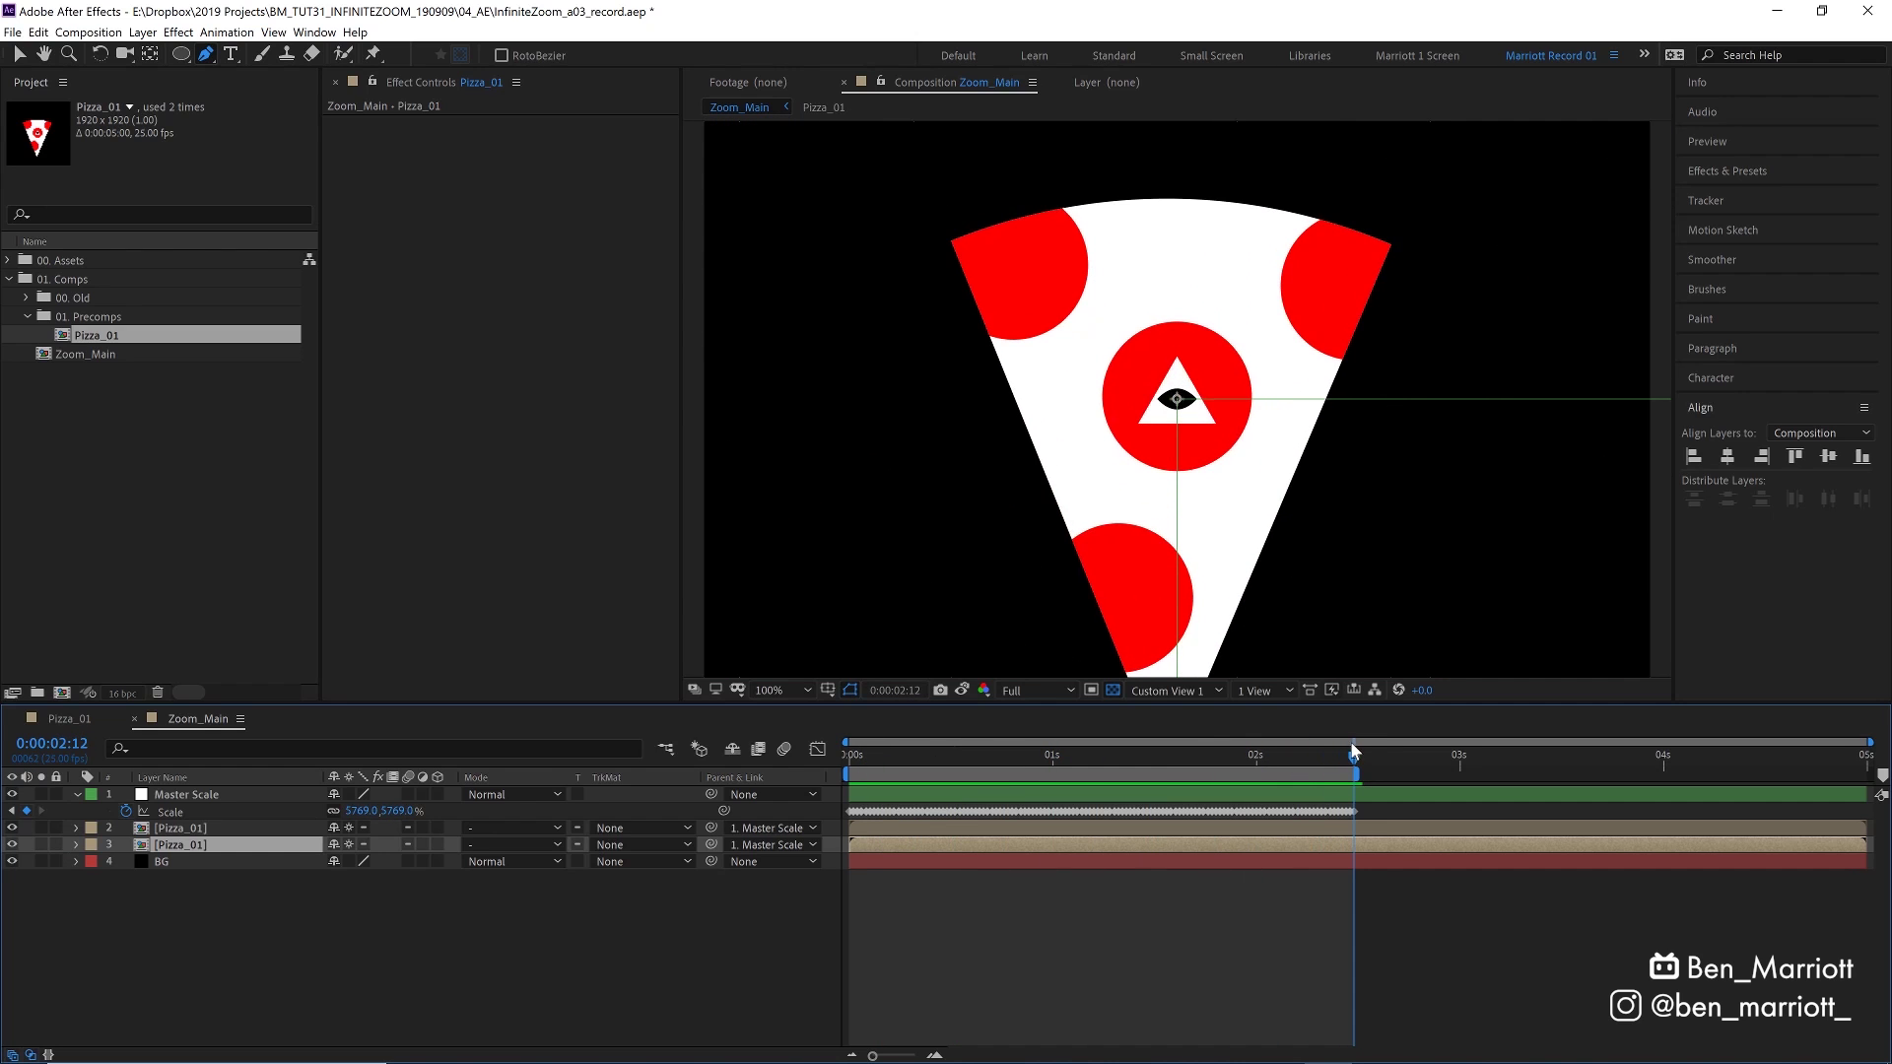
Mark frame 0:00:02:12 on the inner pizza layer and shift that layer slightly earlier
left_click(1360, 885)
left_click(1351, 844)
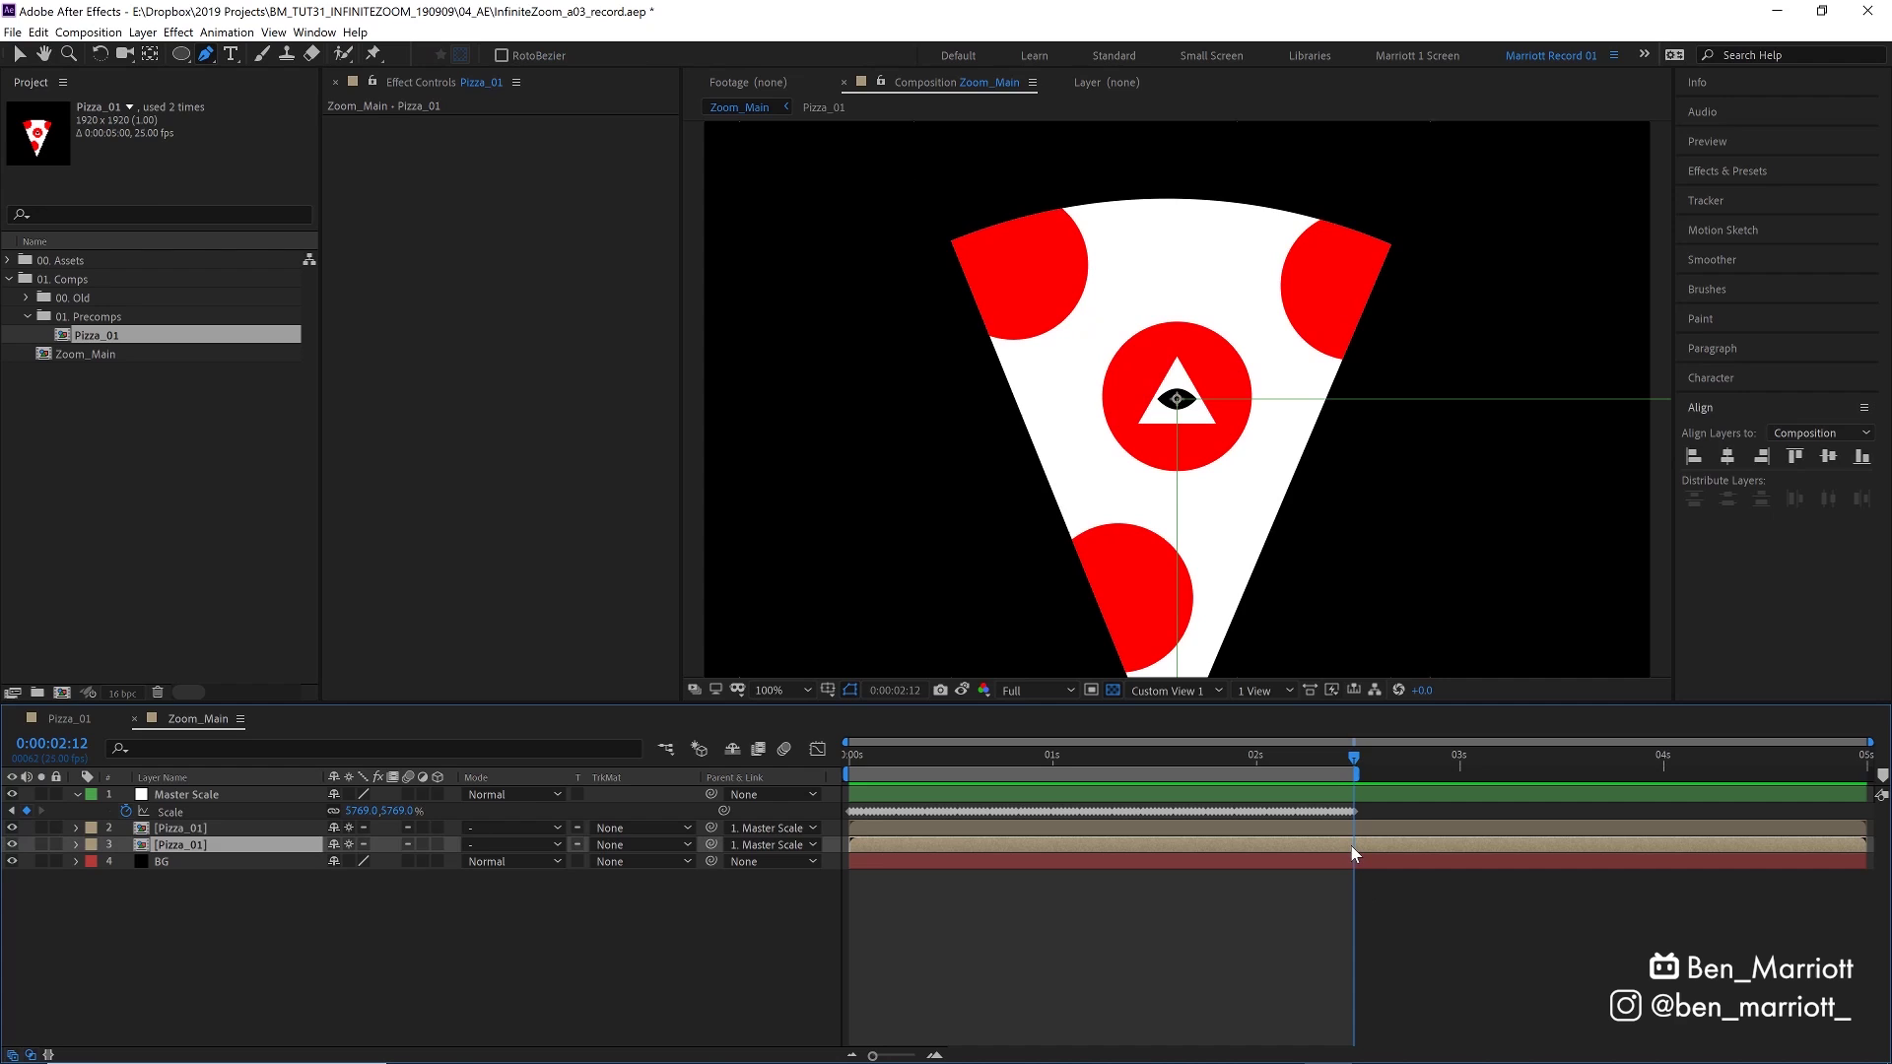
key("KP_Multiply")
left_click_drag(1380, 850, 1356, 853)
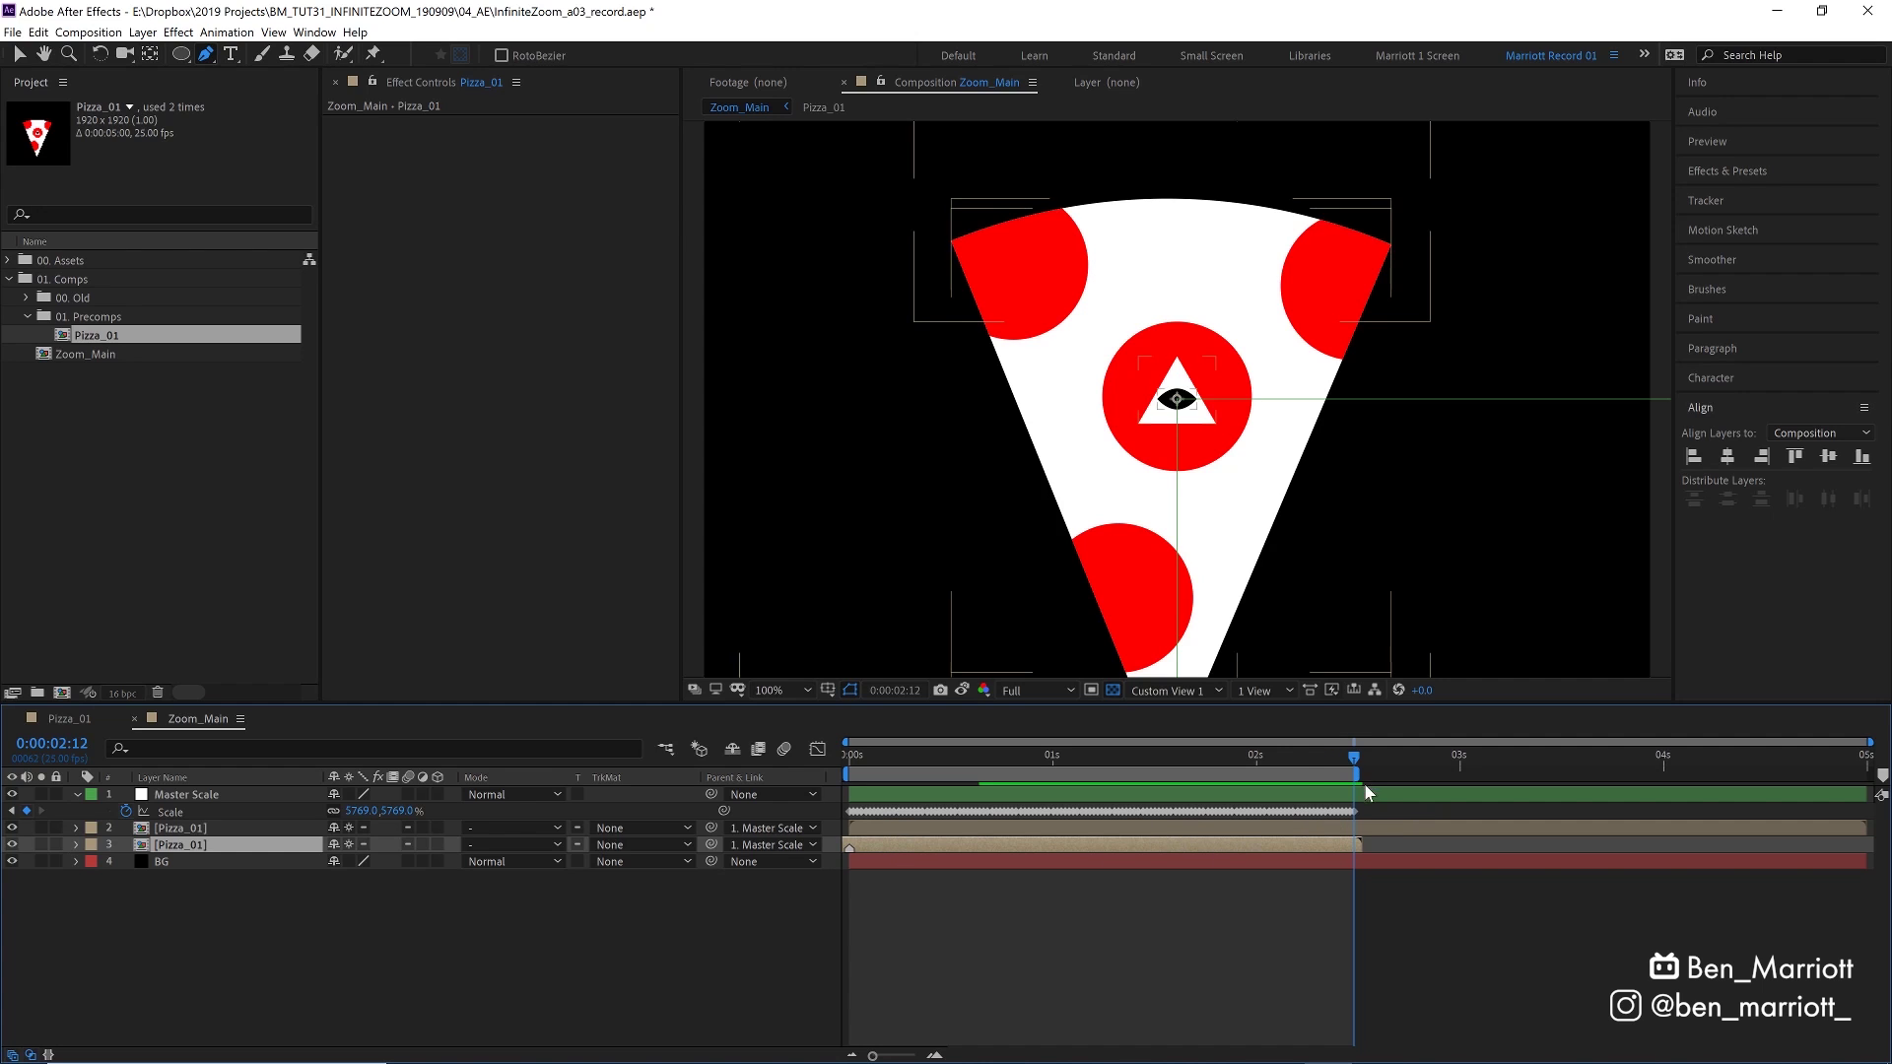
left_click_drag(1297, 761, 1350, 771)
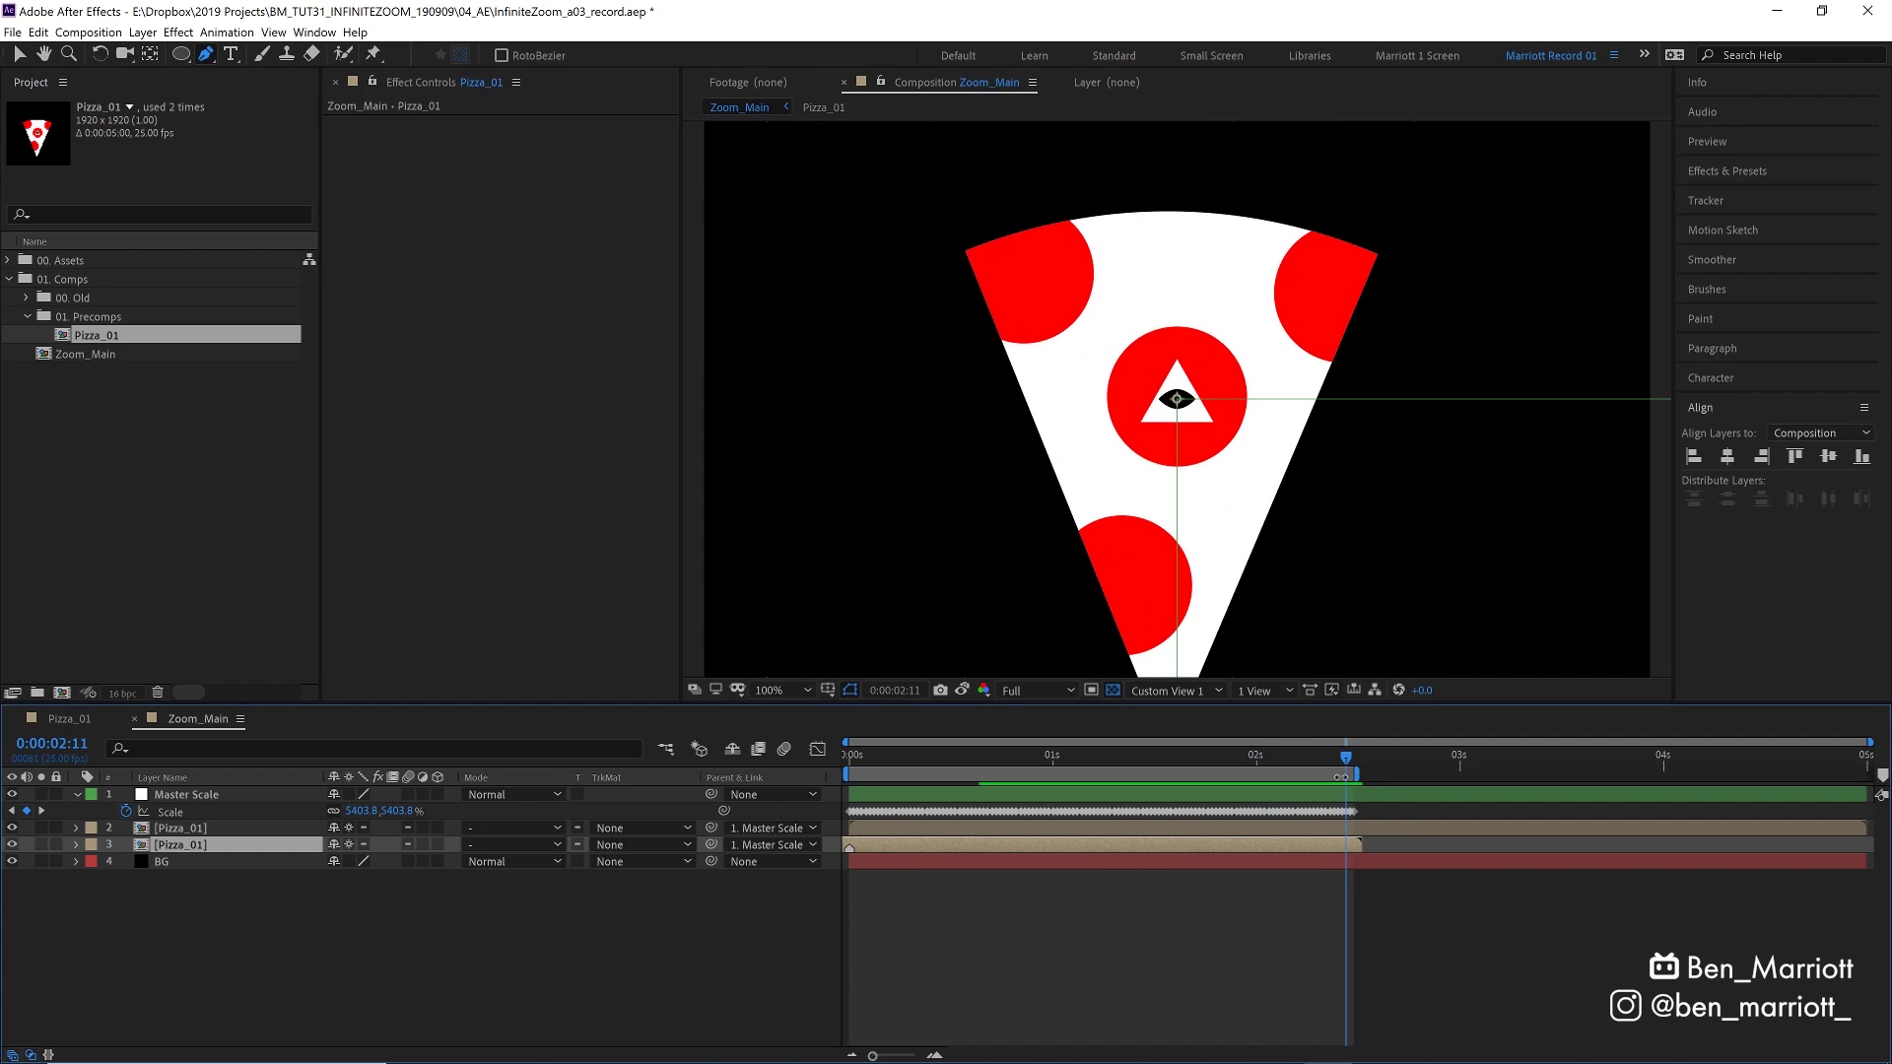
Preview the zoom from 0s to check that it flows seamlessly into the nested slice
left_click(849, 761)
key("space")
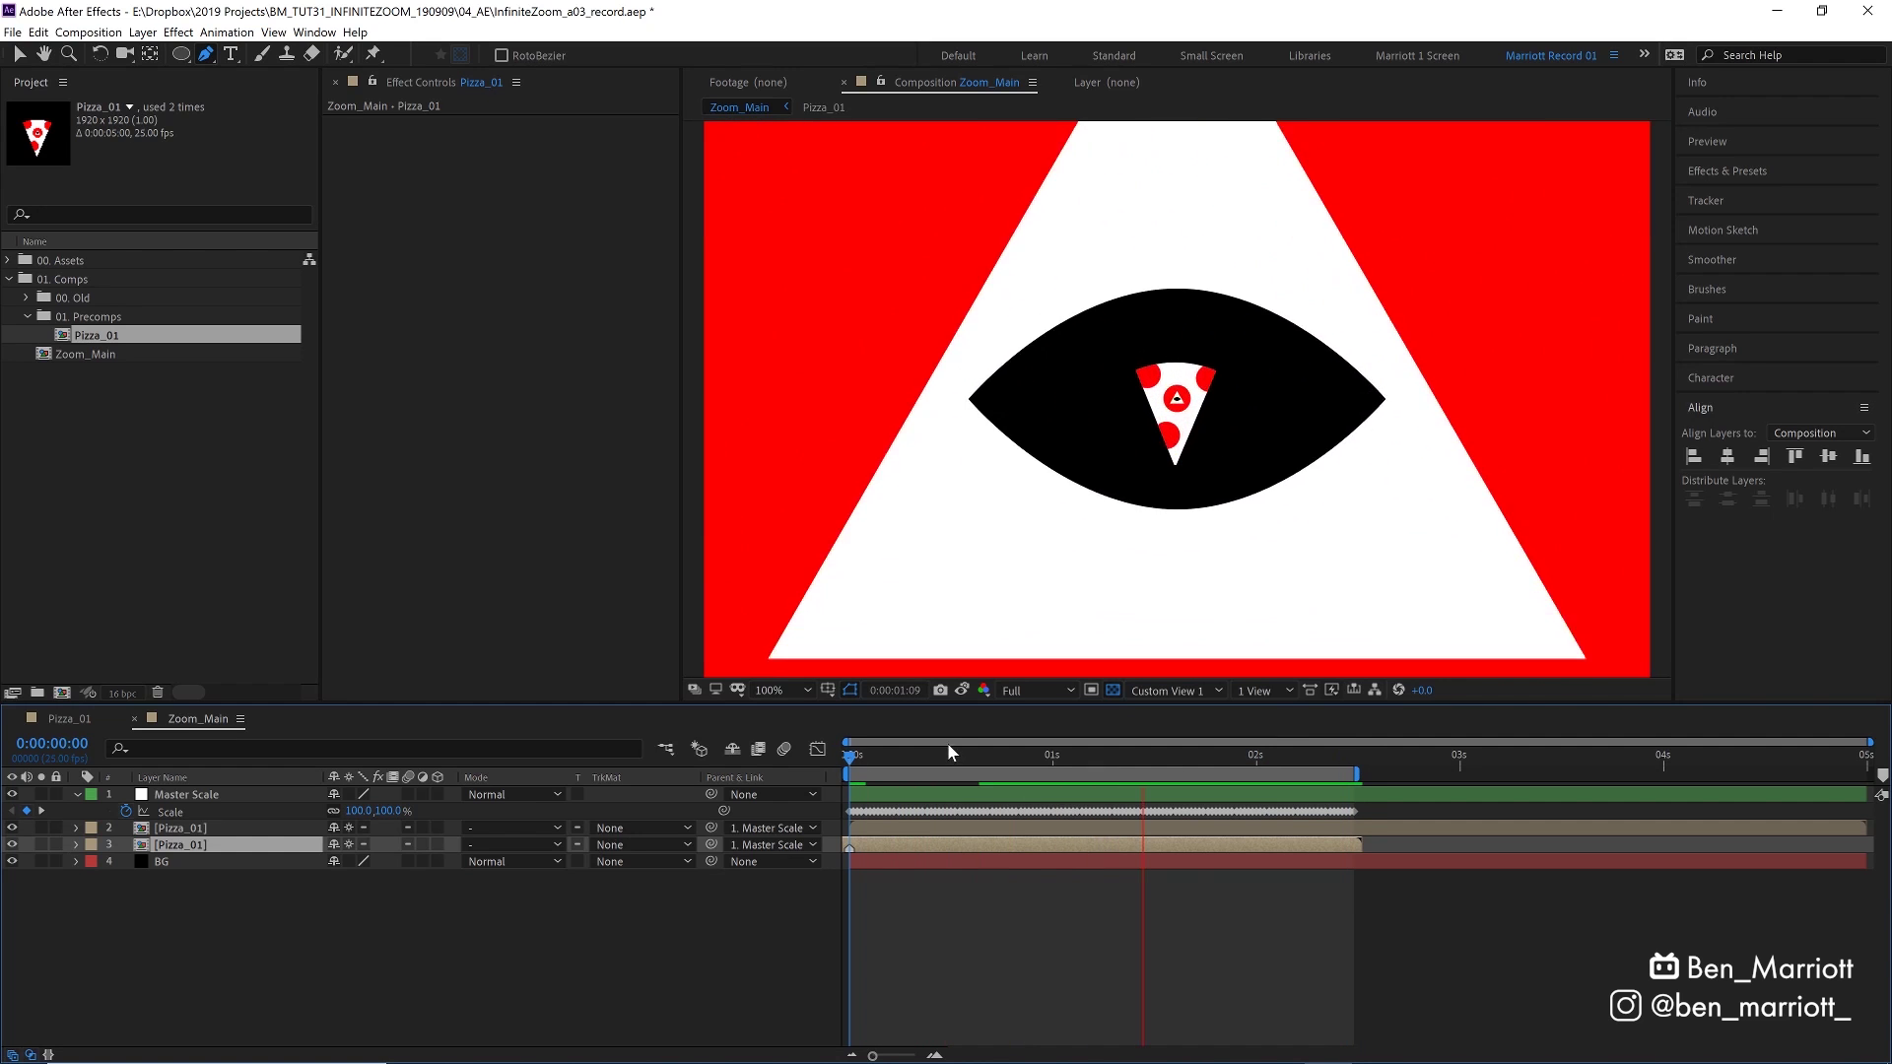
left_click_drag(893, 770, 1351, 732)
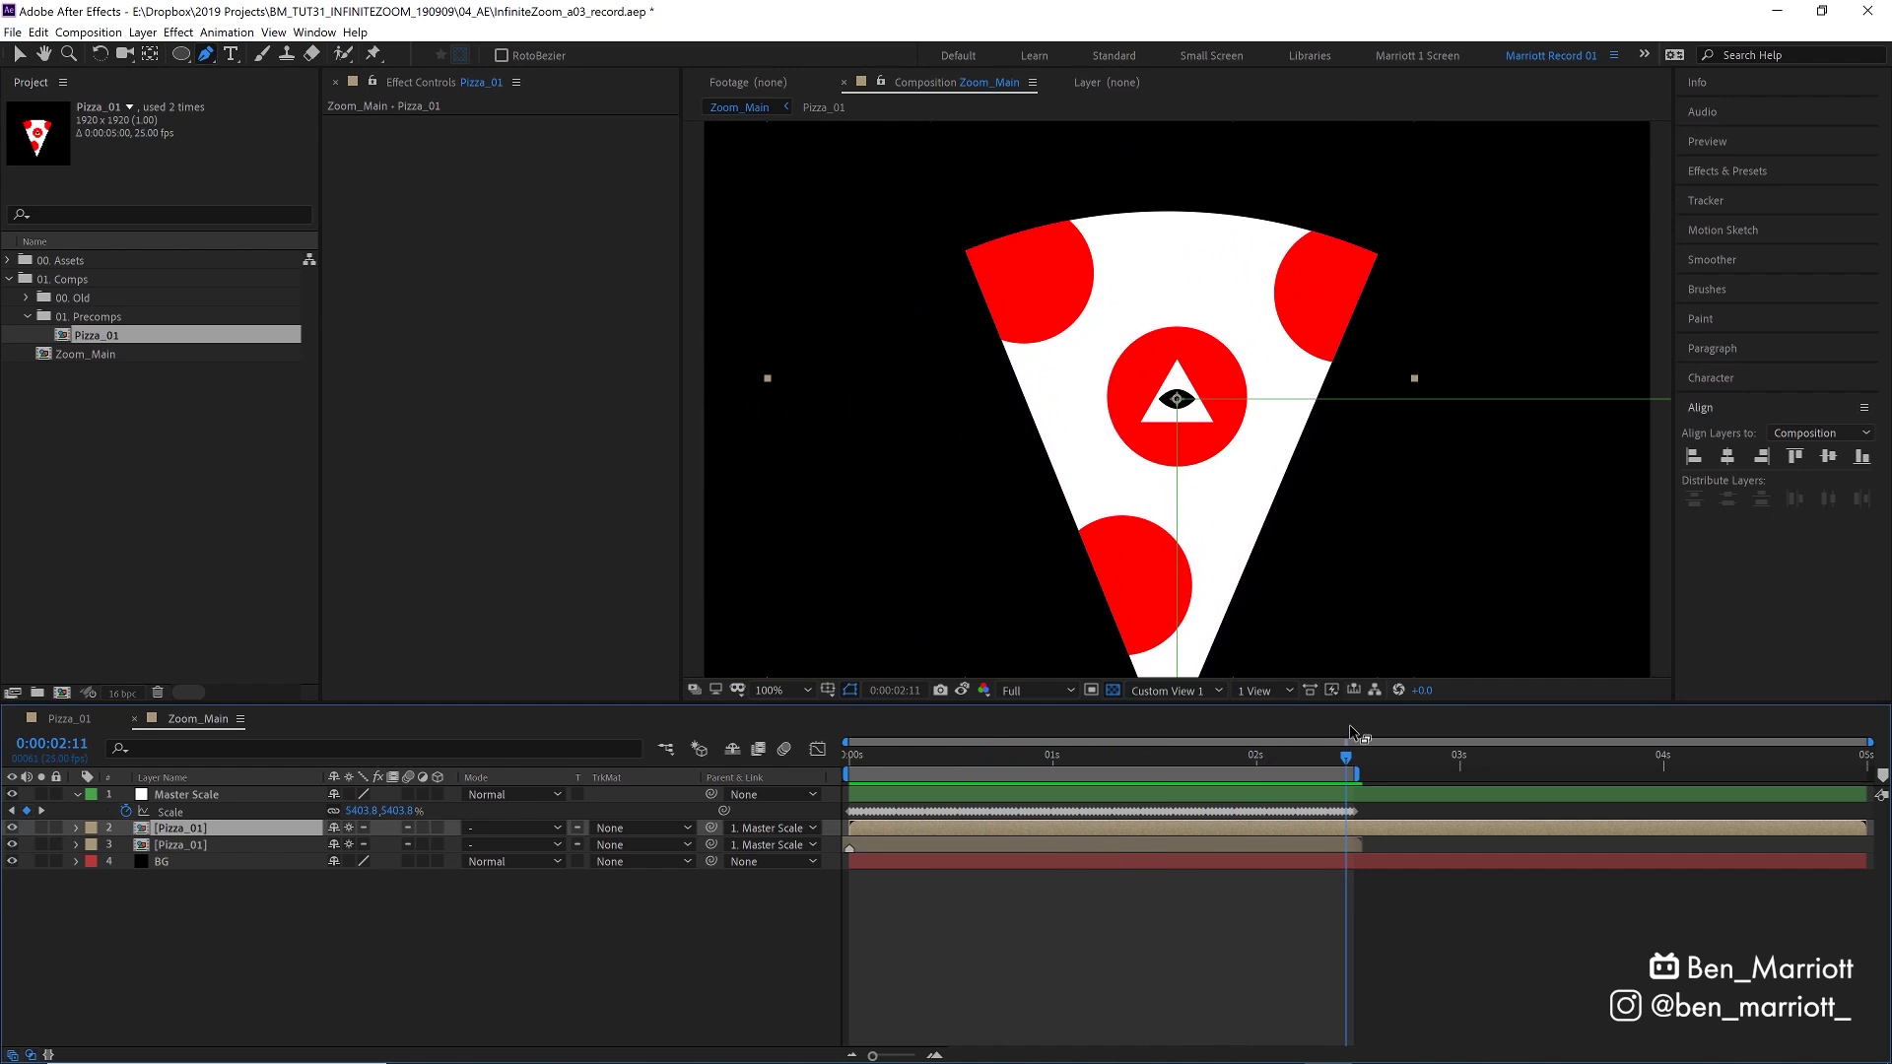
left_click(871, 845)
left_click_drag(861, 749, 846, 781)
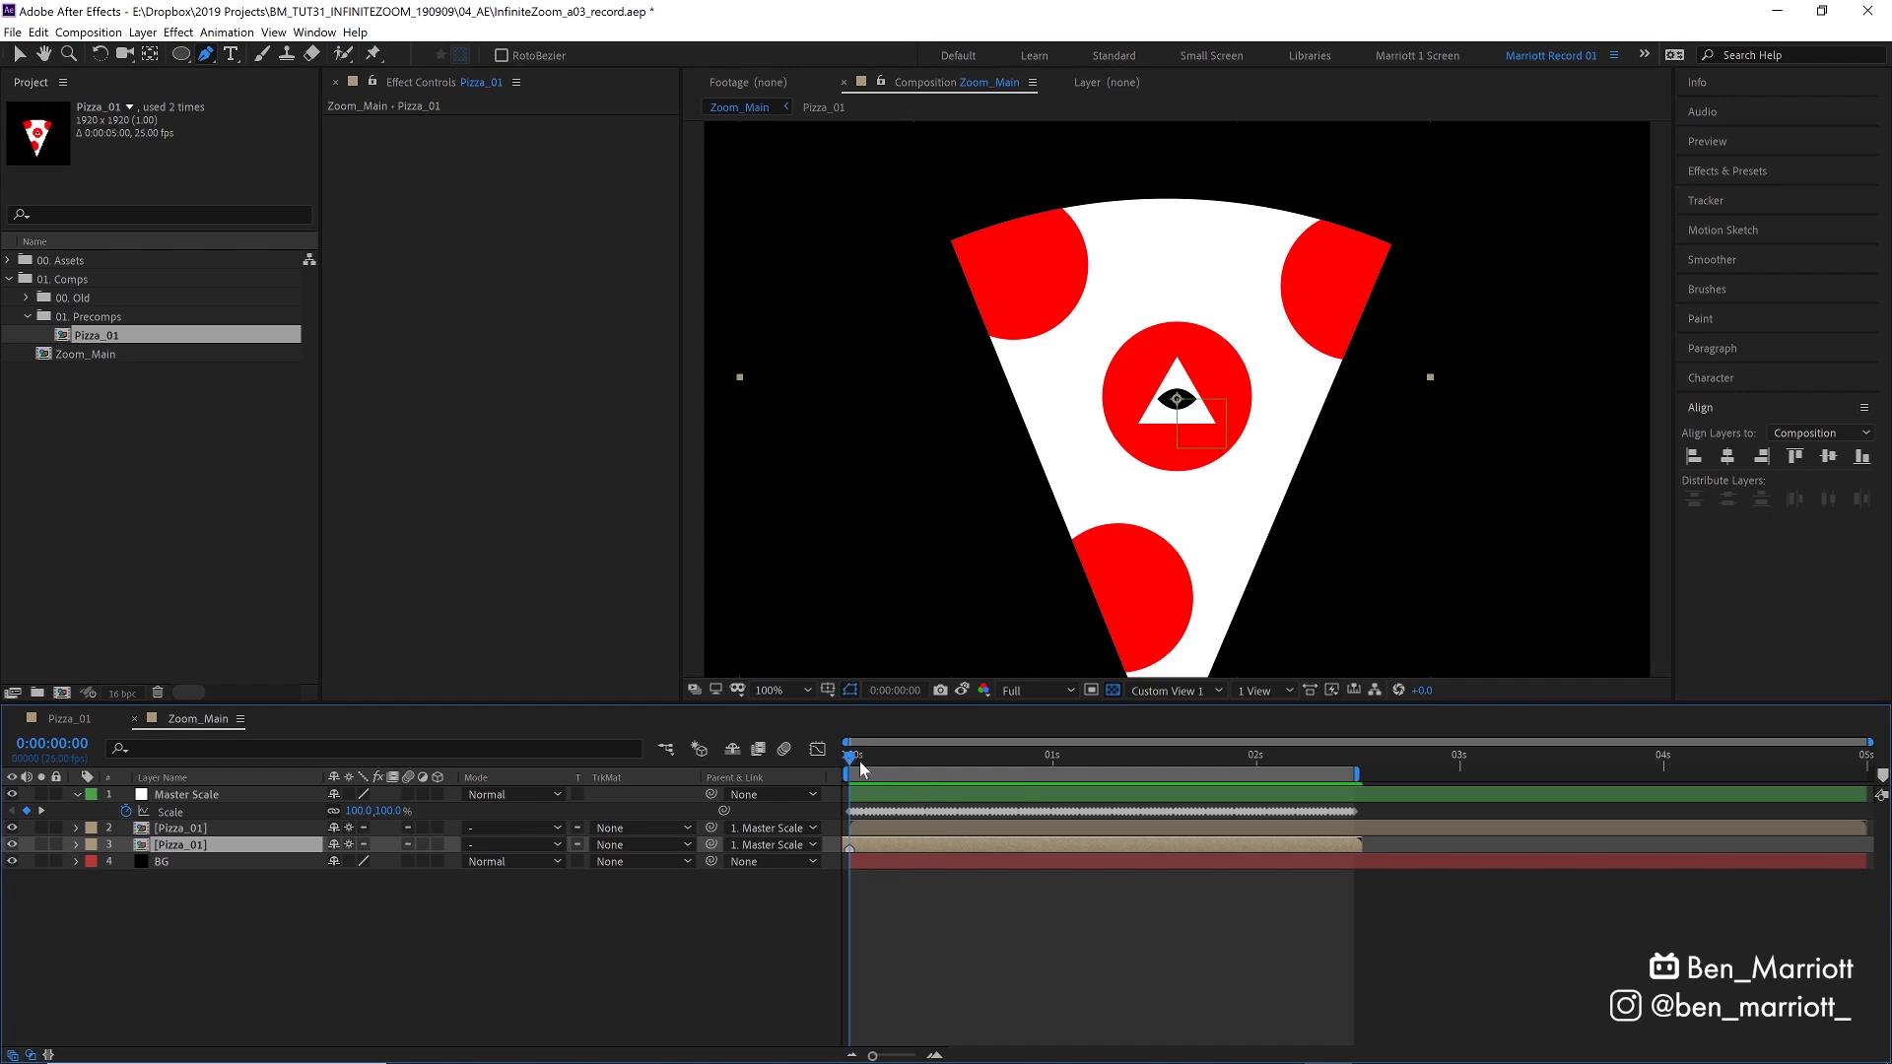
left_click_drag(863, 759, 971, 761)
key("space")
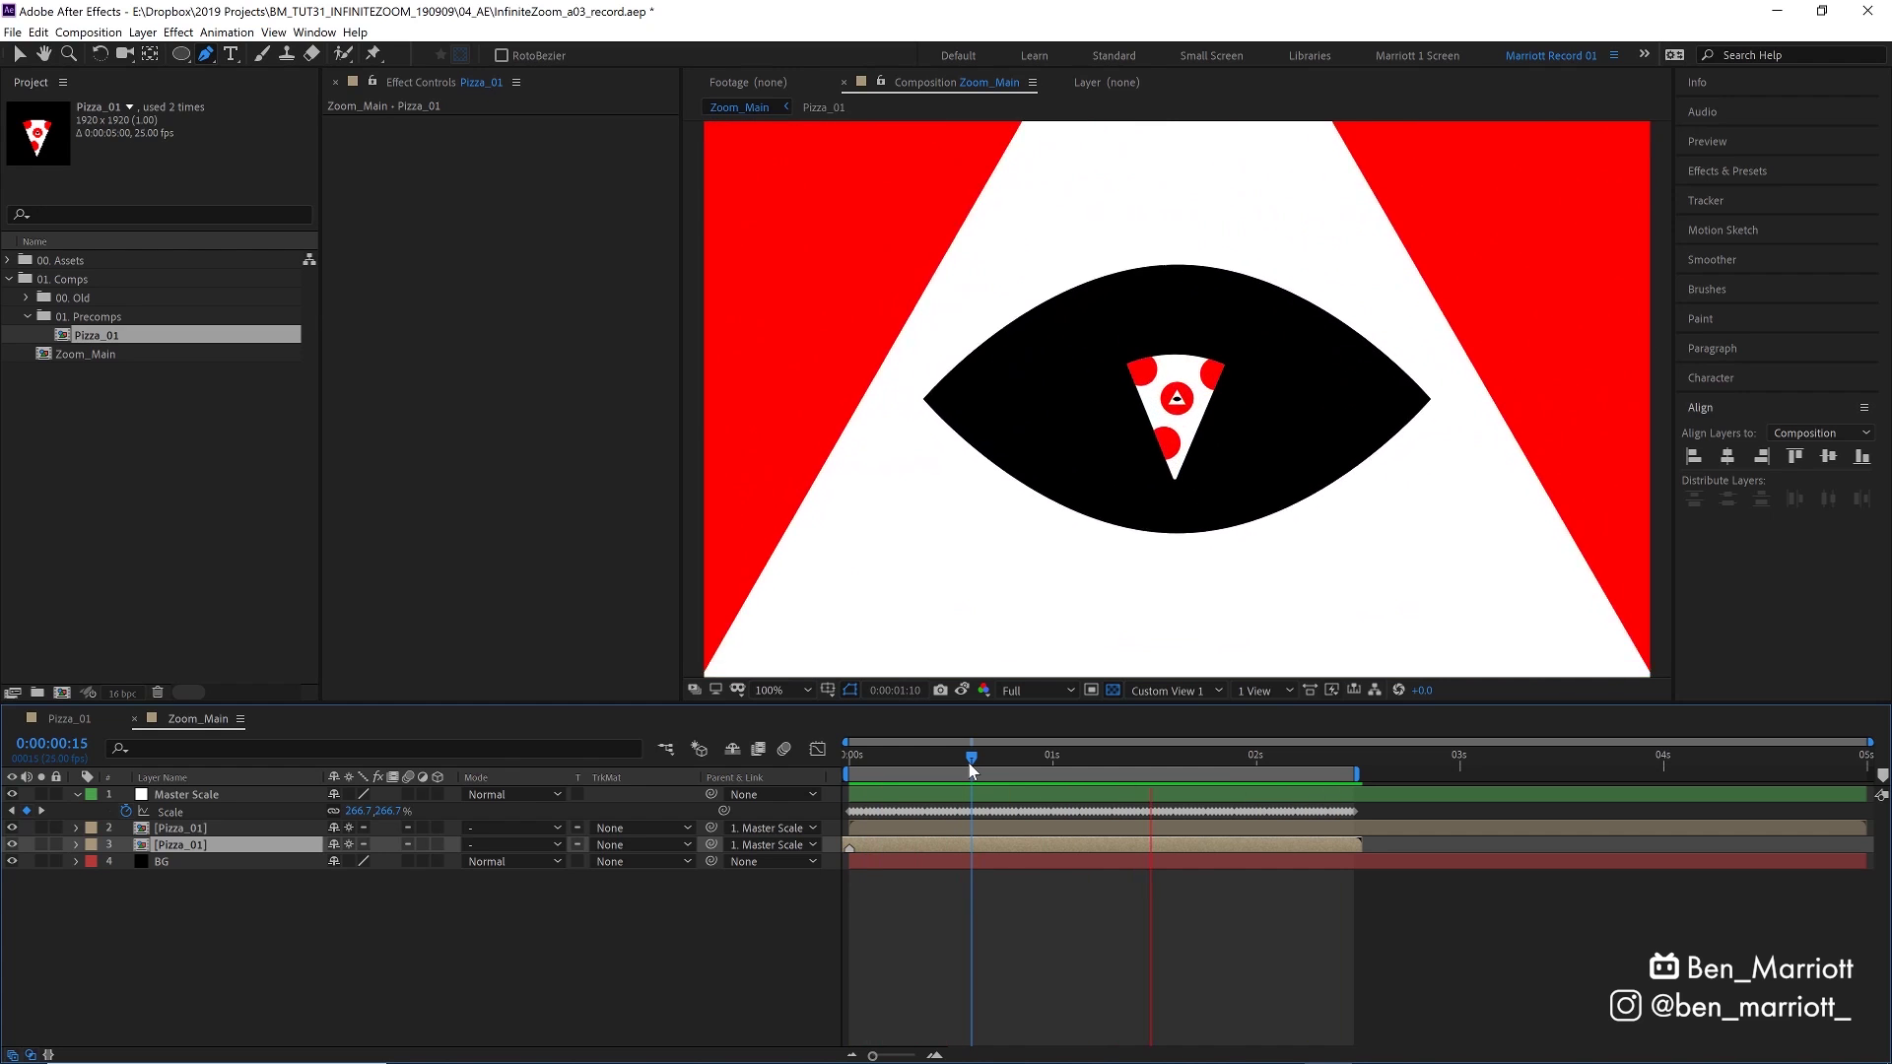
key("space")
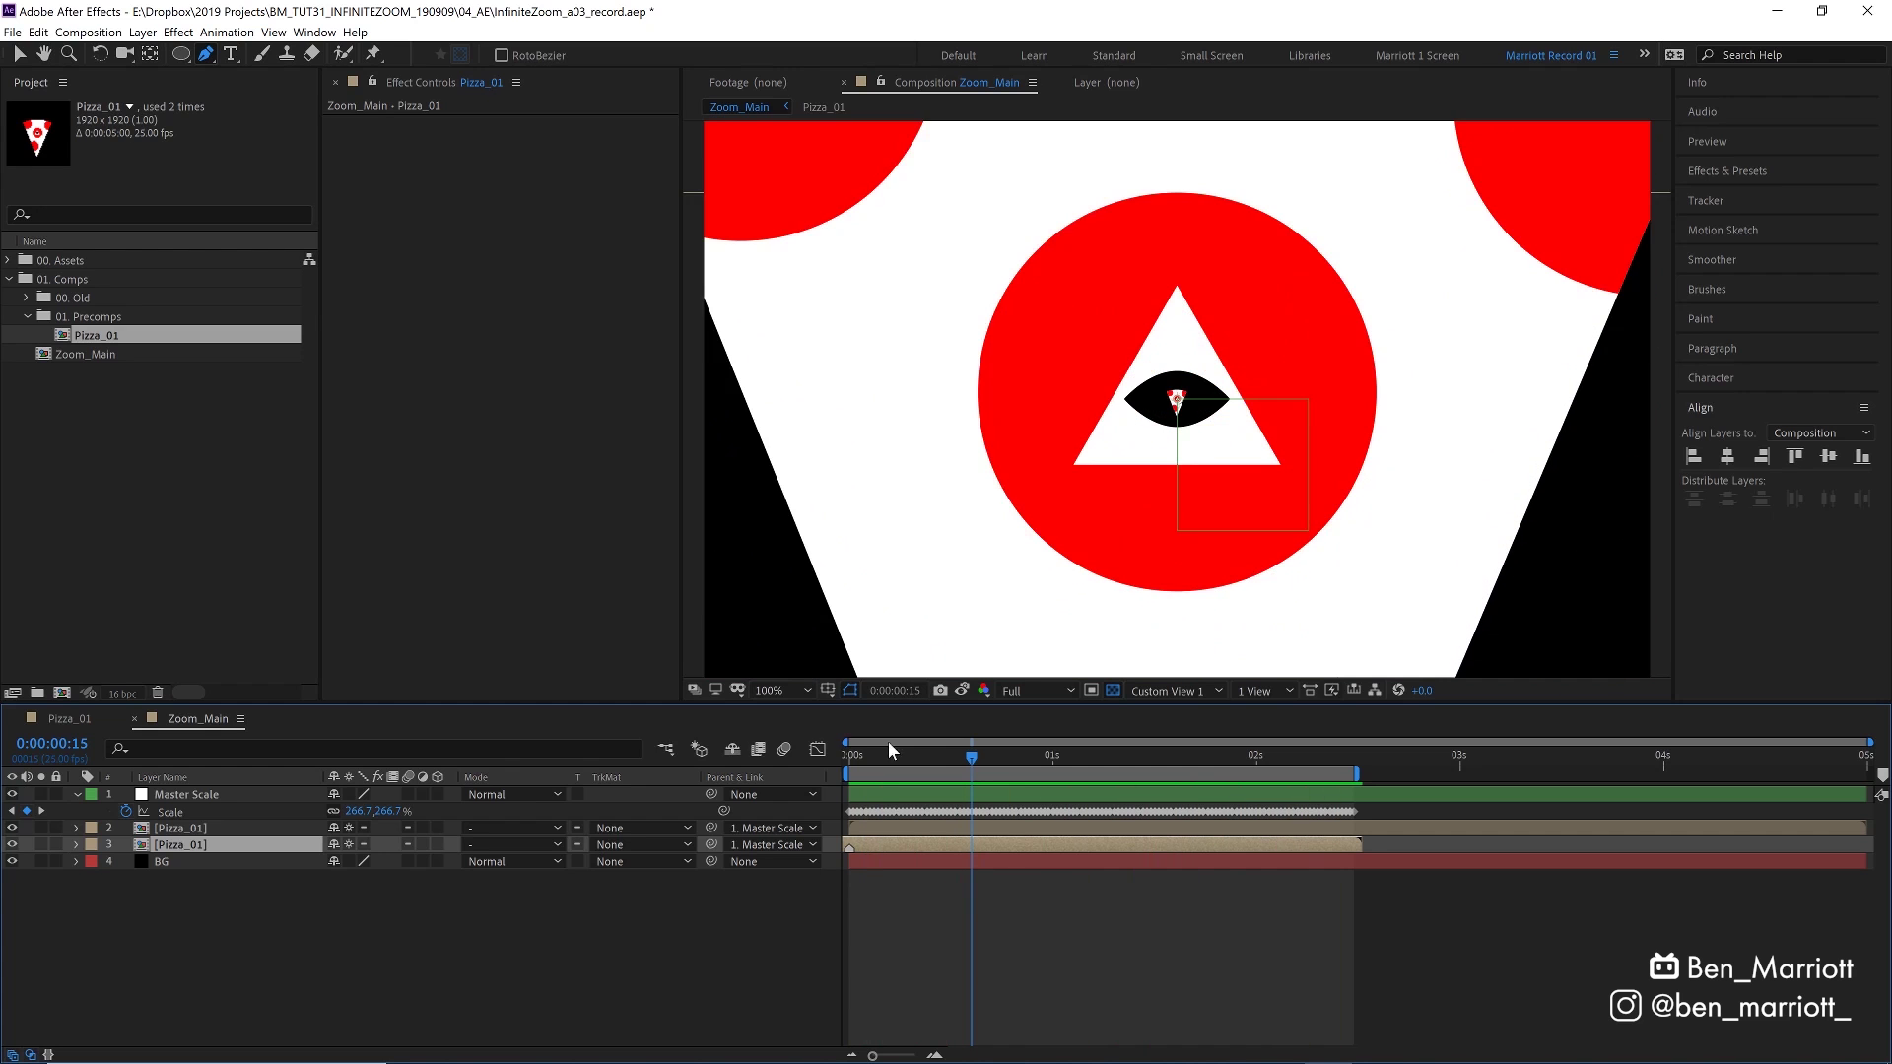
In Pizza_01, feather the Reveal mask to 100 pixels and switch Reveal to Dissolve mode
double_click(974, 842)
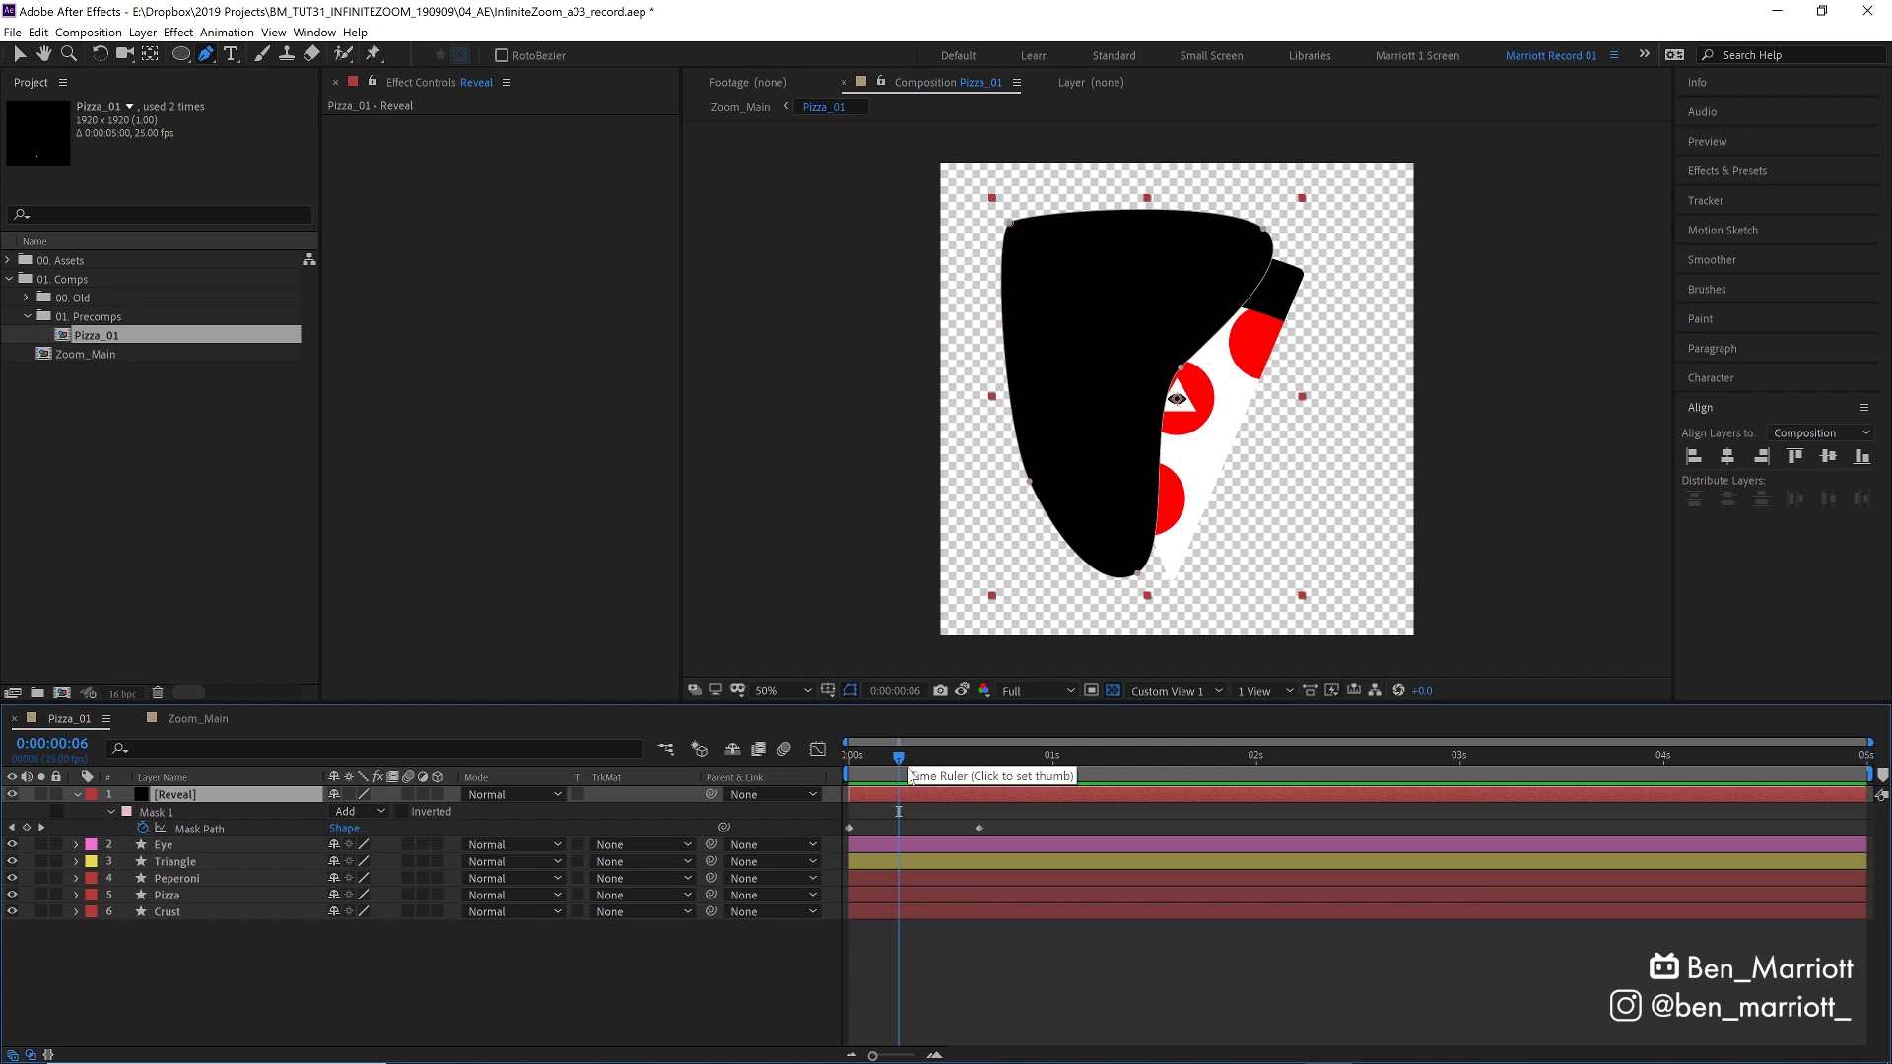
key("f")
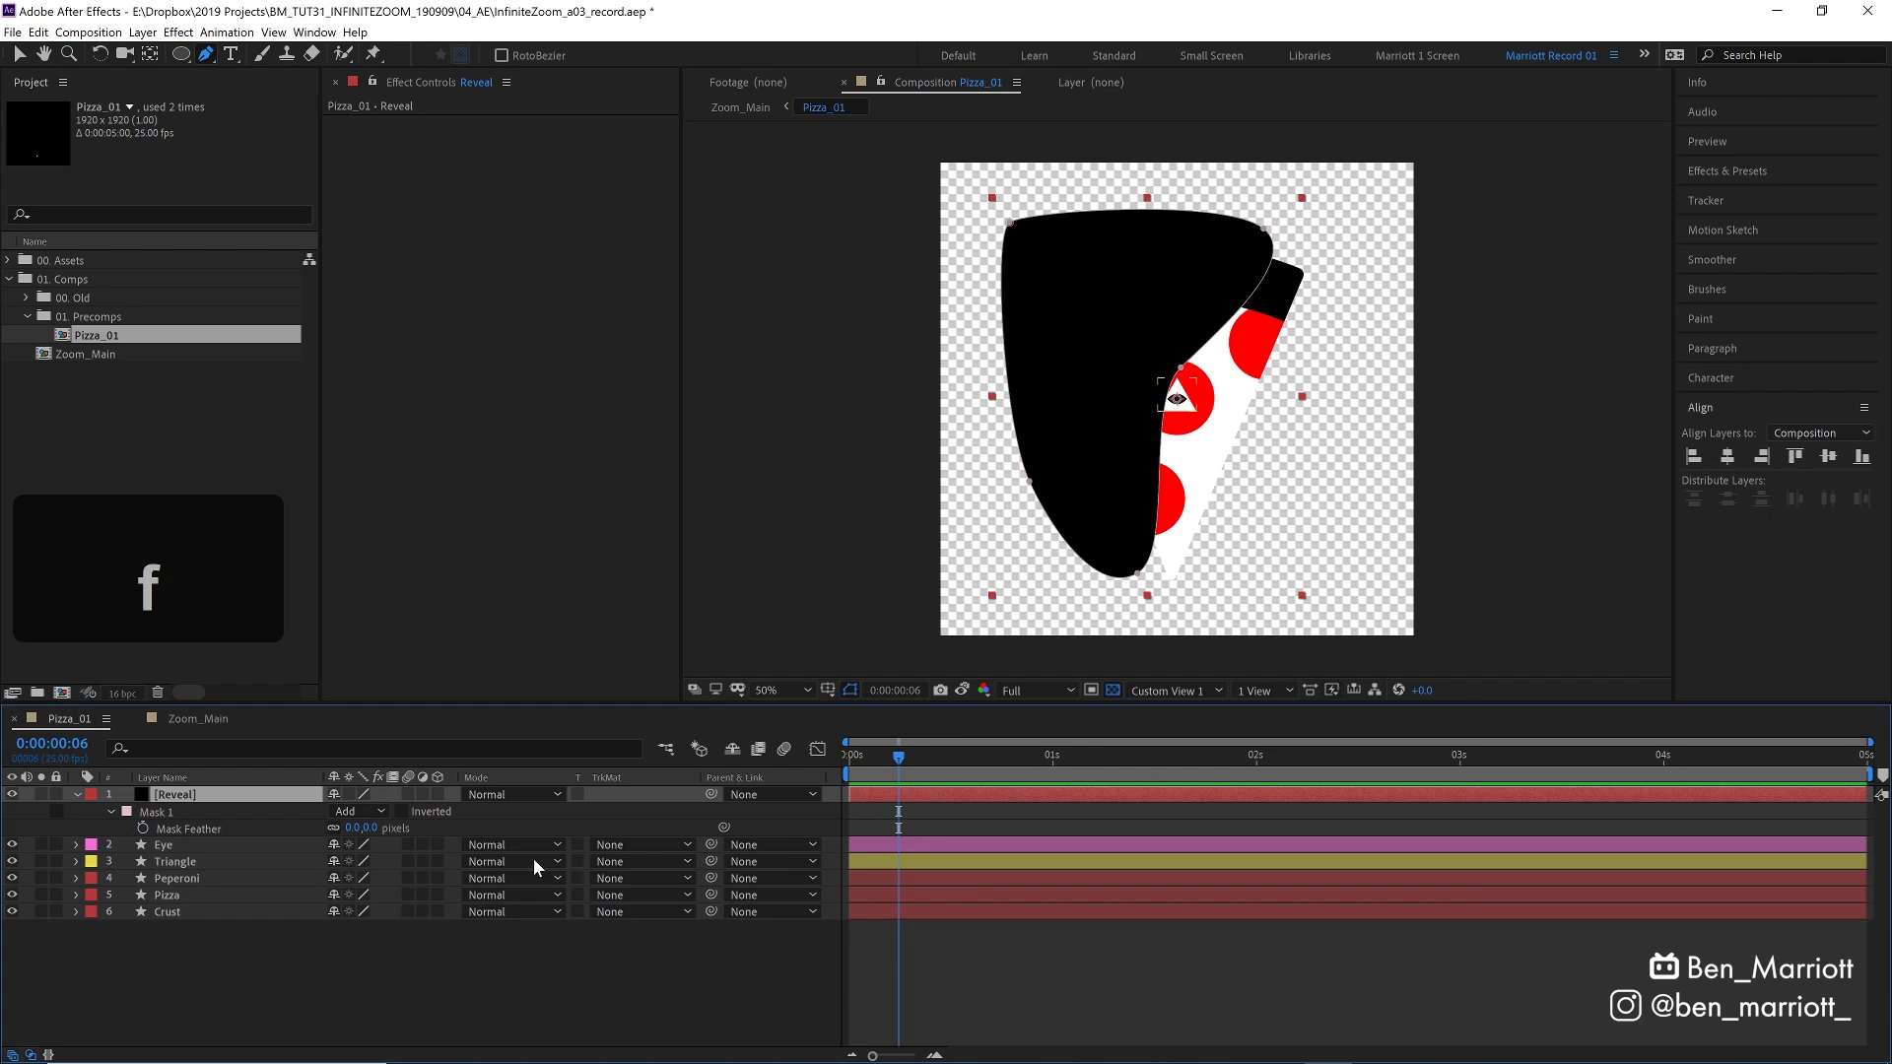
left_click_drag(374, 827, 717, 806)
mouse_move(908, 772)
left_mouse_down()
mouse_move(818, 765)
mouse_move(920, 774)
mouse_move(906, 781)
left_mouse_up()
left_click(524, 793)
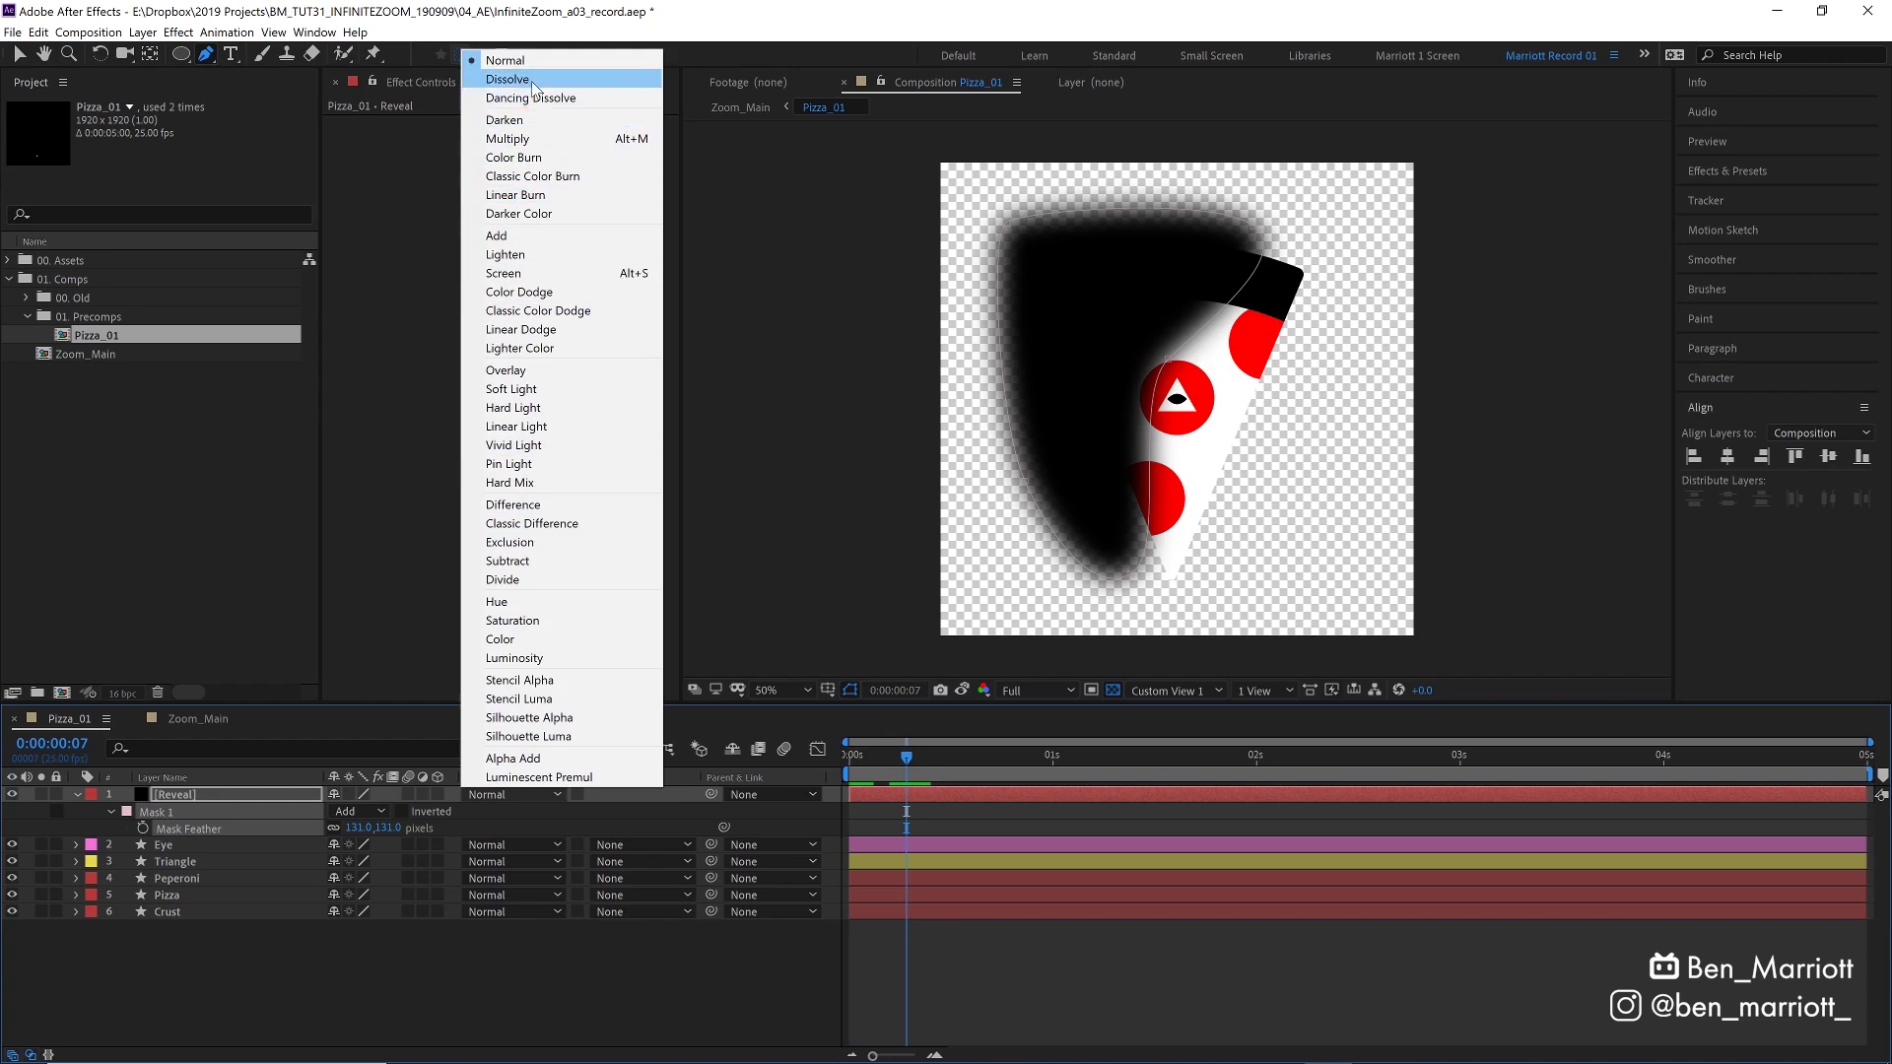
left_click(533, 81)
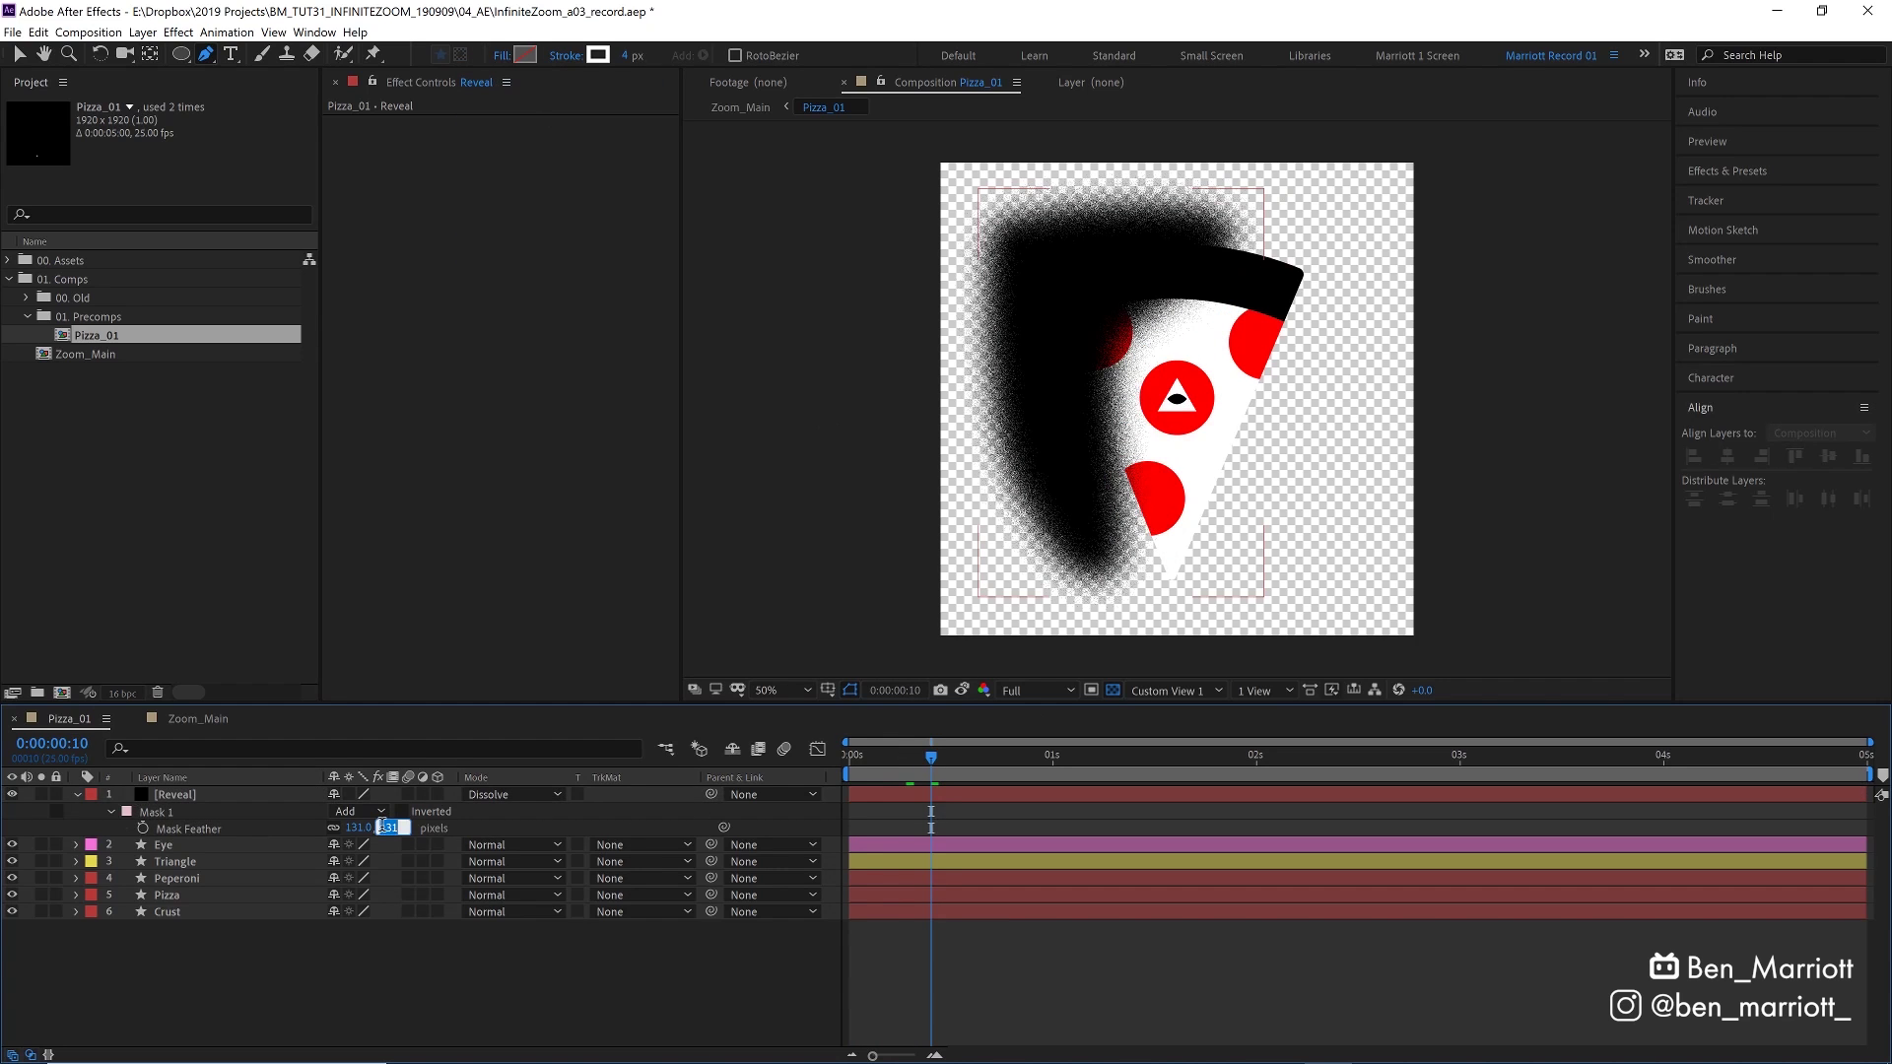
type("100")
key("KP_Enter")
left_click(905, 770)
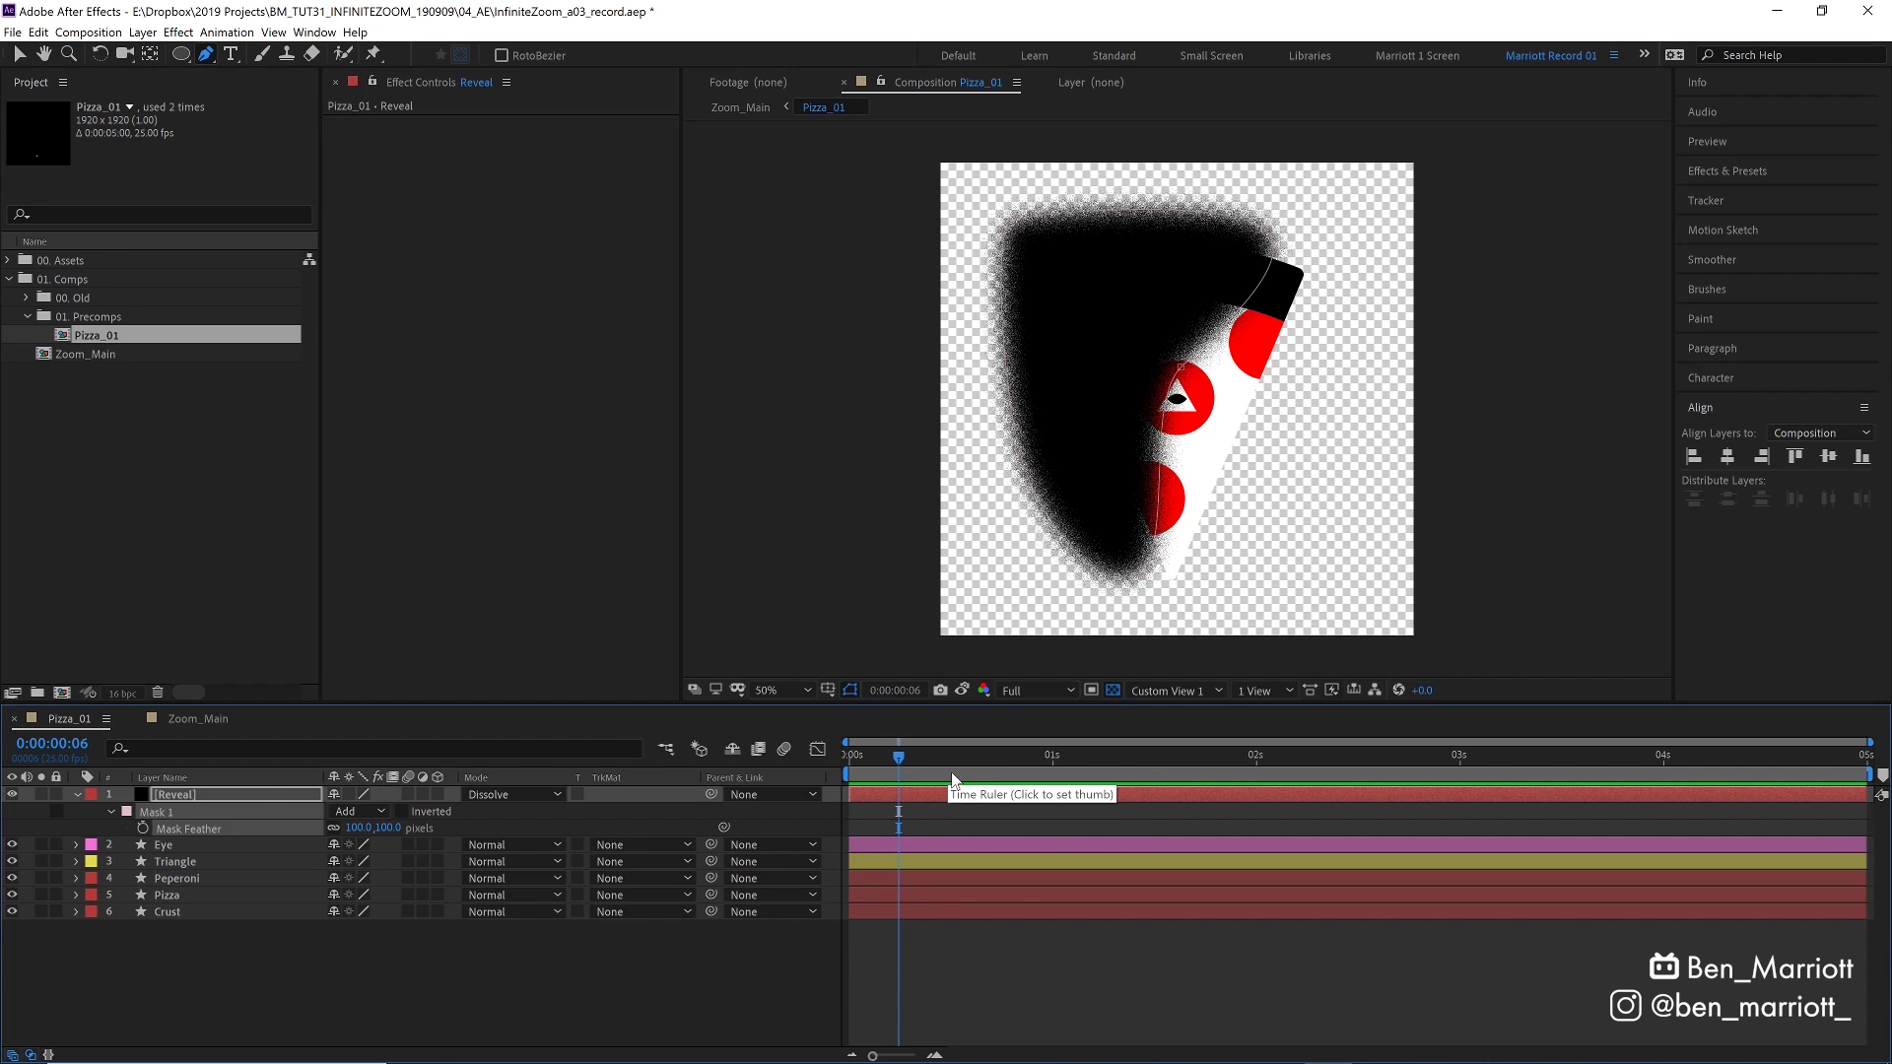
Duplicate the Peperoni layer as 'Peperoni - Shading' with fill colour 000000
left_click_drag(953, 777, 1052, 768)
left_click(181, 877)
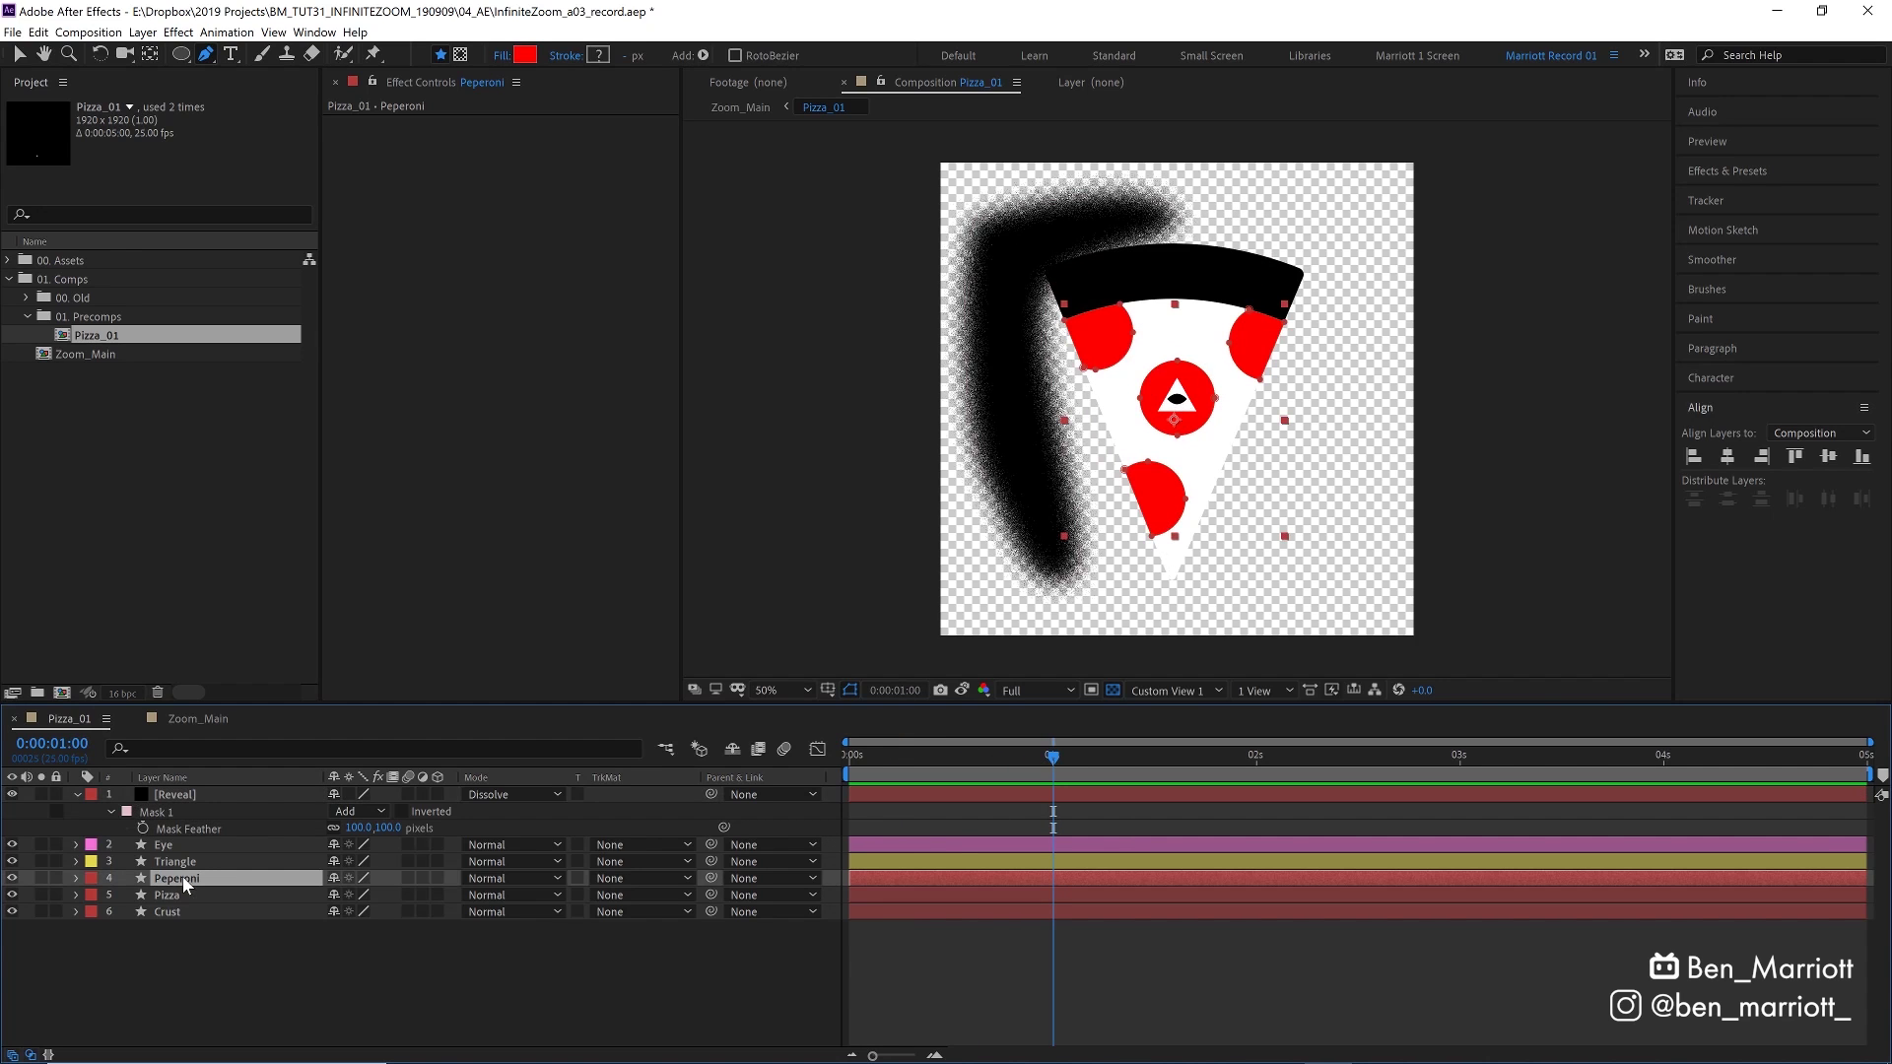
key("ctrl+d")
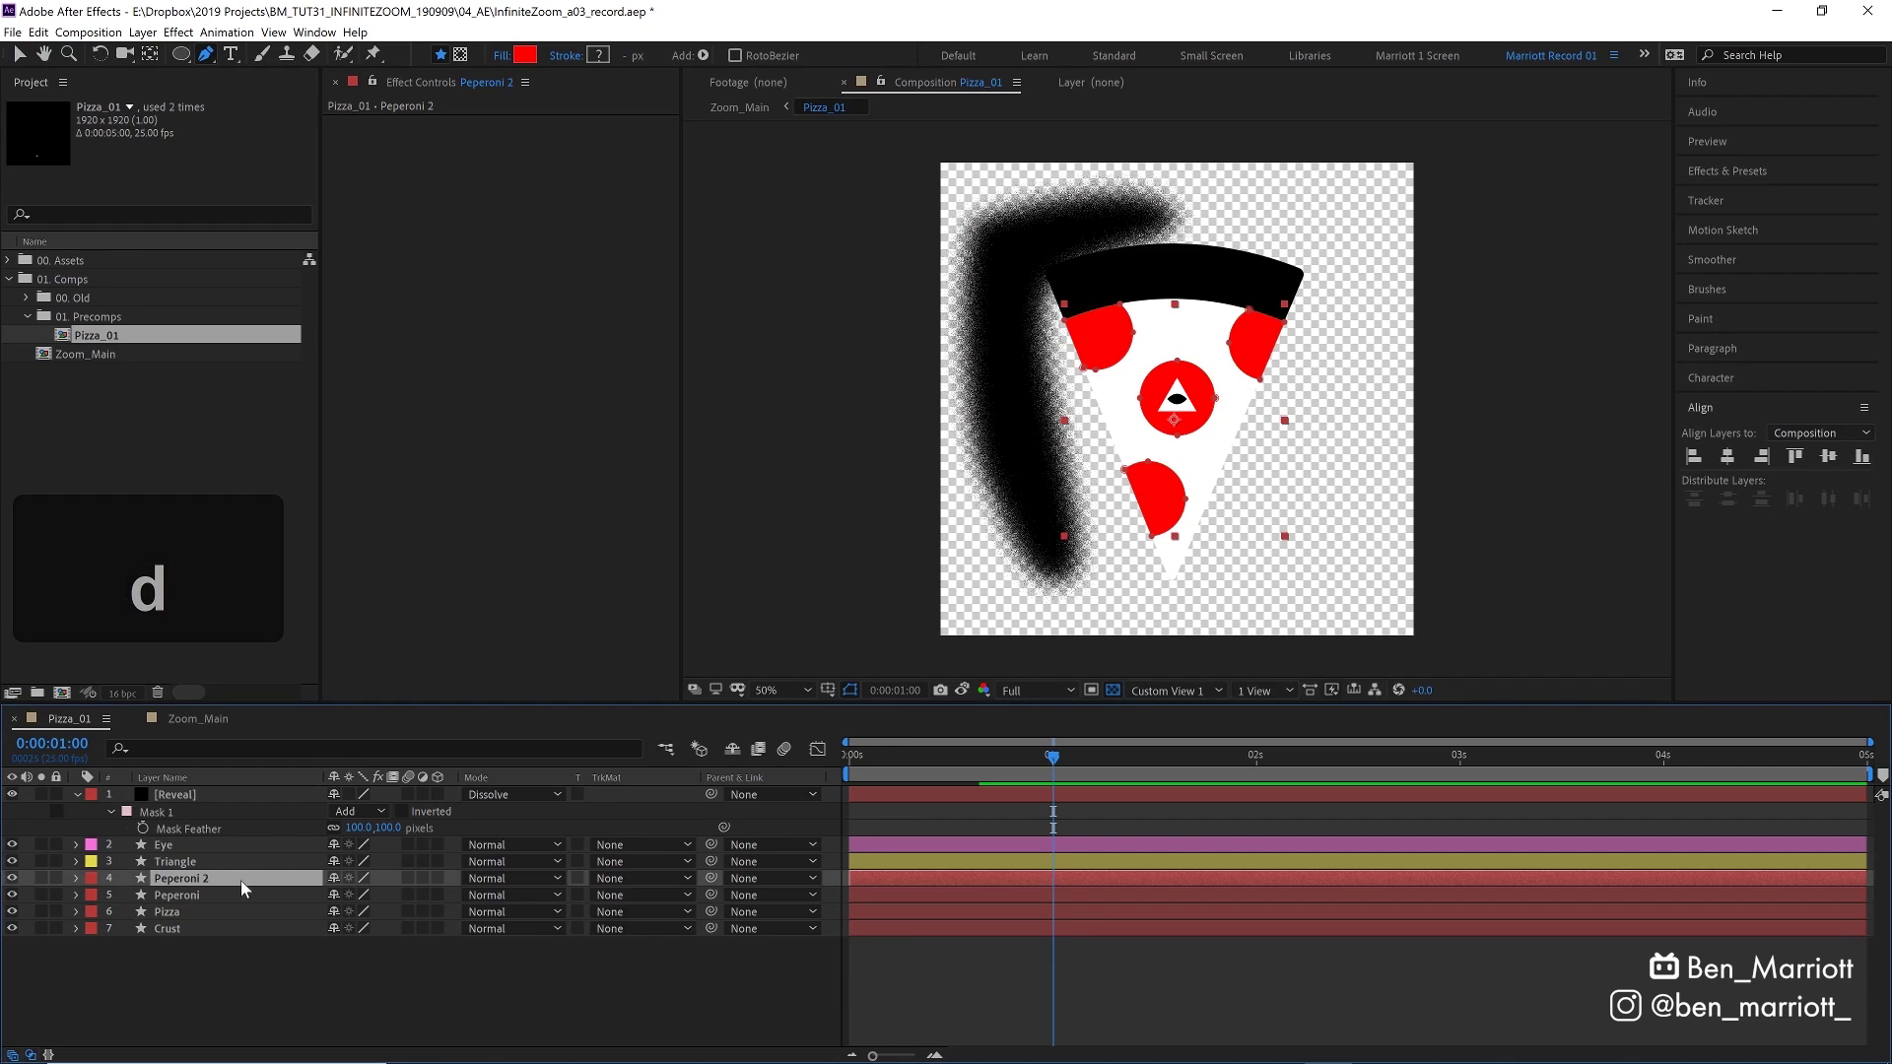
key("Return")
type("Peperoni - Shading")
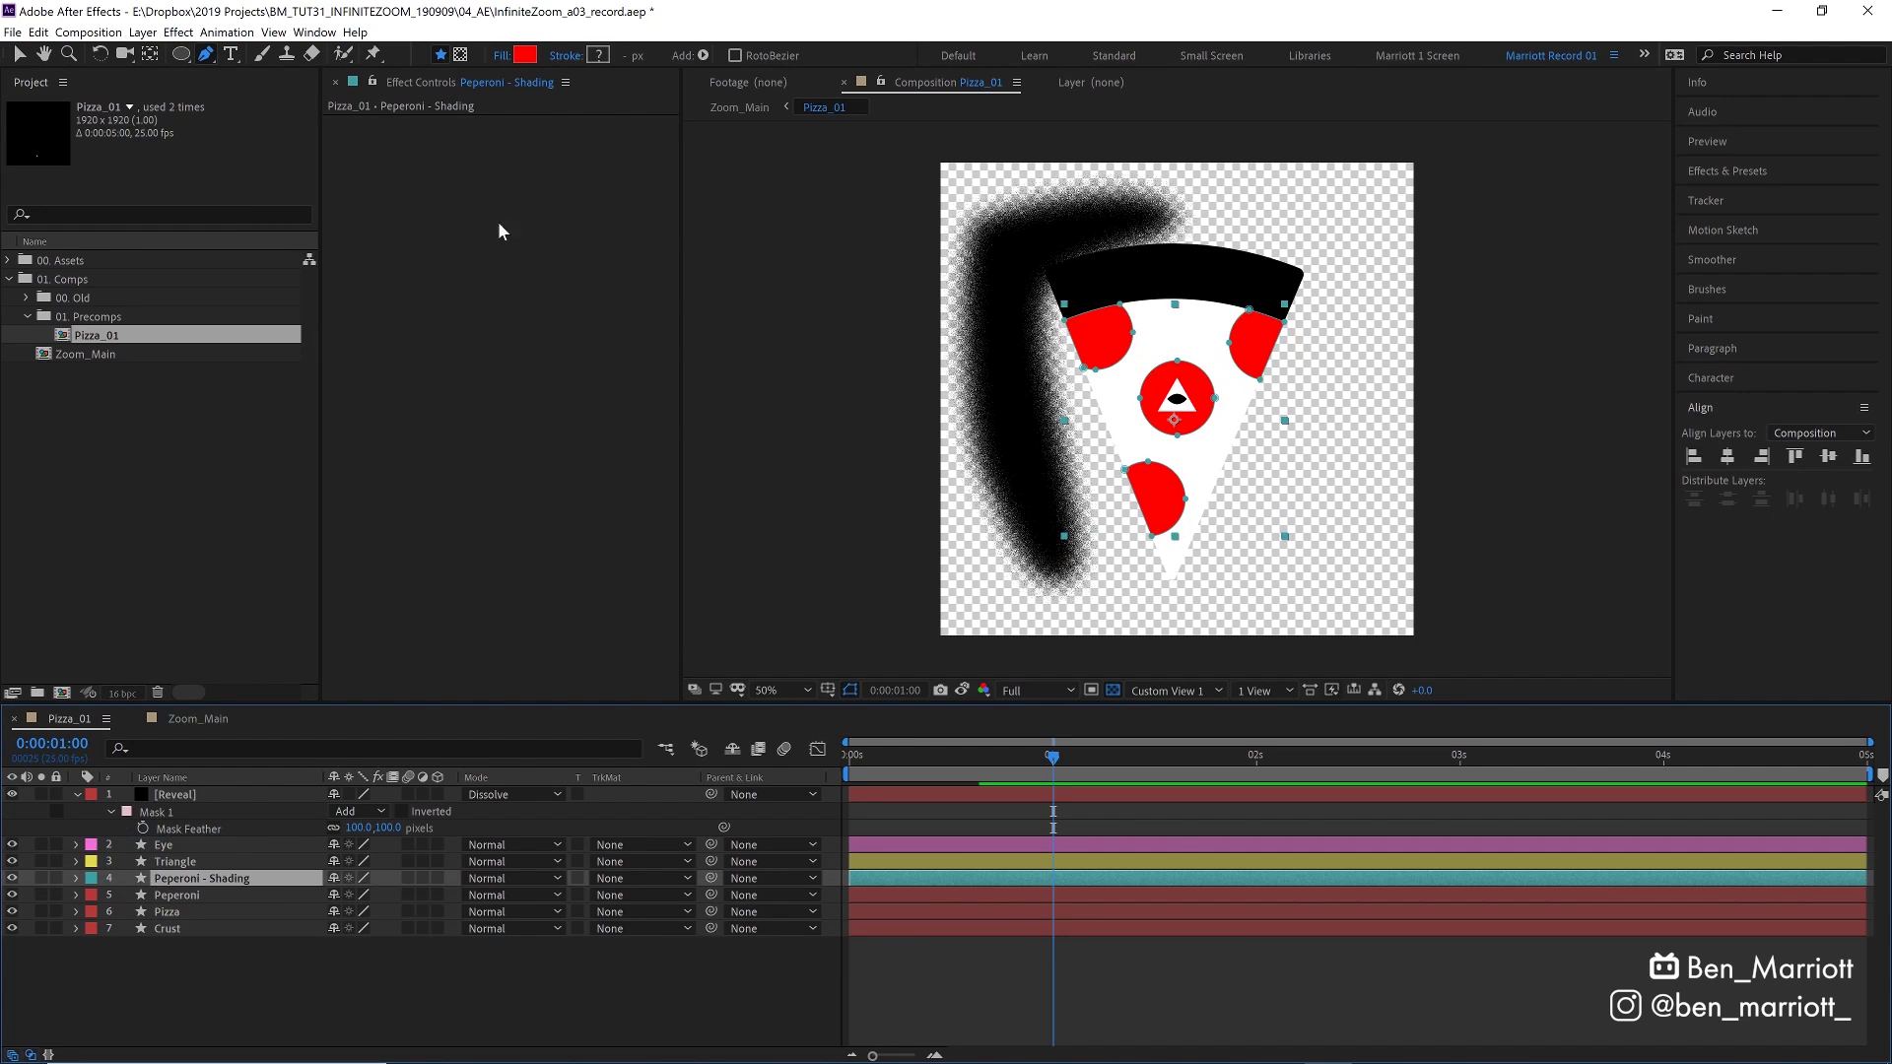
left_click(525, 54)
type("000000")
key("Return")
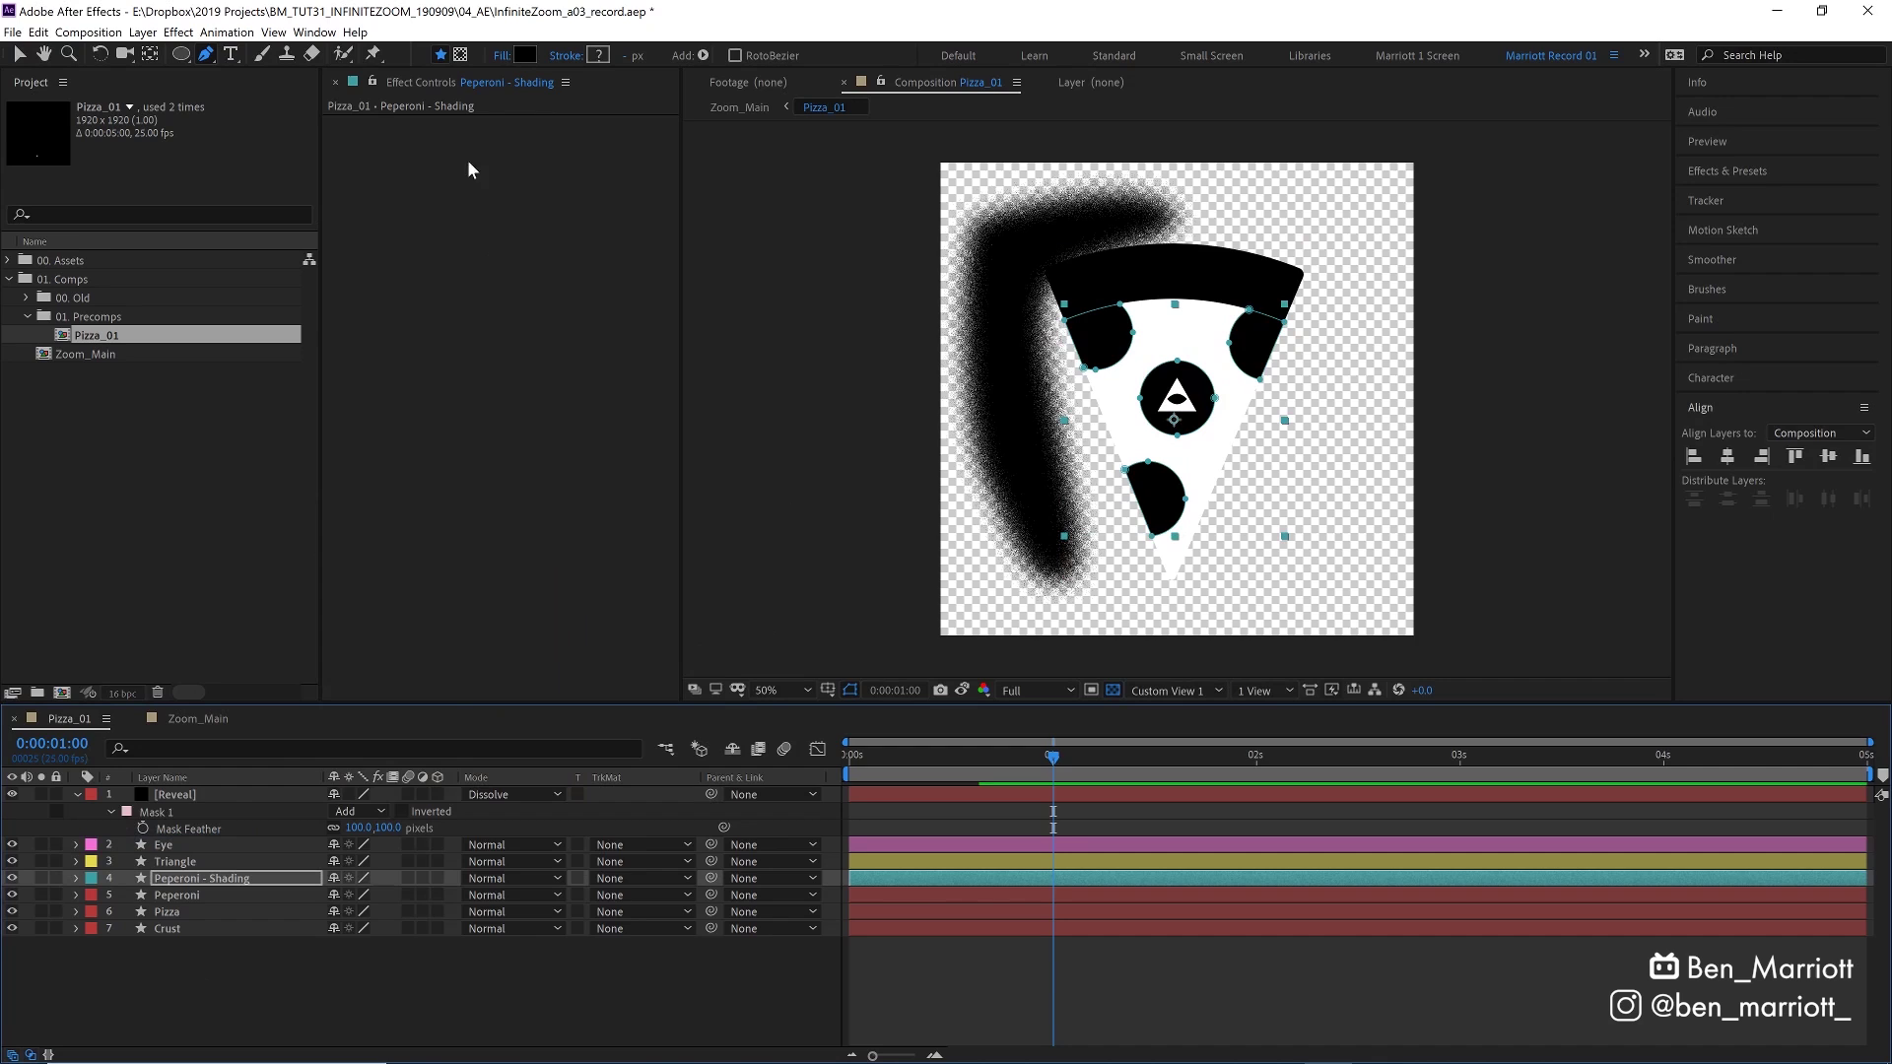
Draw shading masks over the pepperoni circles on the Peperoni - Shading layer
left_click(461, 54)
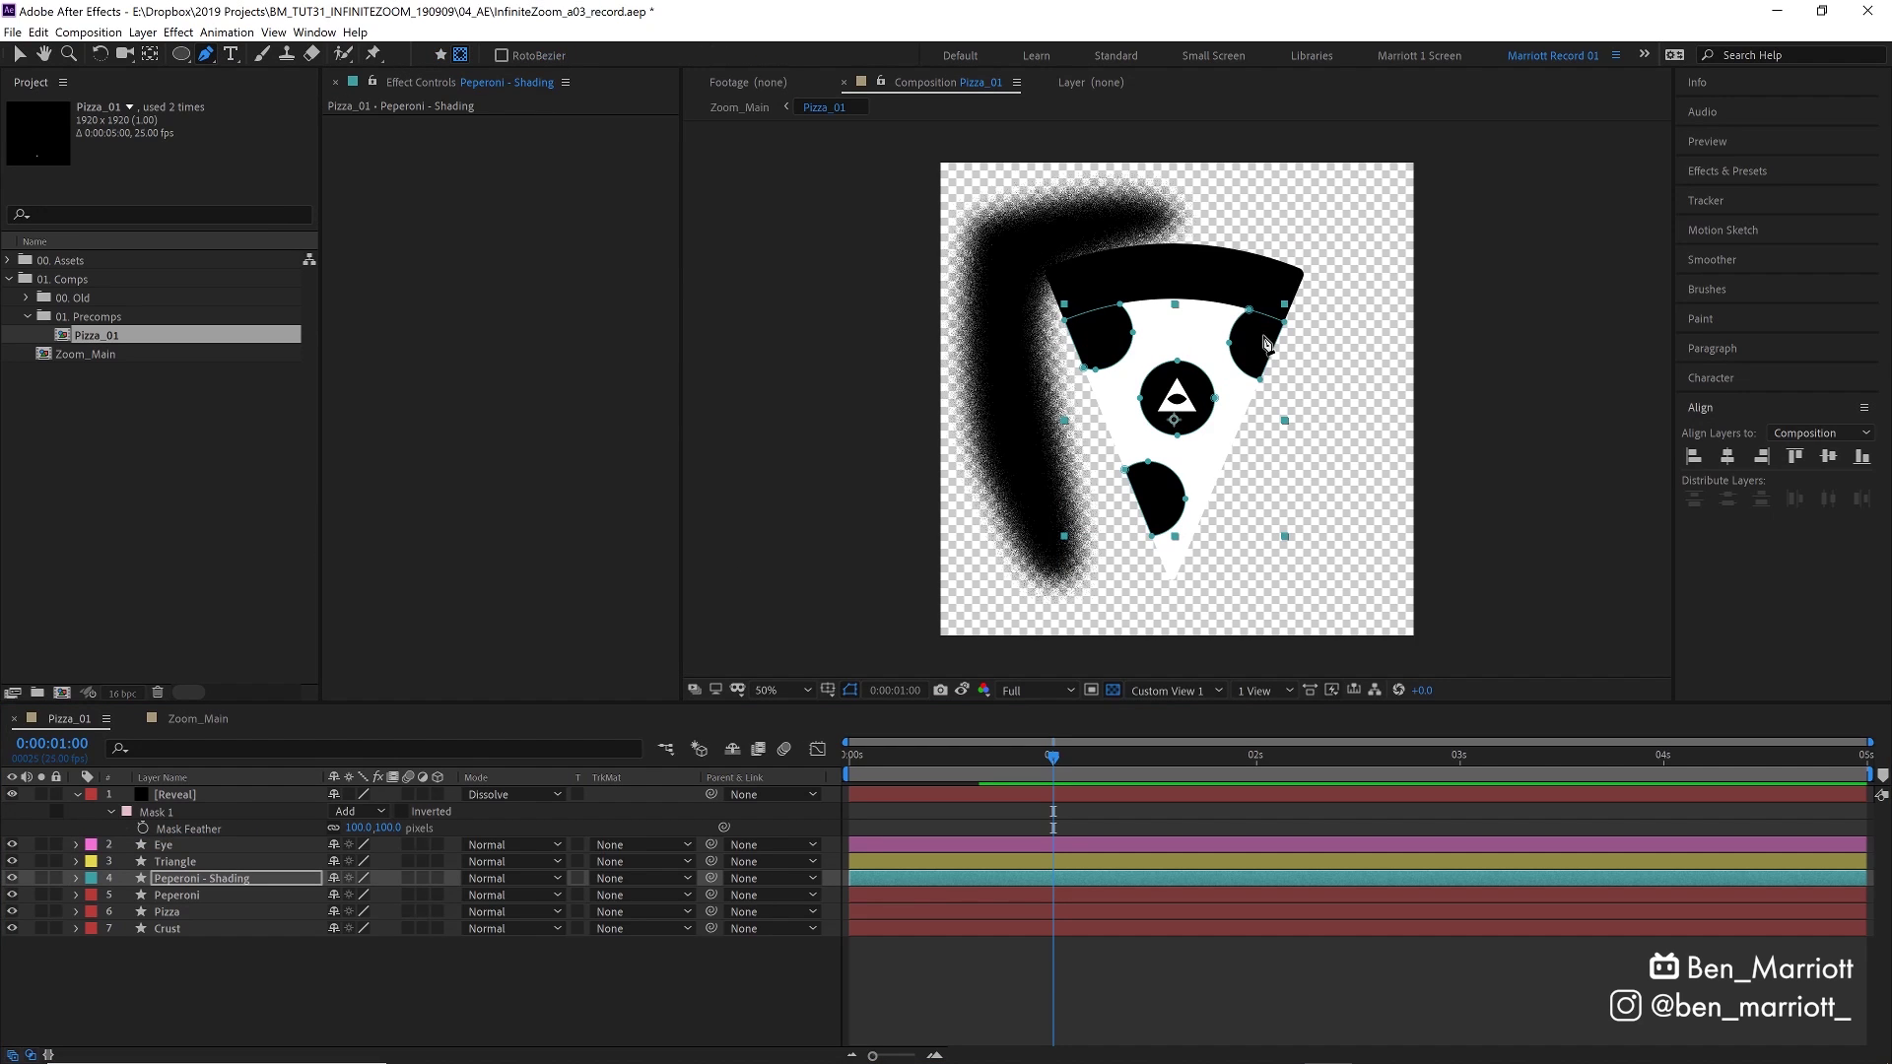
left_click_drag(1242, 273, 1232, 314)
left_click_drag(1263, 376, 1370, 370)
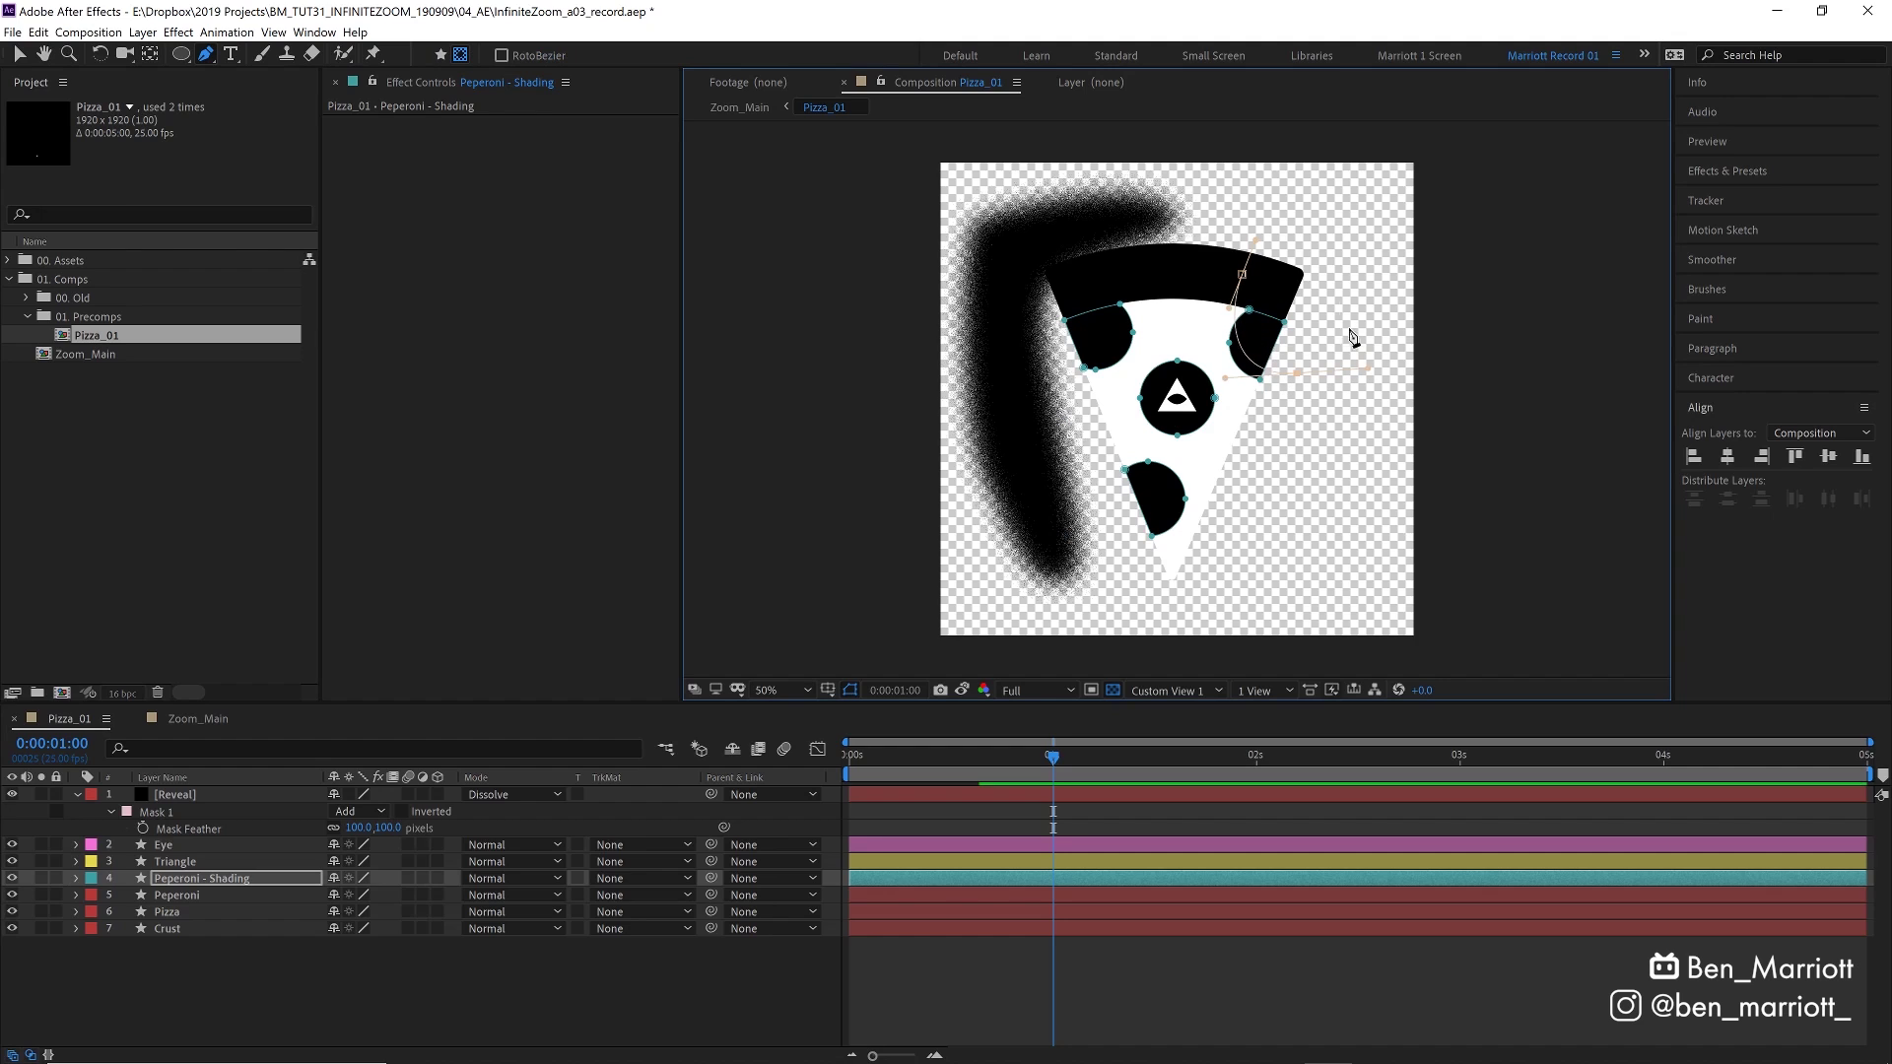
left_click_drag(1099, 269, 1084, 299)
left_click(1100, 269)
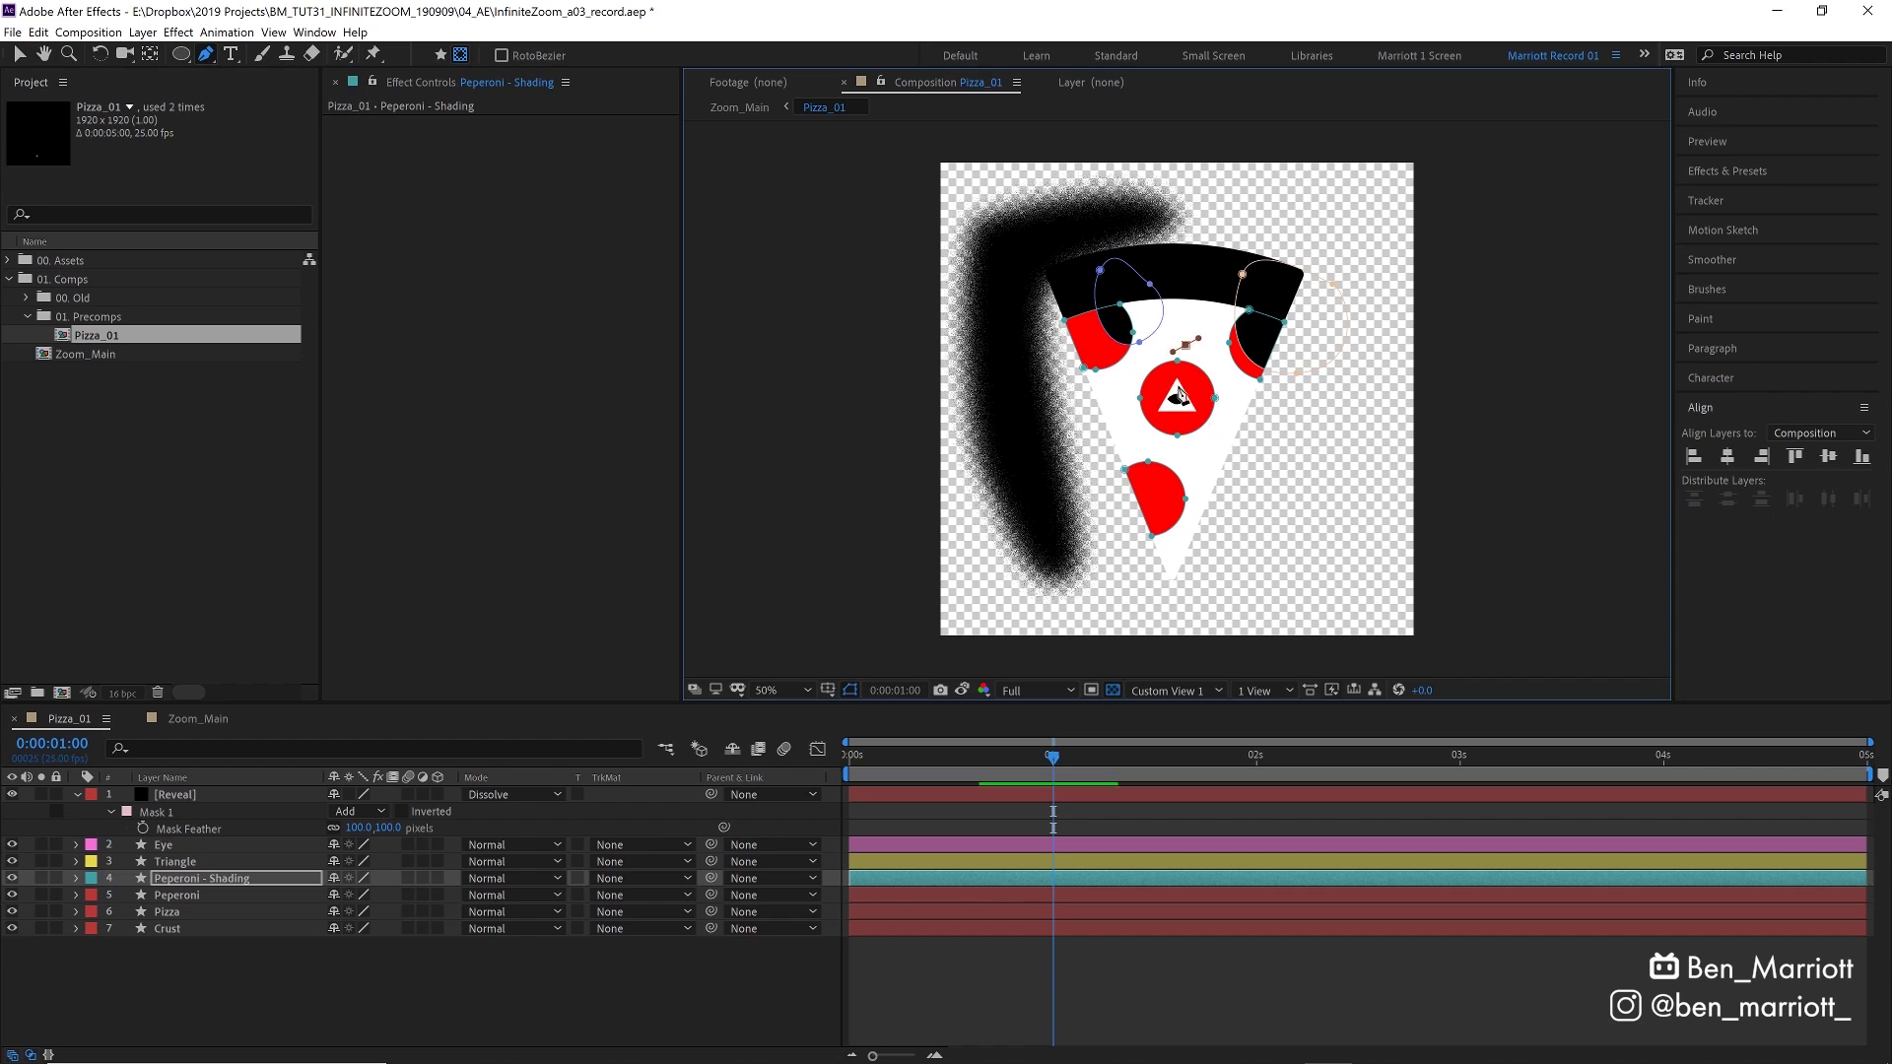
left_click(1185, 345)
left_click(1249, 404)
left_click(1153, 443)
left_click(1199, 458)
Give all four shading masks a 50-pixel feather and Dissolve mode
key("f")
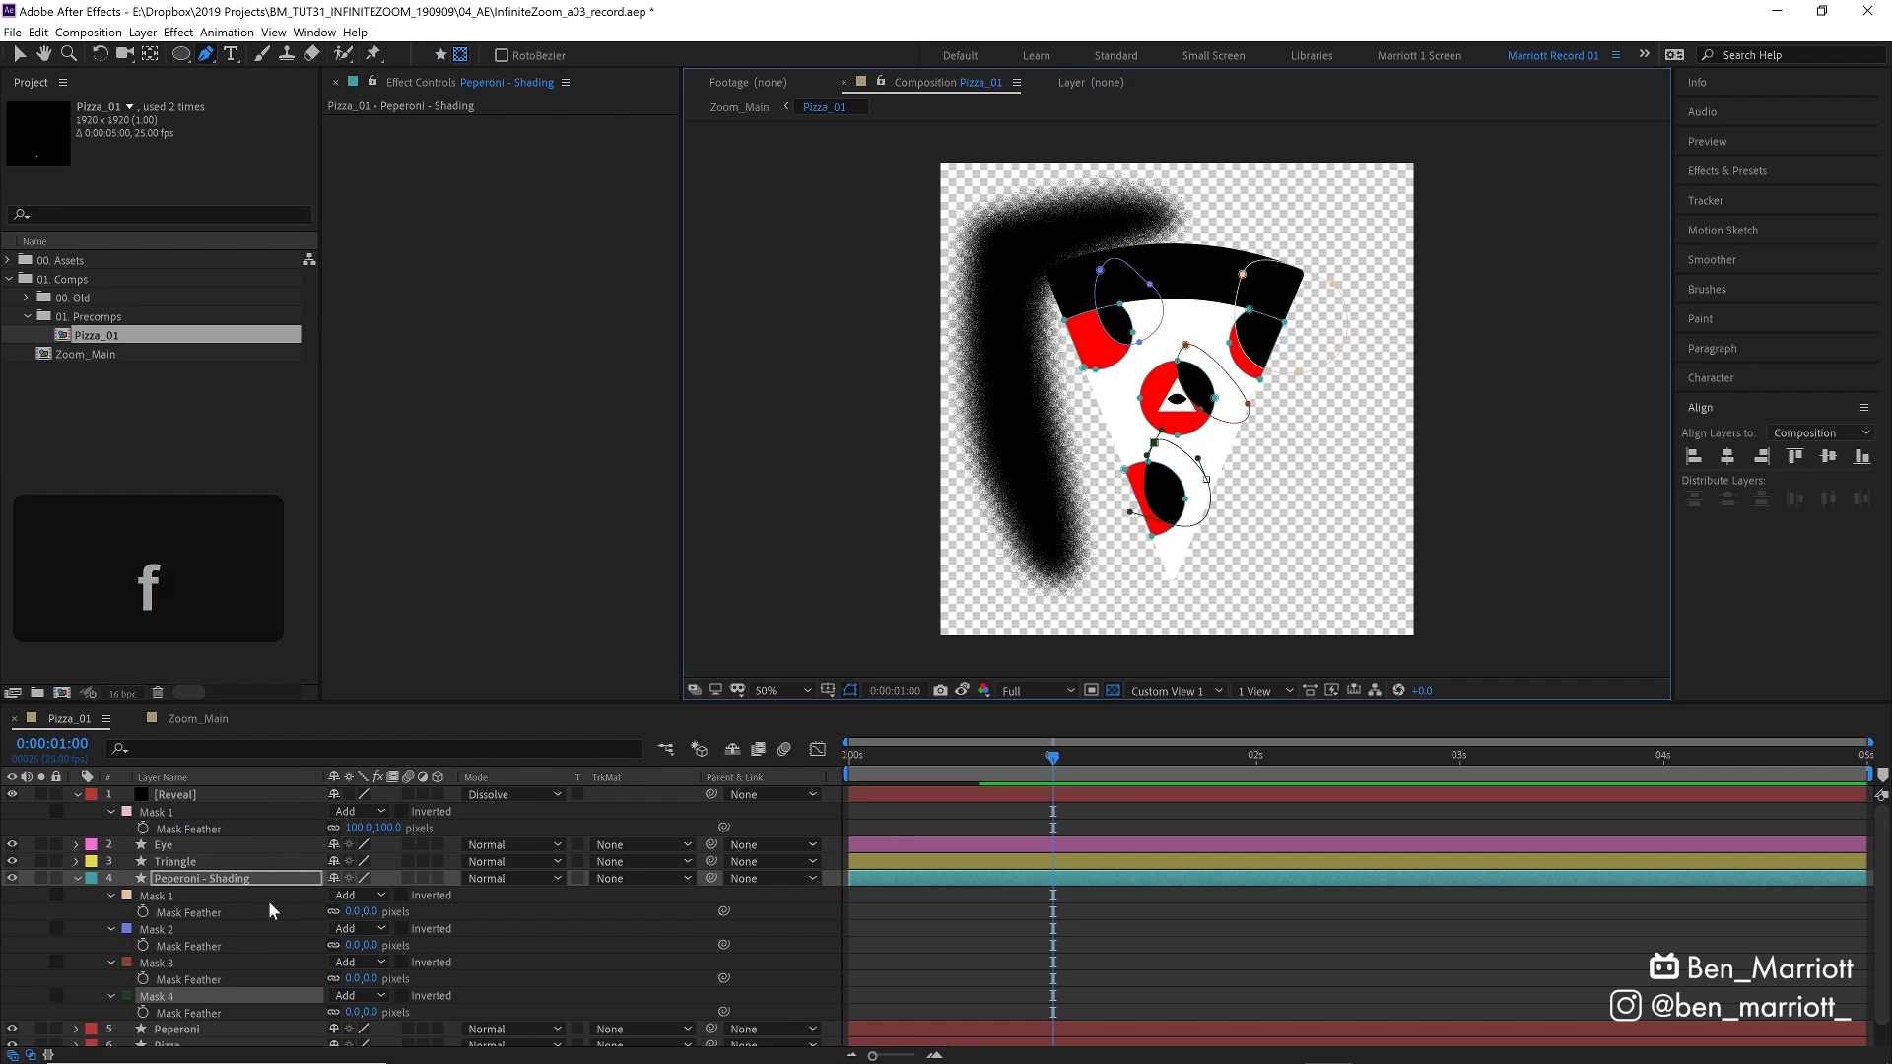
left_click(168, 893, "shift")
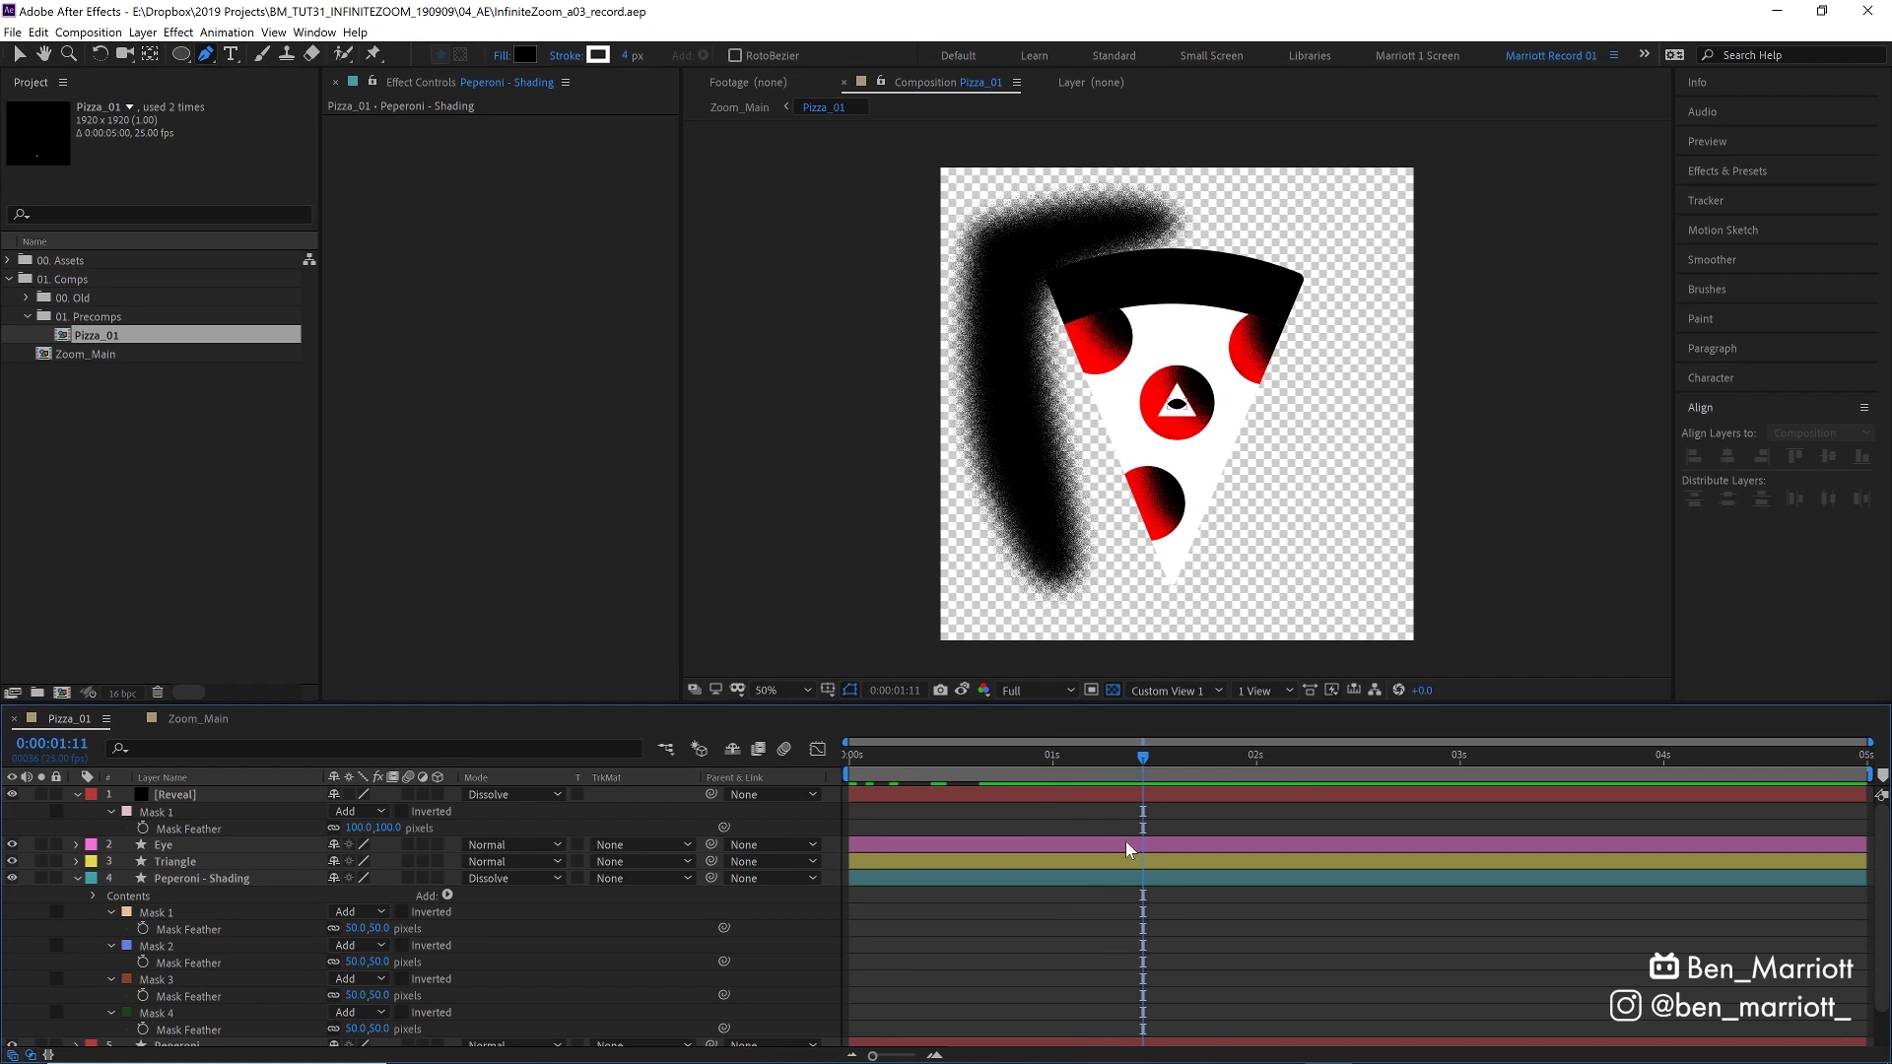
left_click(1144, 879)
key("F2")
Preview the Zoom_Main zoom at 50% magnification, stopping at the one-second frame
left_click(183, 720)
key("space")
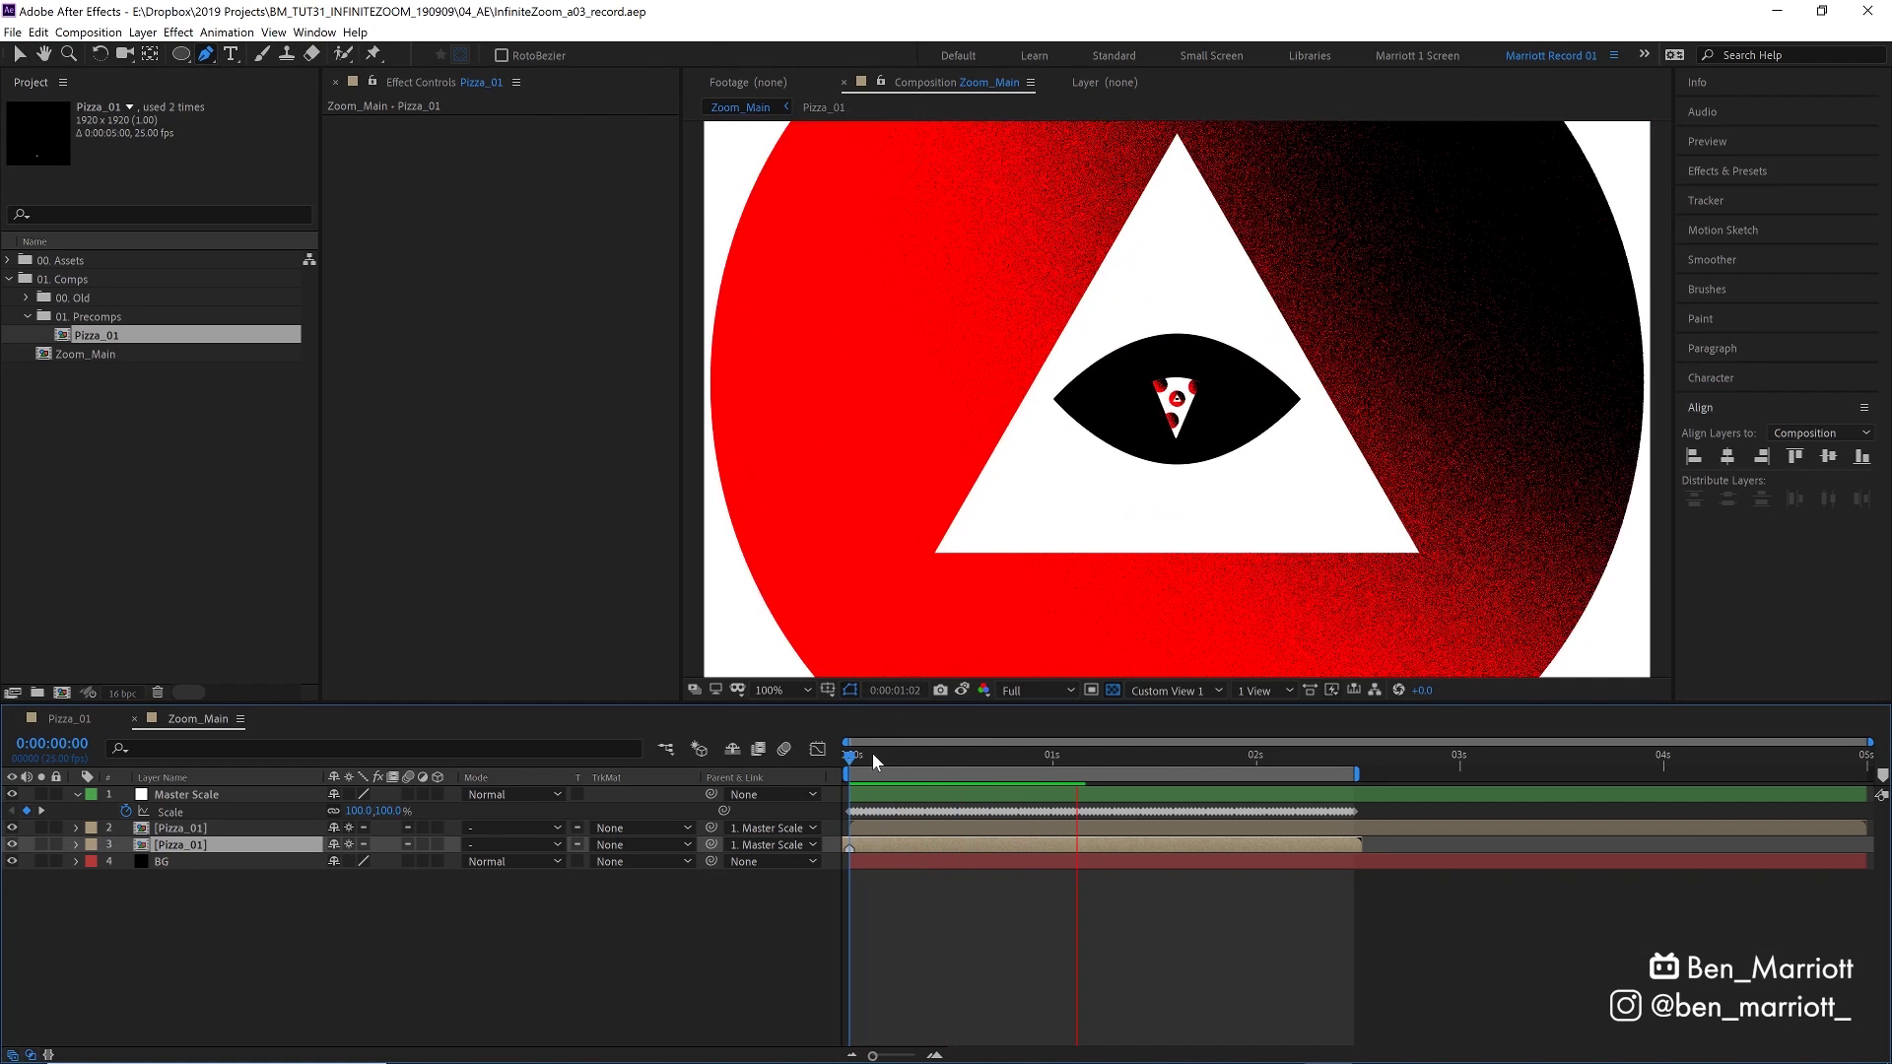
key("space")
key("space")
key("comma")
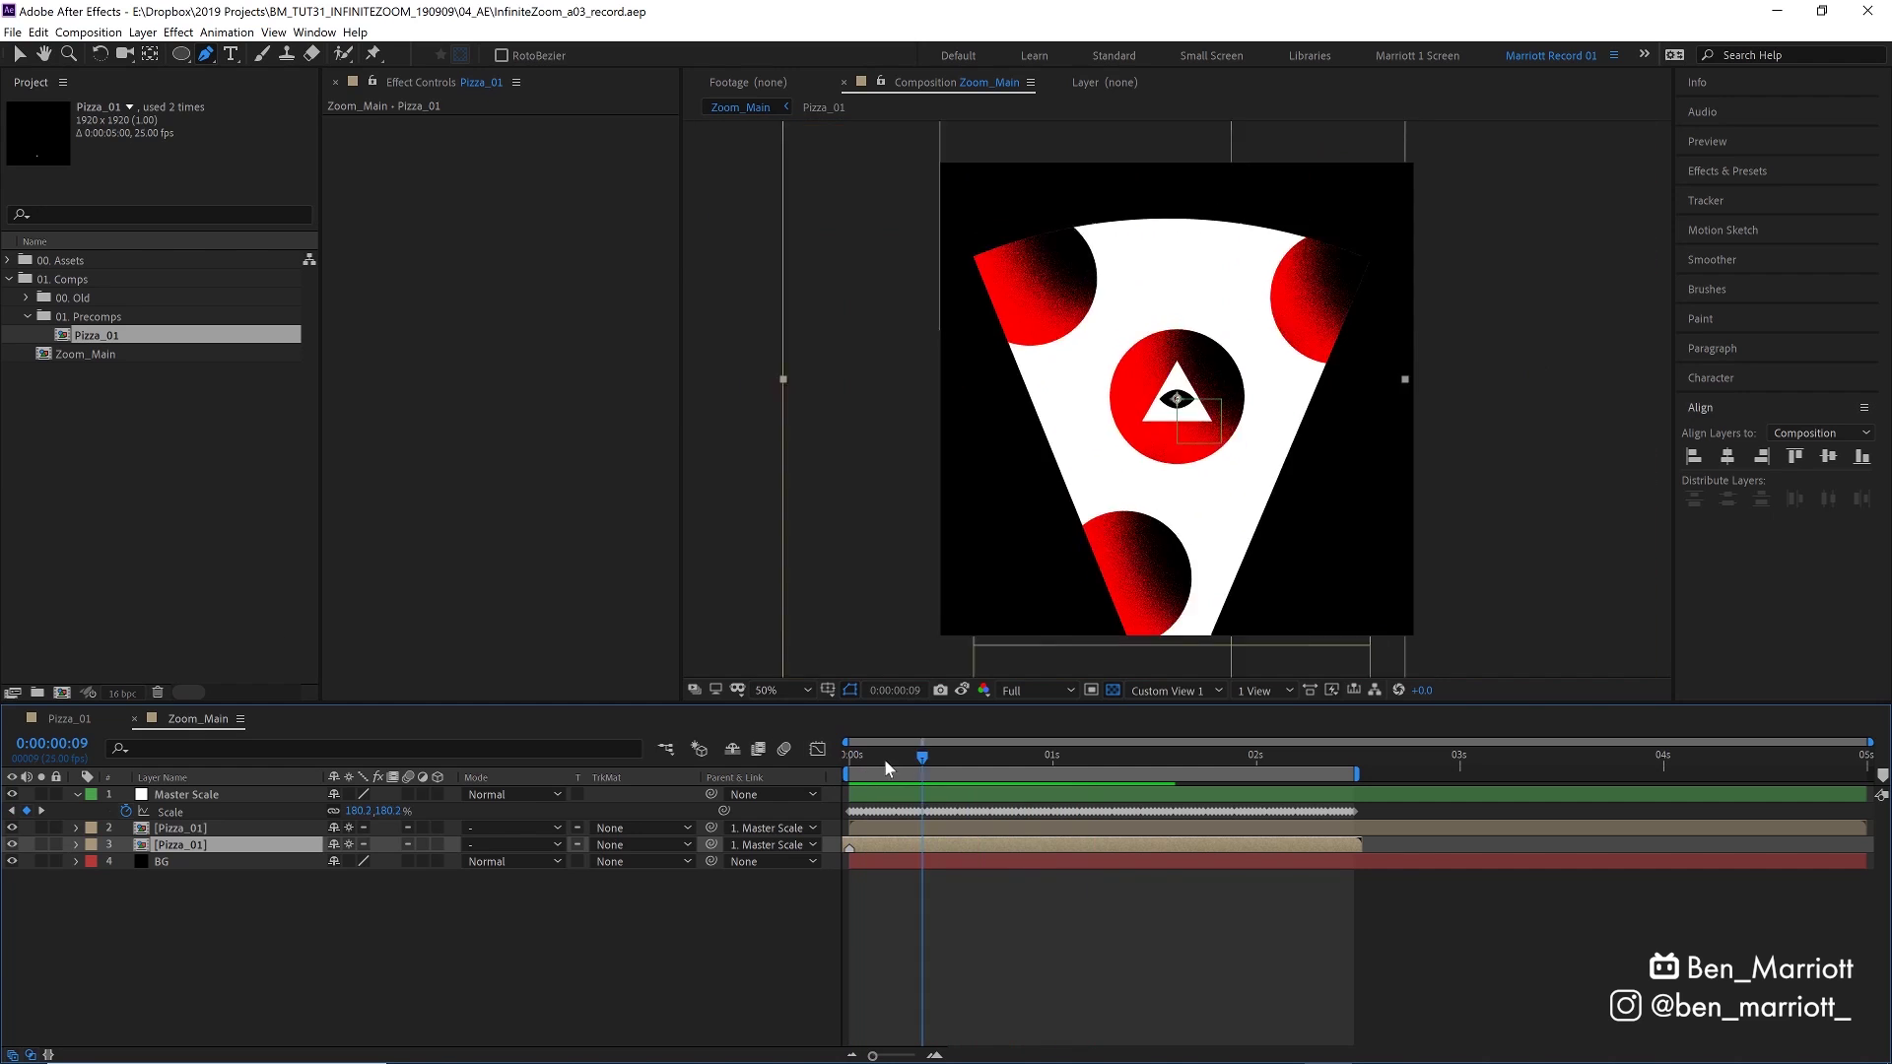
left_click(1052, 755)
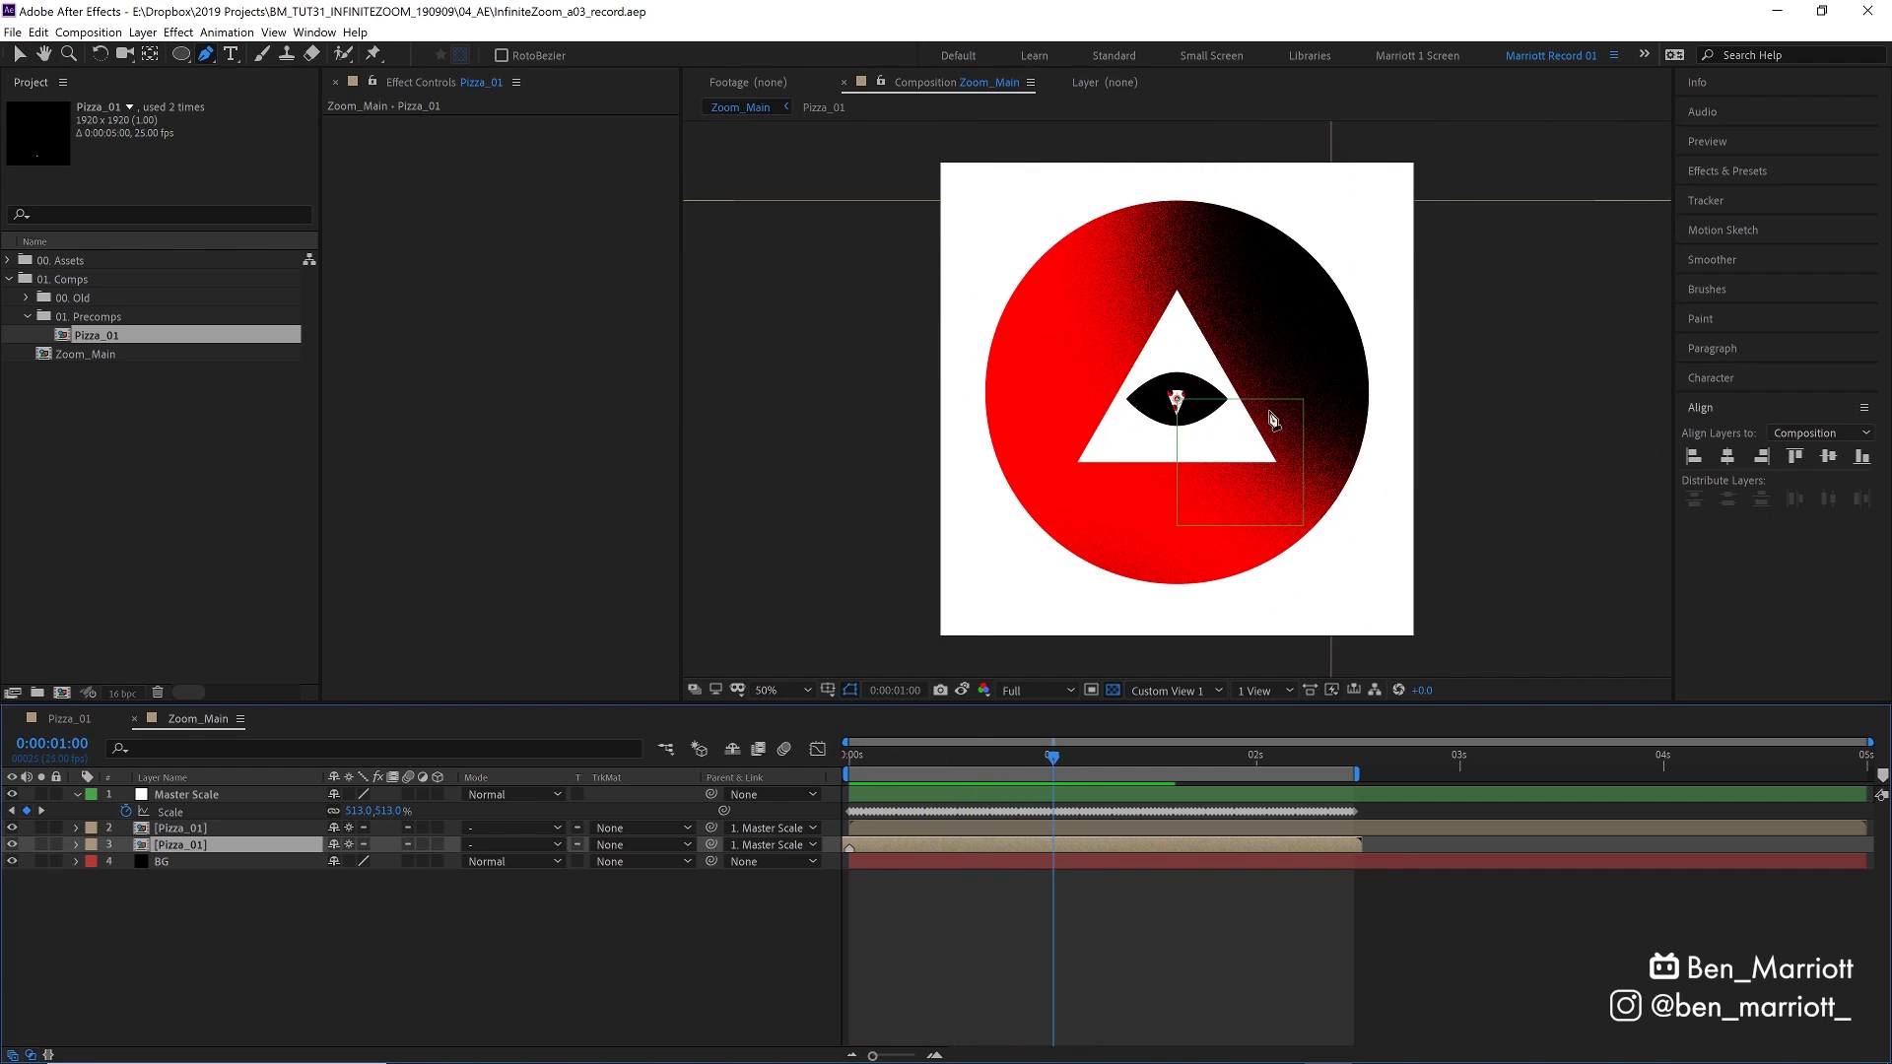
Open the Pizza_01 precomp, commit the mask feather value, and scrub the zoom toward the eye
double_click(1003, 846)
key("KP_Enter")
key("space")
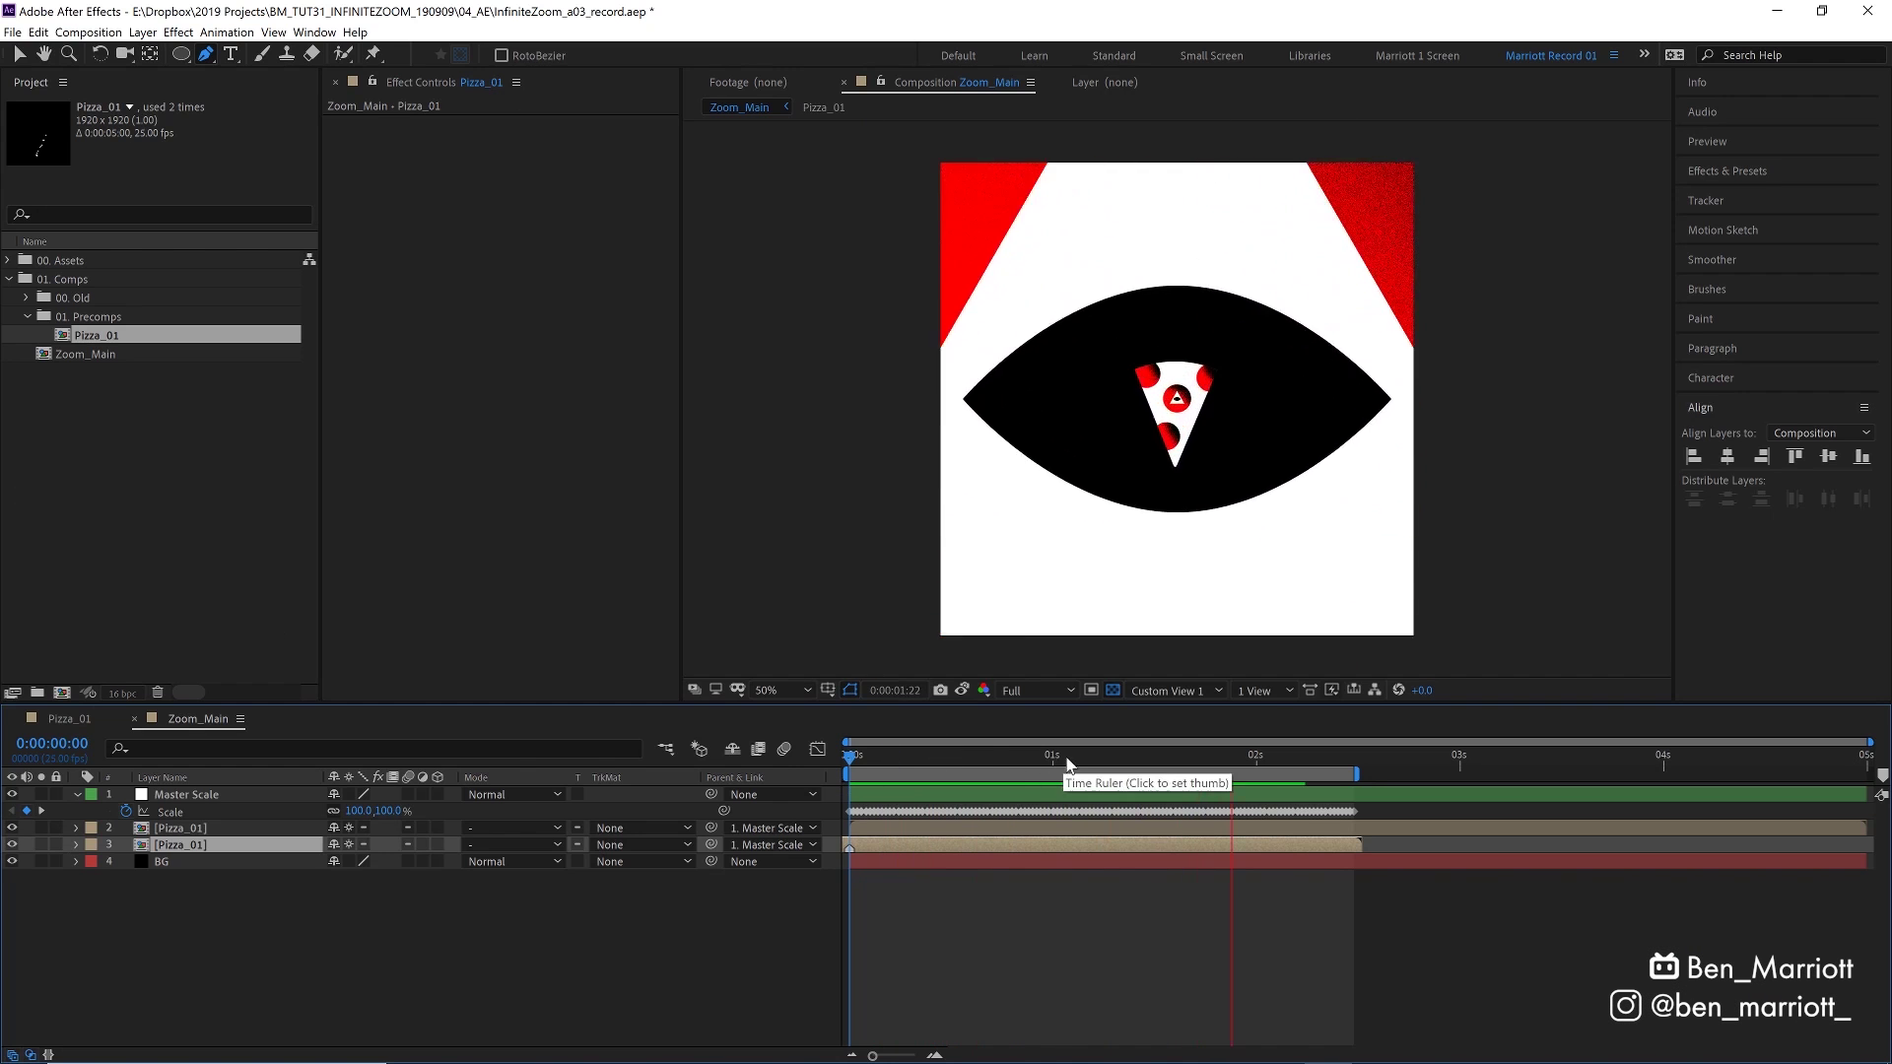
key("space")
key("space")
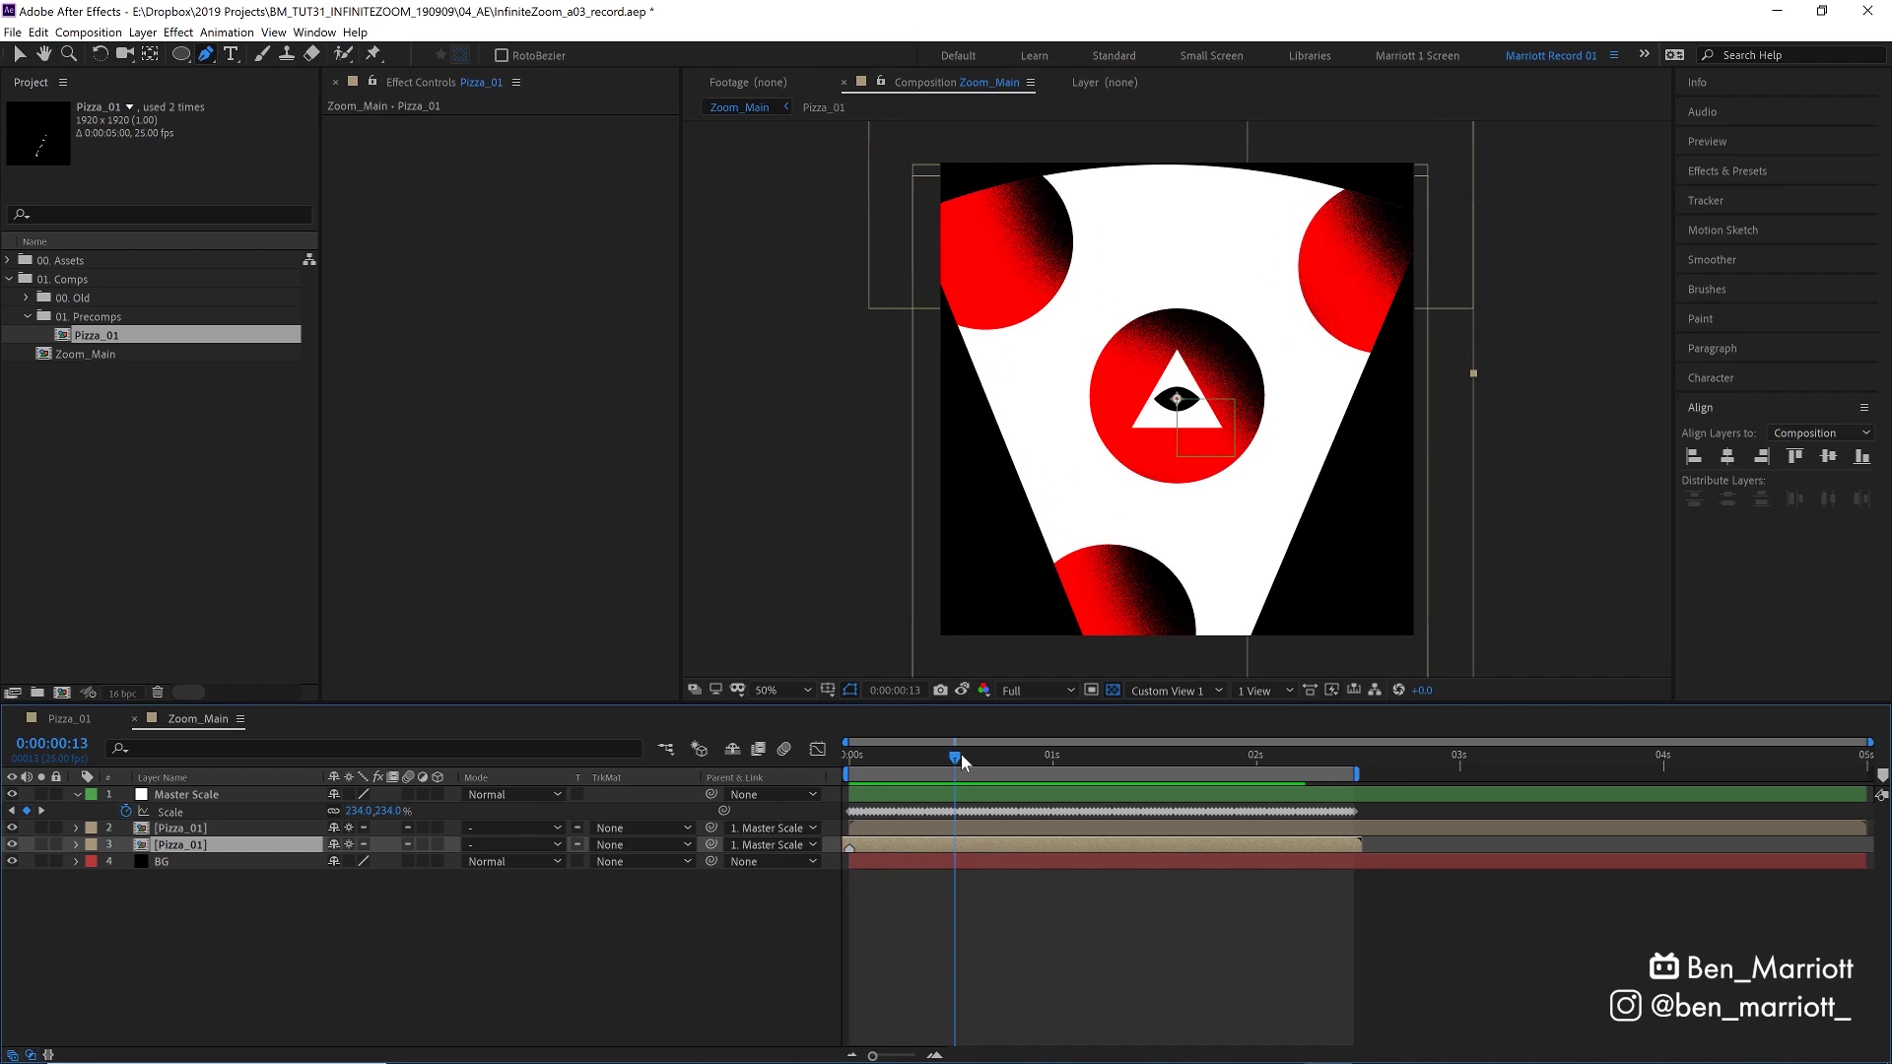
left_click_drag(964, 762, 1086, 753)
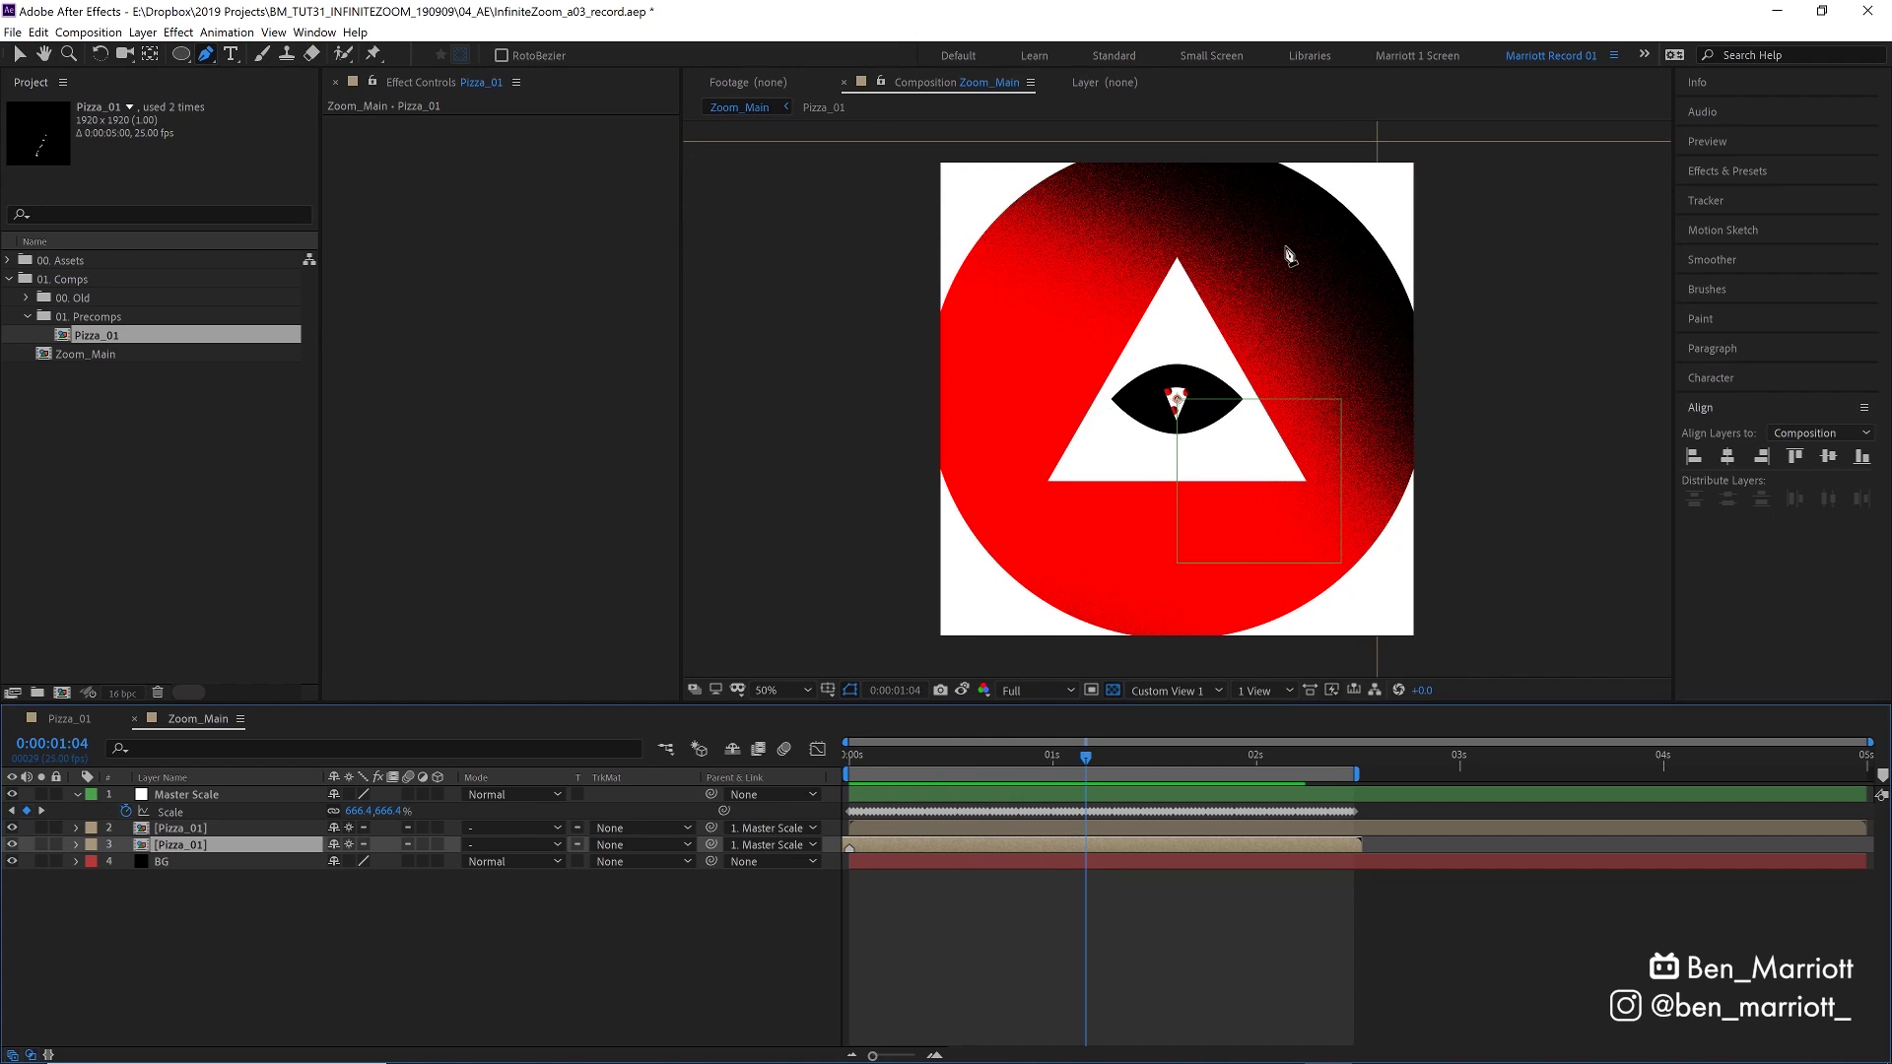
left_click_drag(1084, 743, 1180, 766)
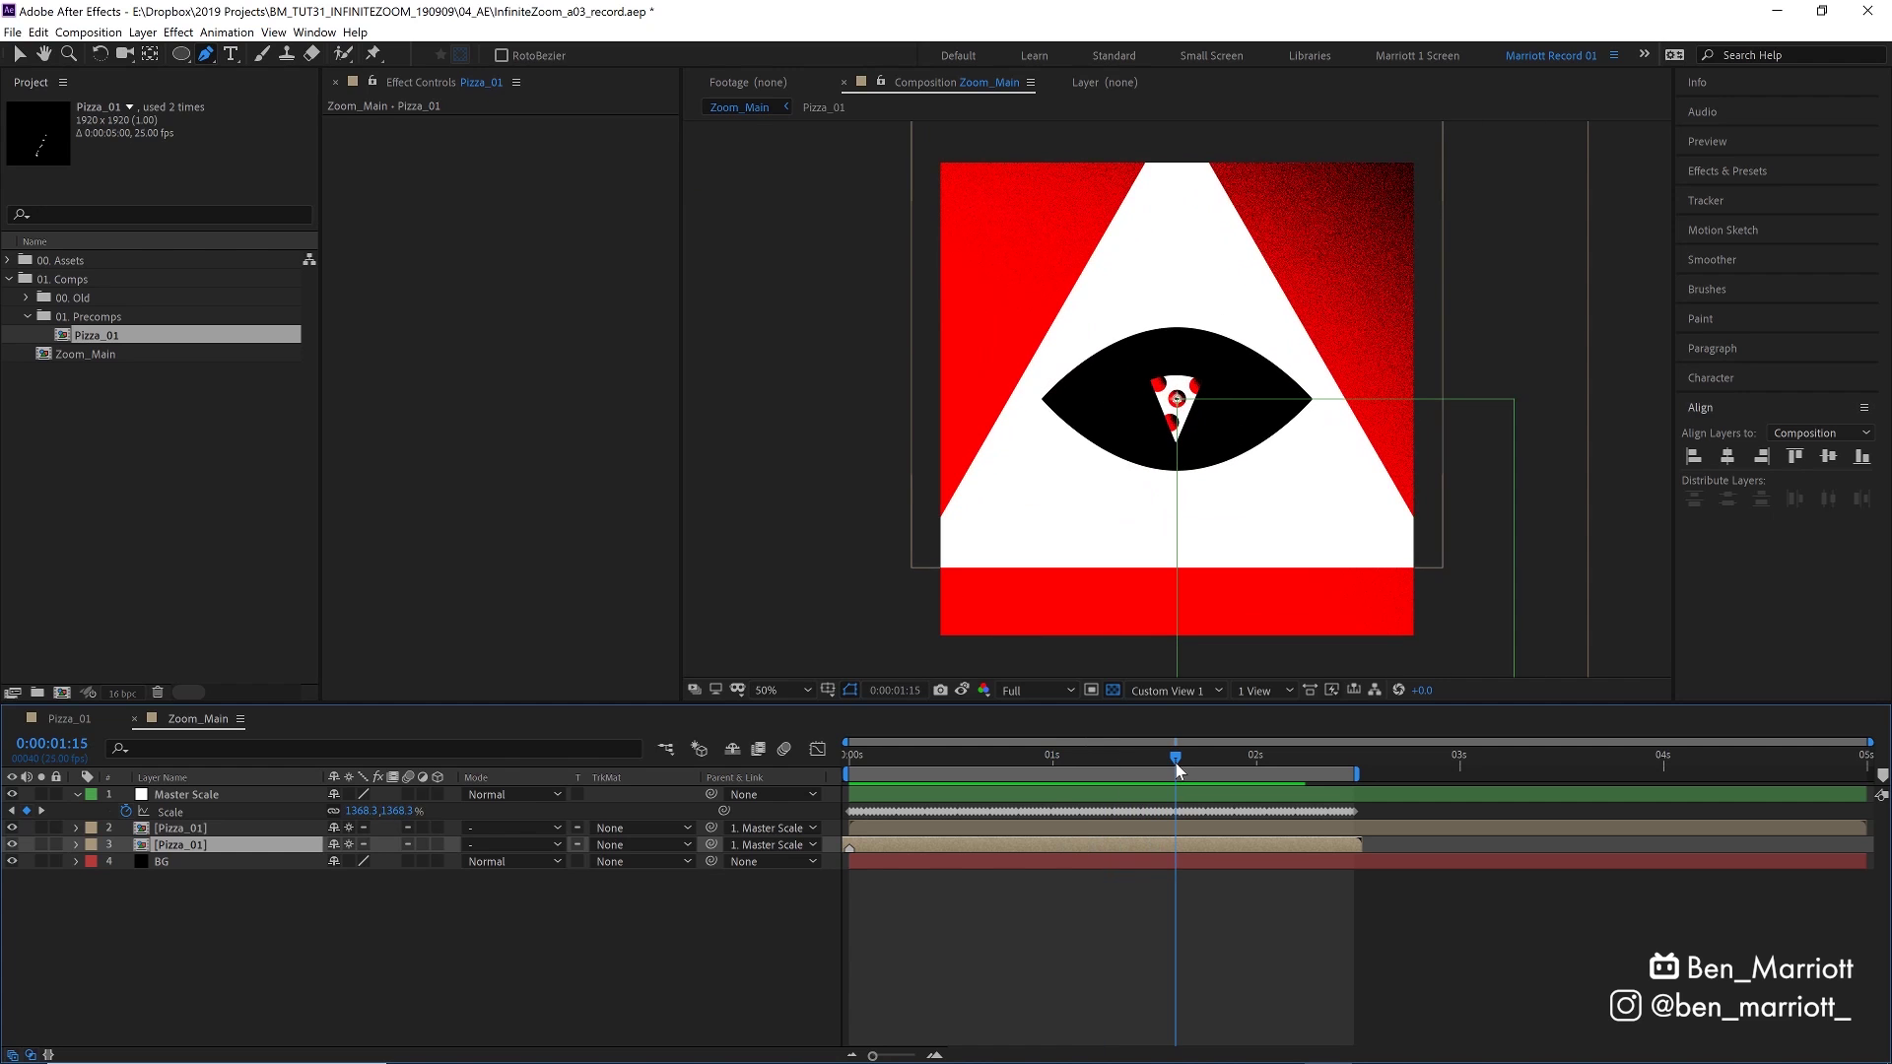
left_click_drag(1174, 763, 1233, 766)
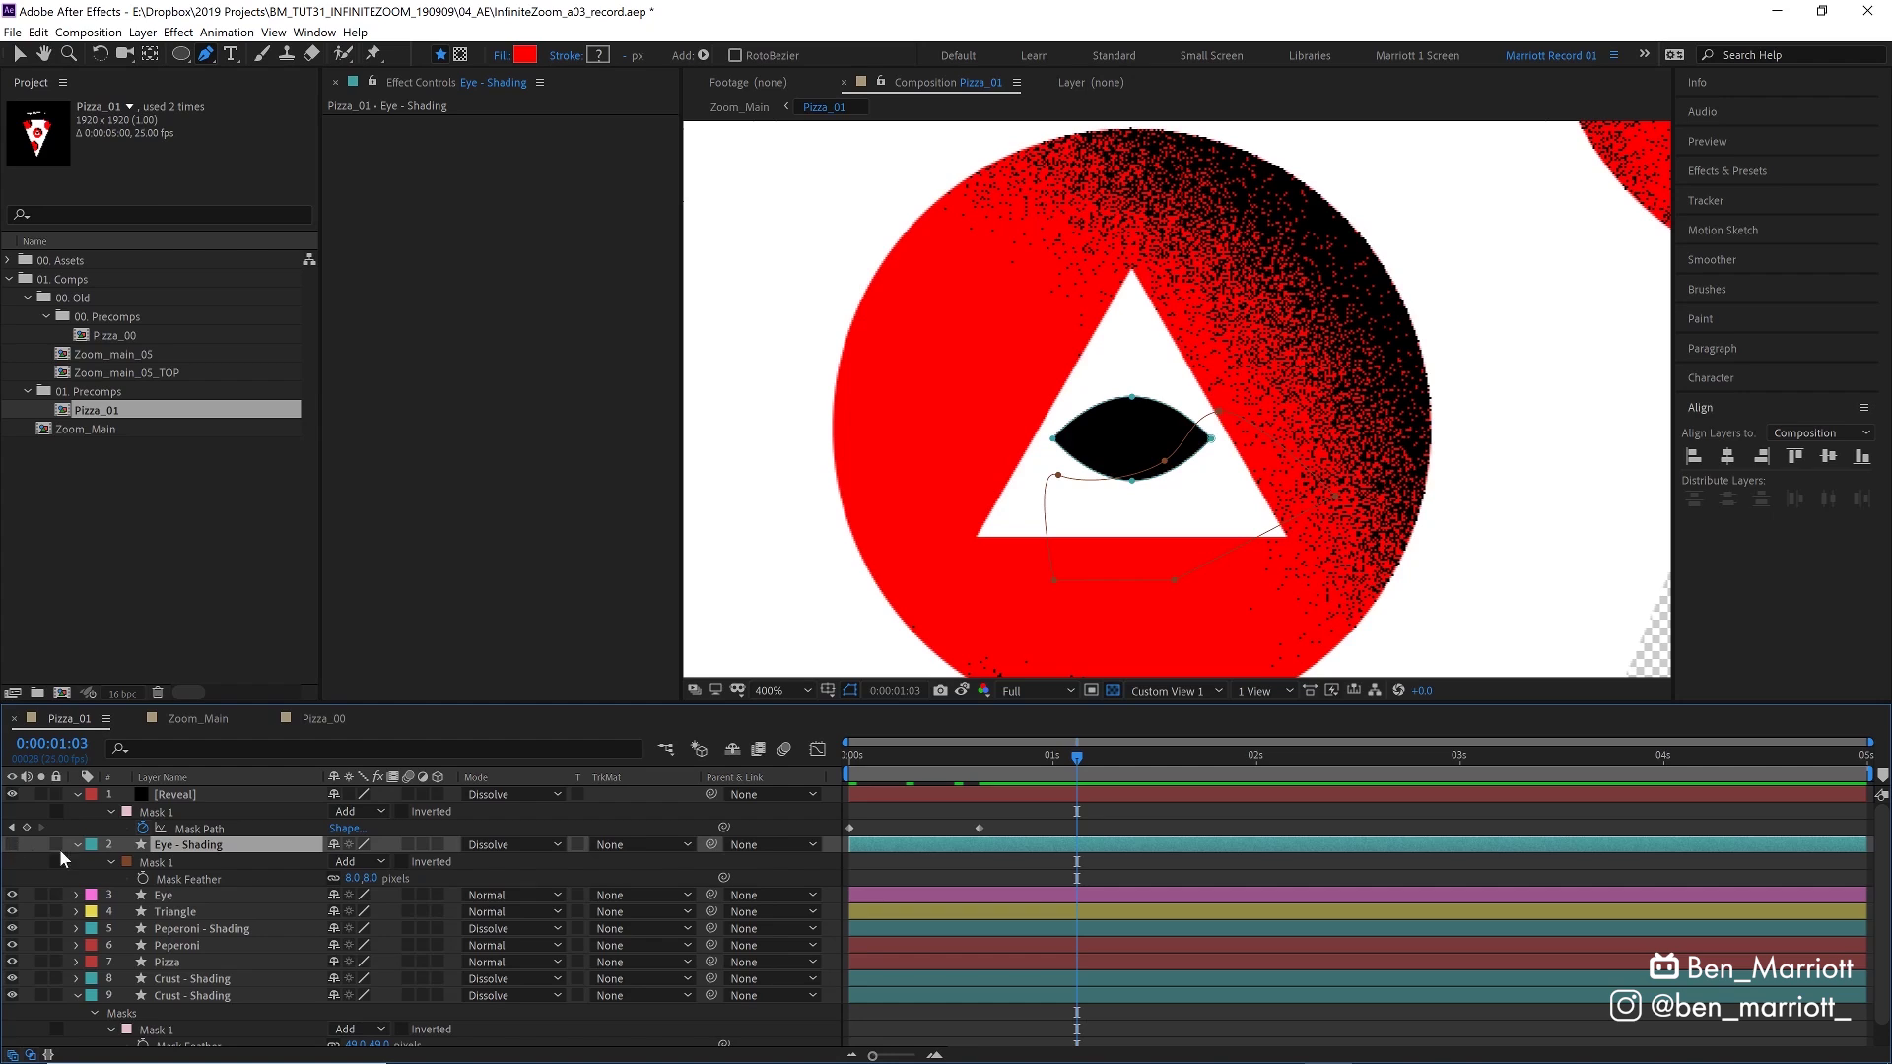
Turn on Eye - Shading and reshape its mask around the eye in a zoomed-in frame
left_click(12, 845)
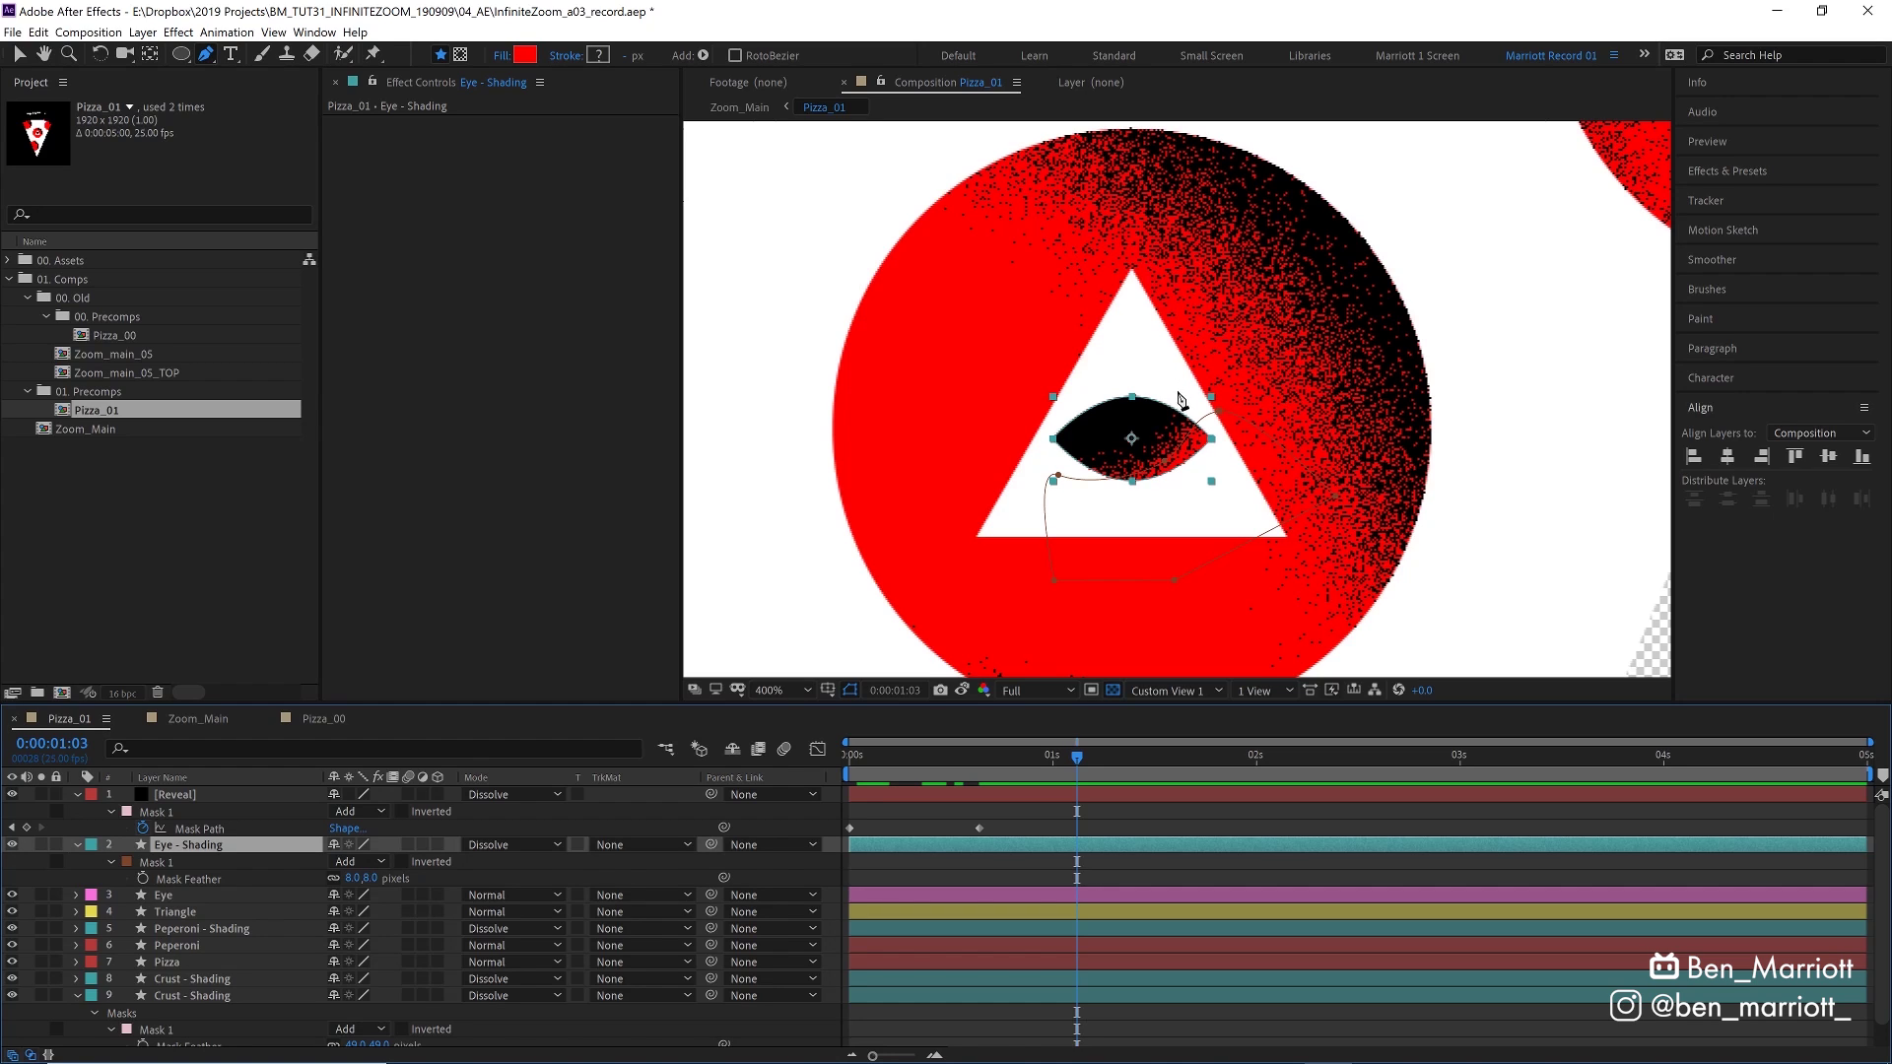
scroll(1167, 482, "down", 6)
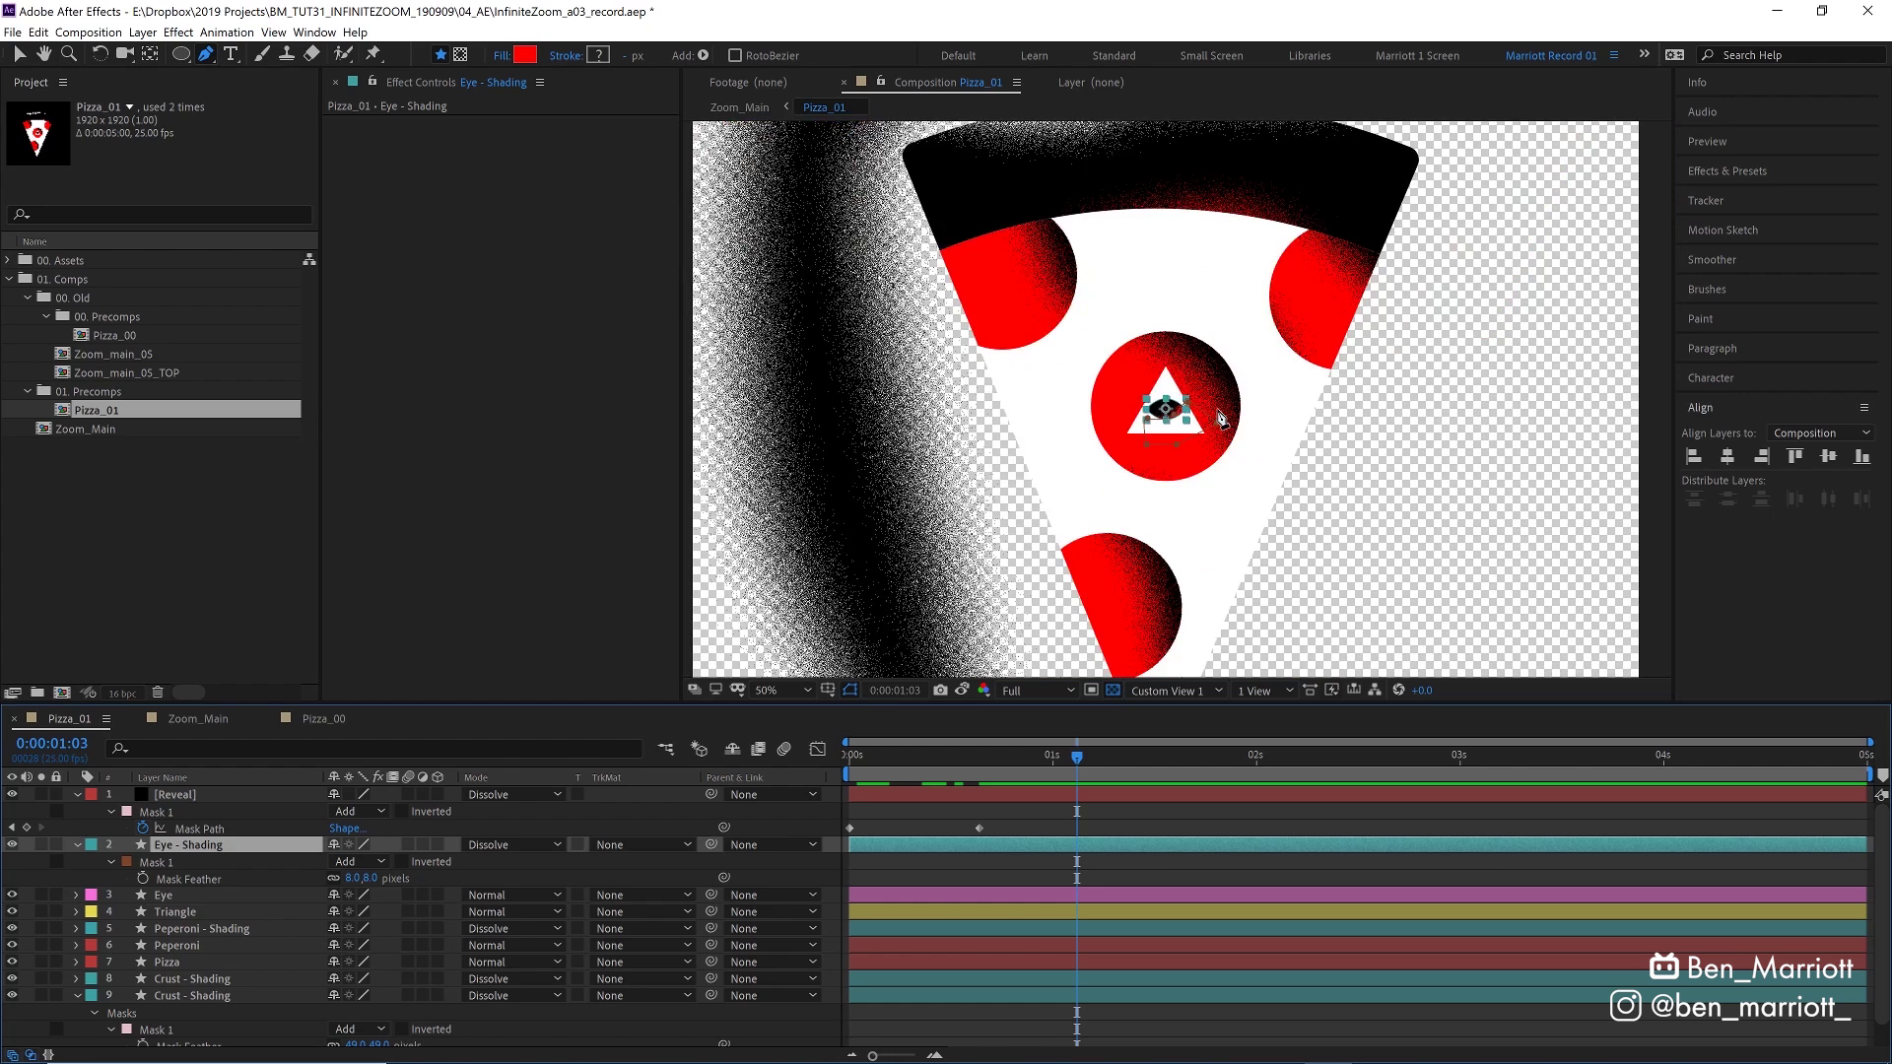
scroll(1217, 412, "up", 6)
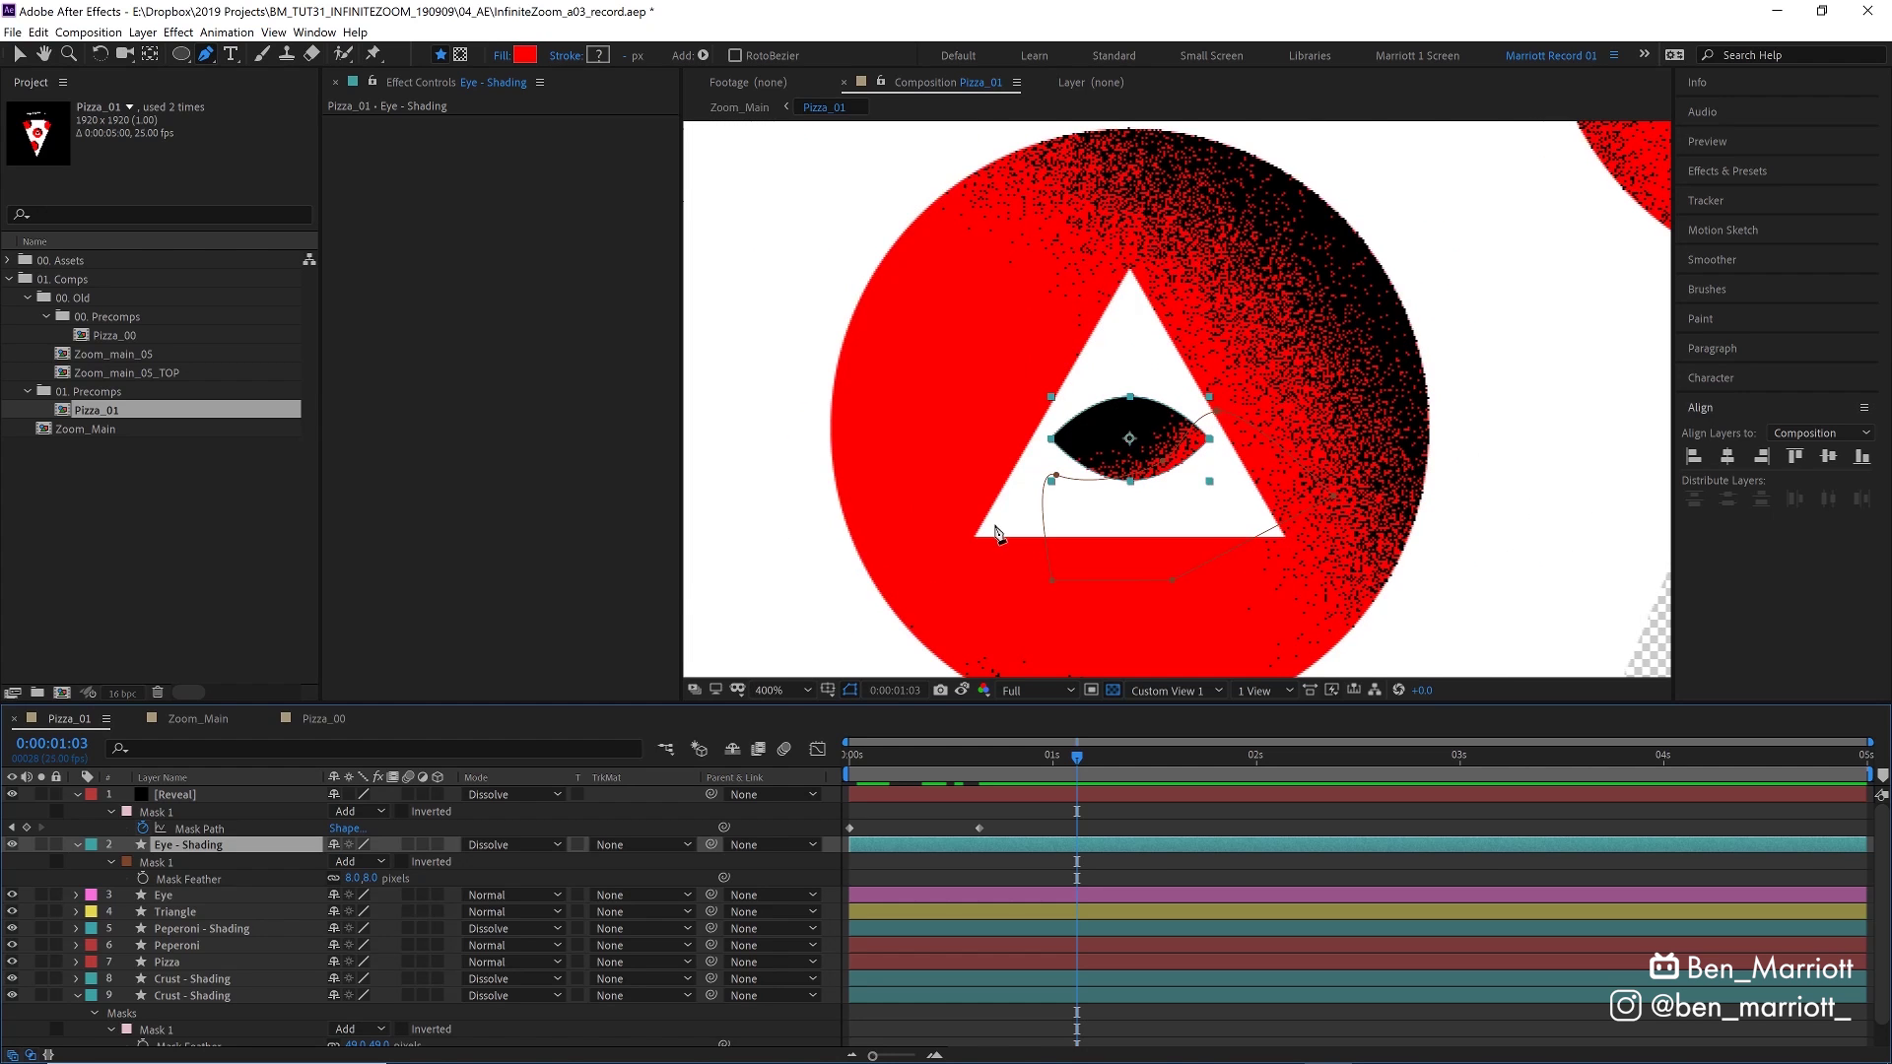
left_click(222, 725)
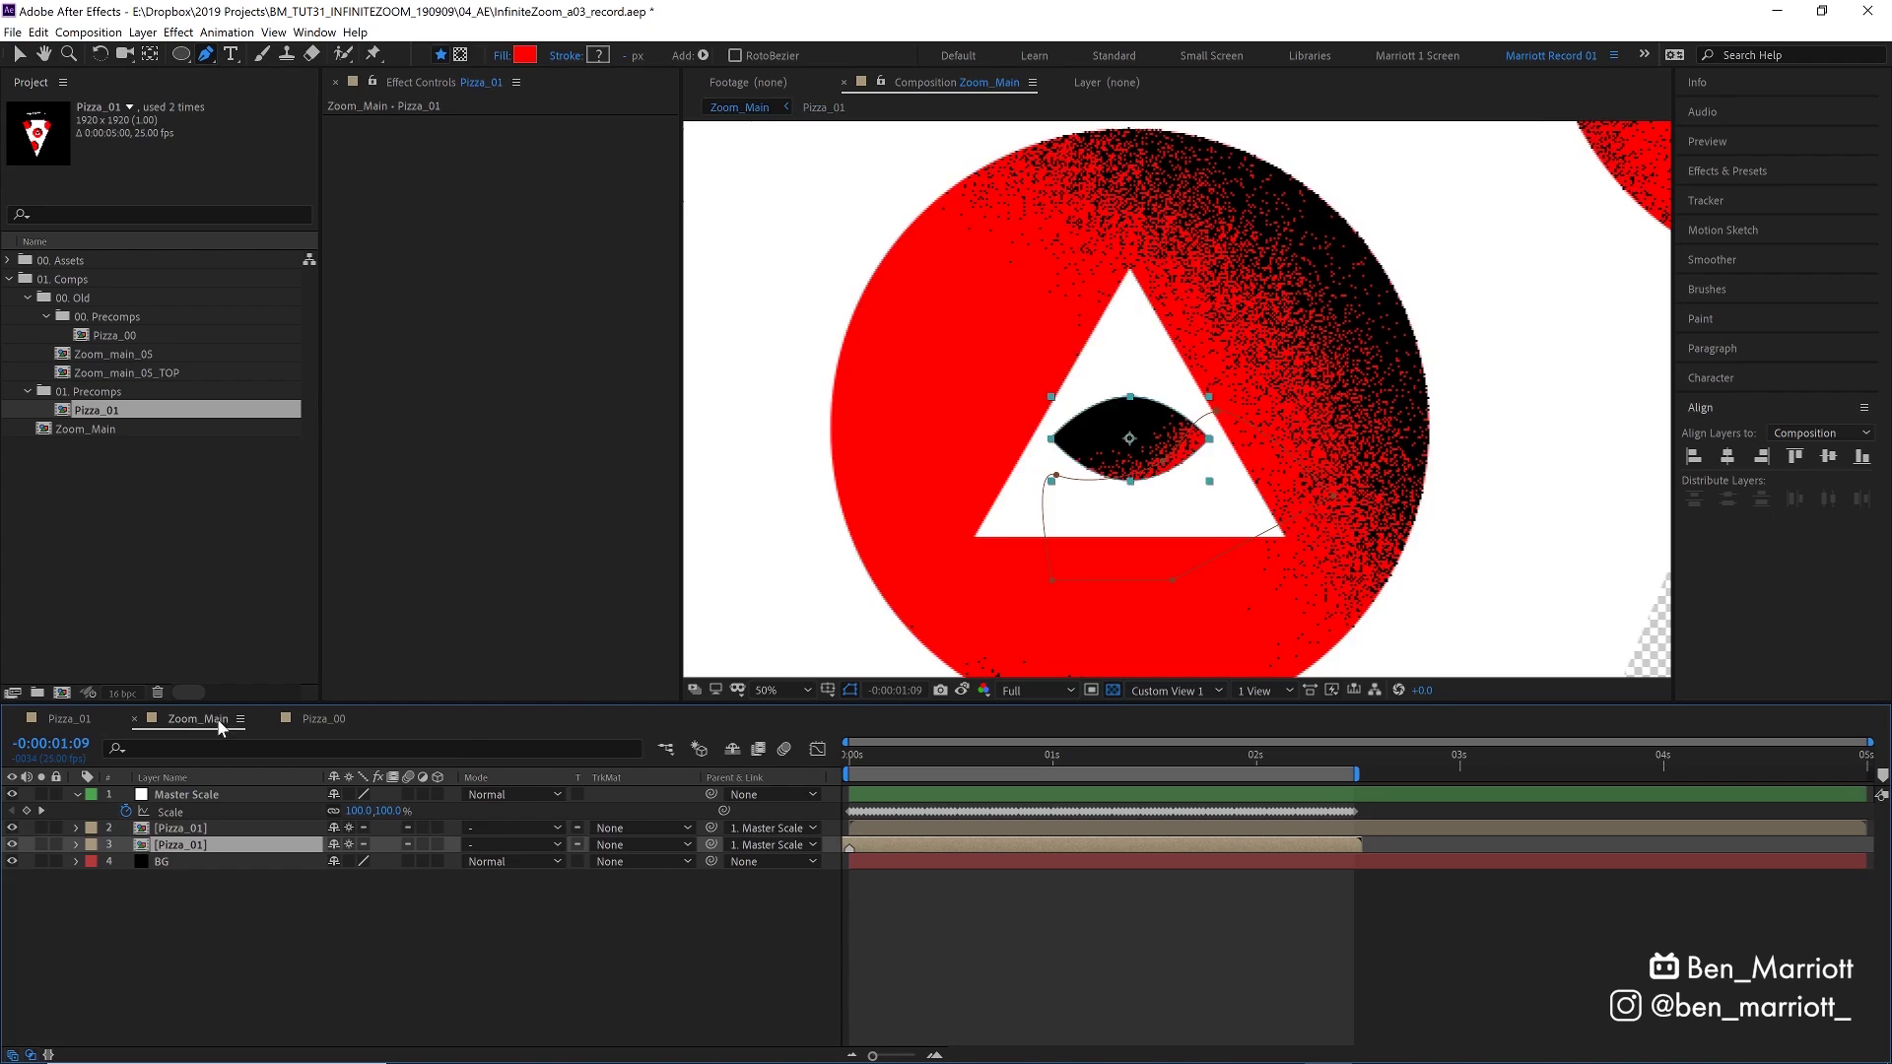
key("period")
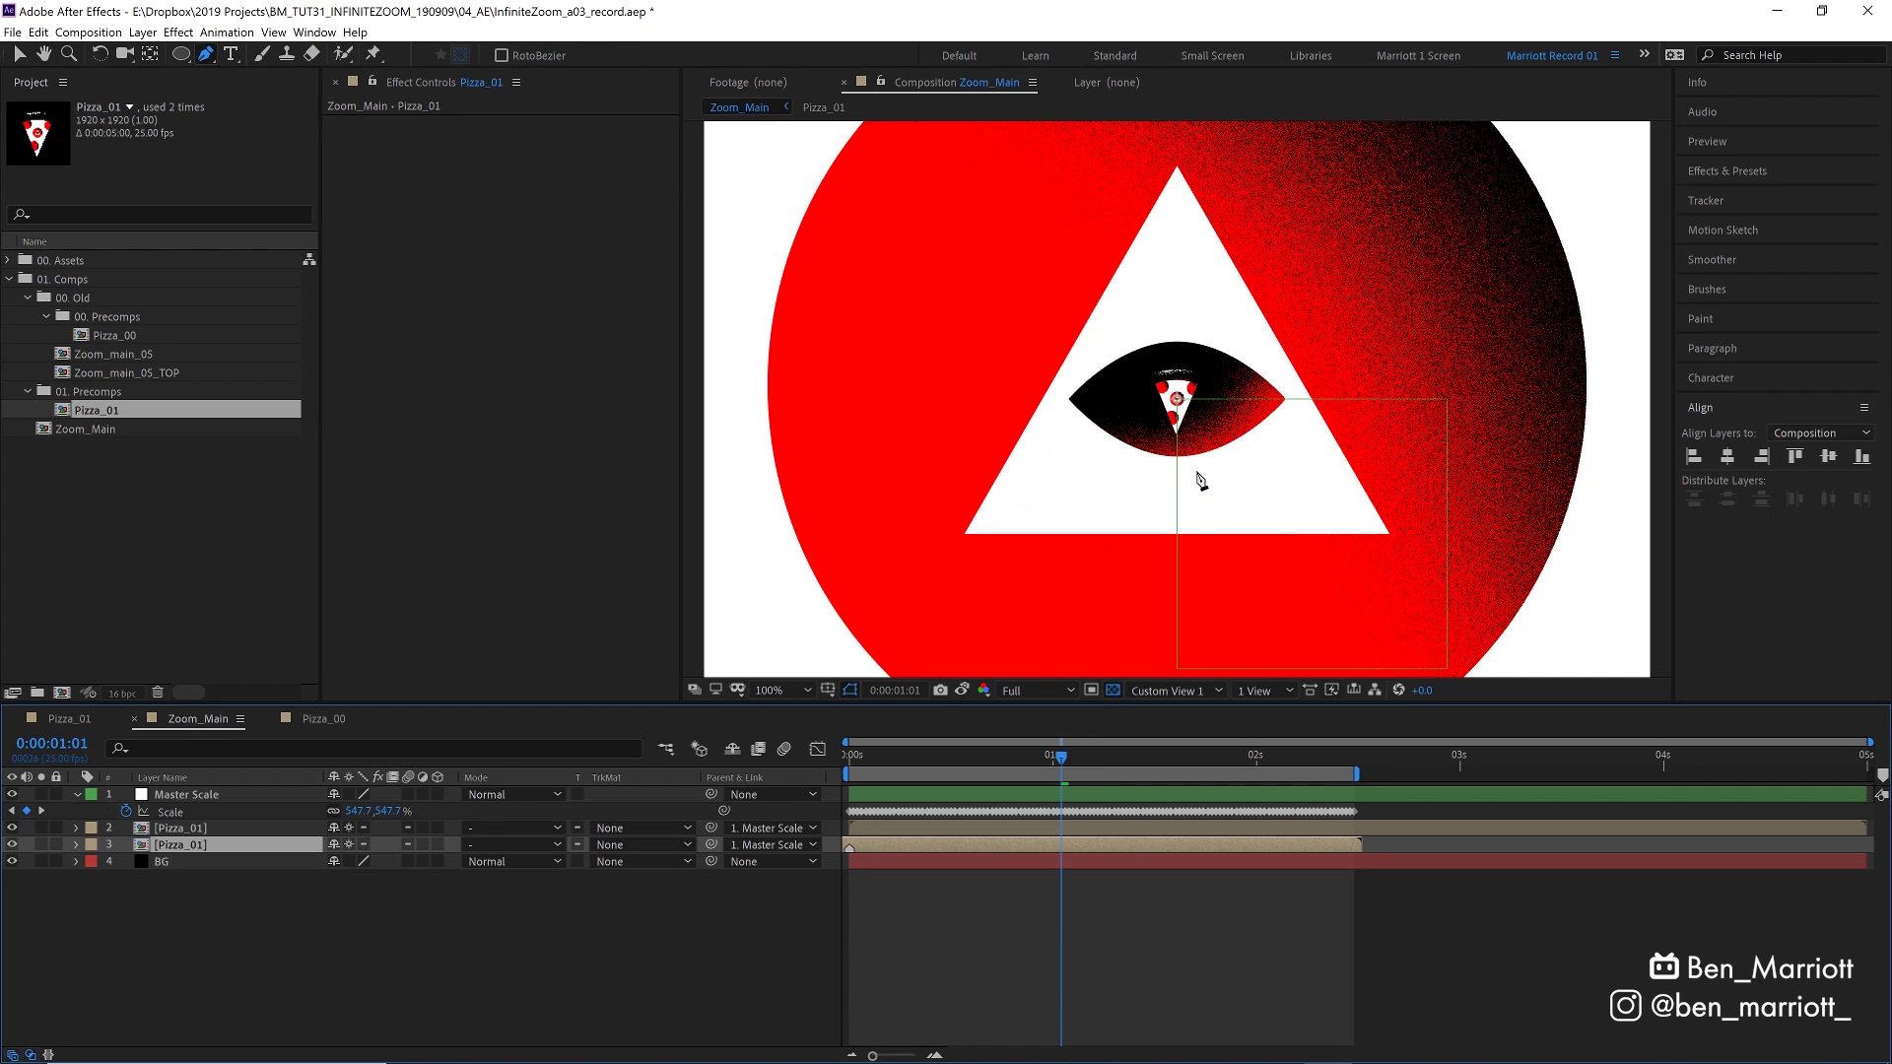
left_click(1132, 753)
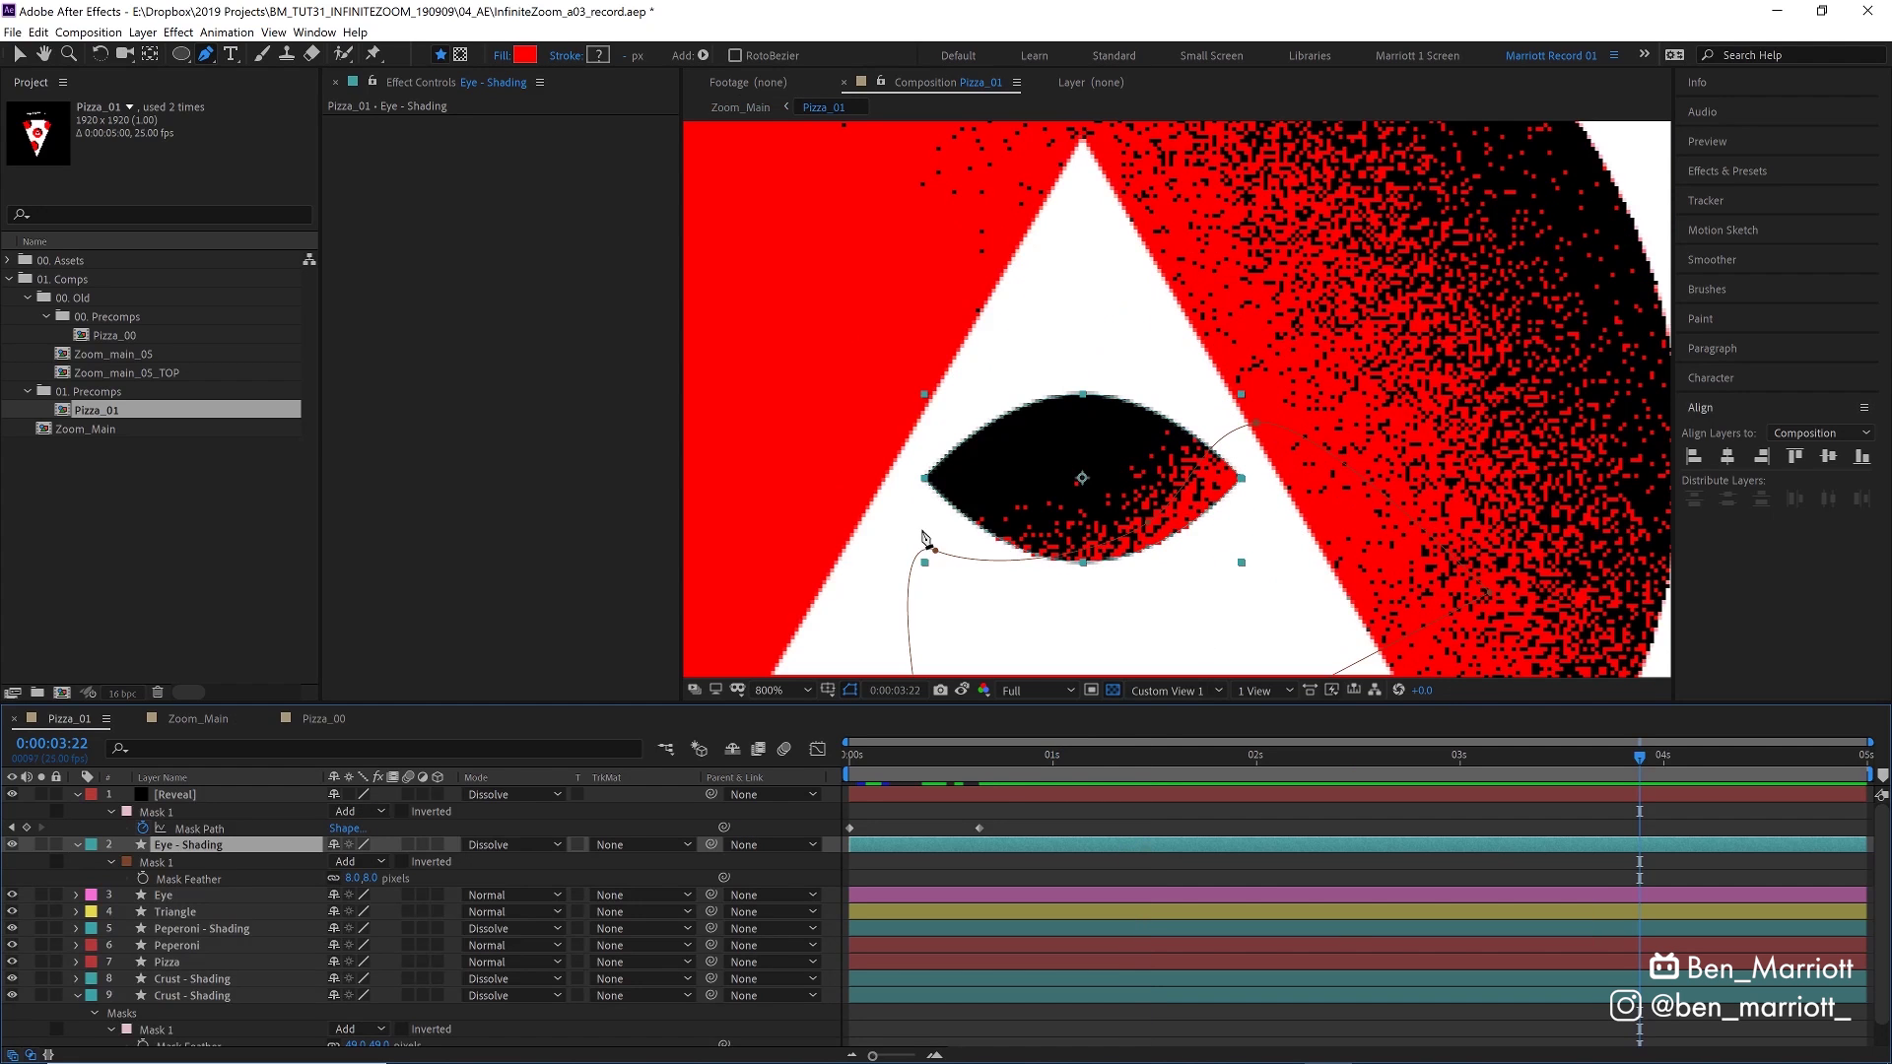
left_click_drag(917, 565, 906, 547)
mouse_move(1142, 535)
left_mouse_down()
mouse_move(1249, 433)
mouse_move(1296, 436)
mouse_move(1138, 550)
left_mouse_up()
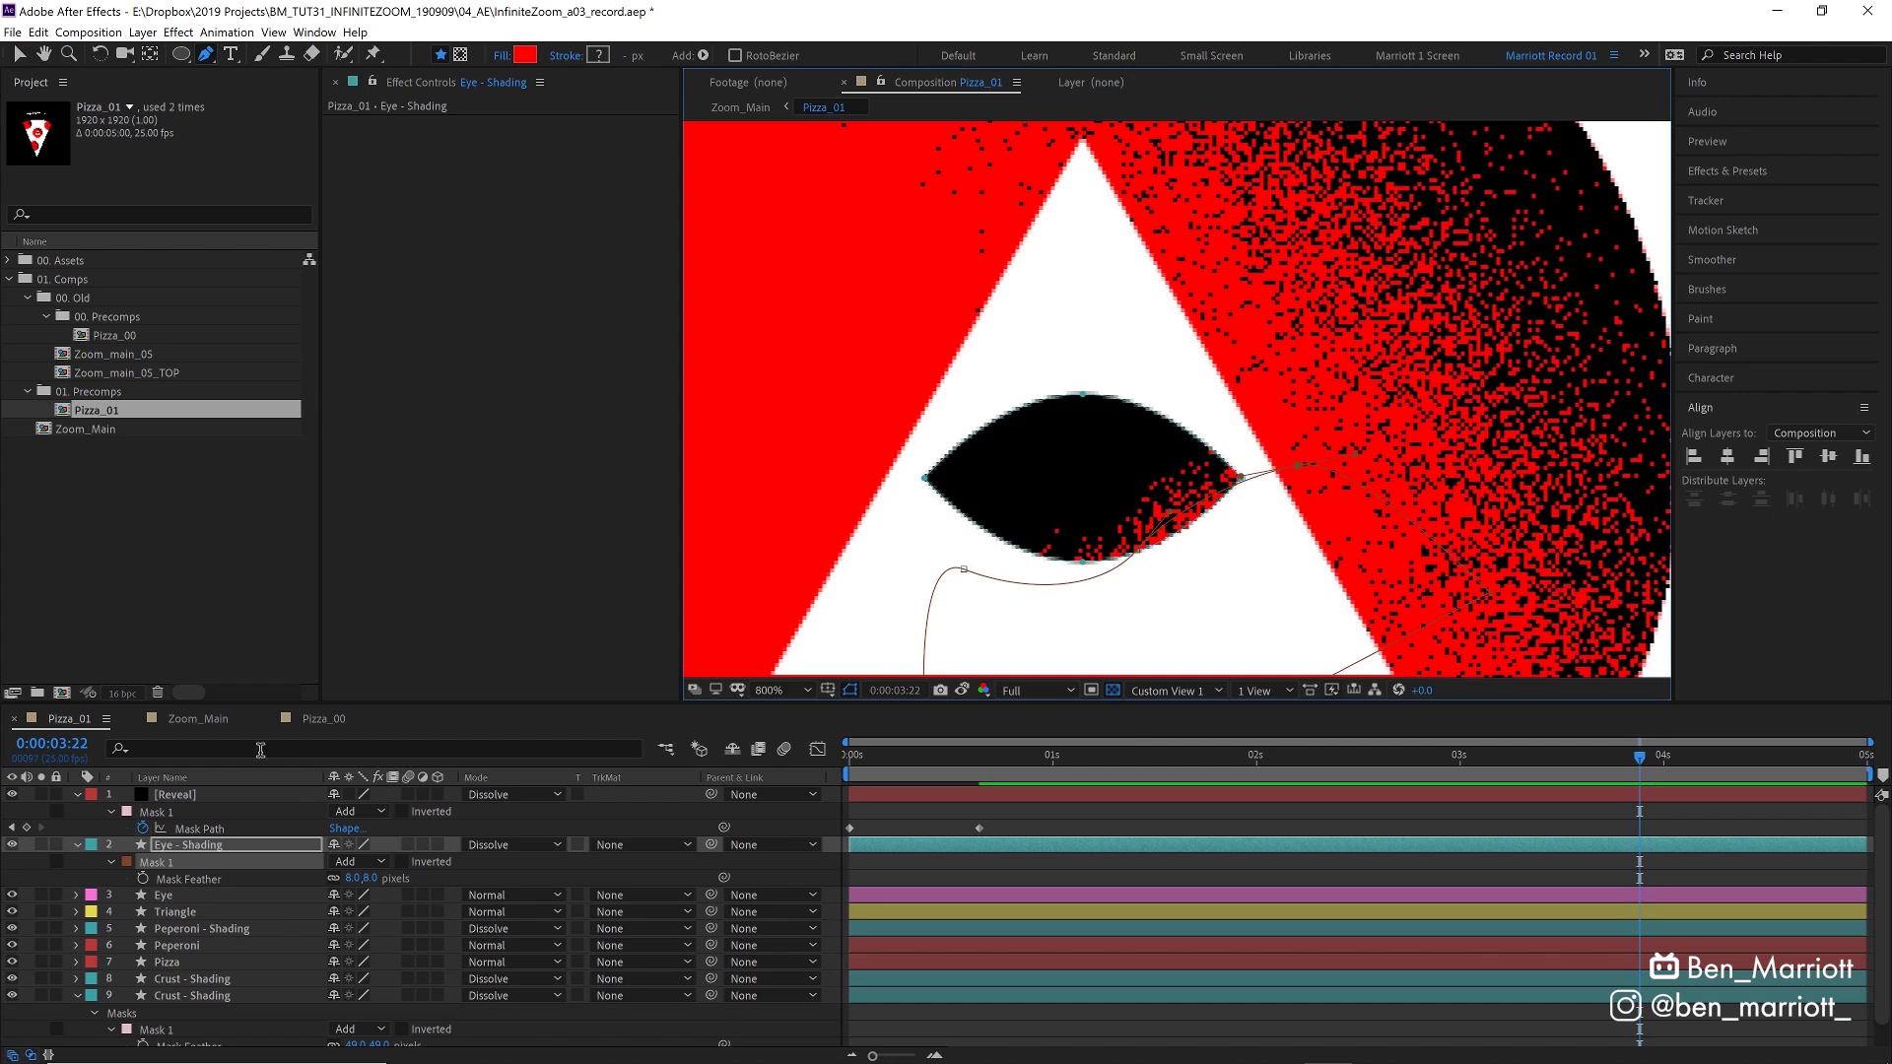
Set the Eye - Shading mask feather to 6 pixels, then navigate via the composition flowchart
key("f")
key("f")
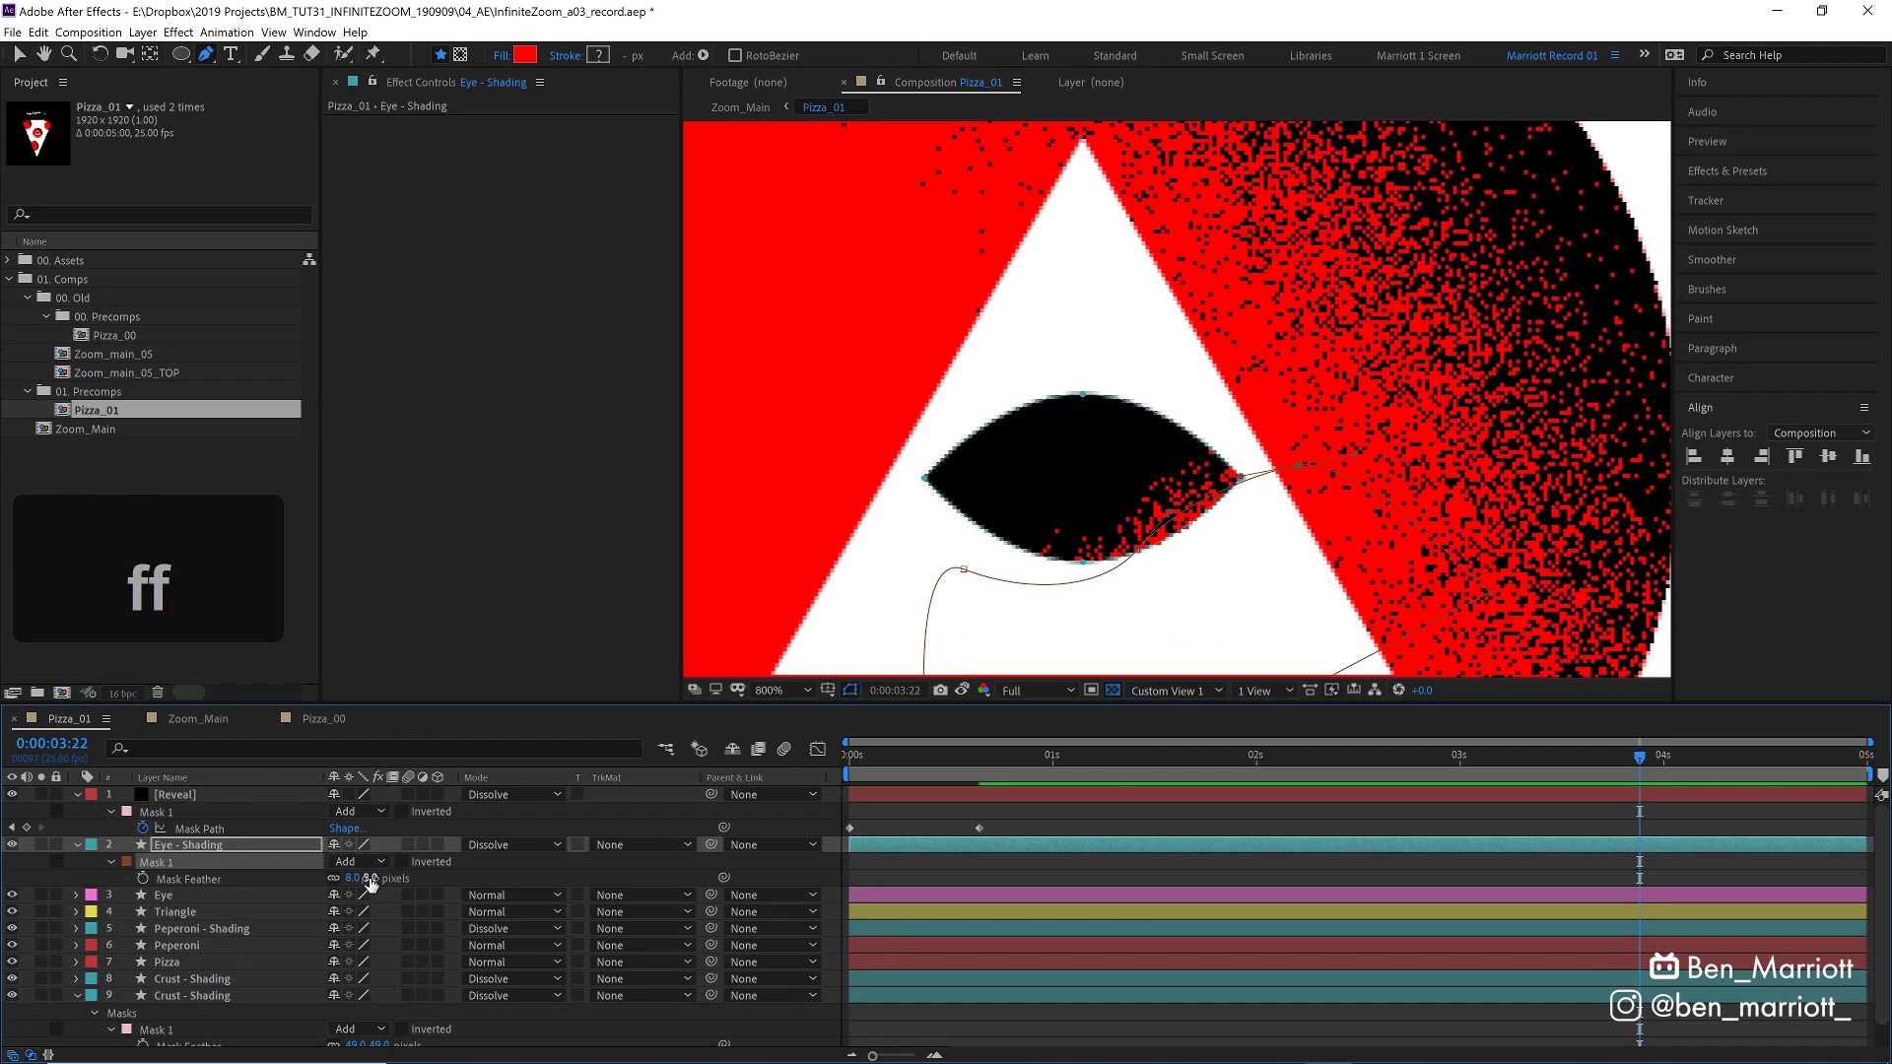
left_click(371, 877)
type("6")
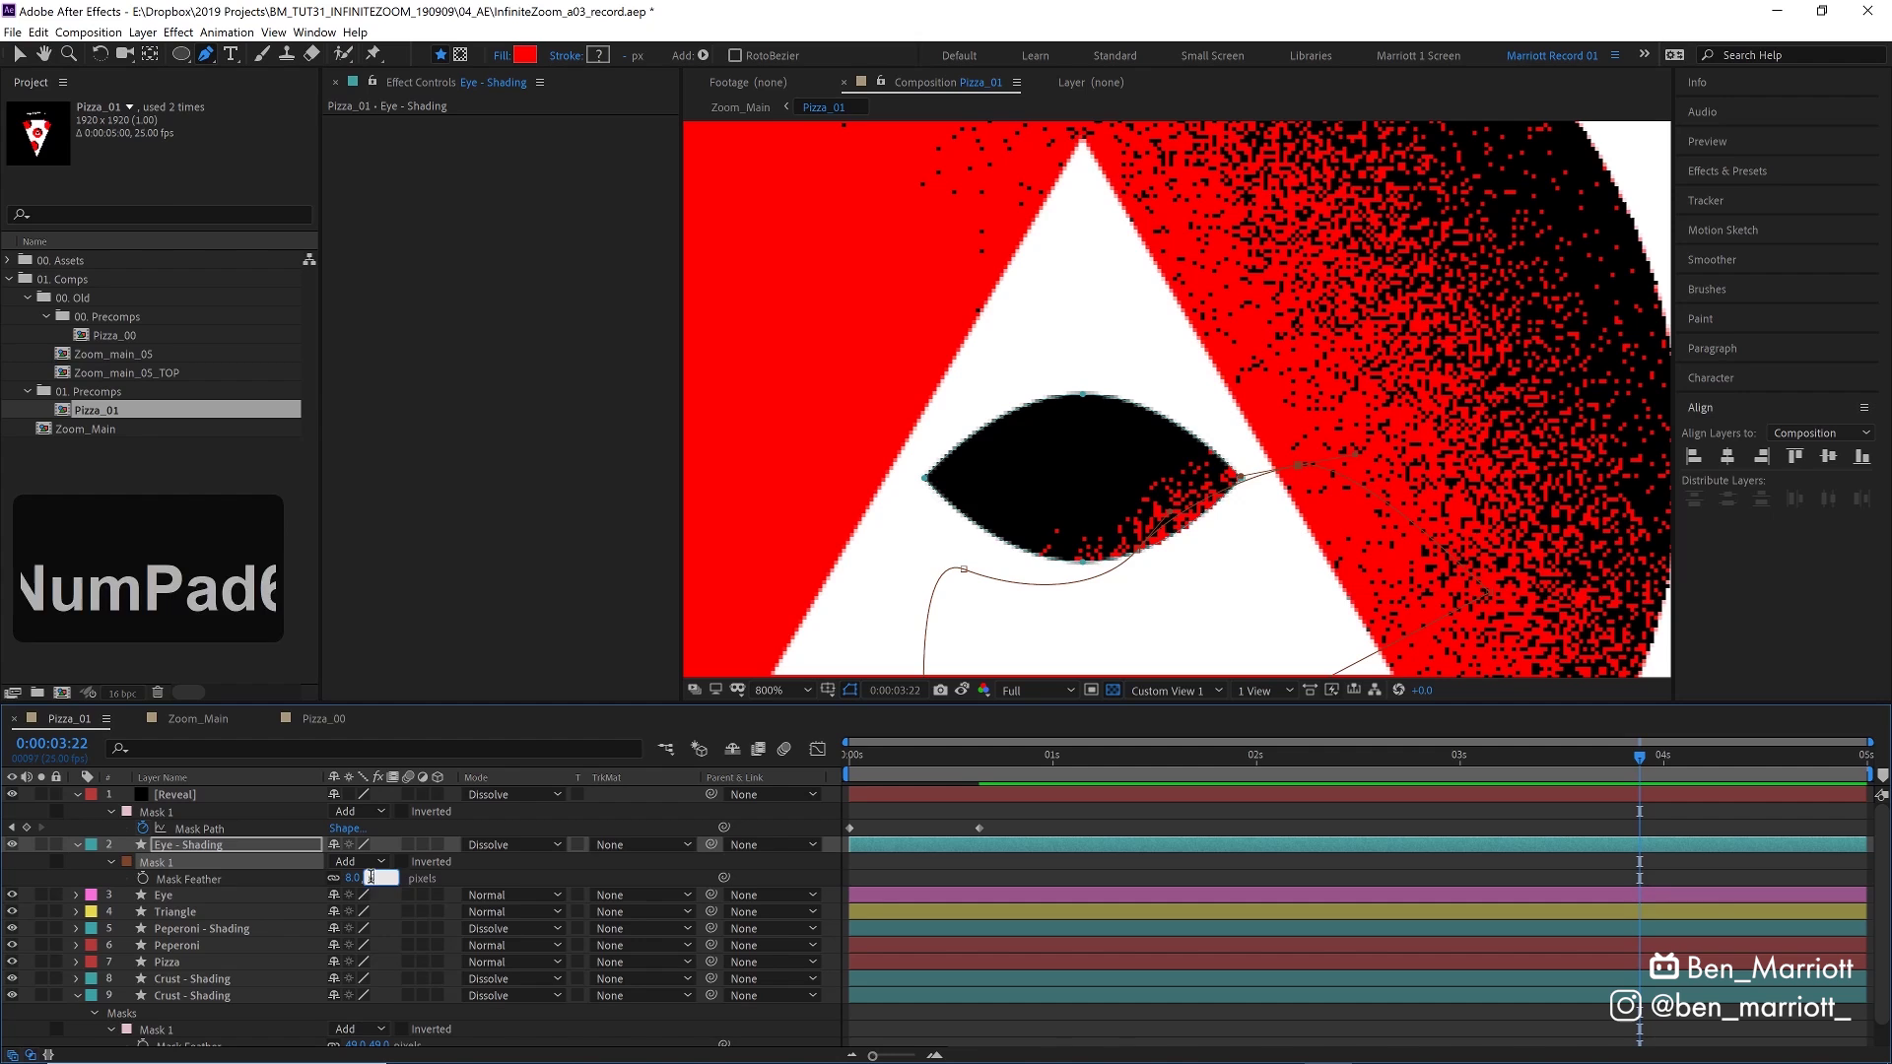
key("KP_Enter")
left_click(1278, 843)
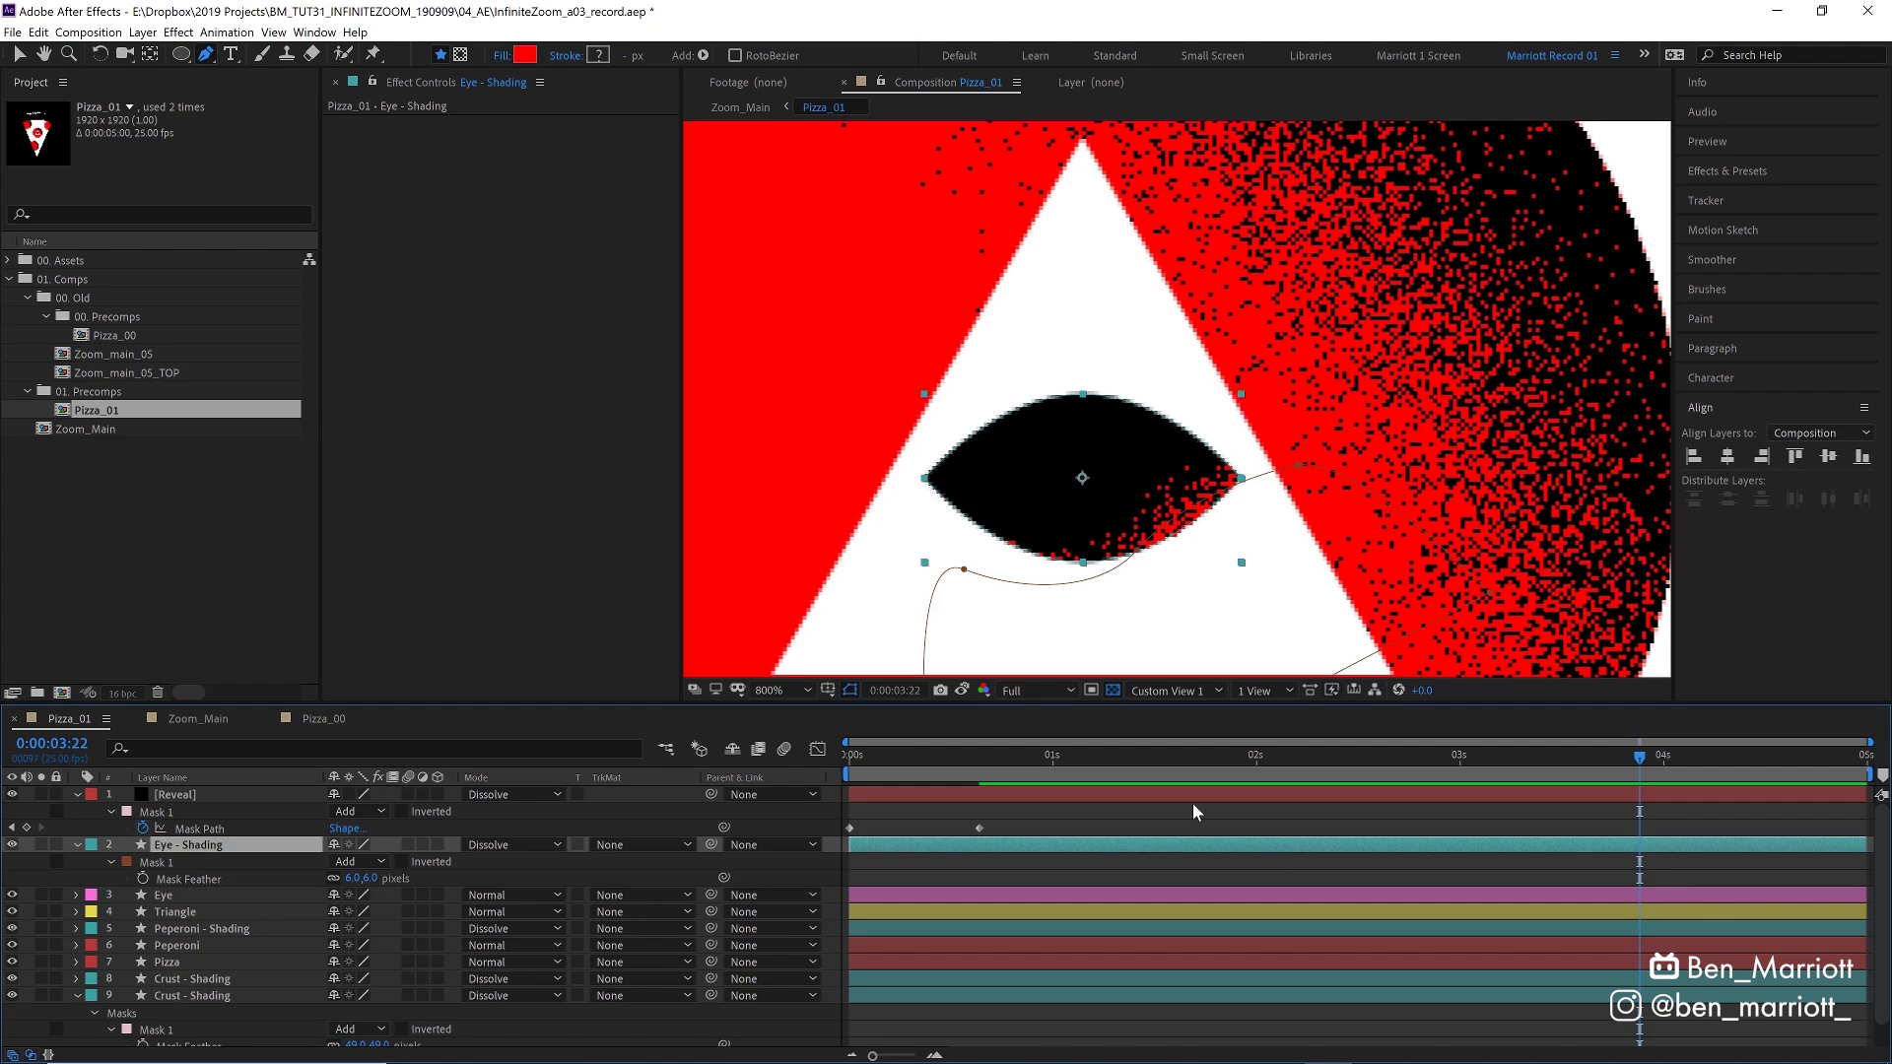
key("Tab")
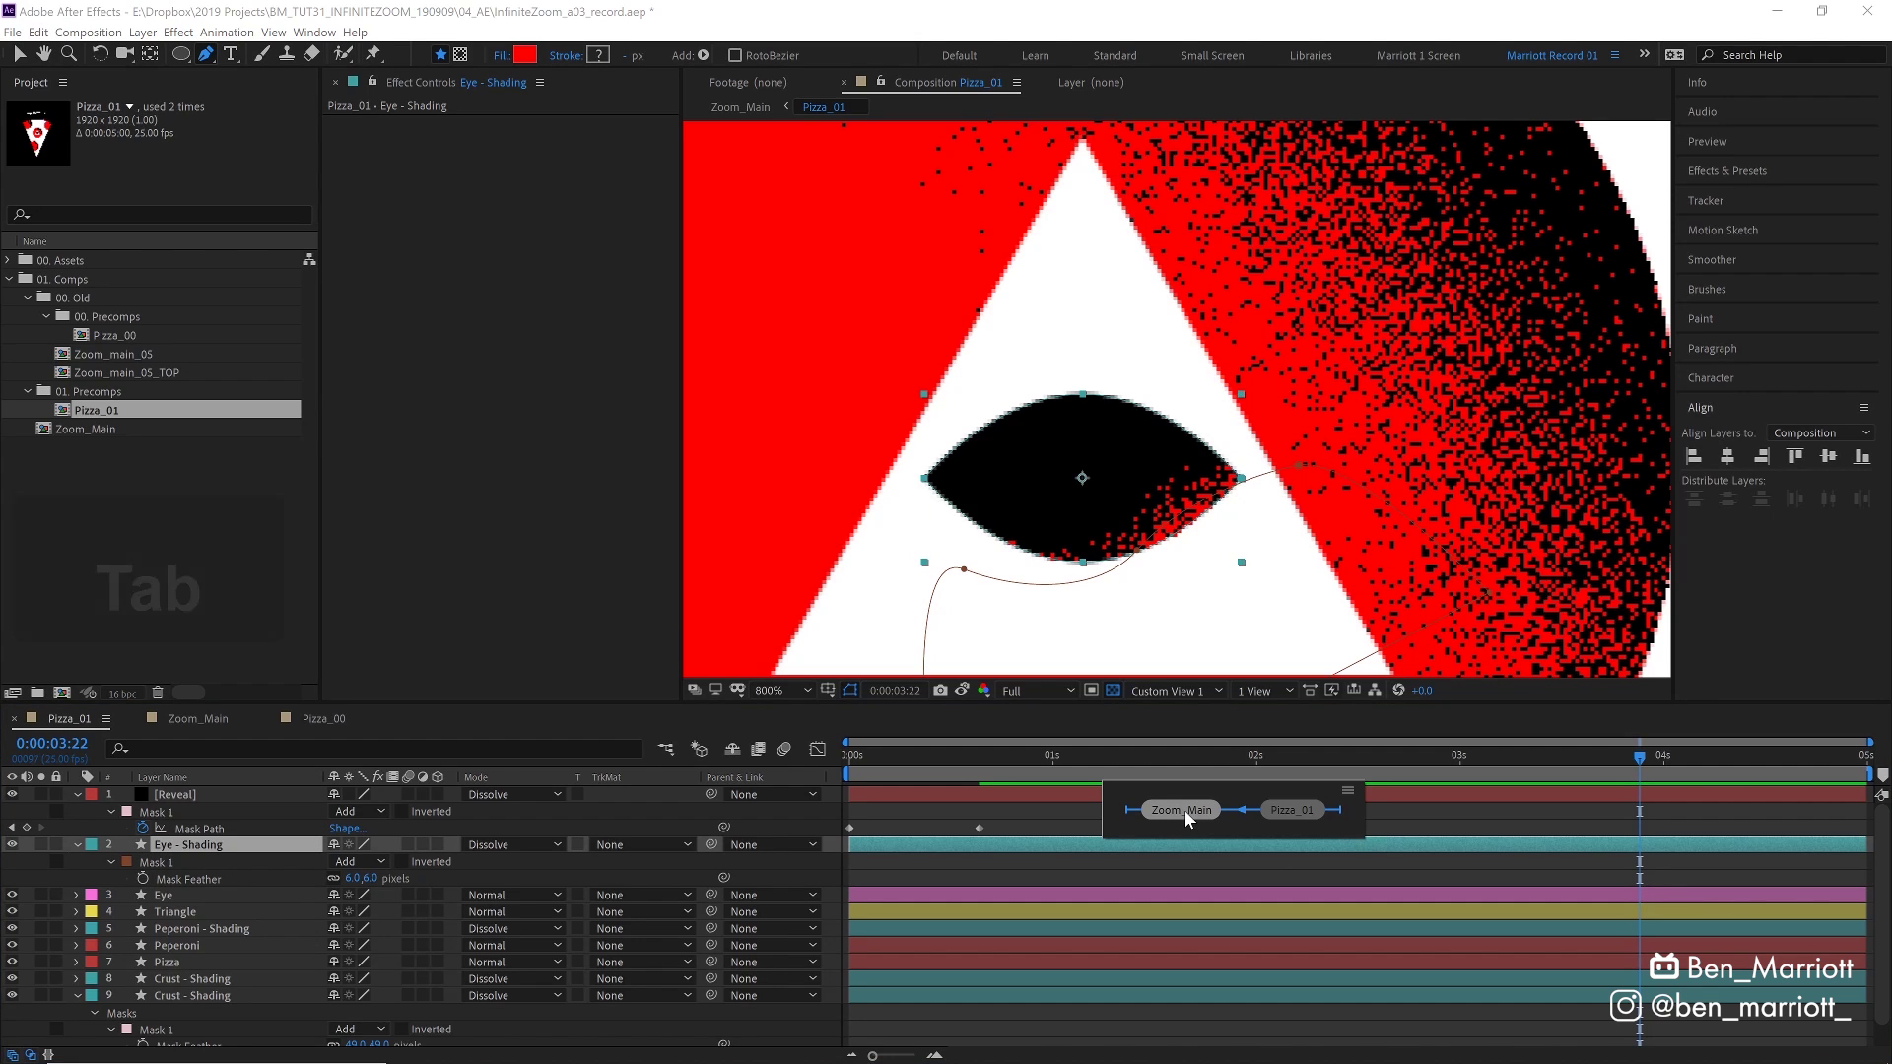
left_click(1184, 810)
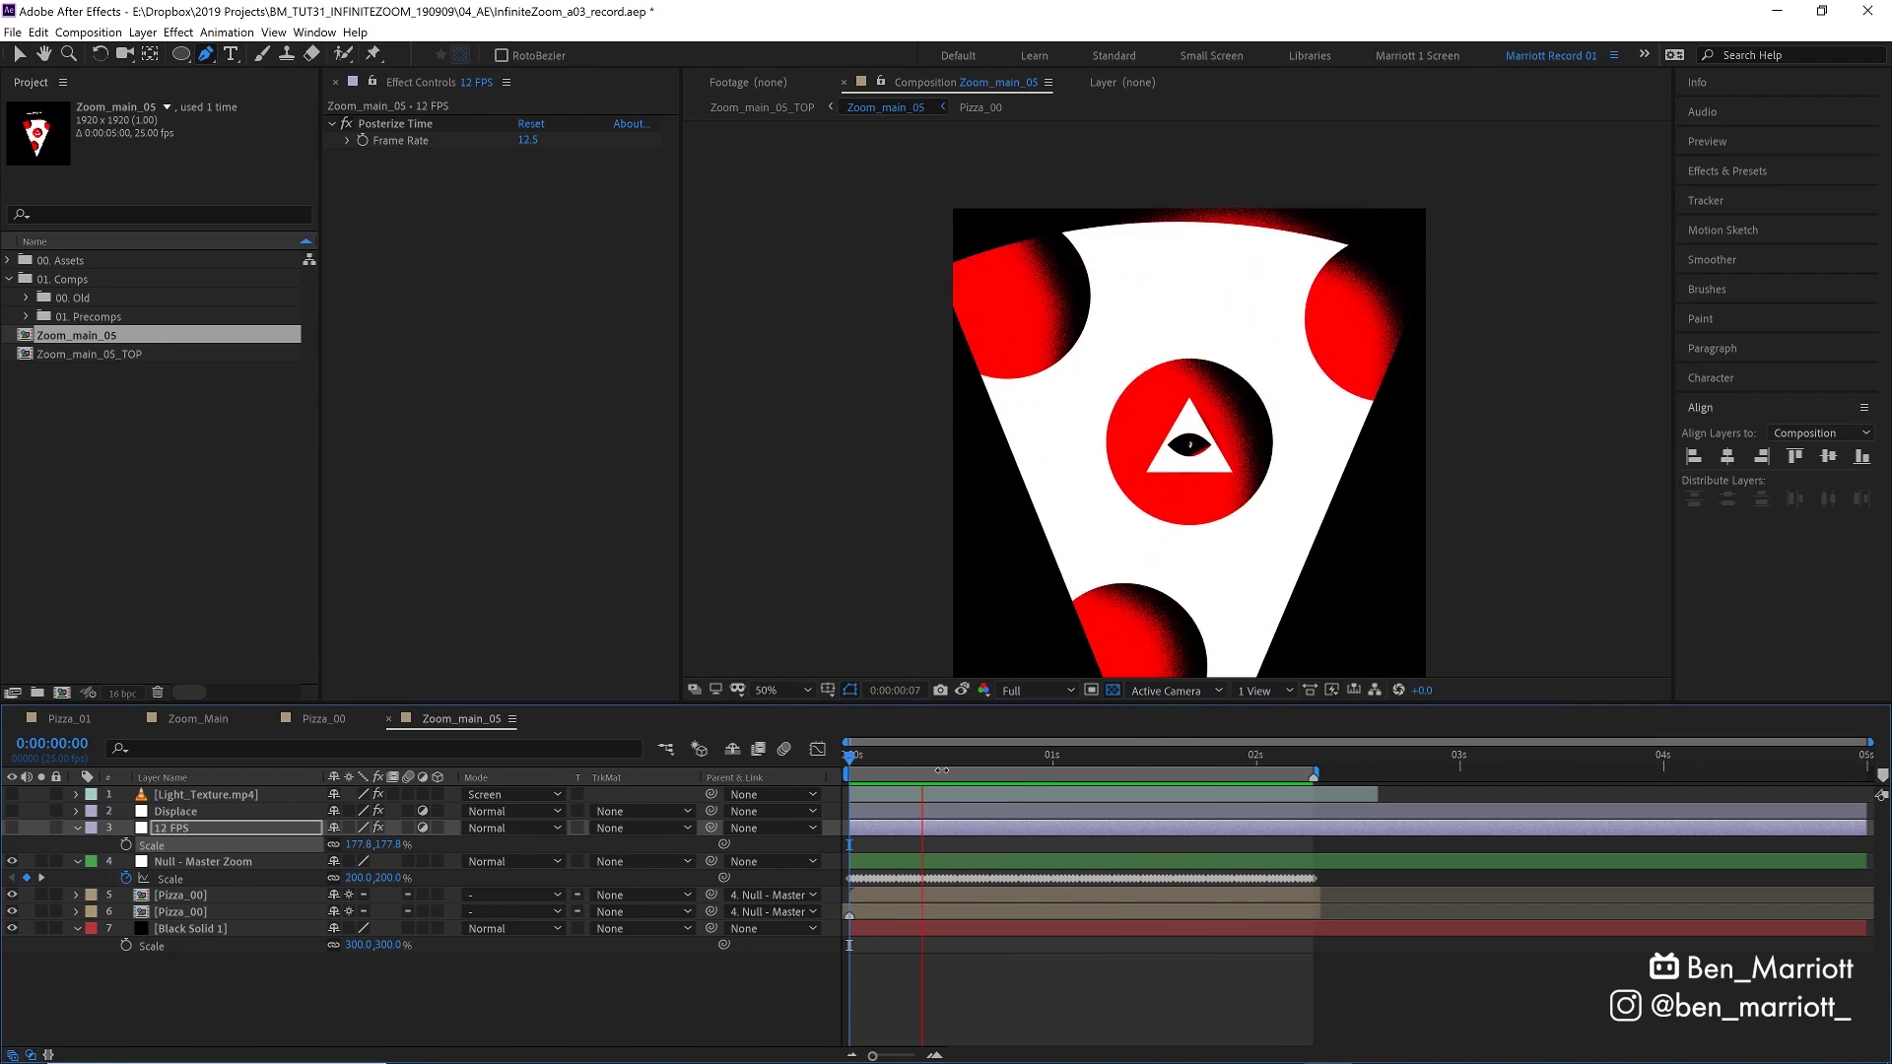
Inspect Zoom_main_05's Turbulent Displace settings (Amount 30, Size 2.0, Complexity 1.0), zooming the viewer in and out
key("space")
key("ctrl+Up")
scroll(1124, 508, "up", 2)
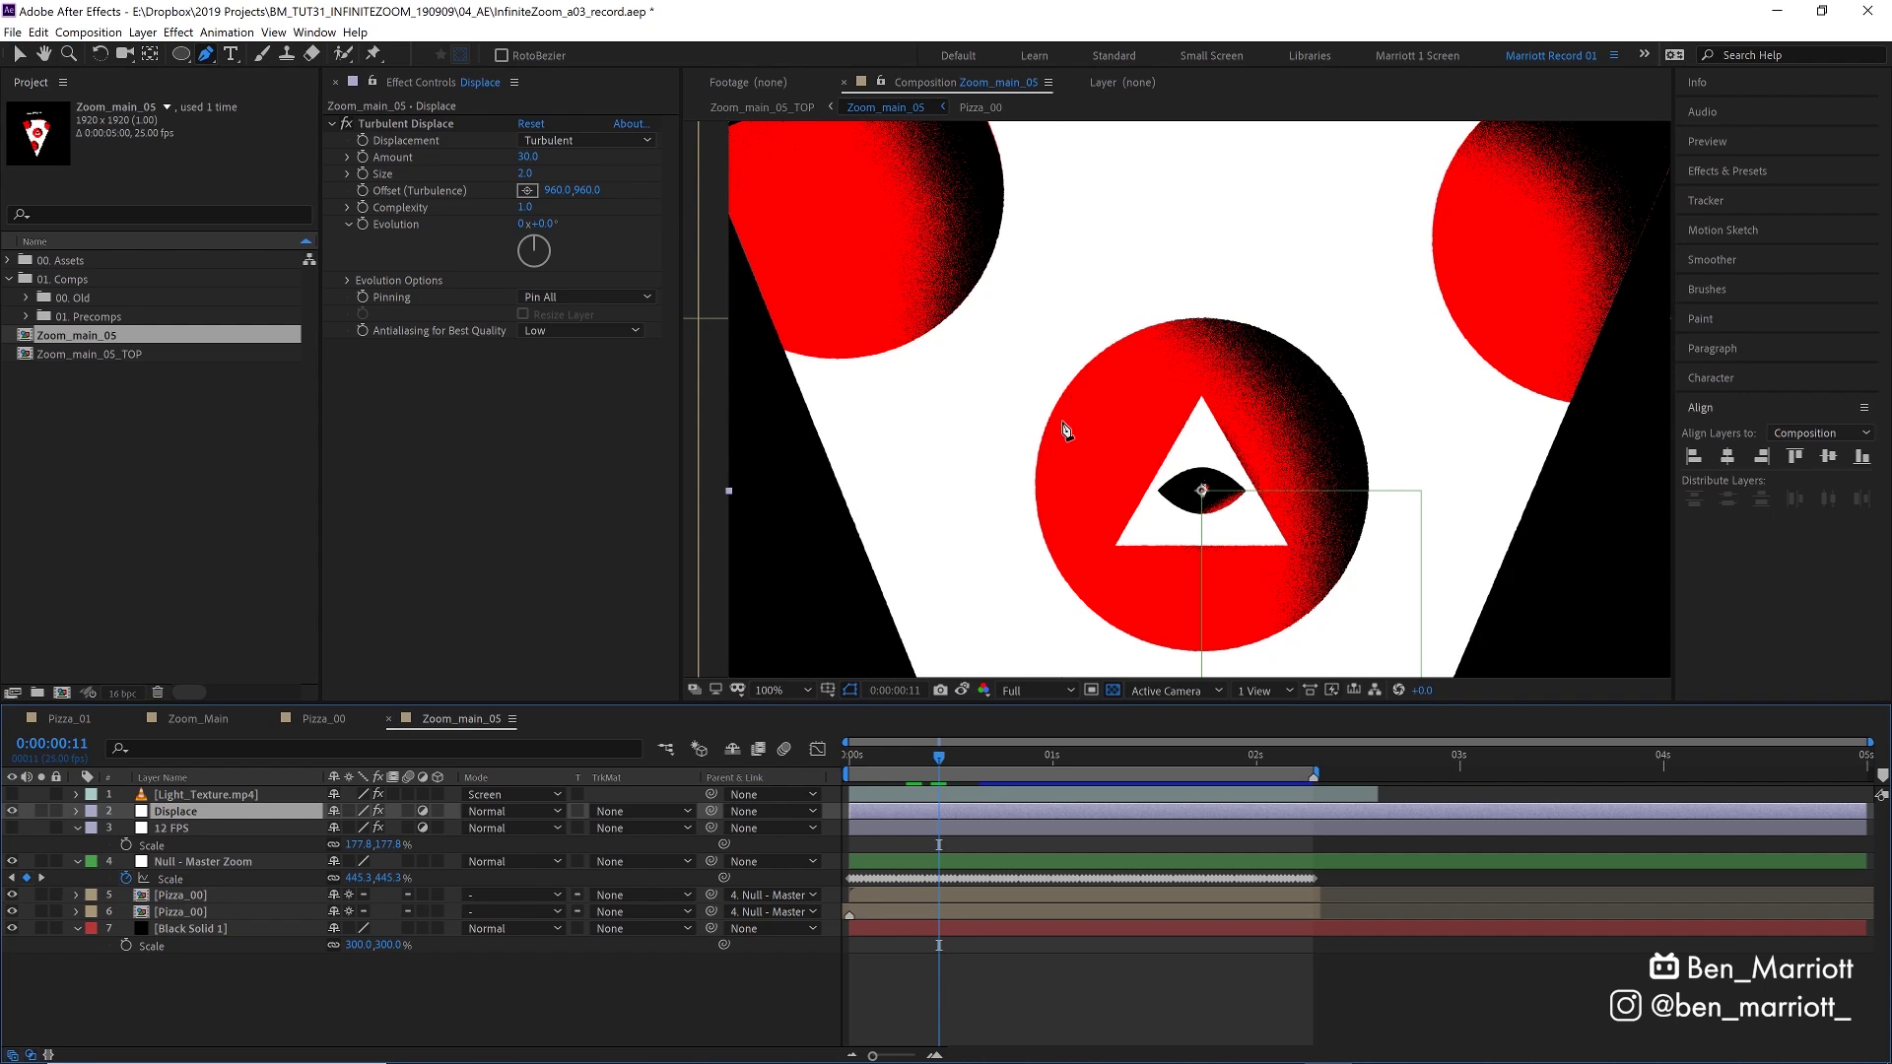
key("period")
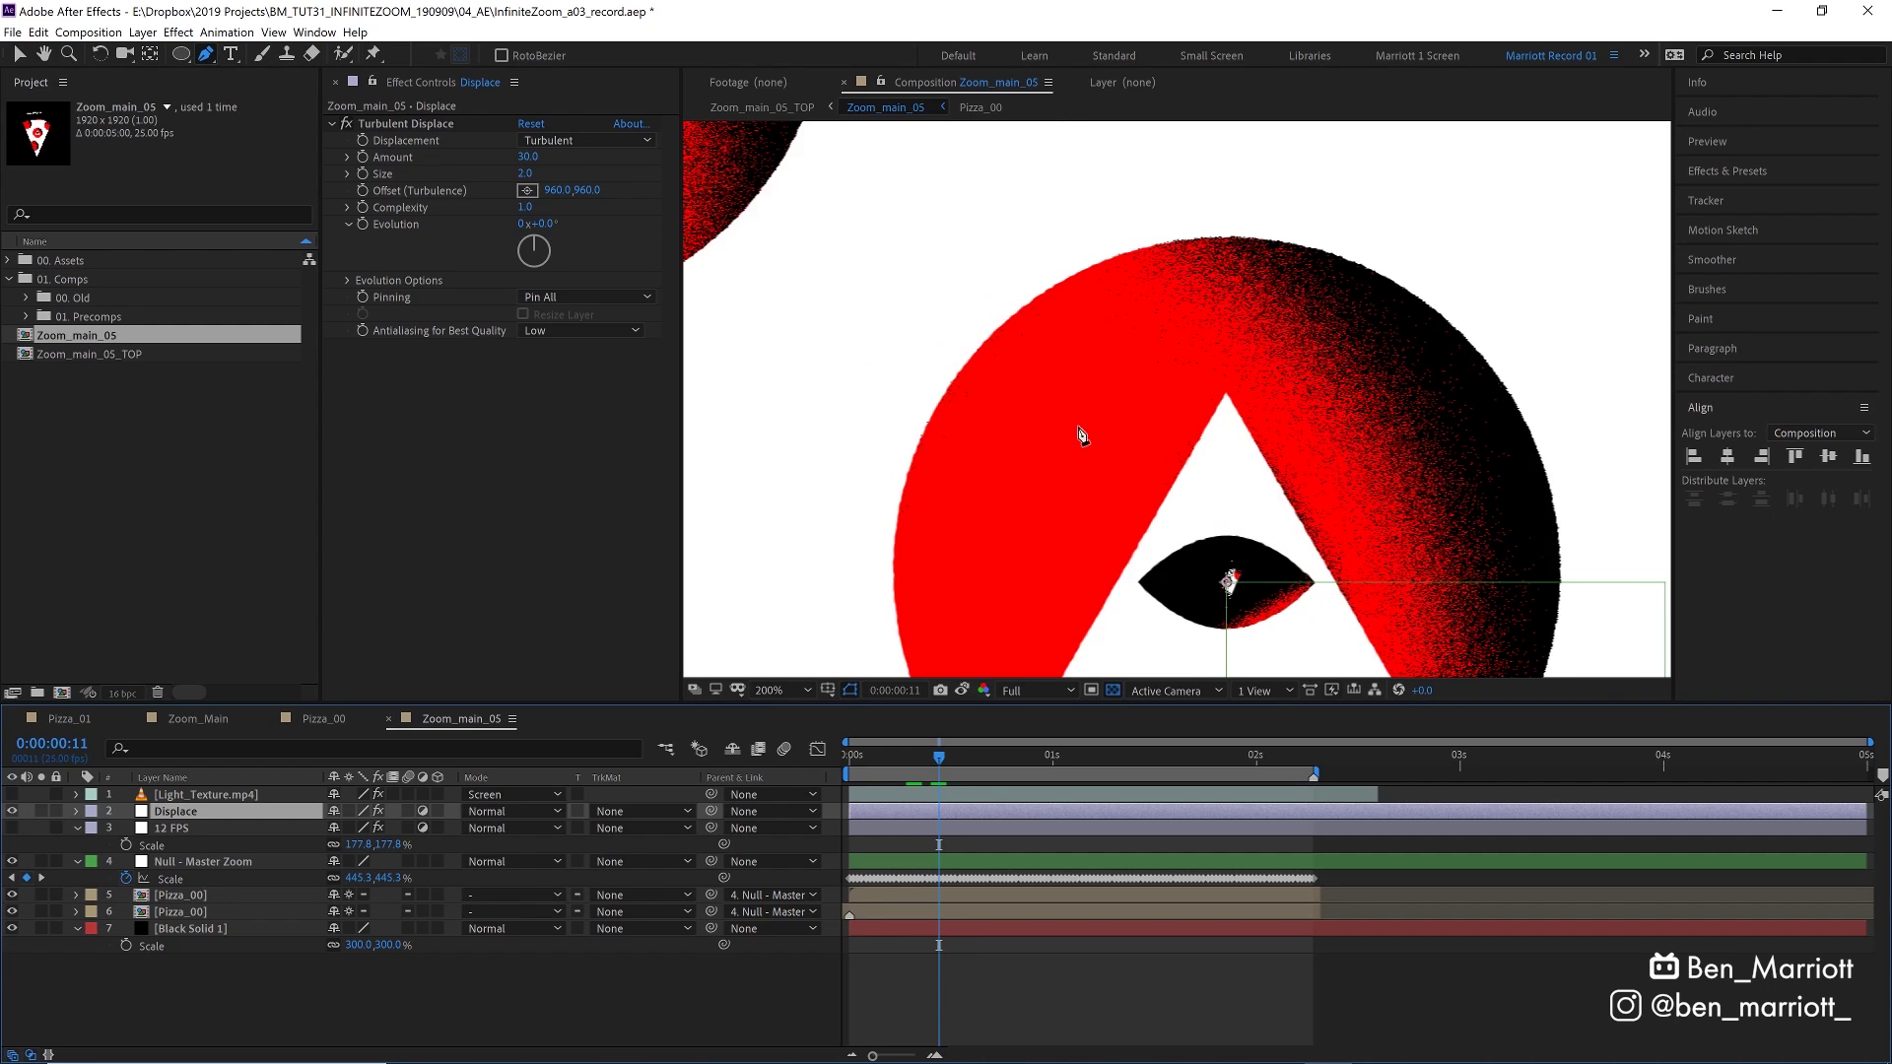
left_click(347, 124)
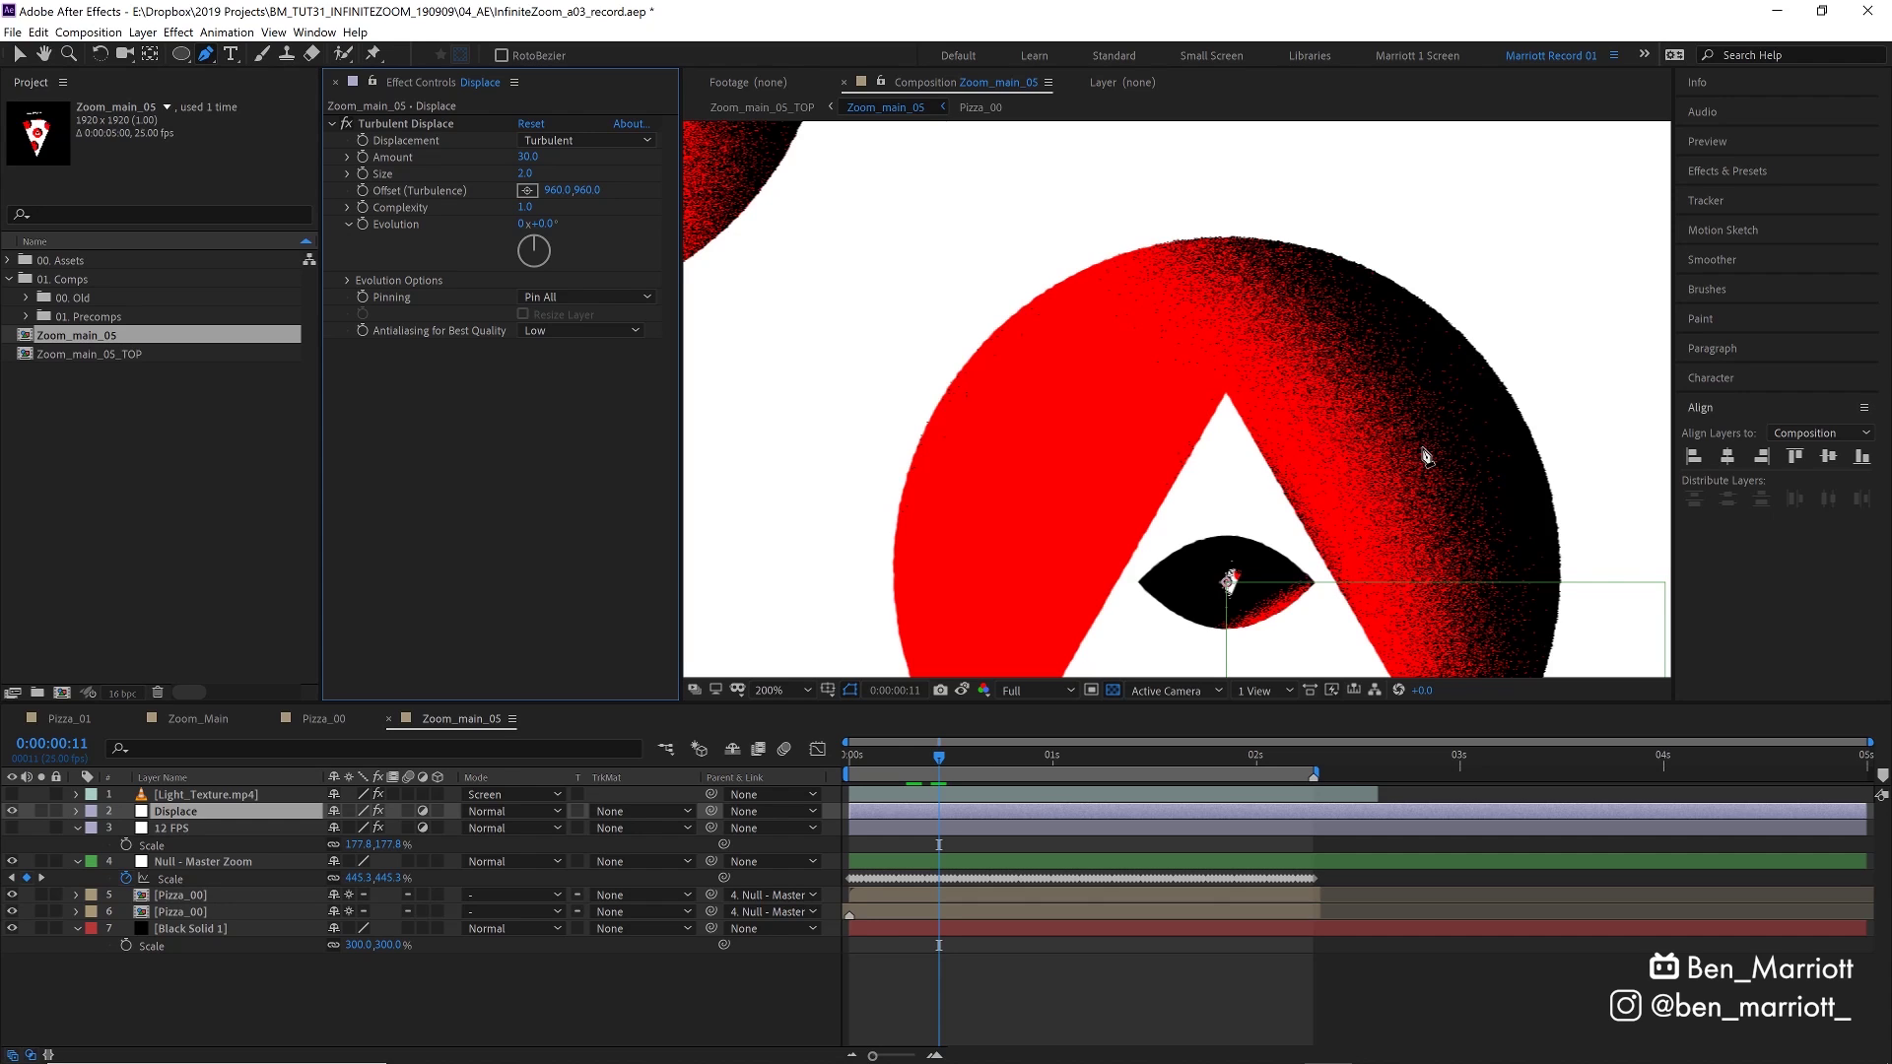
key("comma")
key("comma")
key("comma")
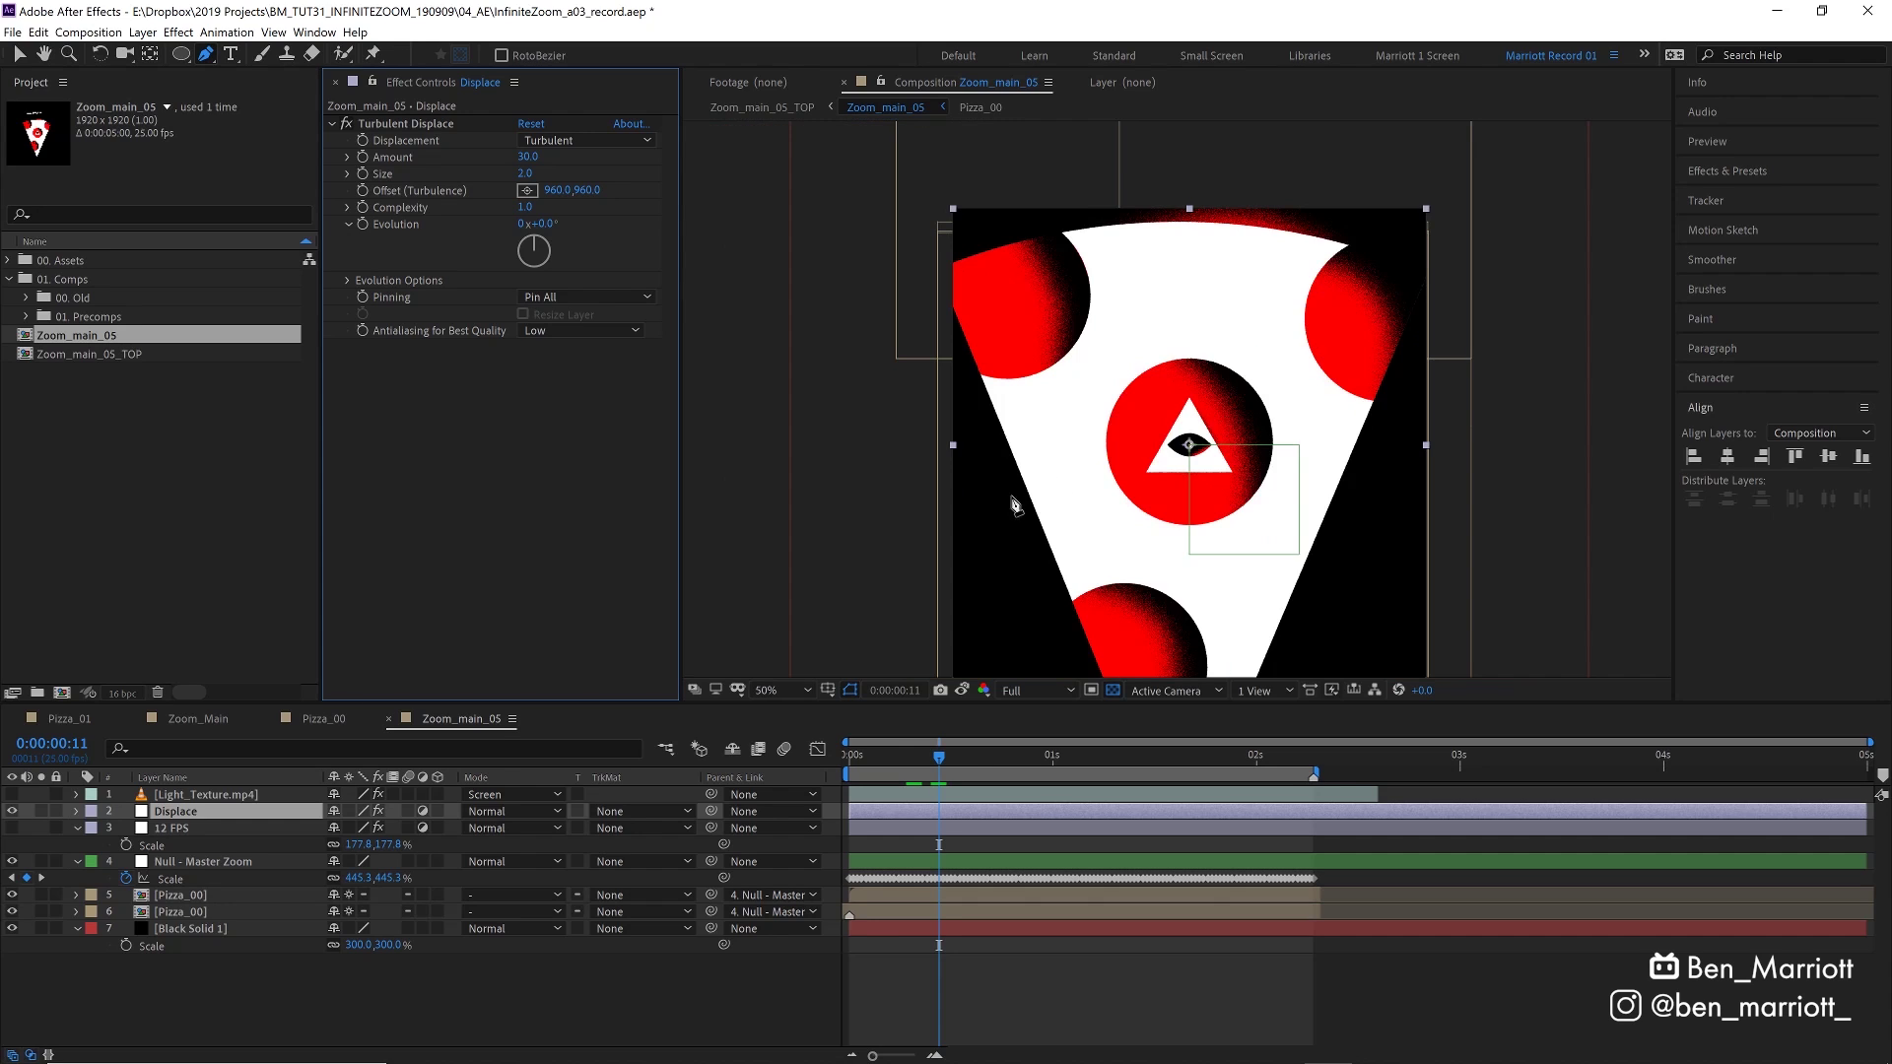
Turn on the Light_Texture.mp4 grain overlay and play a preview of the zoom
left_click(102, 796)
left_click(11, 796)
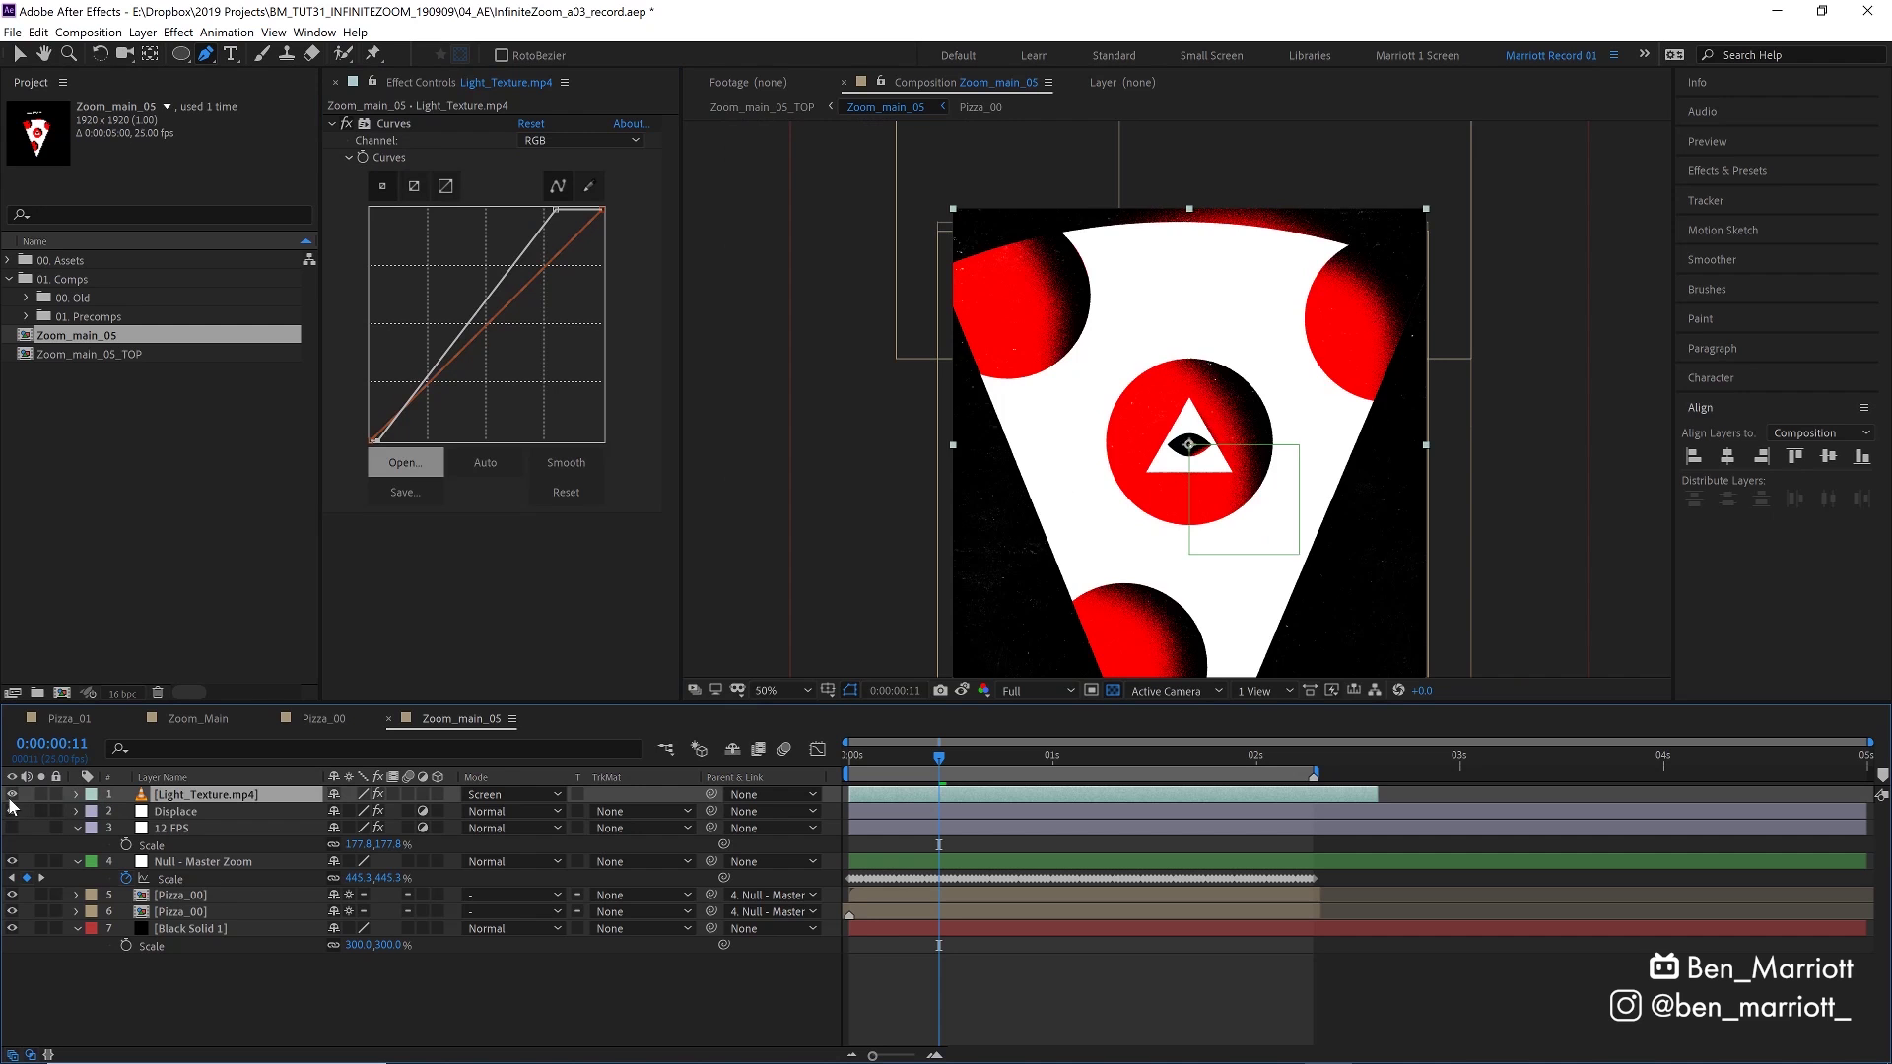
key("space")
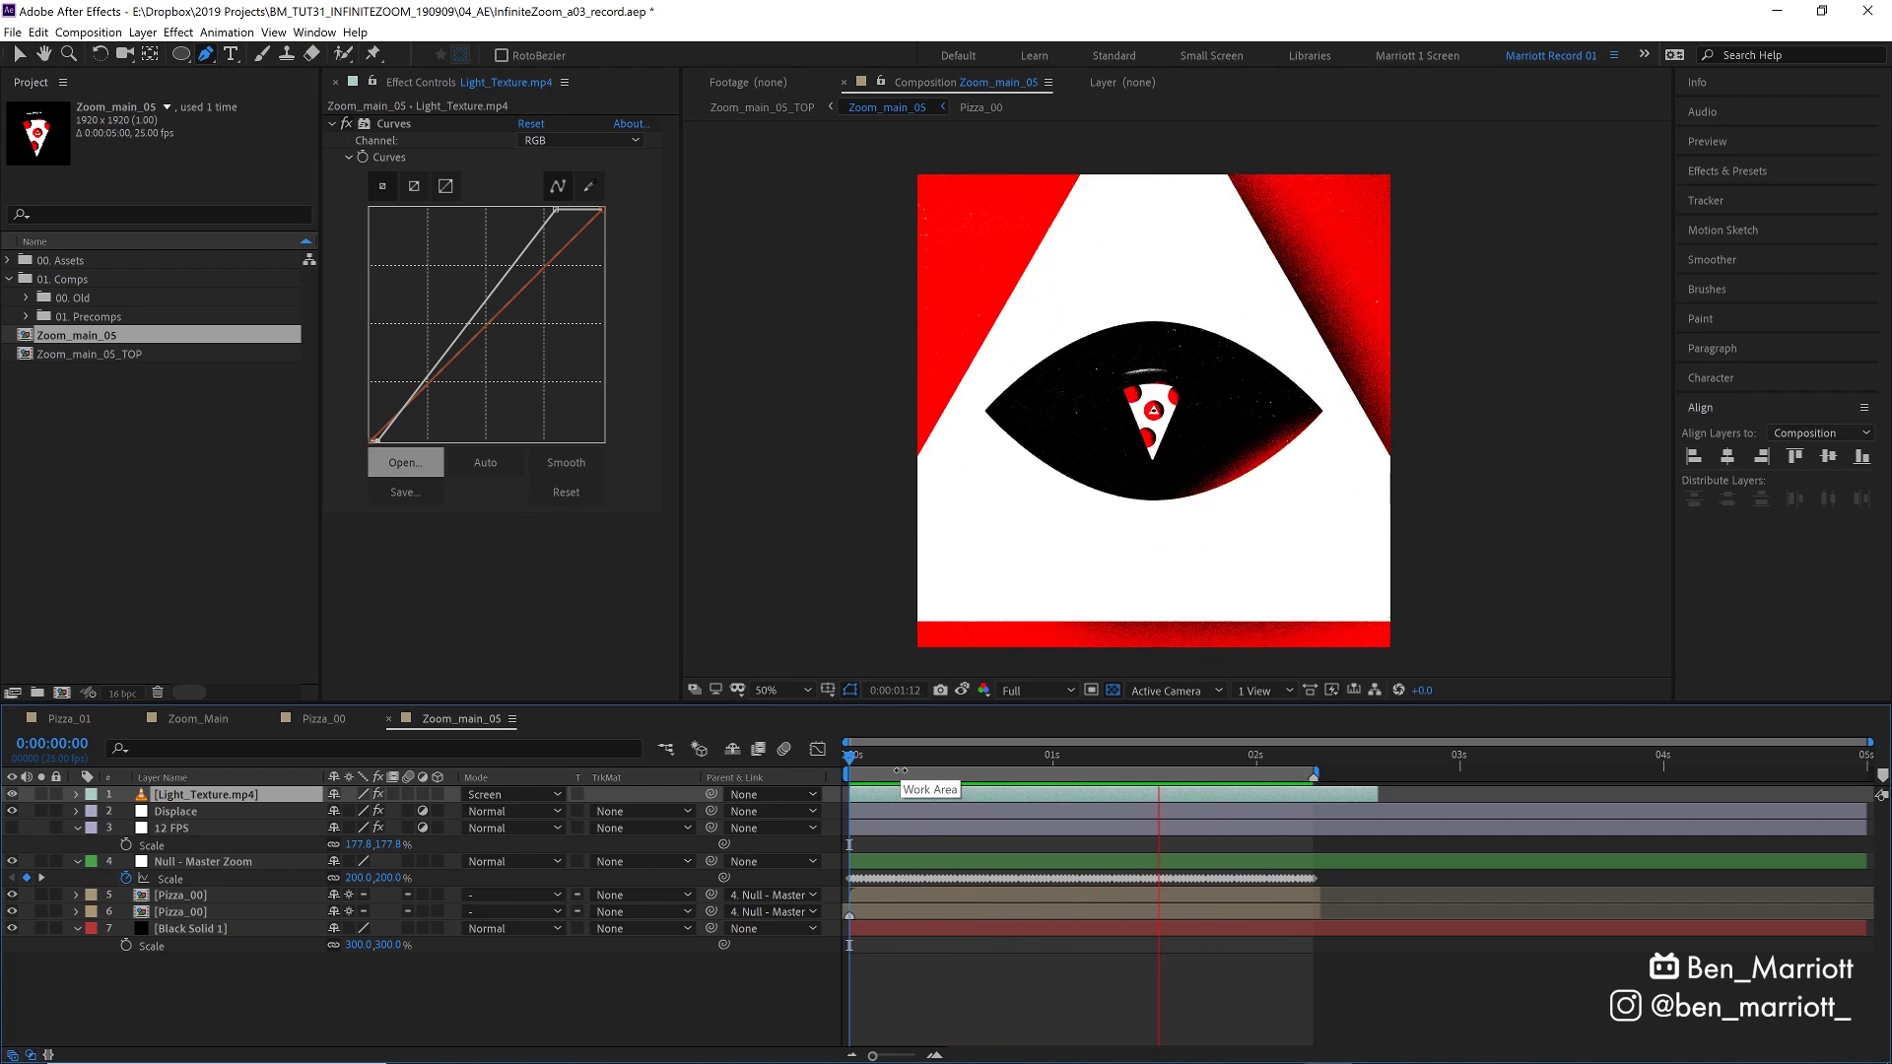
left_click(855, 763)
Enable the 12 FPS adjustment layer and preview the choppier 12 fps zoom
left_click(855, 764)
left_click(177, 830)
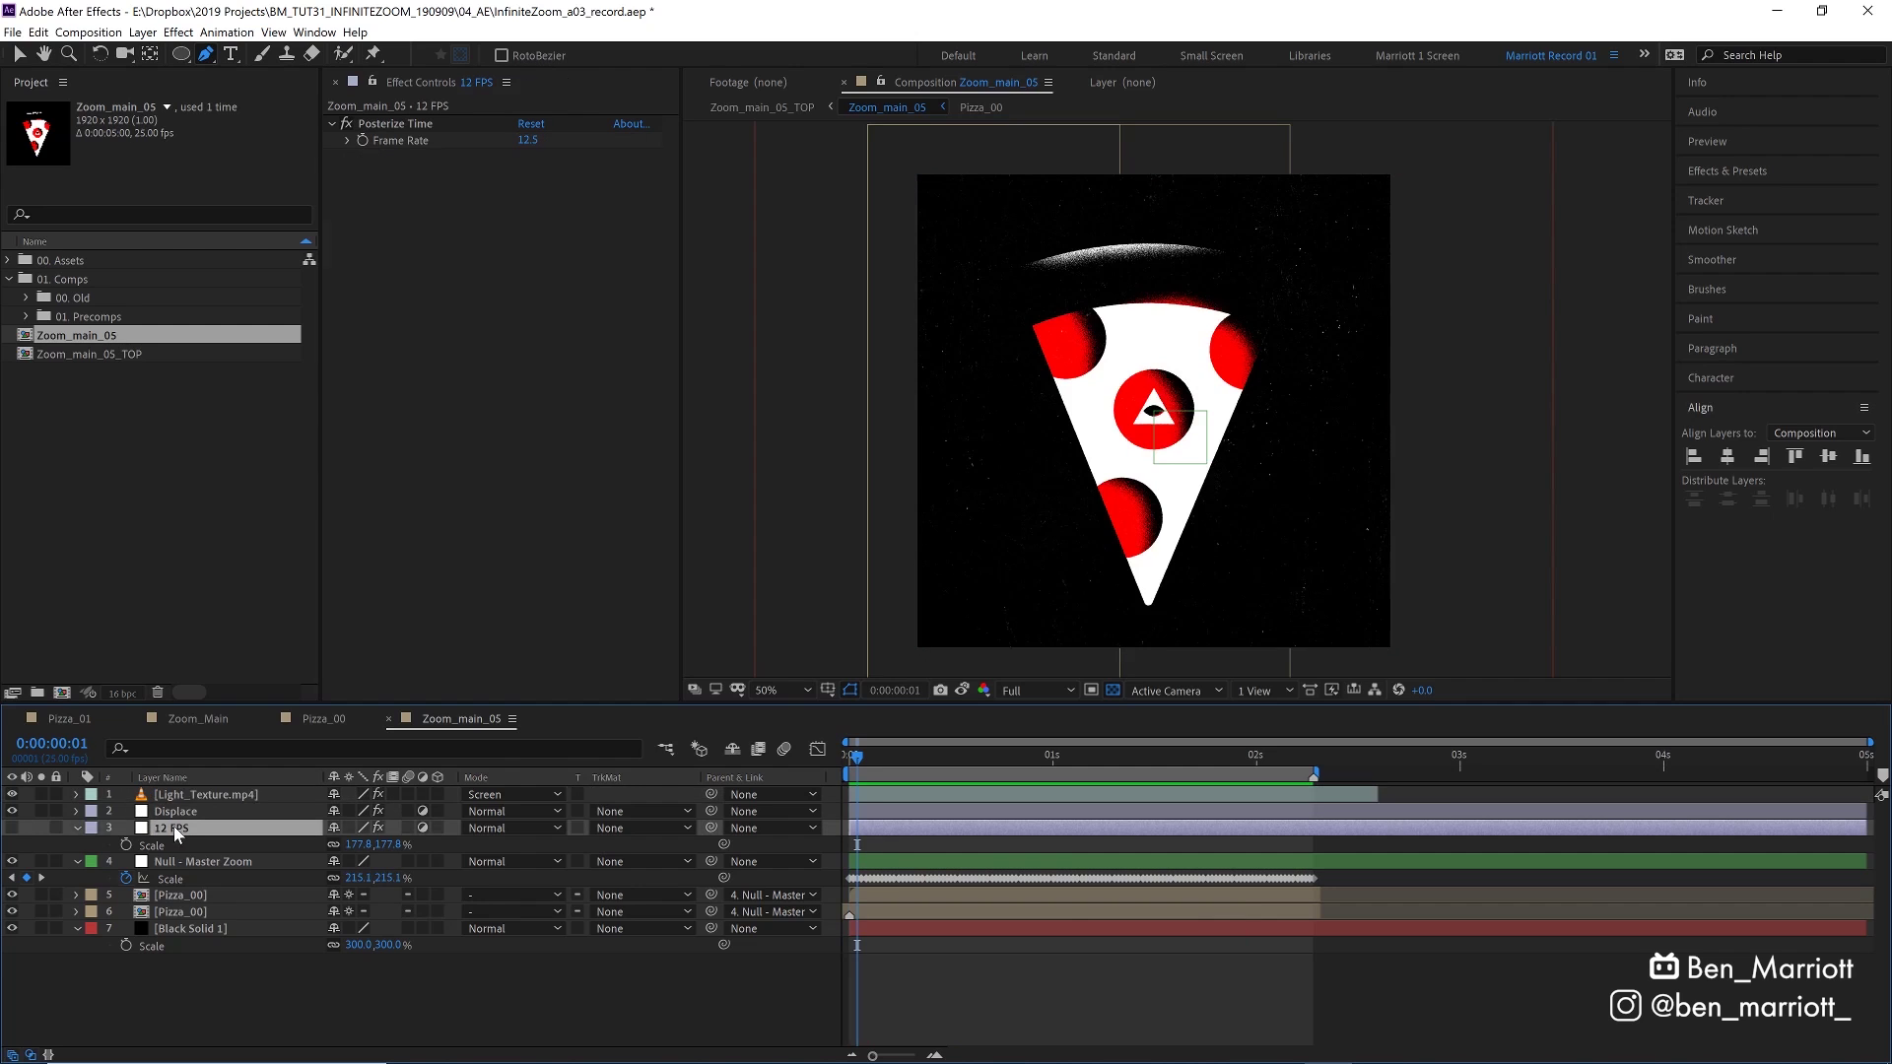
left_click(12, 828)
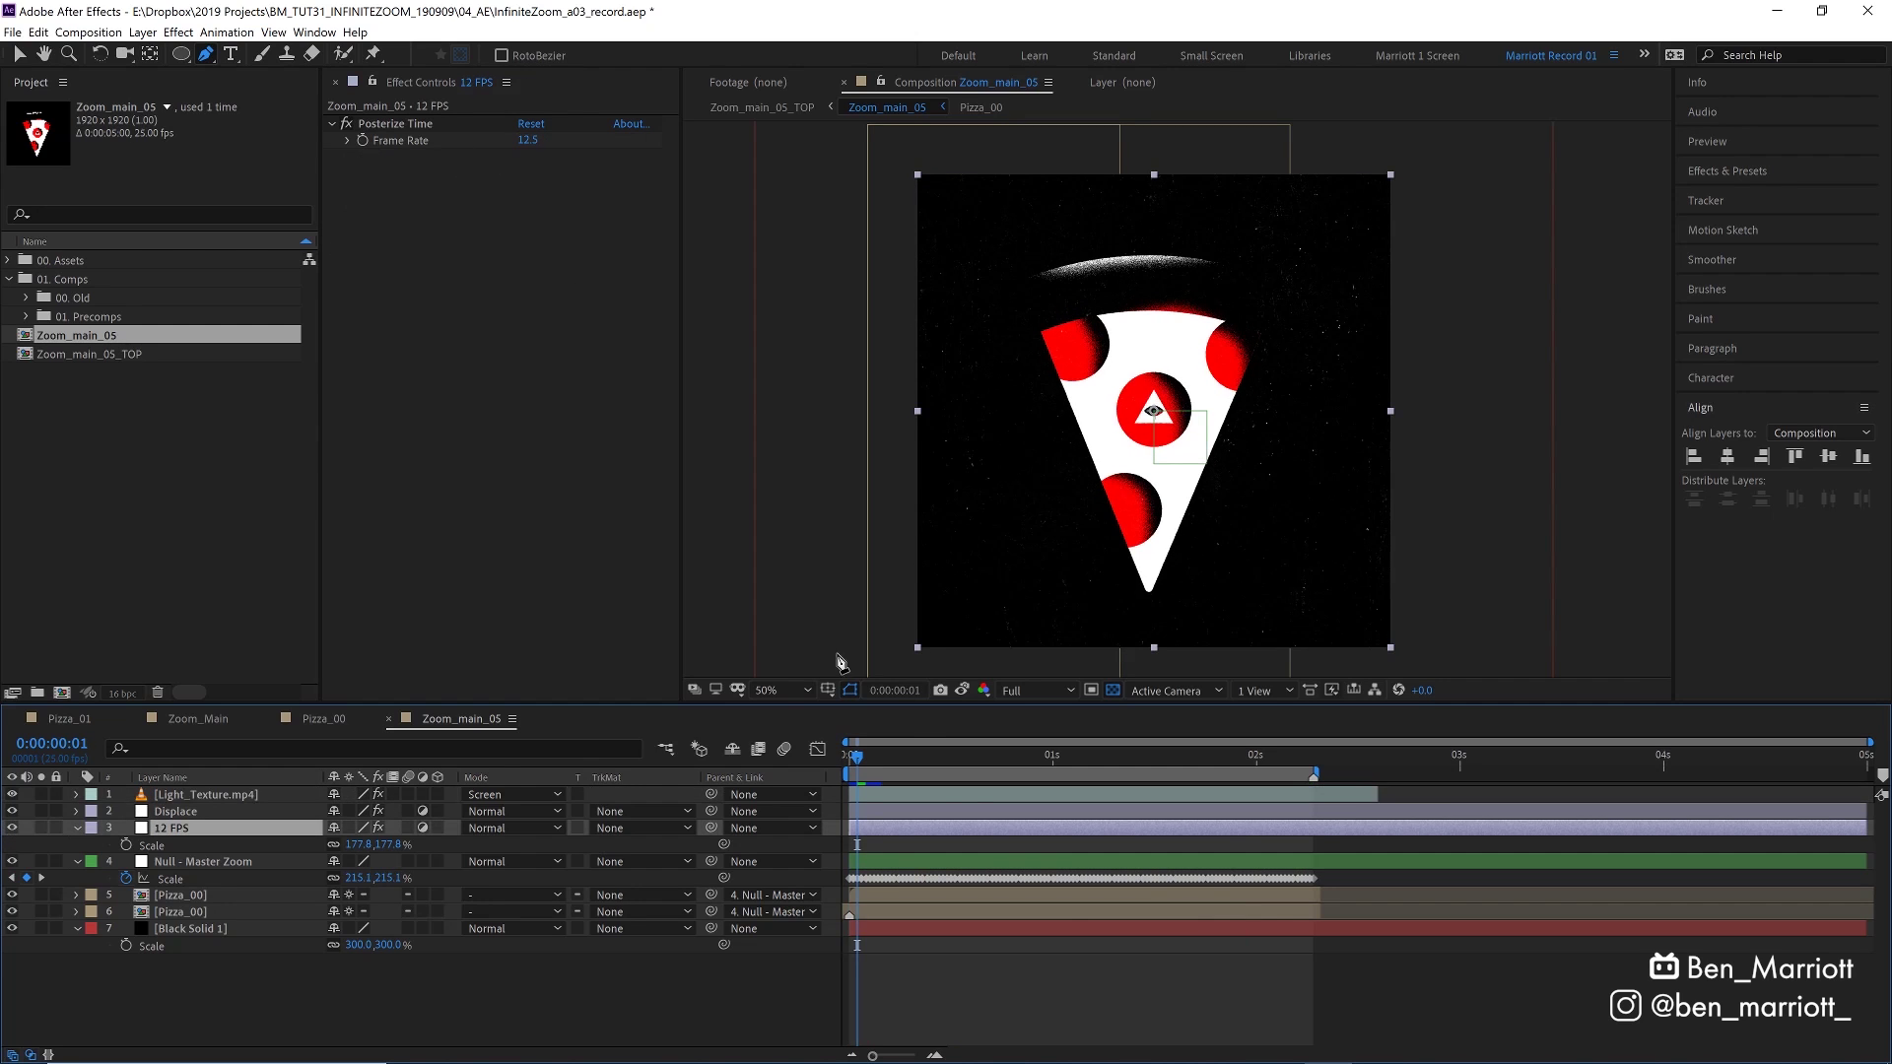
key("space")
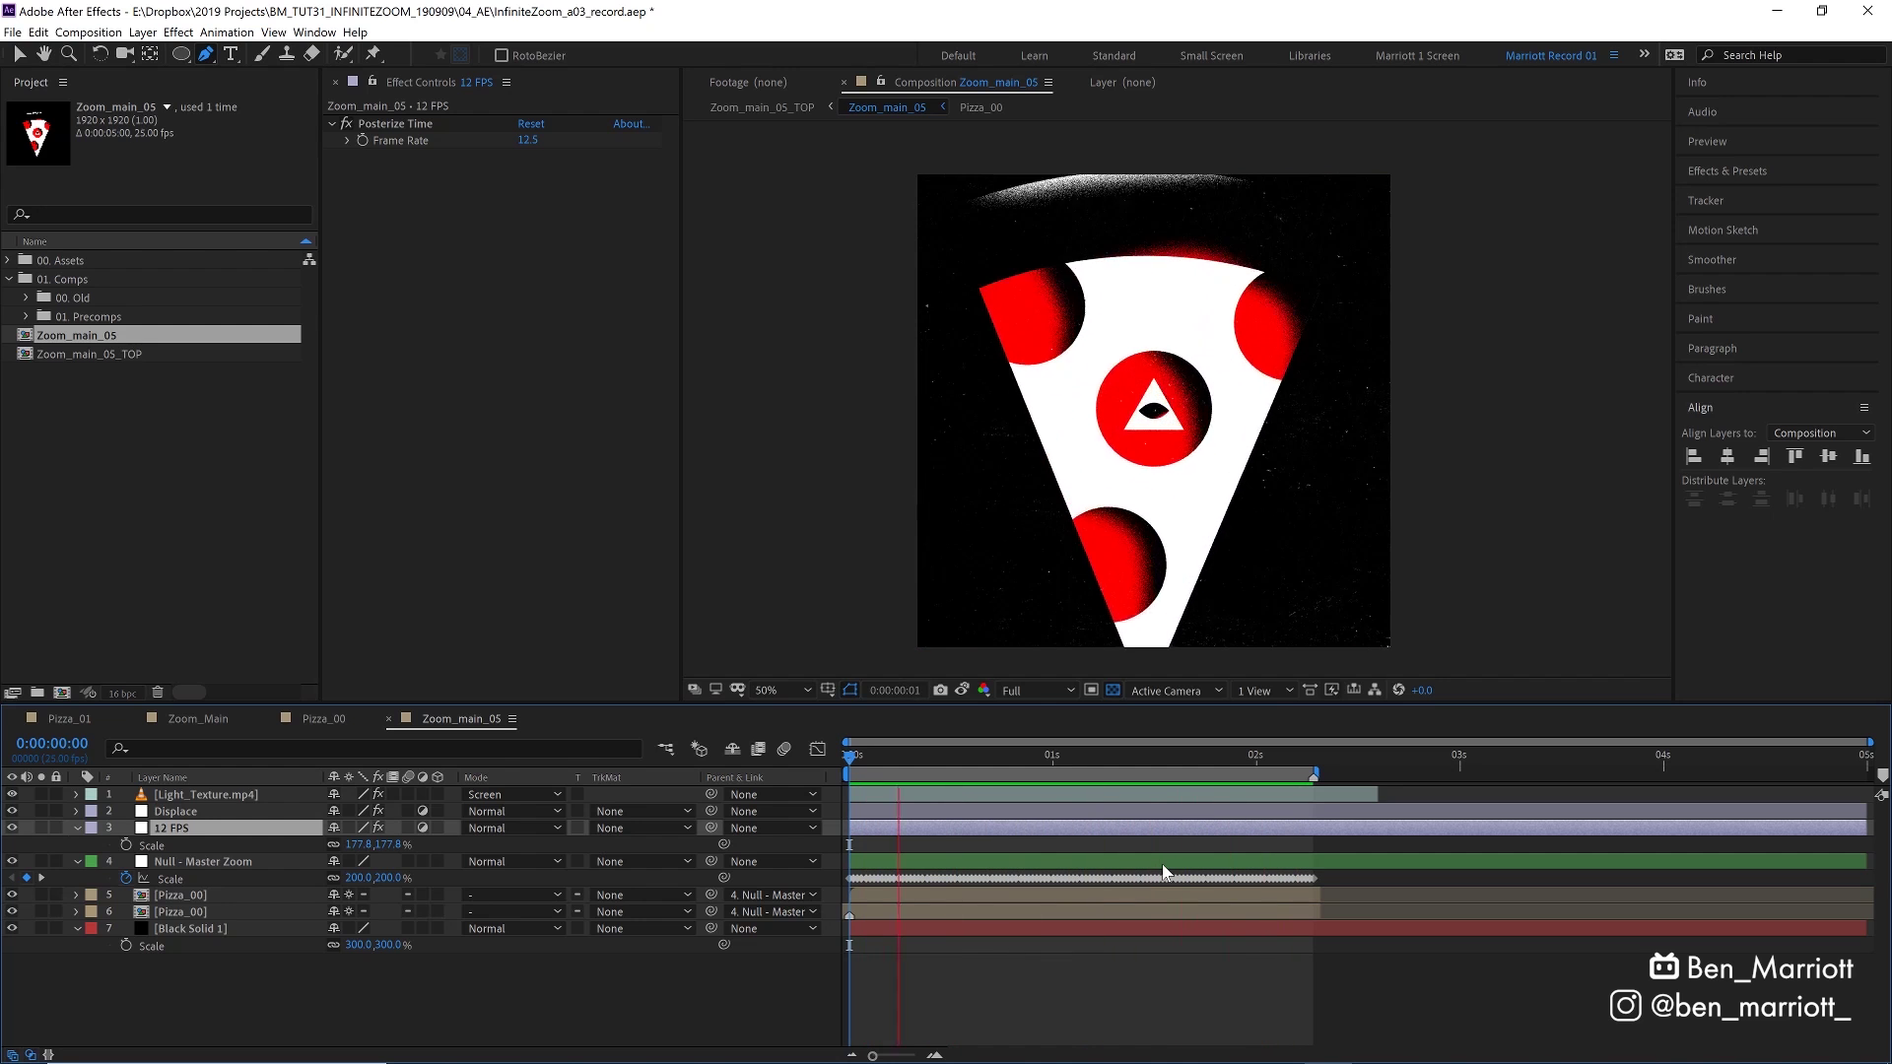
key("space")
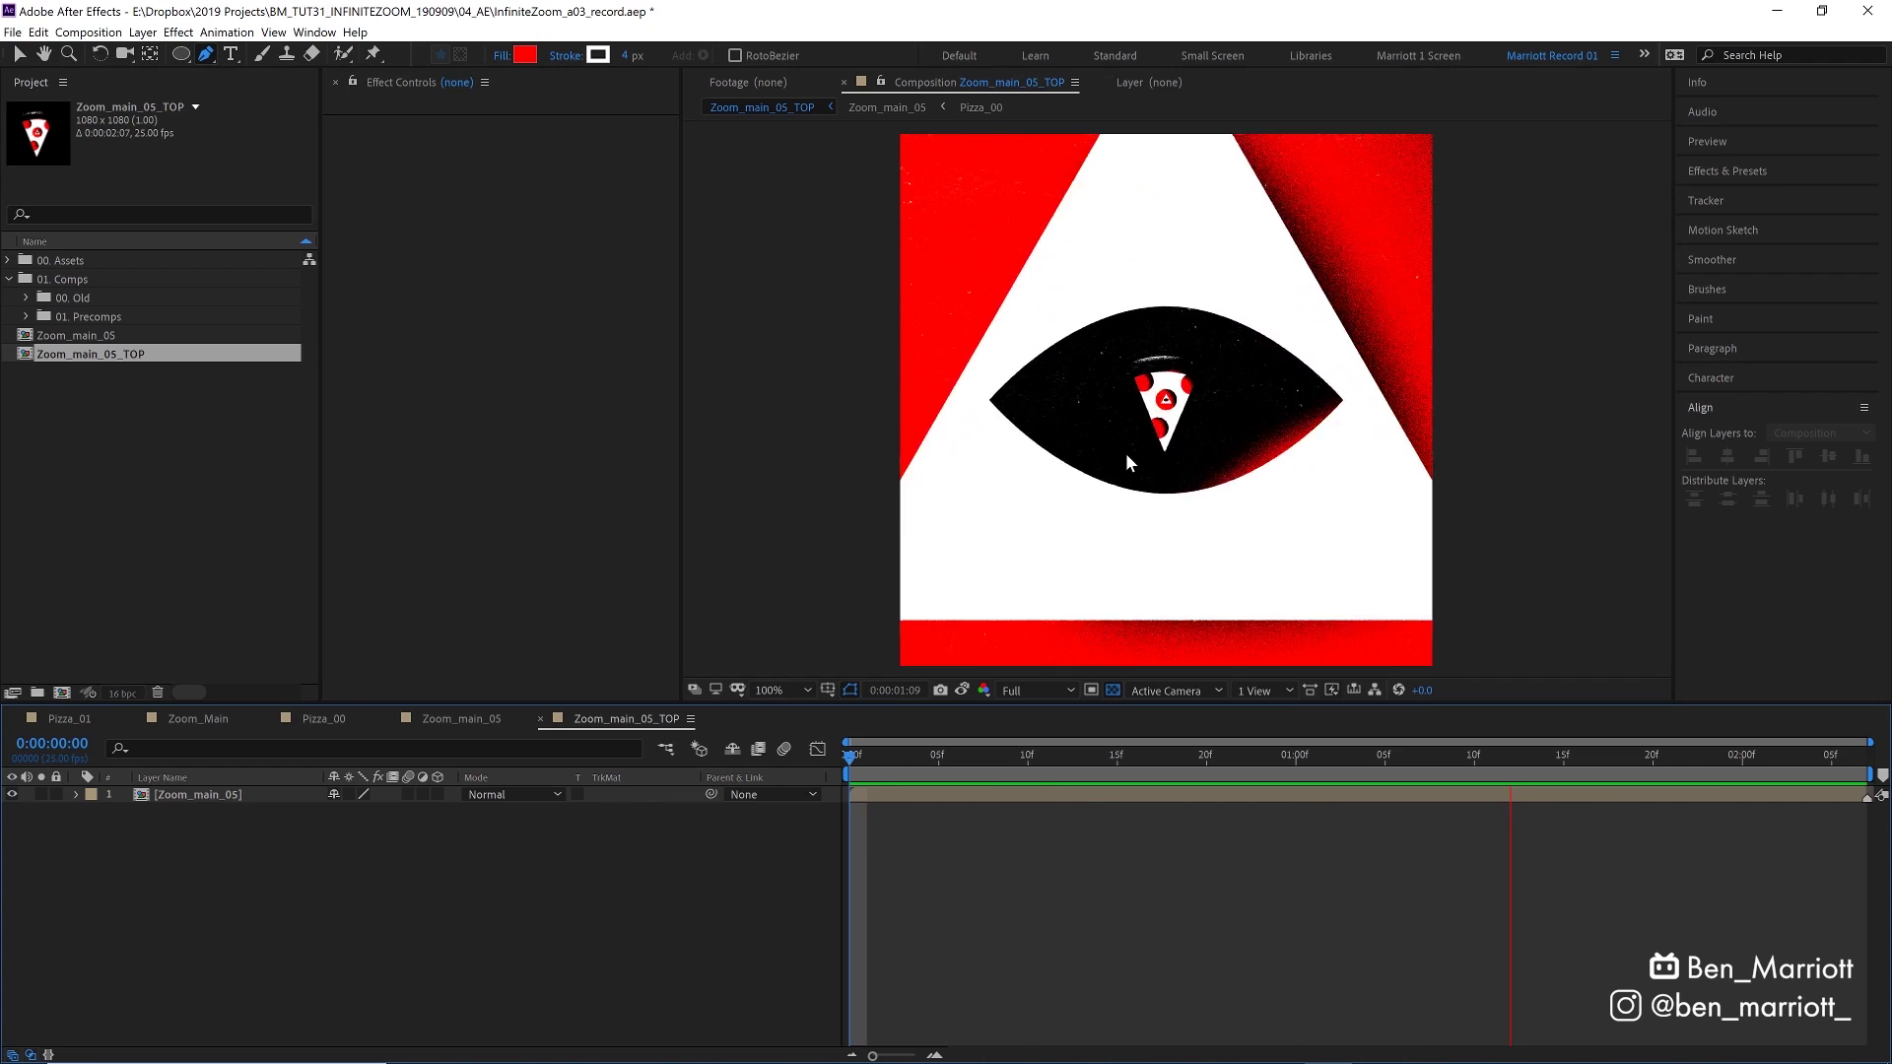
In Zoom_main_05_TOP, make the Dissolve BAD layer visible to add grainy shadow
left_click(1303, 796)
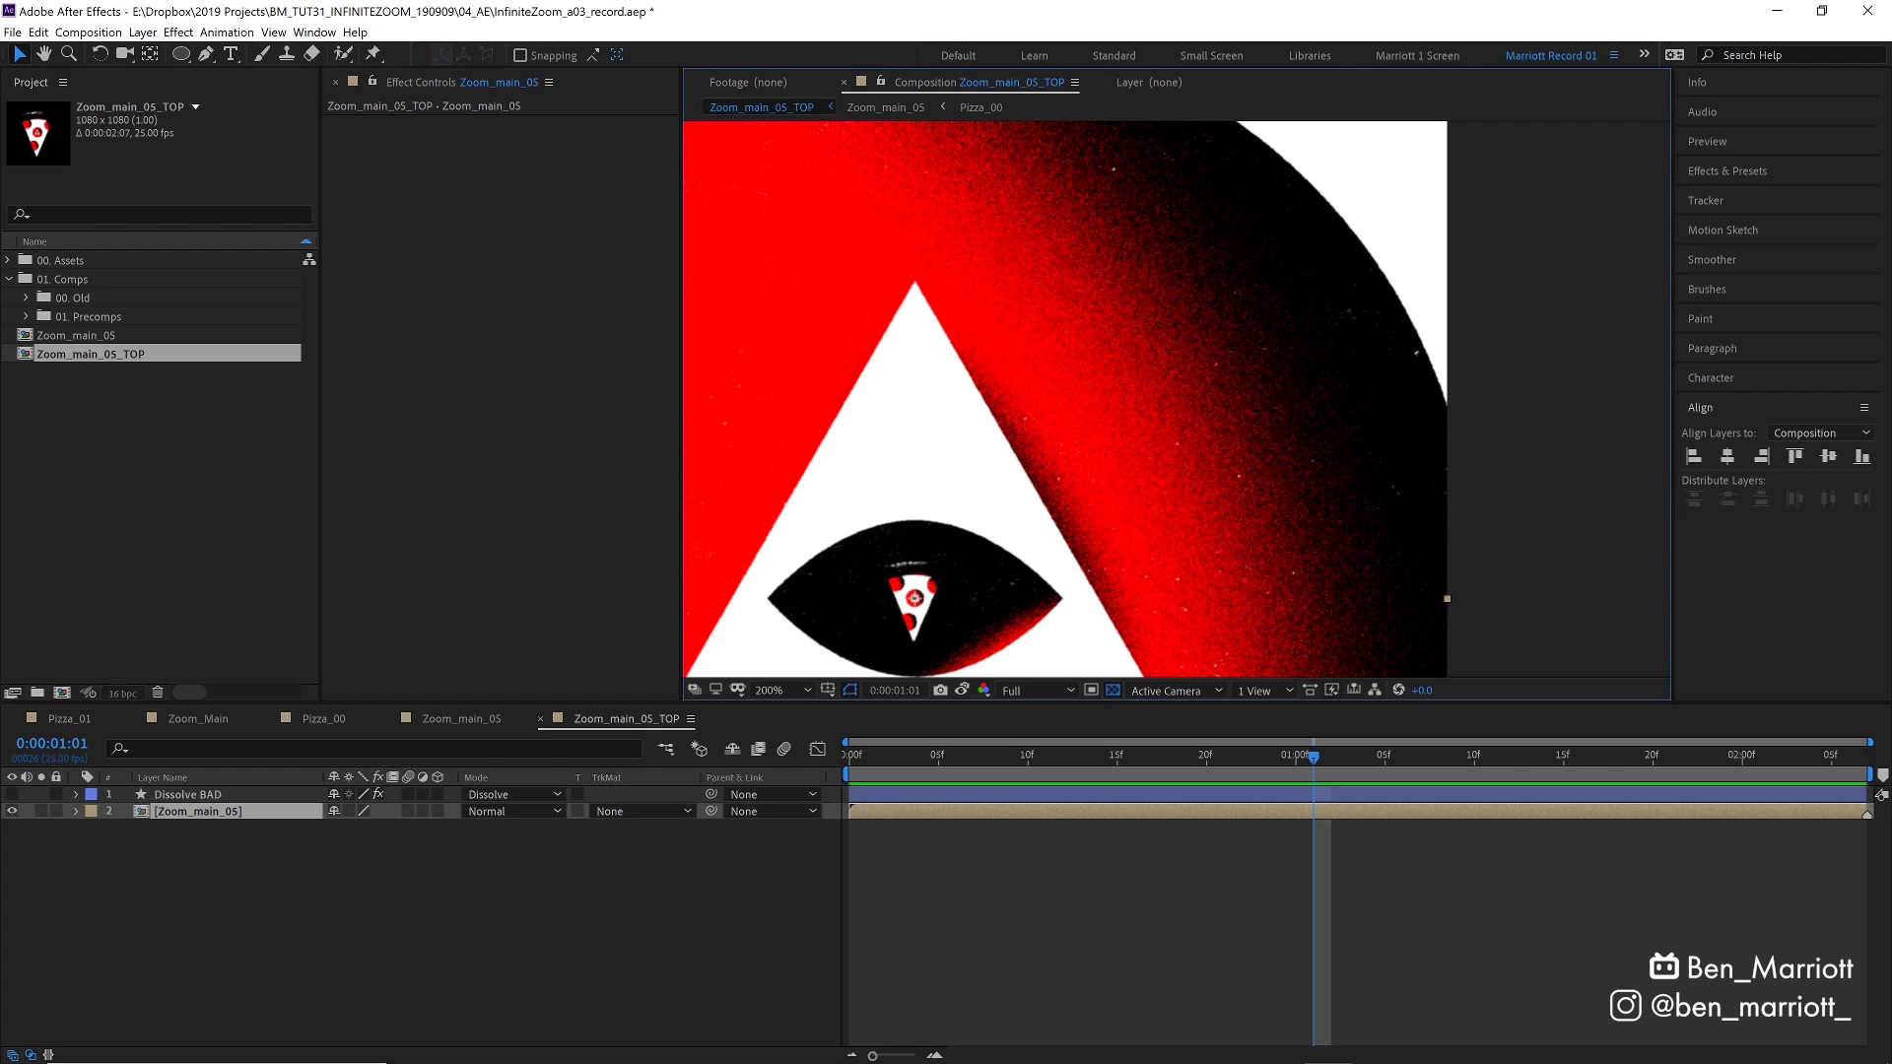
left_click(12, 795)
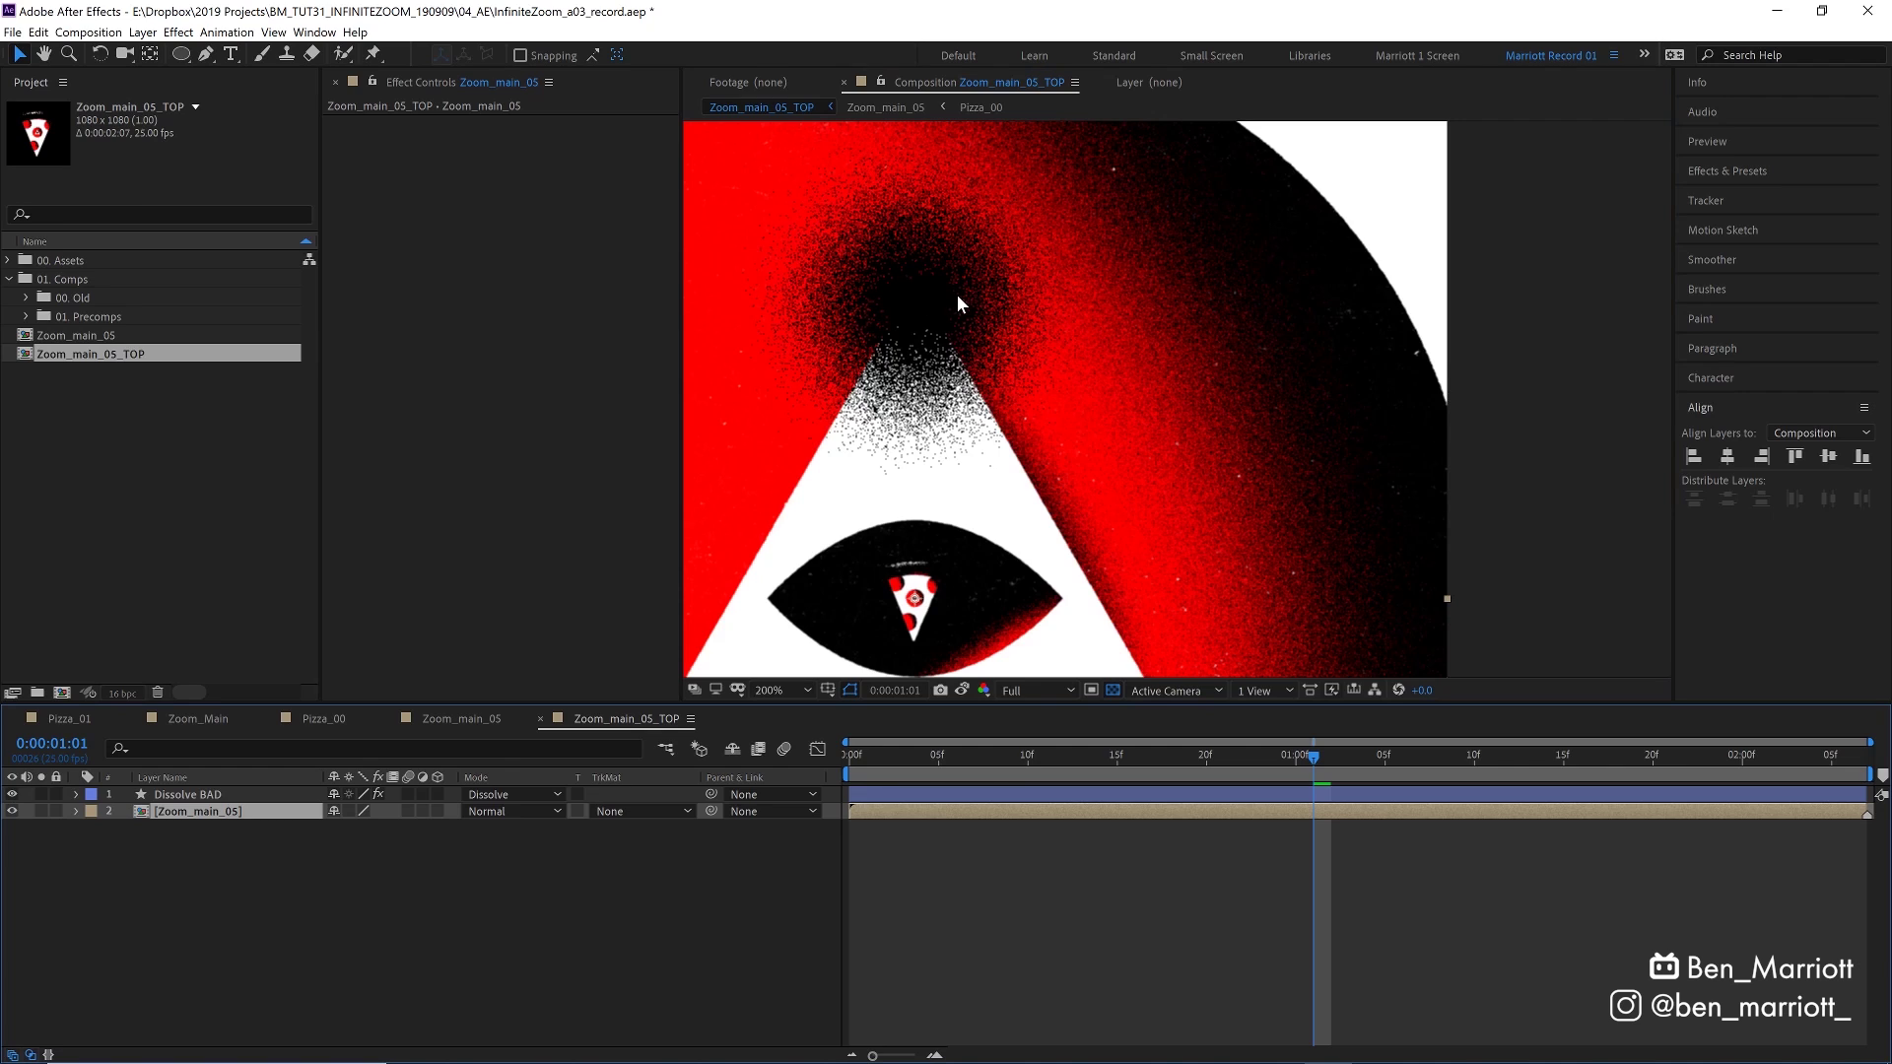
left_click(902, 296)
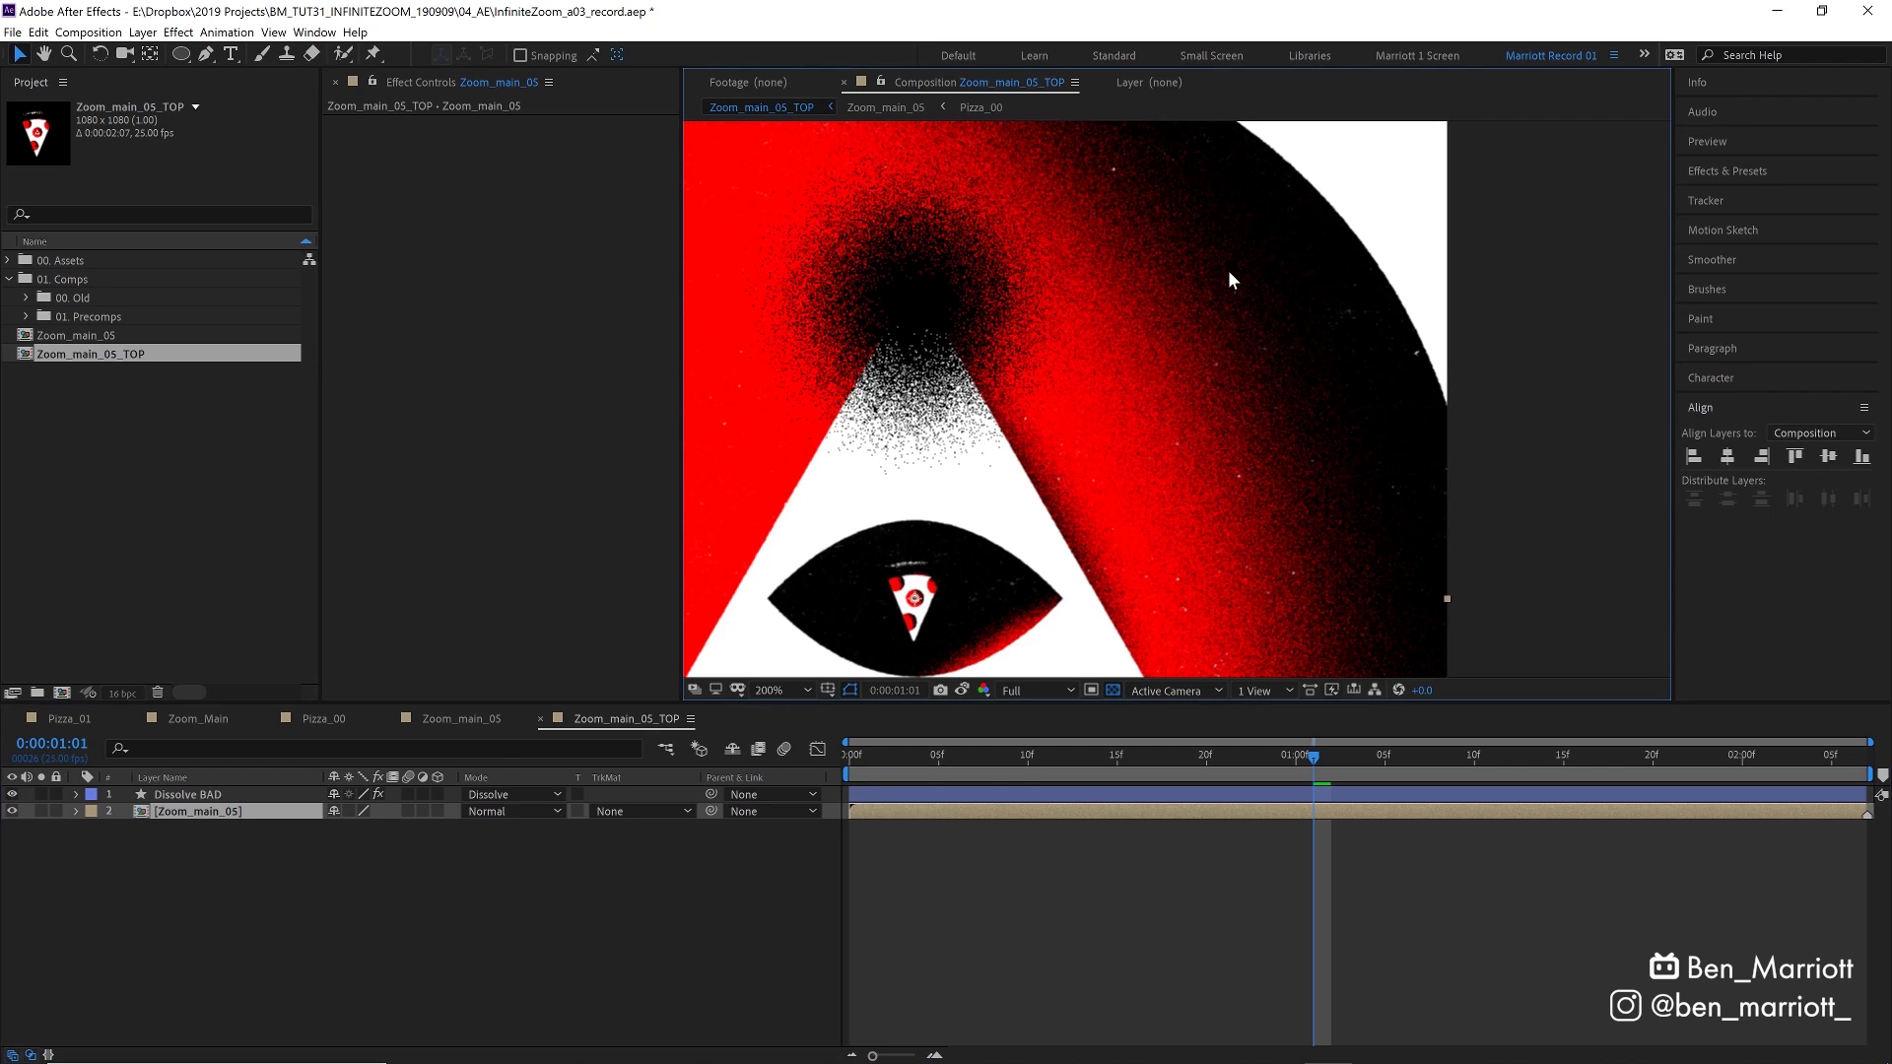